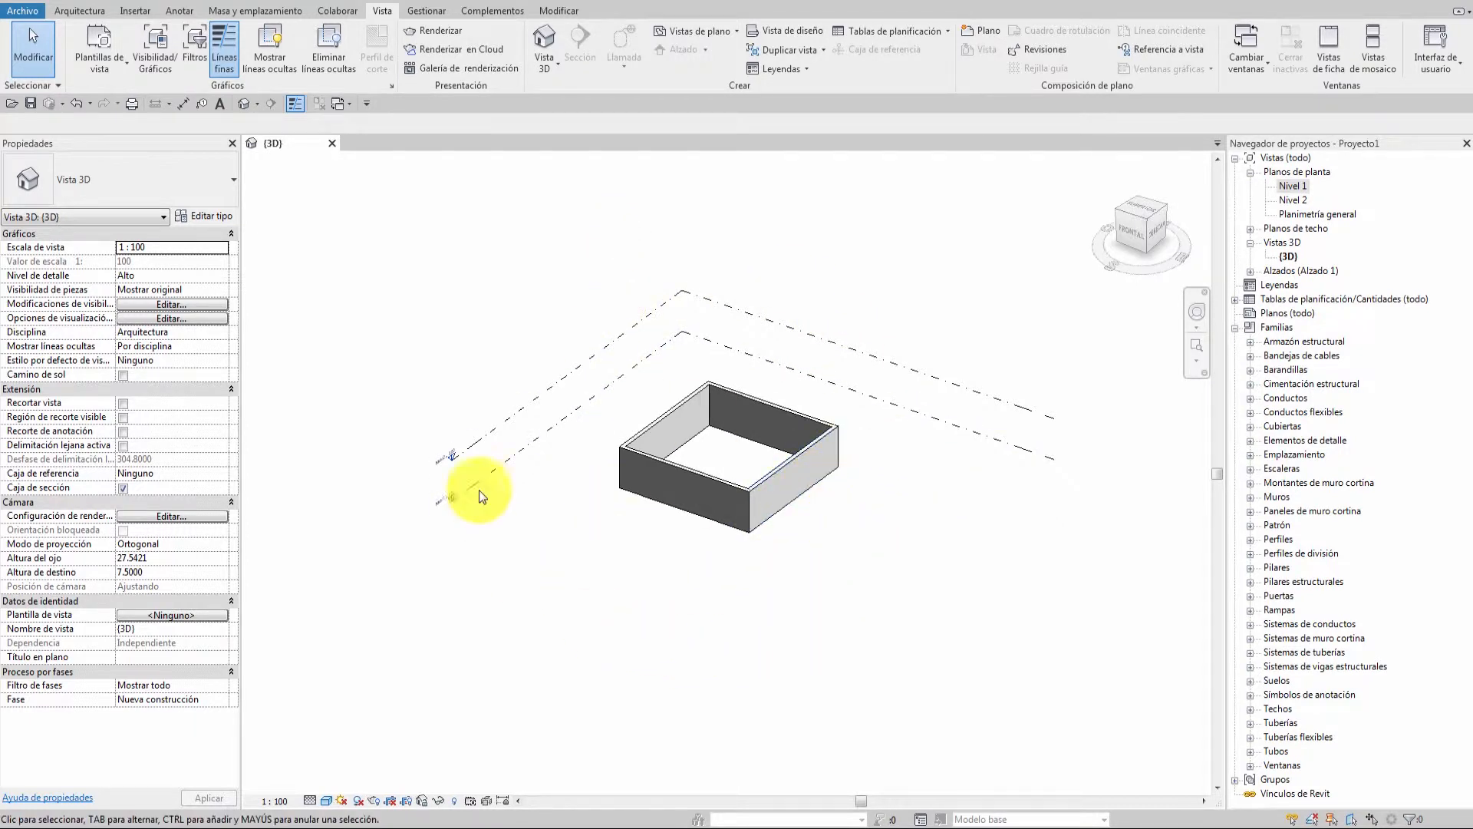
Review the Nivel 1 floor plan's properties, then bring back the 3D view's properties.
click(197, 182)
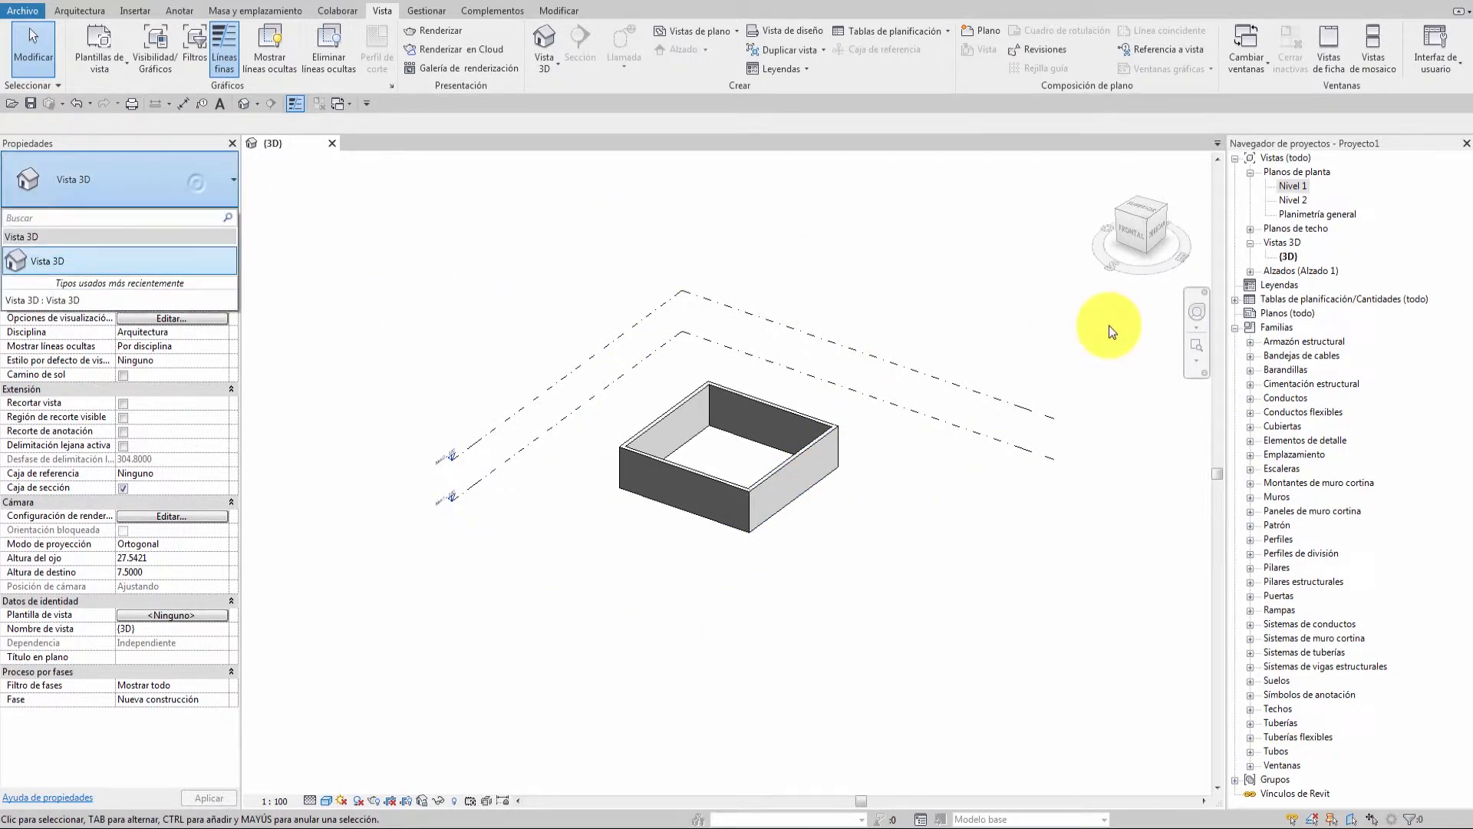
click(1421, 247)
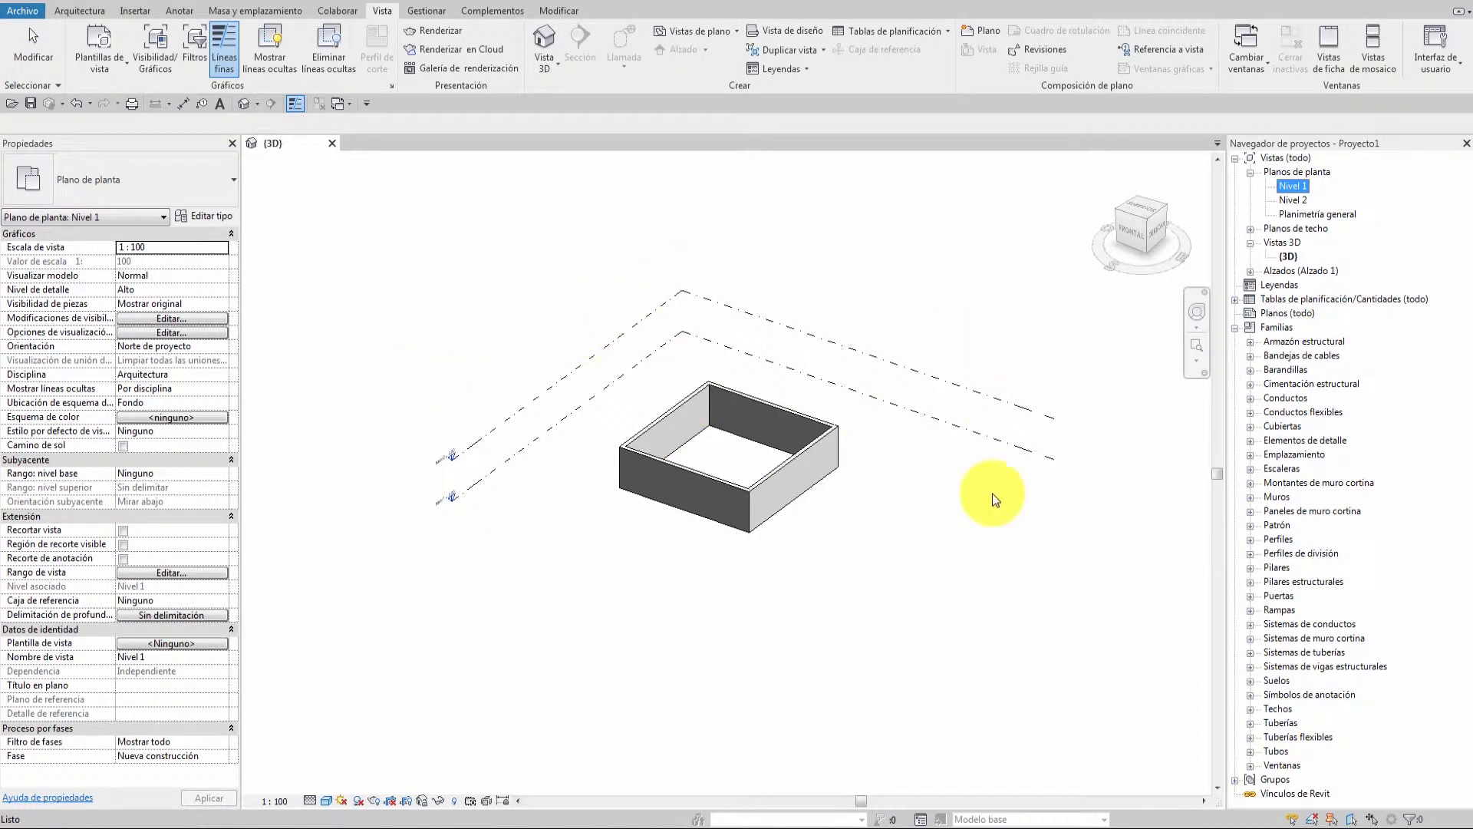
click(846, 228)
click(846, 227)
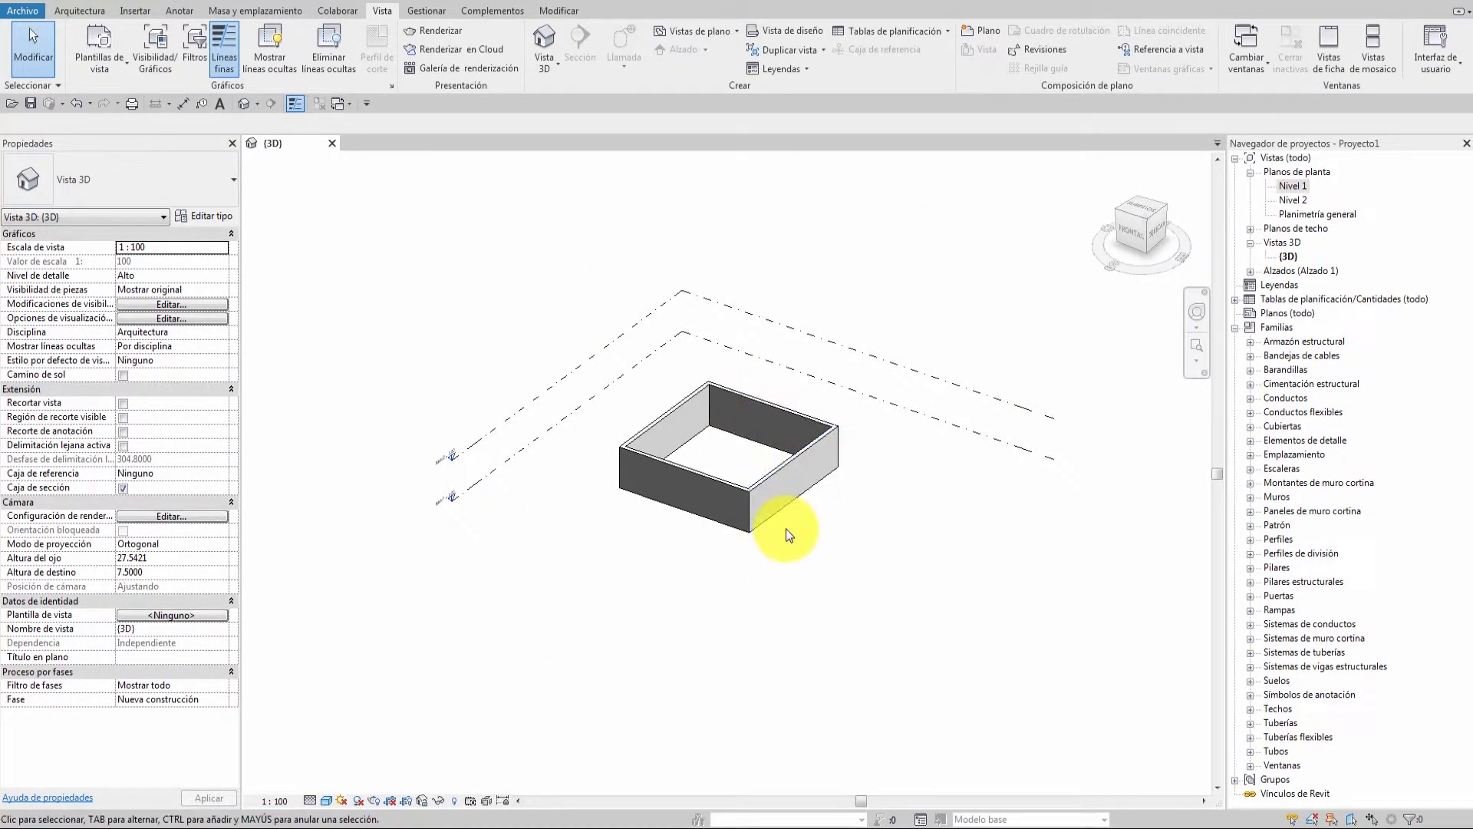
Zoom and orbit the 3D view to see the wall box from another angle.
scroll(778, 514, up, 3)
scroll(760, 462, down, 3)
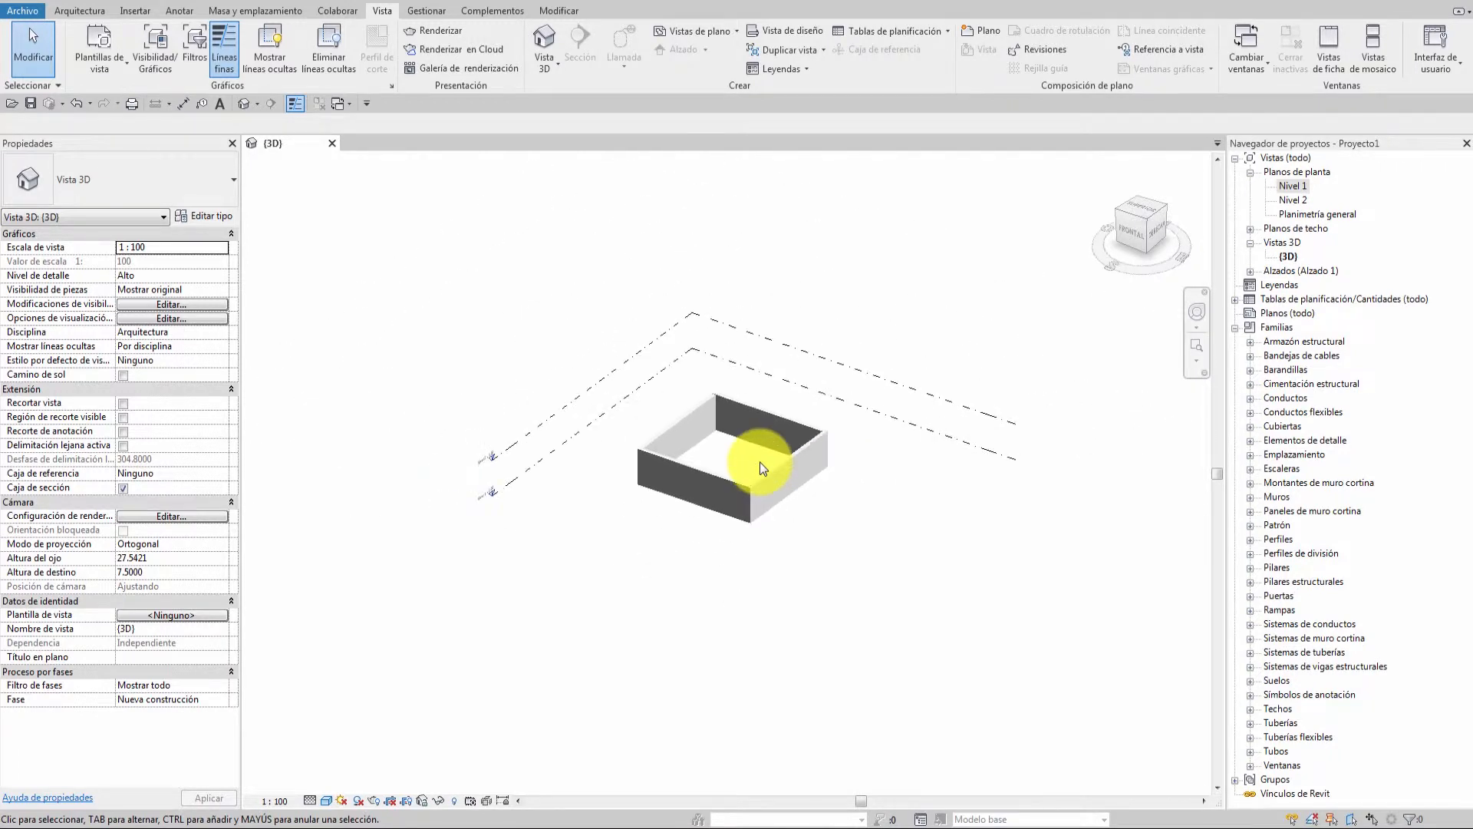
scroll(760, 462, down, 2)
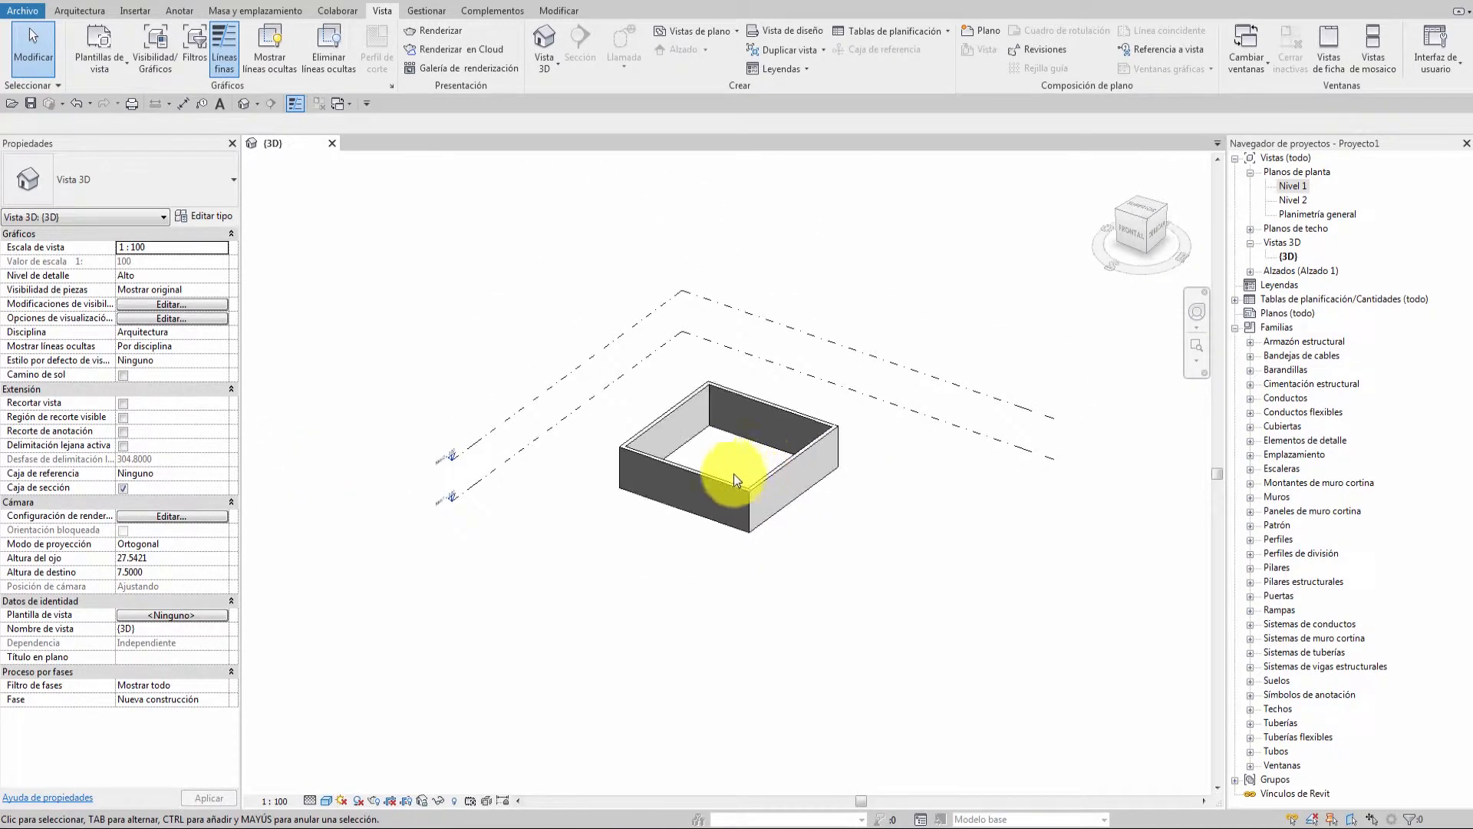
drag(724, 453, 725, 575)
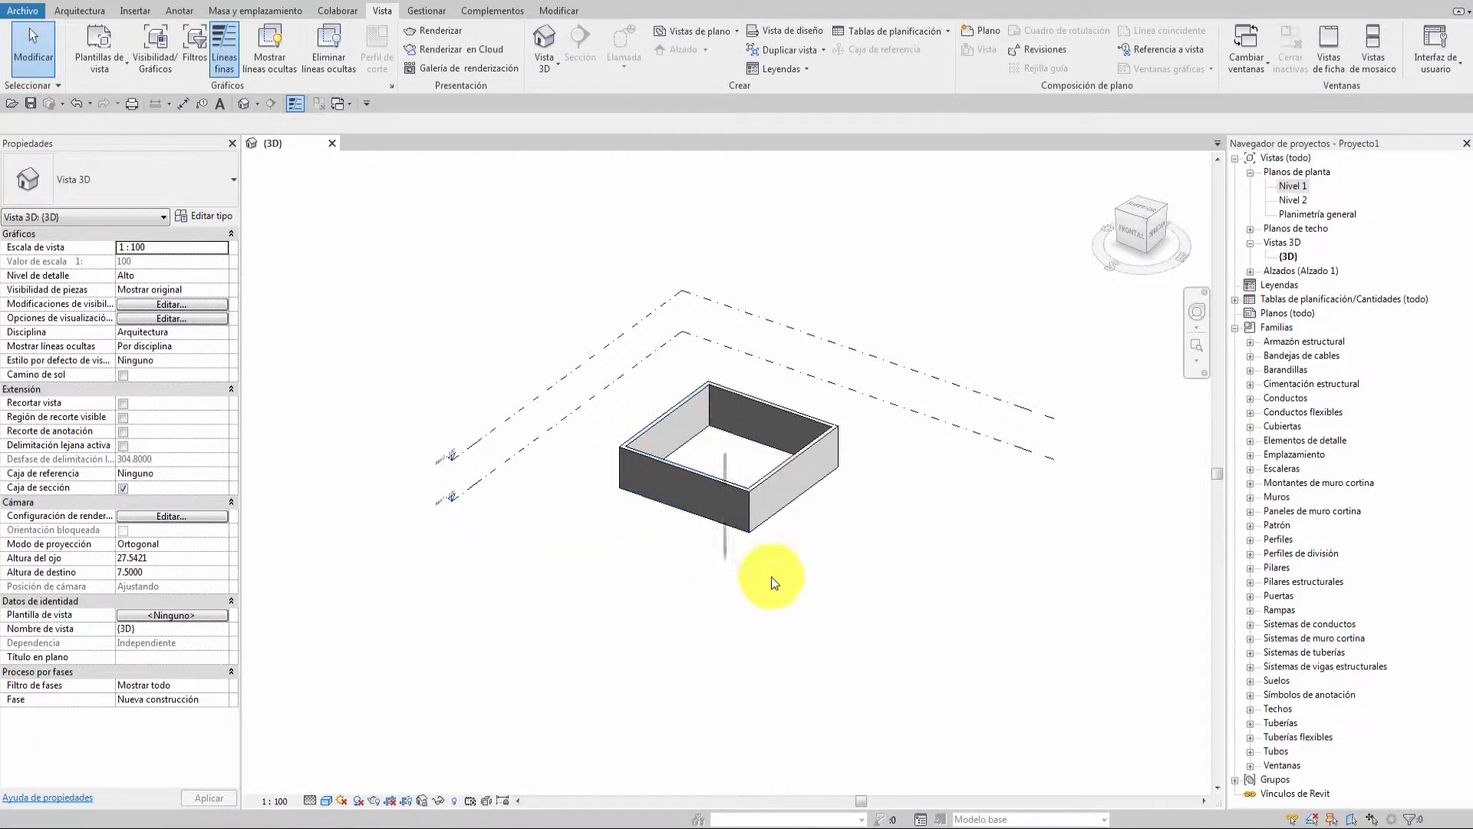
drag(757, 402, 725, 451)
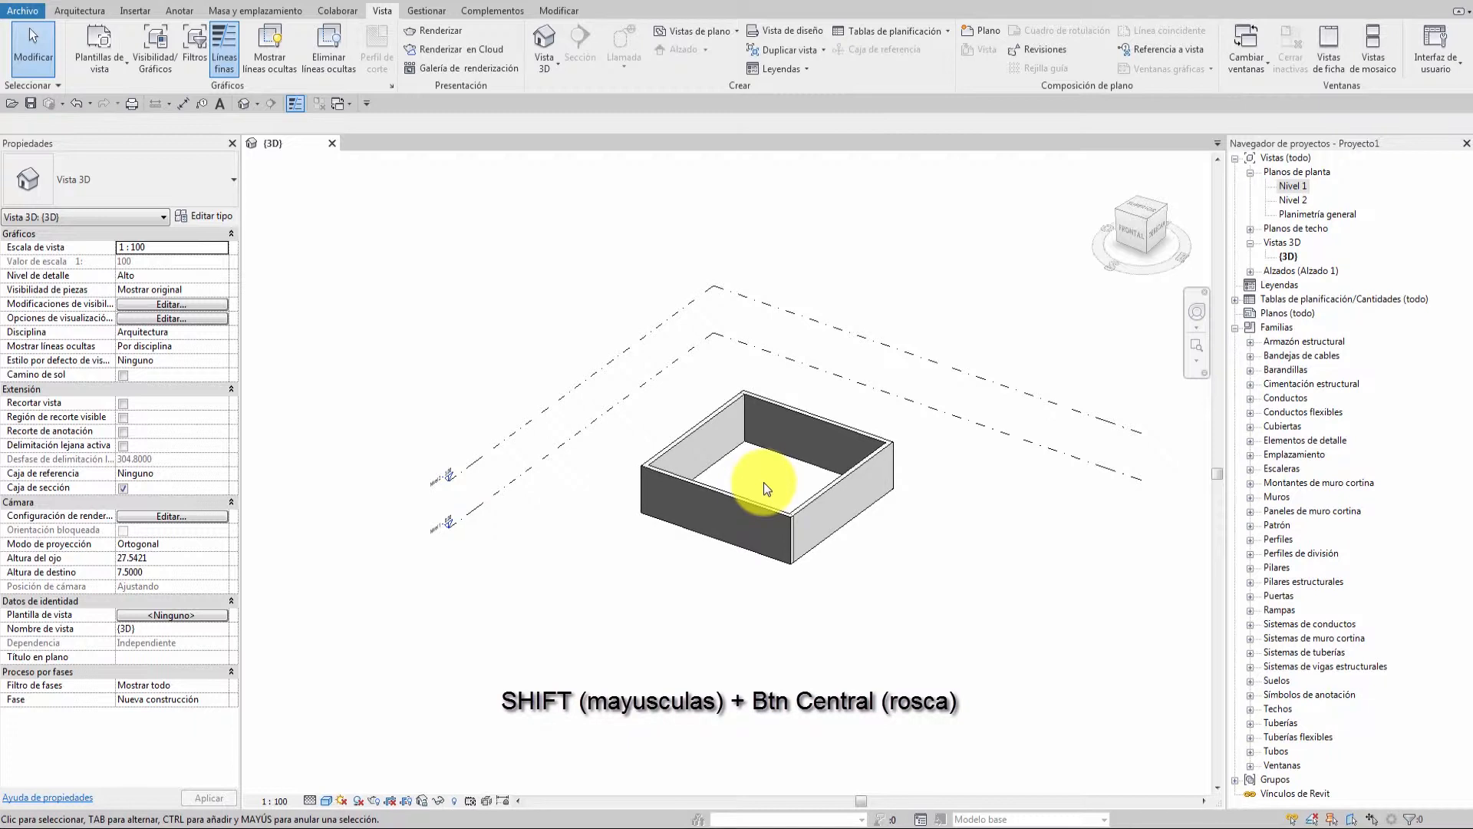
shift+middle_drag(766, 478, 742, 441)
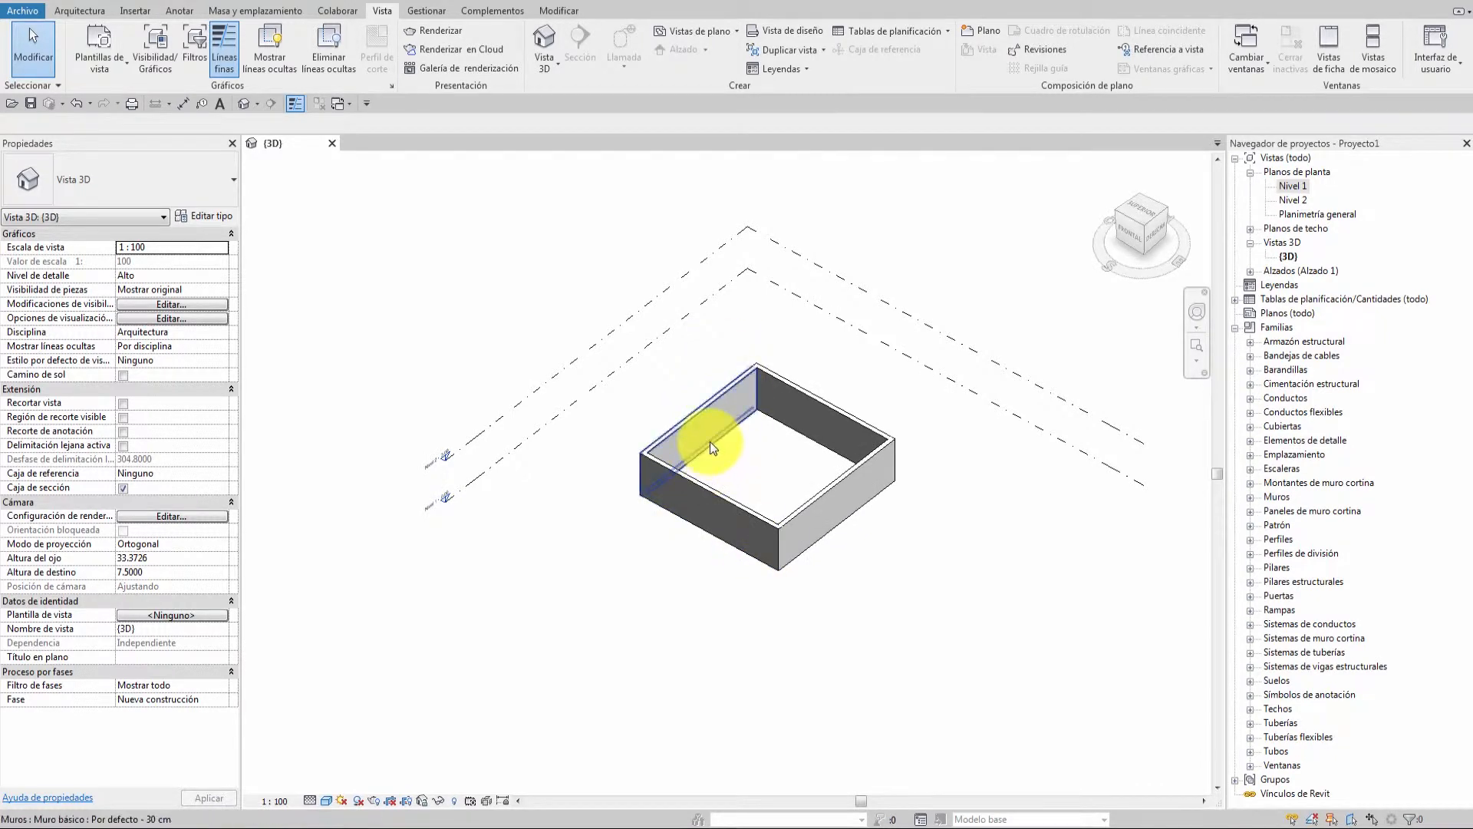
Zoom into the room's inner corner, then pan and orbit around it.
scroll(709, 440, up, 5)
scroll(712, 439, up, 4)
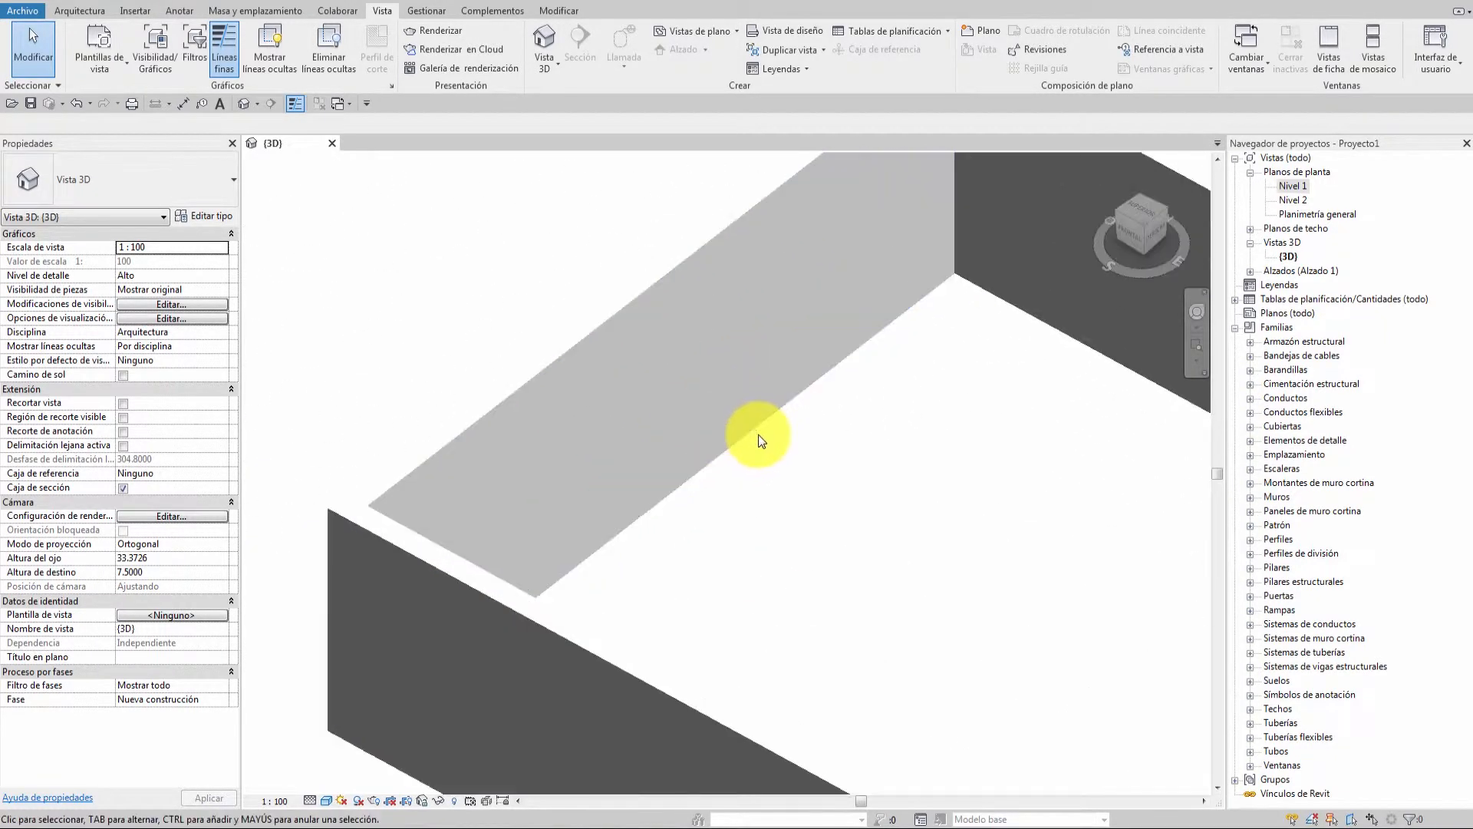
middle_drag(954, 384, 727, 578)
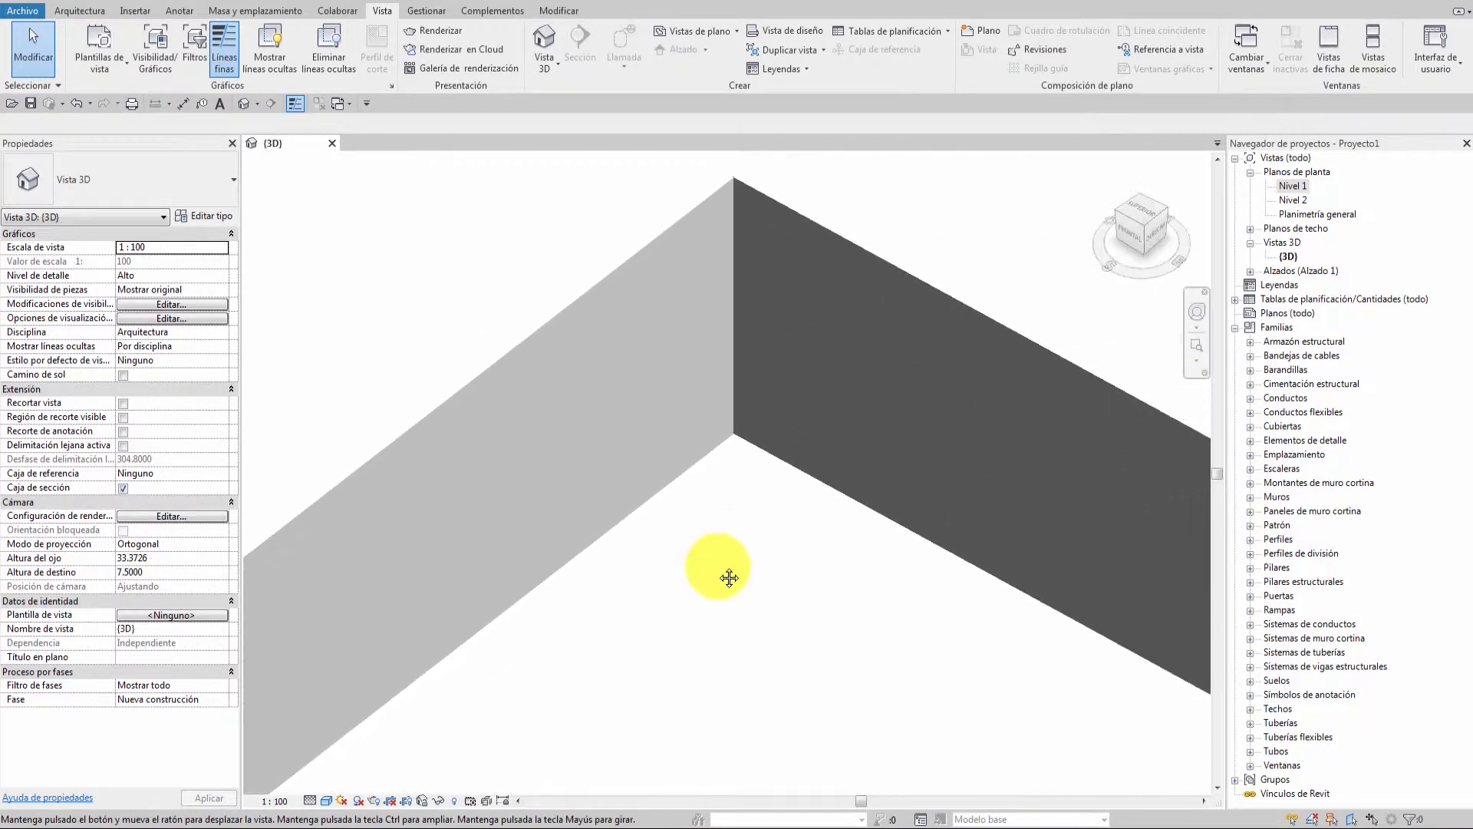
scroll(719, 499, up, 3)
scroll(756, 444, up, 2)
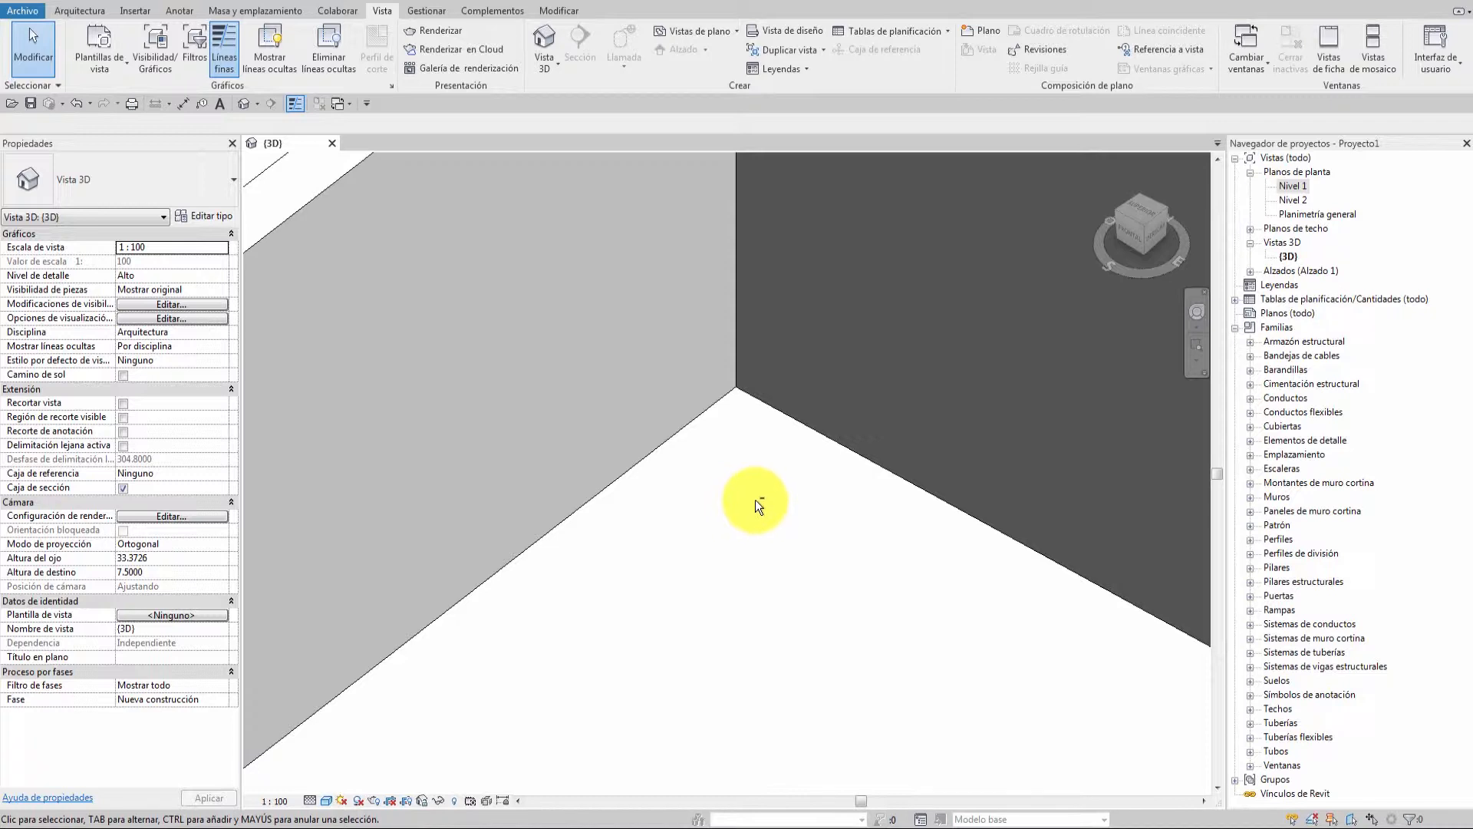
mouse_move(777, 511)
shift+middle_down()
mouse_move(660, 526)
mouse_move(848, 531)
mouse_move(737, 530)
mouse_move(779, 521)
shift+middle_up()
Zoom back out to the whole room and select its left wall.
scroll(779, 522, down, 4)
scroll(755, 577, down, 3)
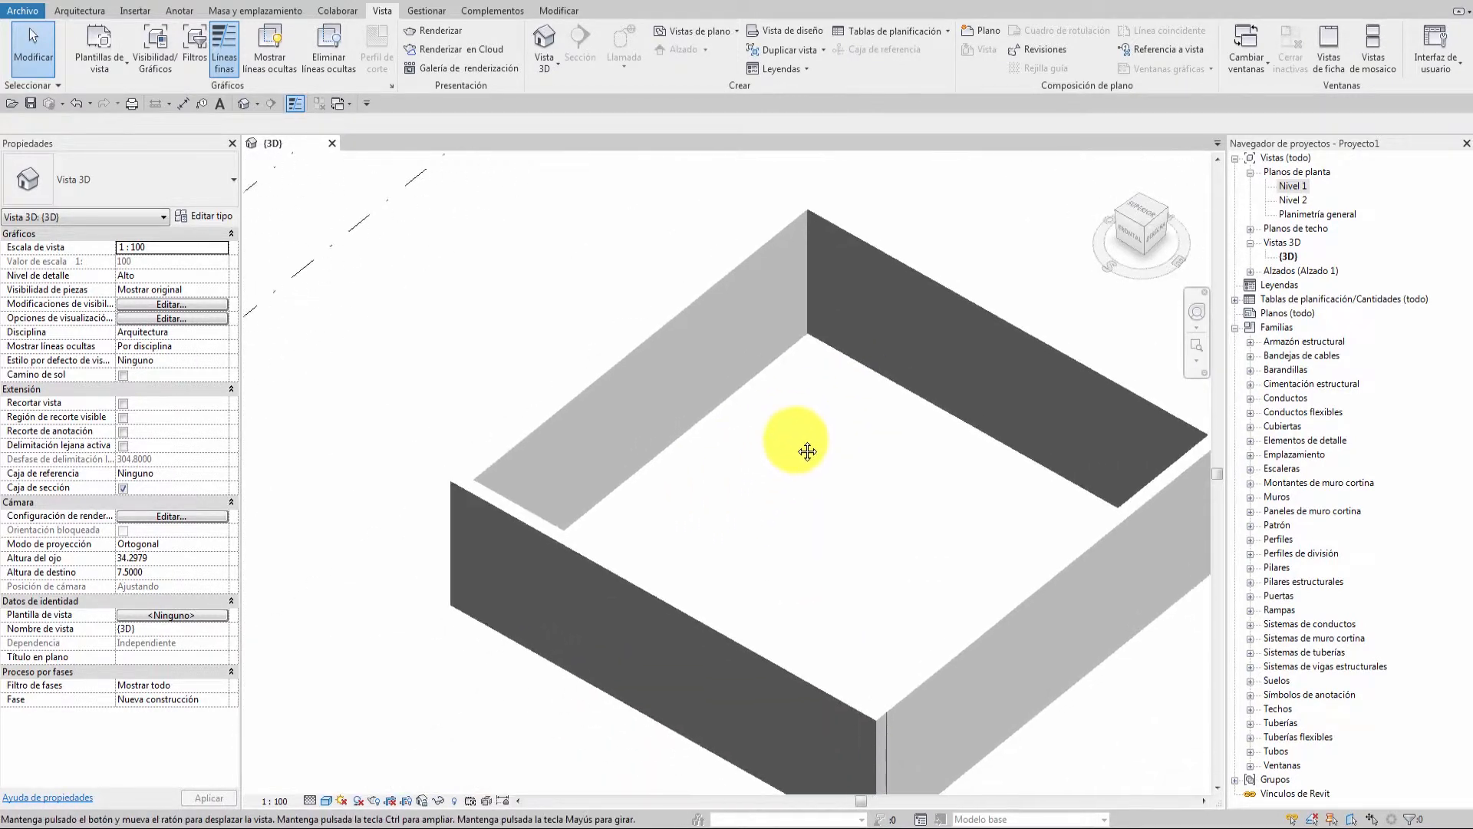
click(653, 330)
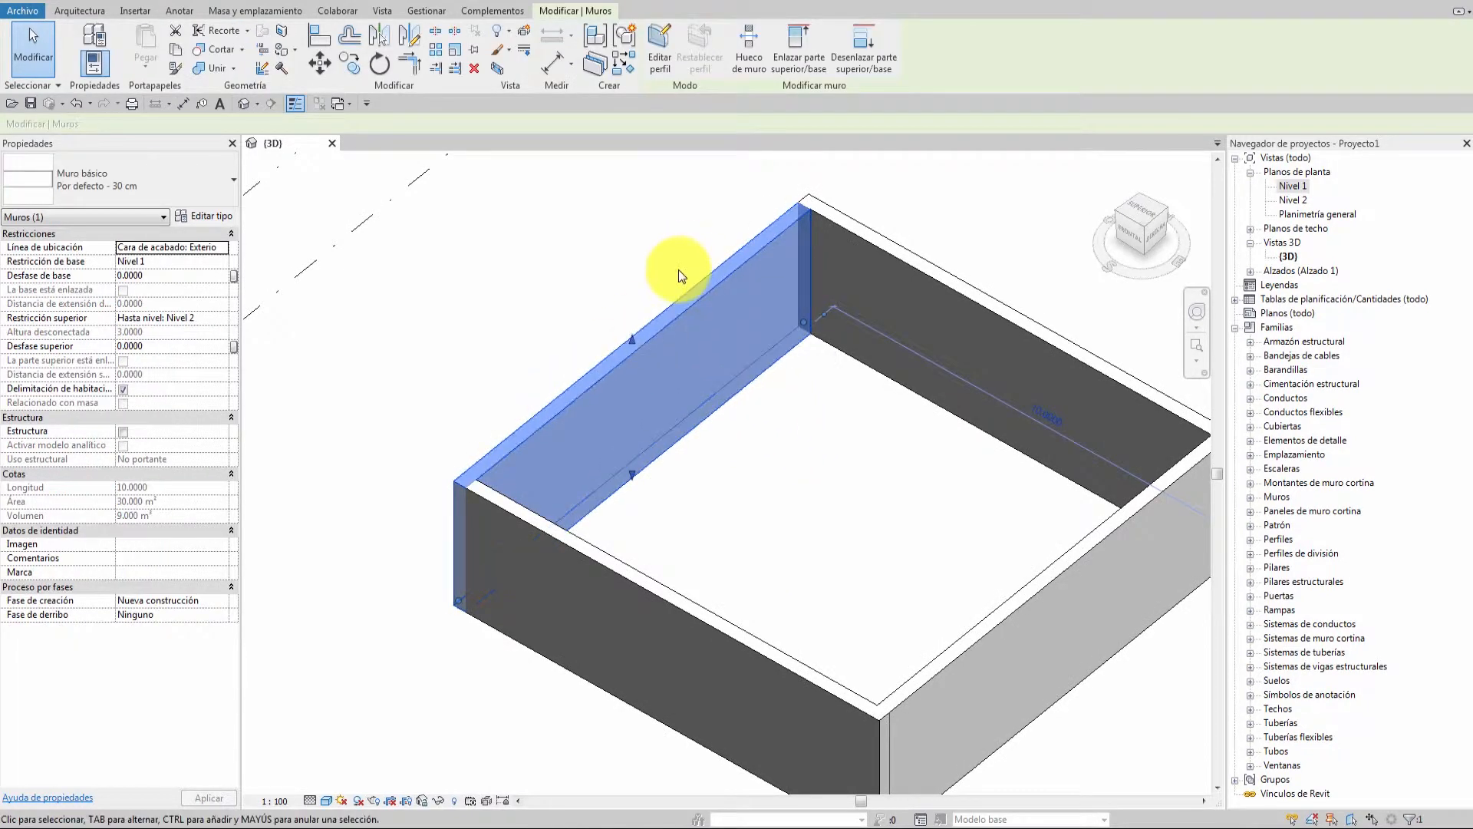
Orbit the room until it is seen from a steep overhead angle, clearing the wall selection.
shift+middle_drag(858, 492, 767, 510)
click(757, 495)
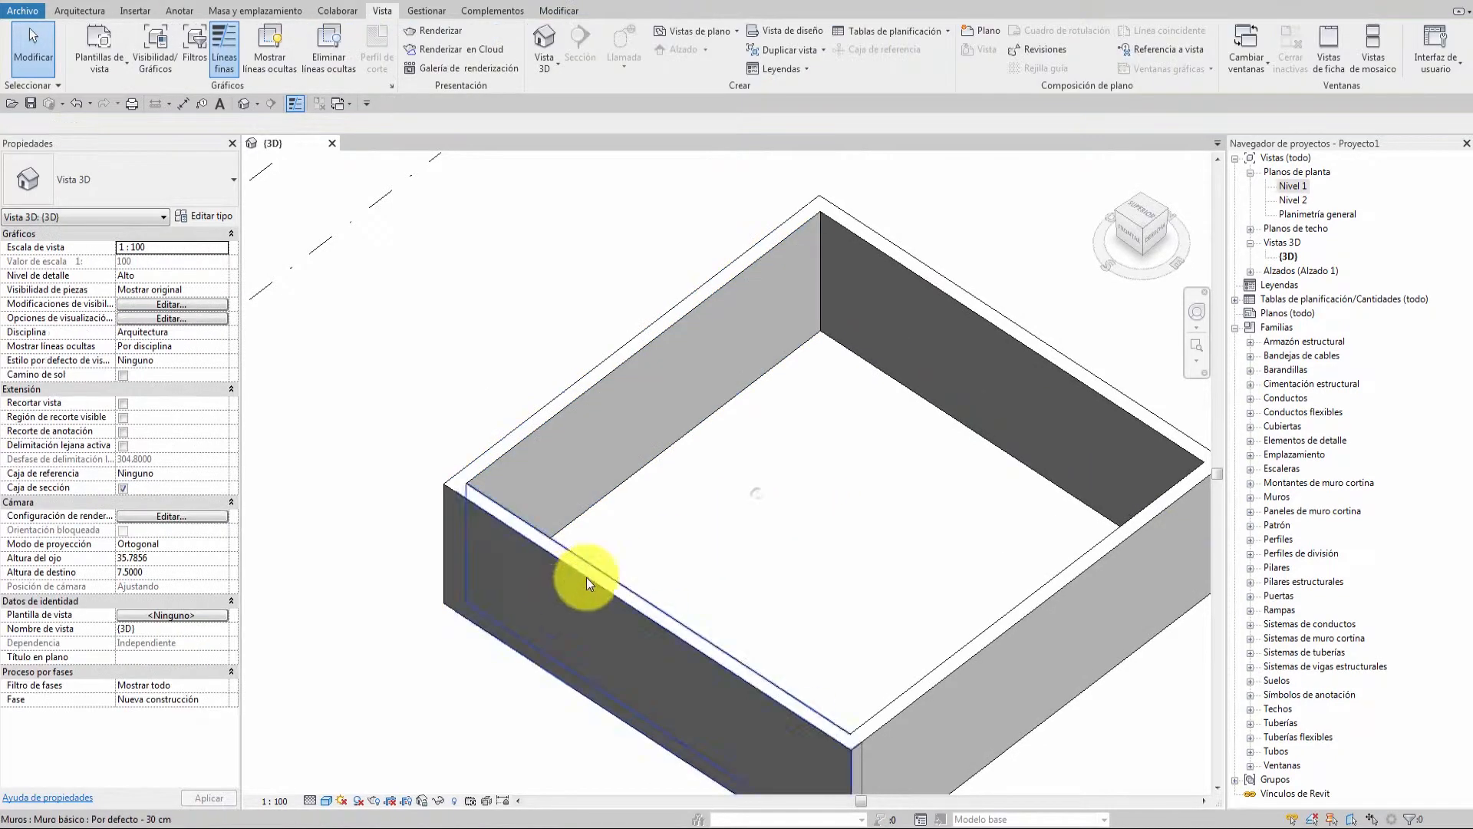
shift+middle_drag(838, 462, 805, 504)
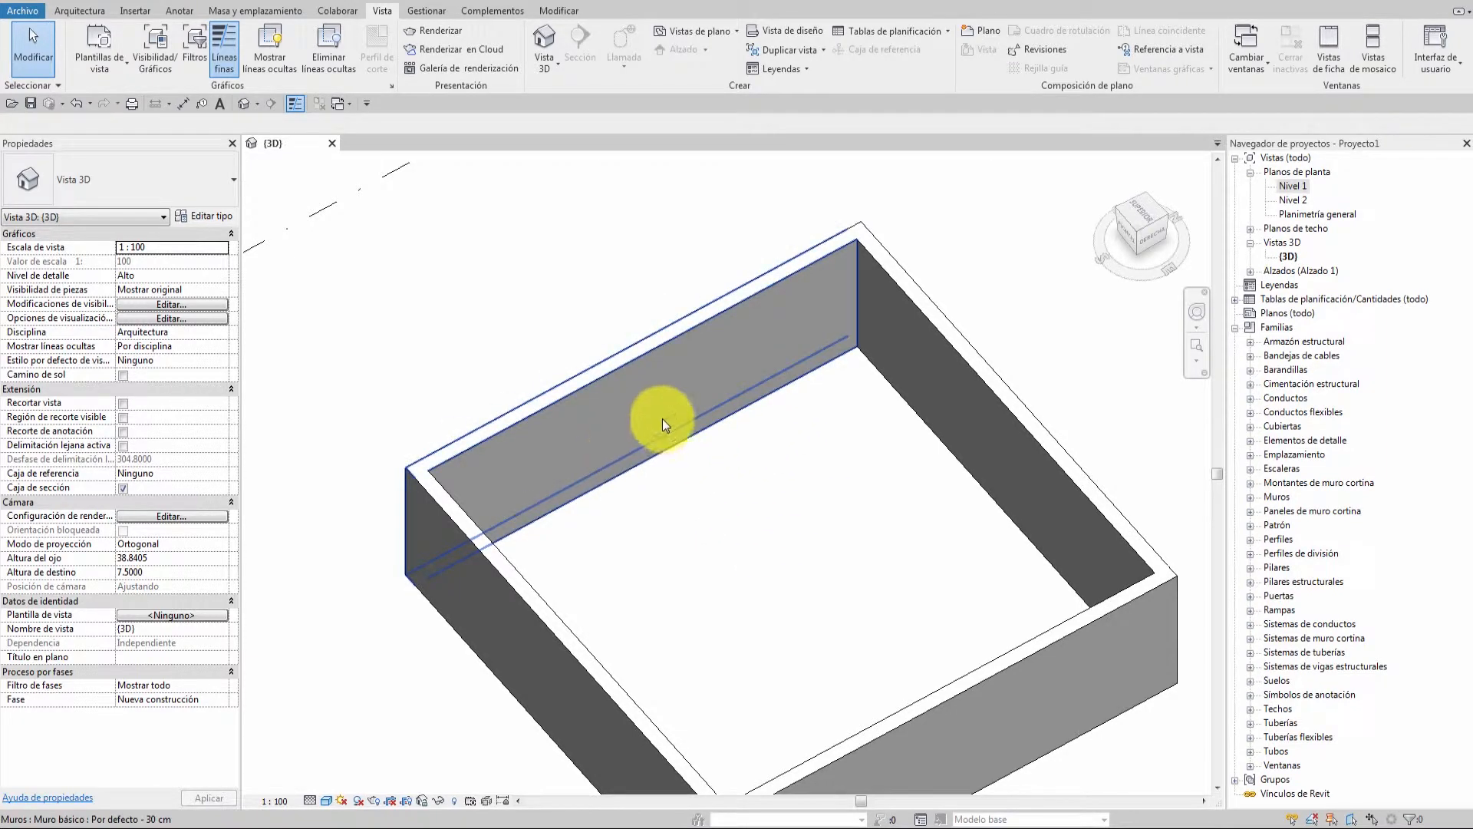
Zoom into a wall corner and select the left wall. Orbit around it, then zoom out and deselect.
scroll(879, 360, up, 4)
scroll(838, 348, up, 3)
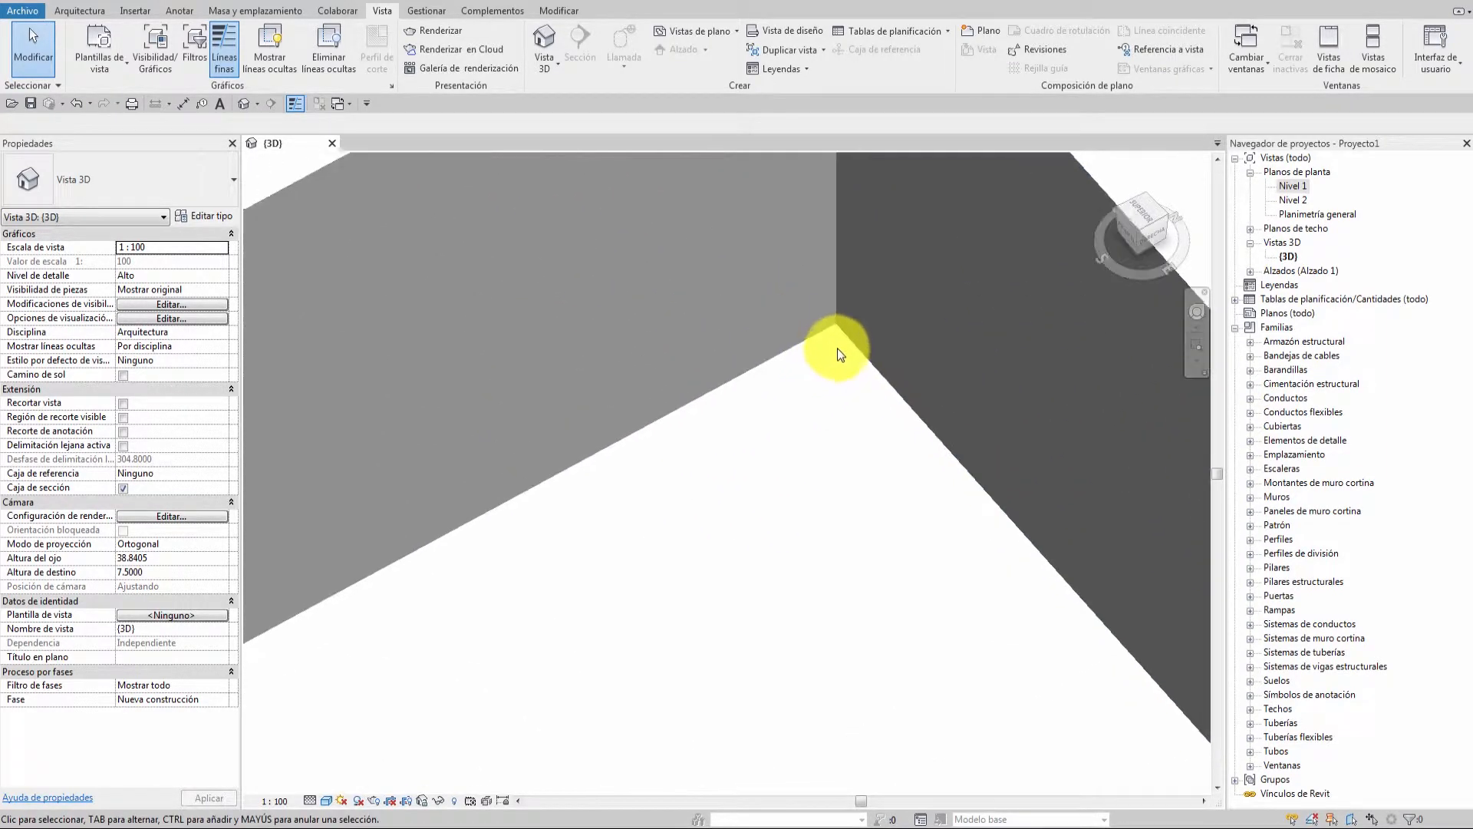
middle_drag(848, 322, 697, 497)
click(646, 467)
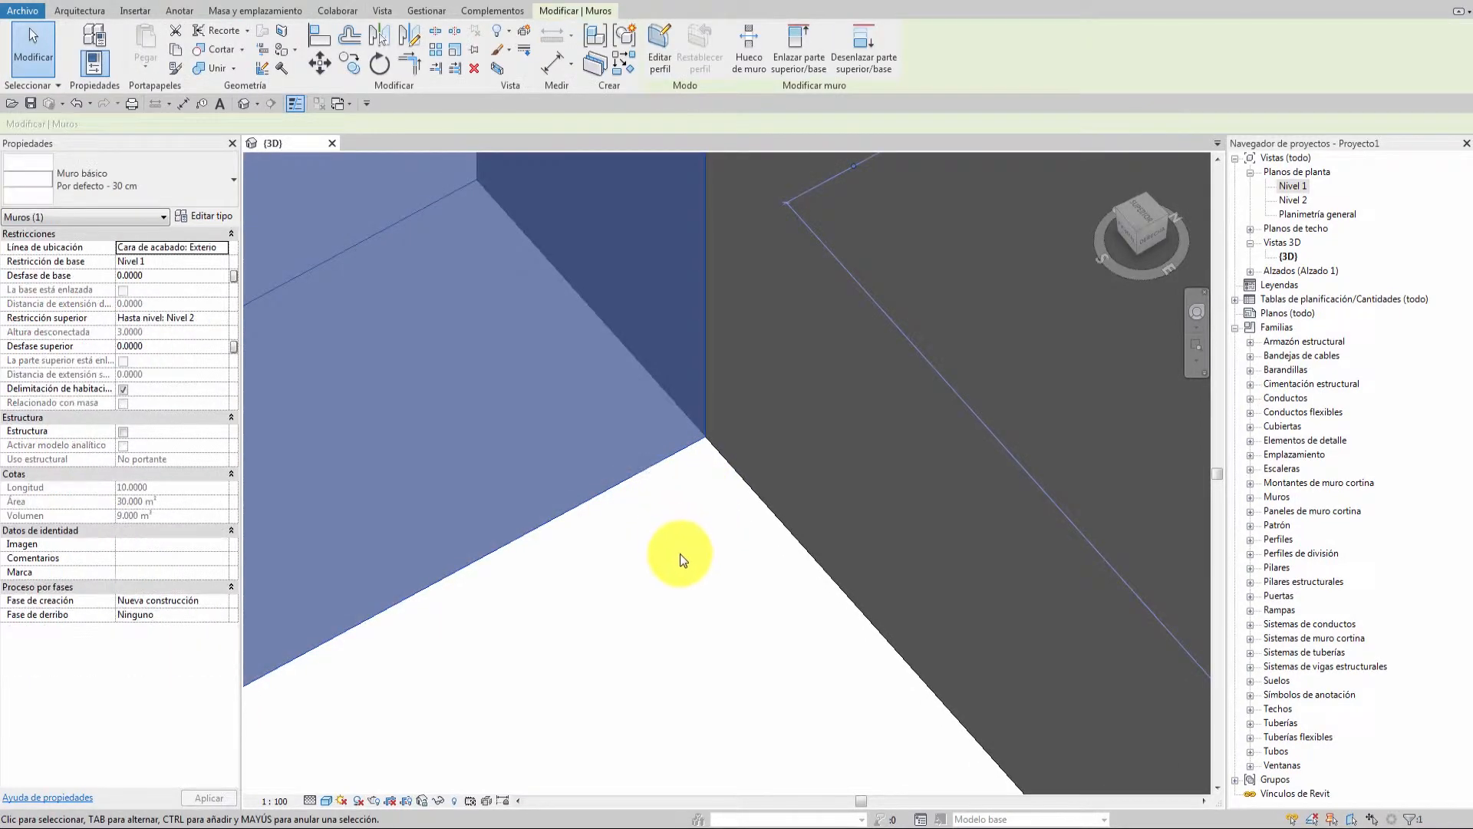
mouse_move(660, 563)
shift+middle_down()
mouse_move(693, 560)
mouse_move(677, 558)
shift+middle_up()
shift+middle_drag(693, 454, 669, 500)
scroll(669, 500, down, 5)
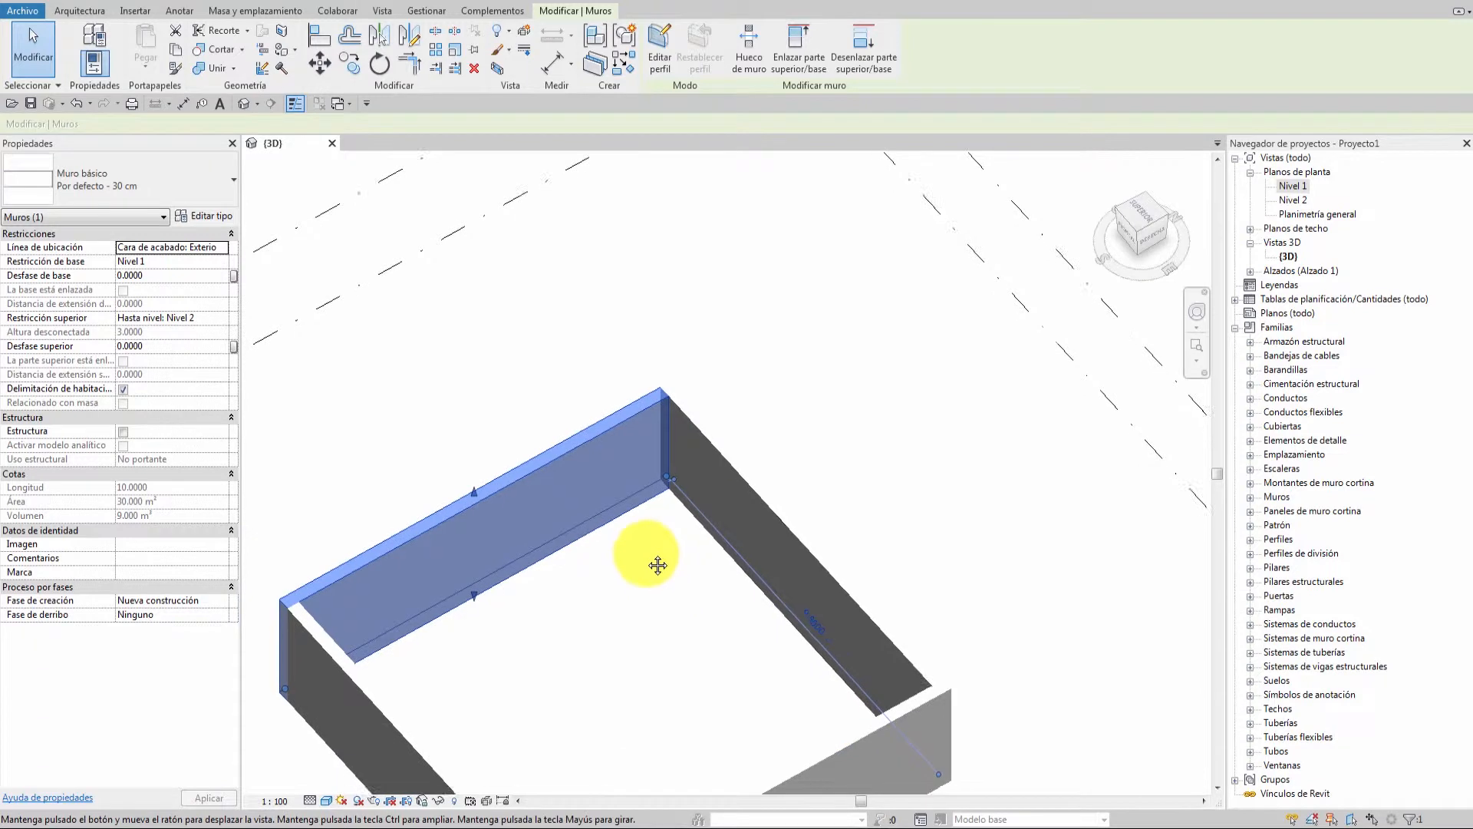
key(Escape)
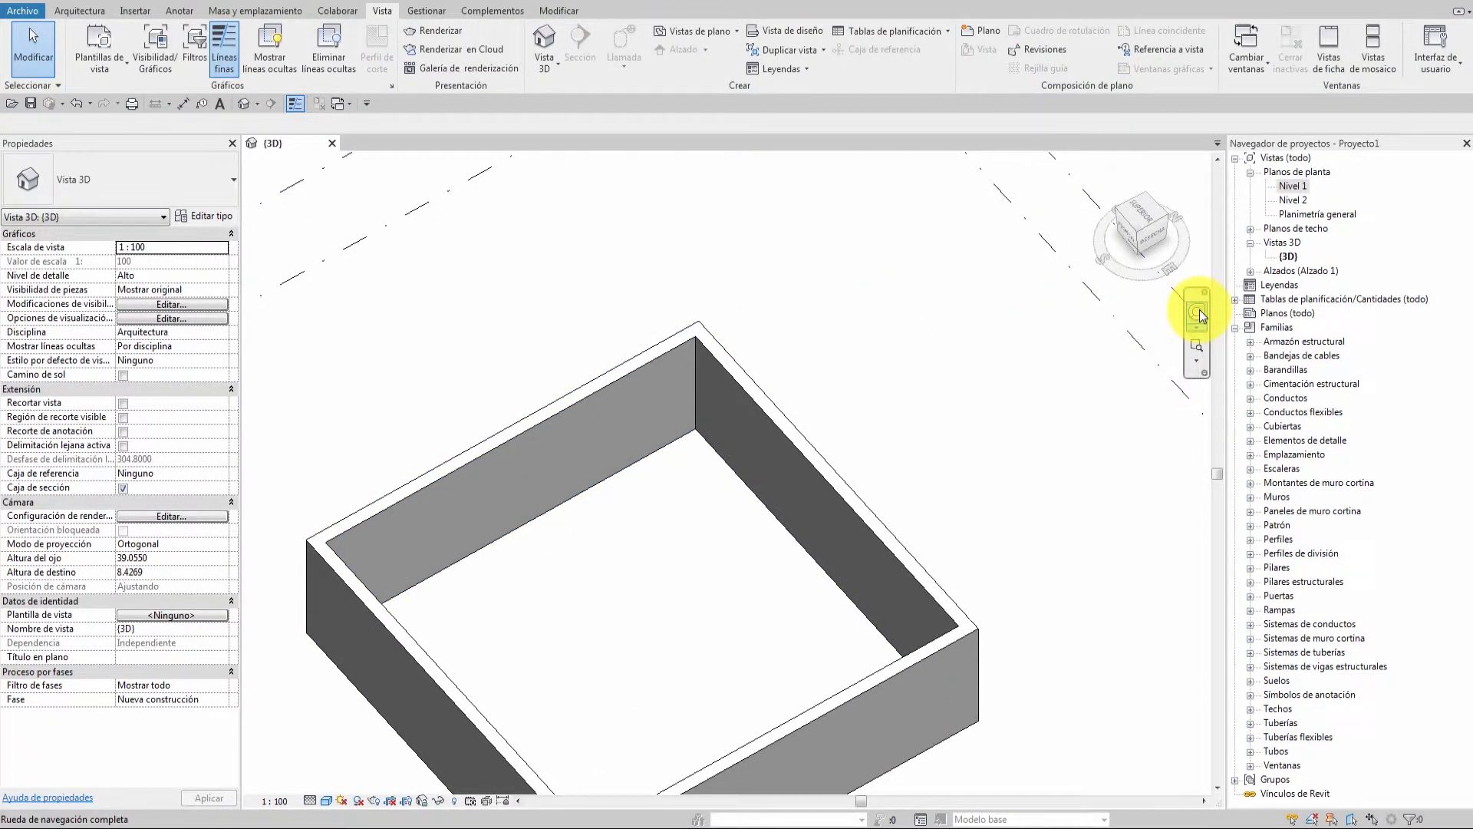
With the Full Navigation Wheel's CENTRAR tool, pivot on the wall corner and orbit around it.
click(1198, 321)
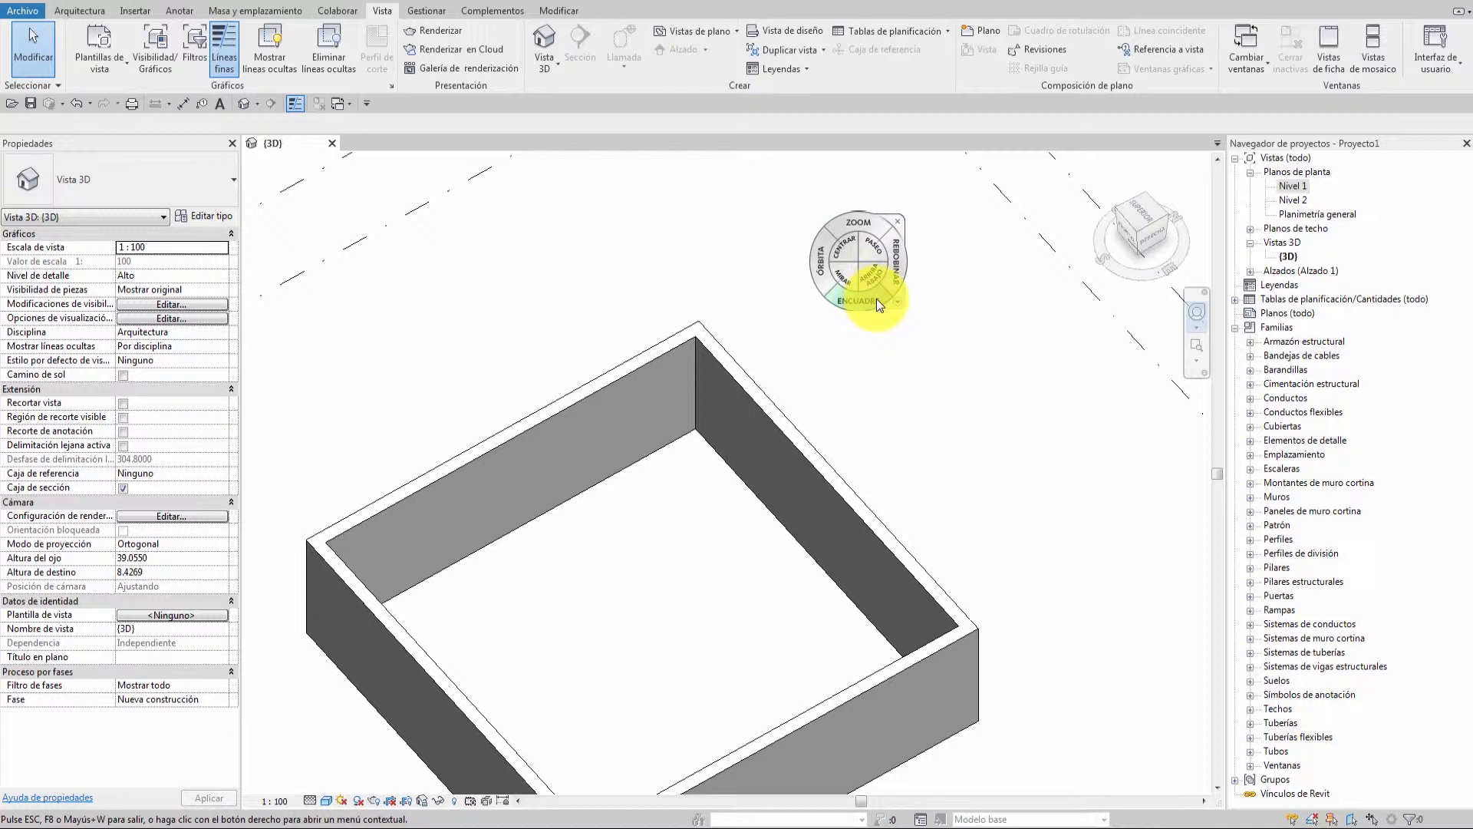
click(841, 251)
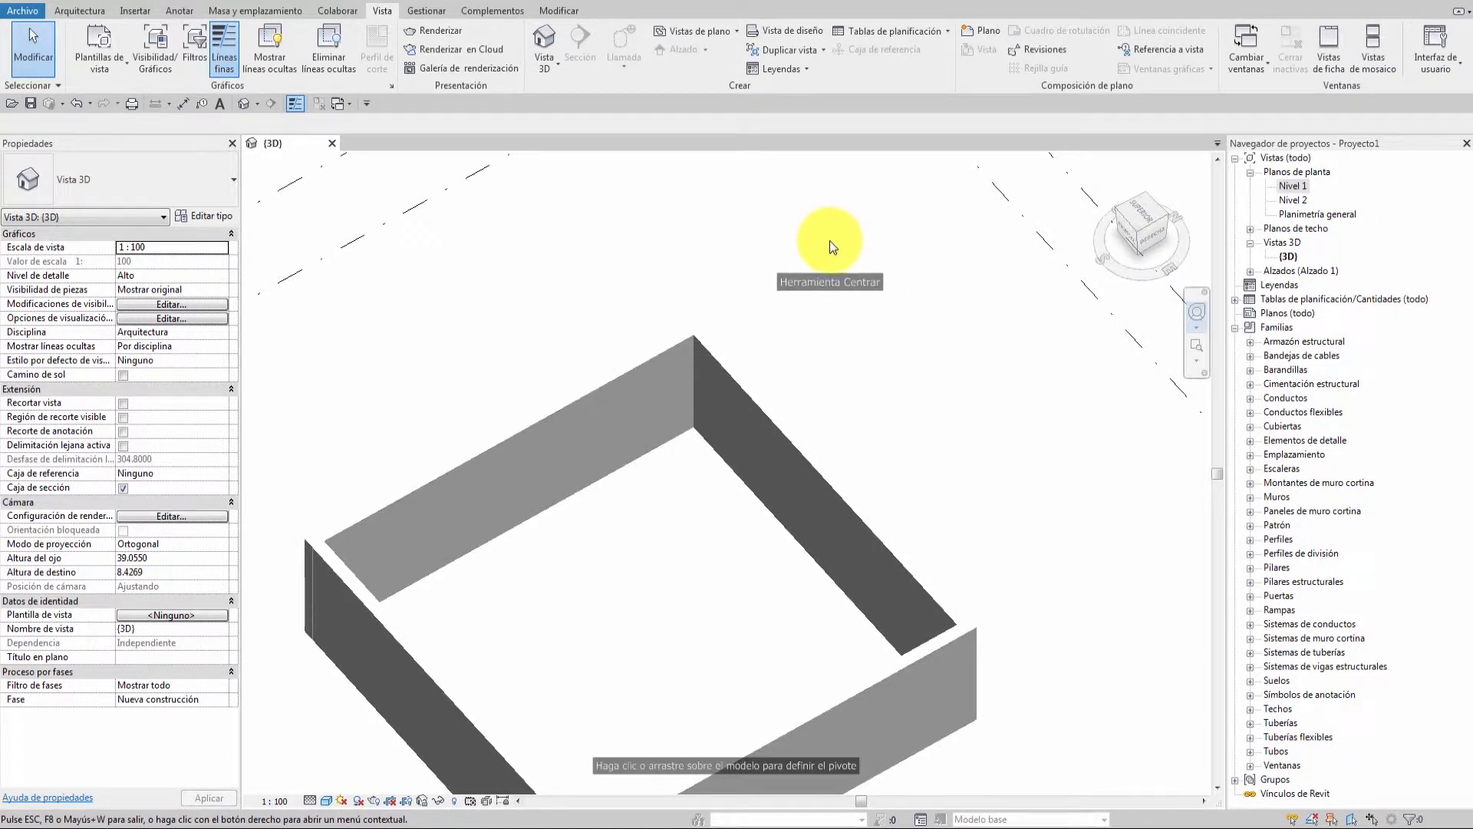
click(747, 493)
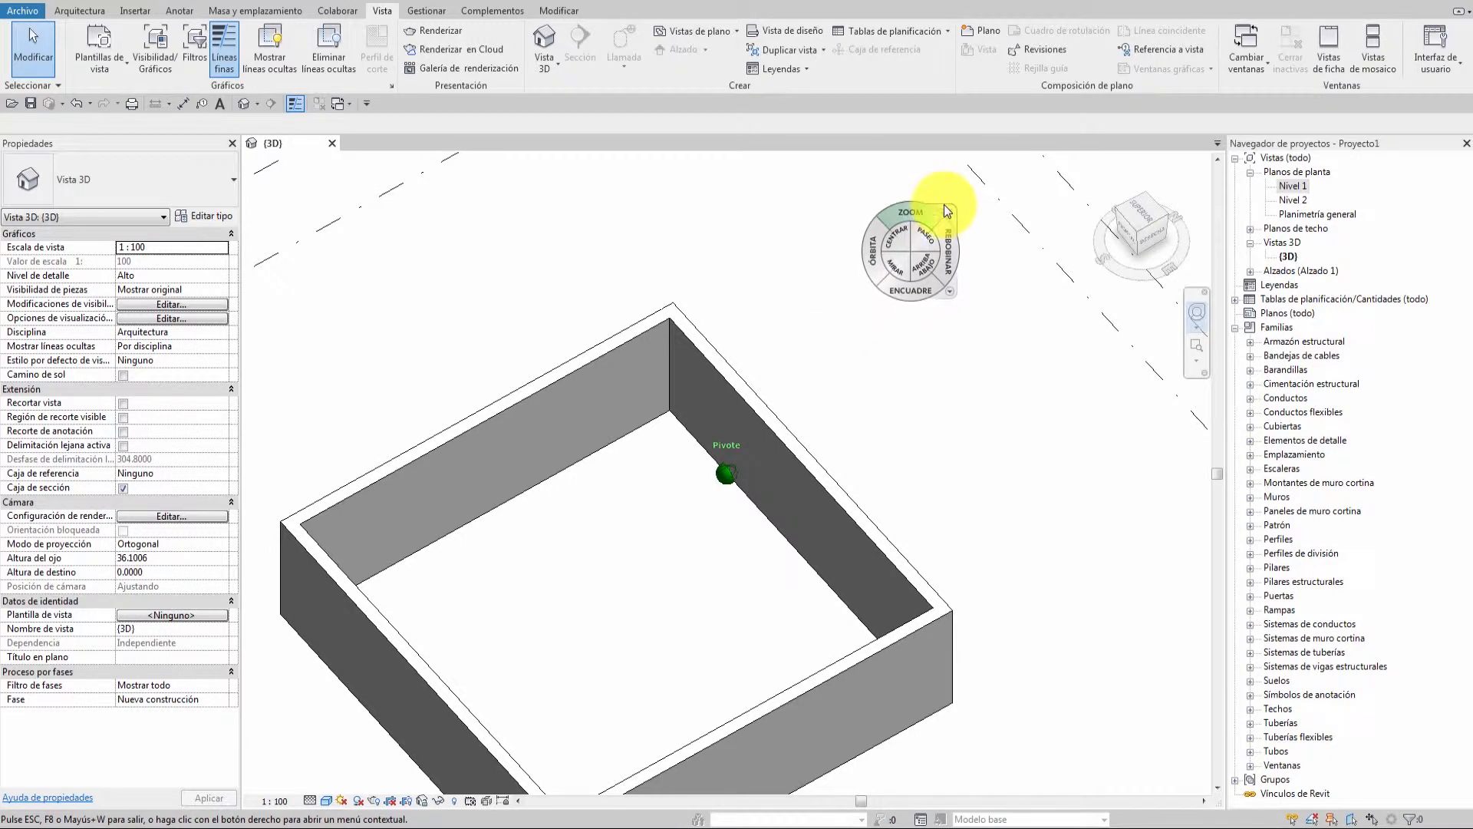
click(901, 233)
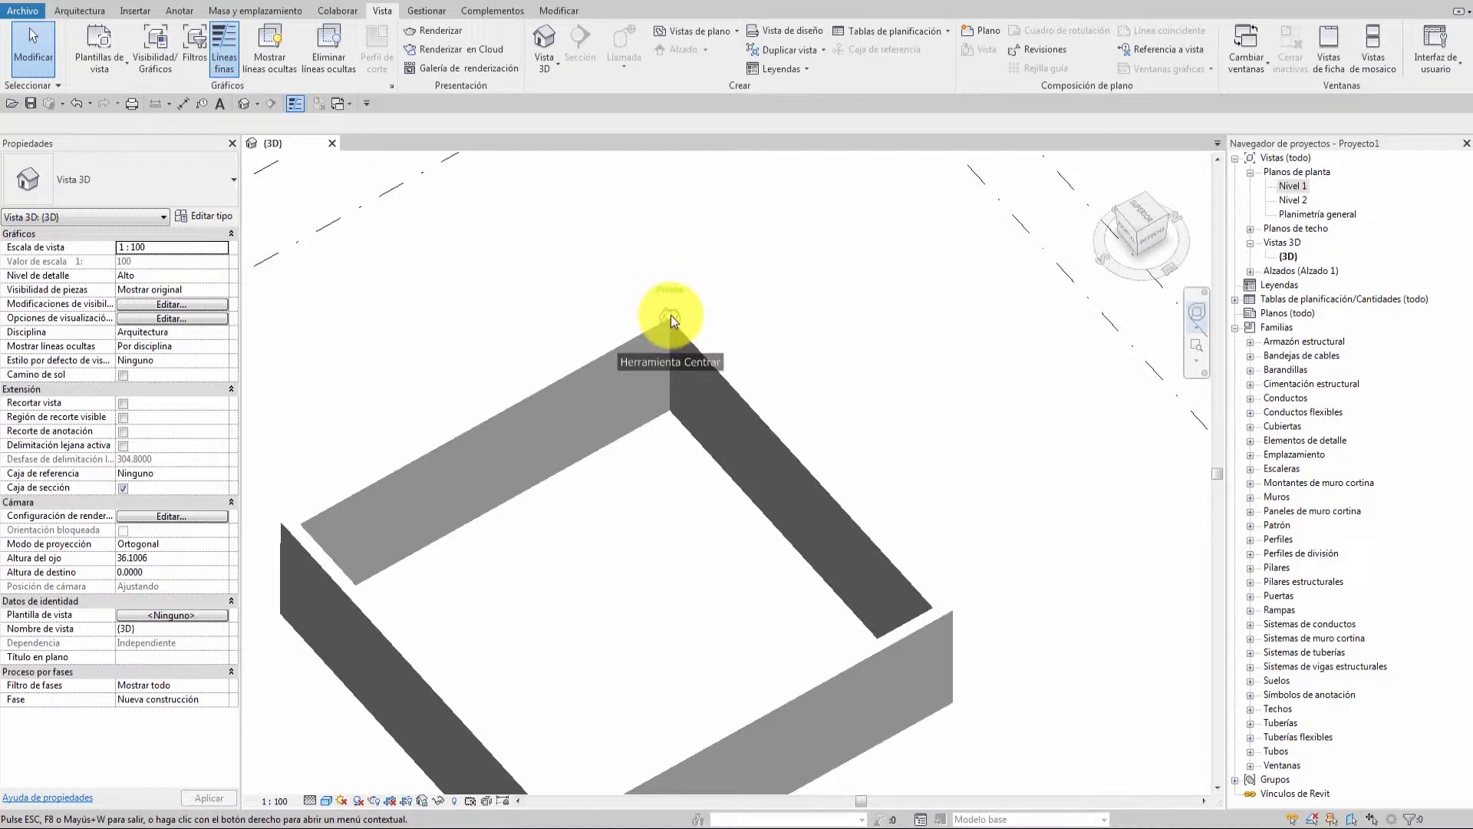
click(669, 412)
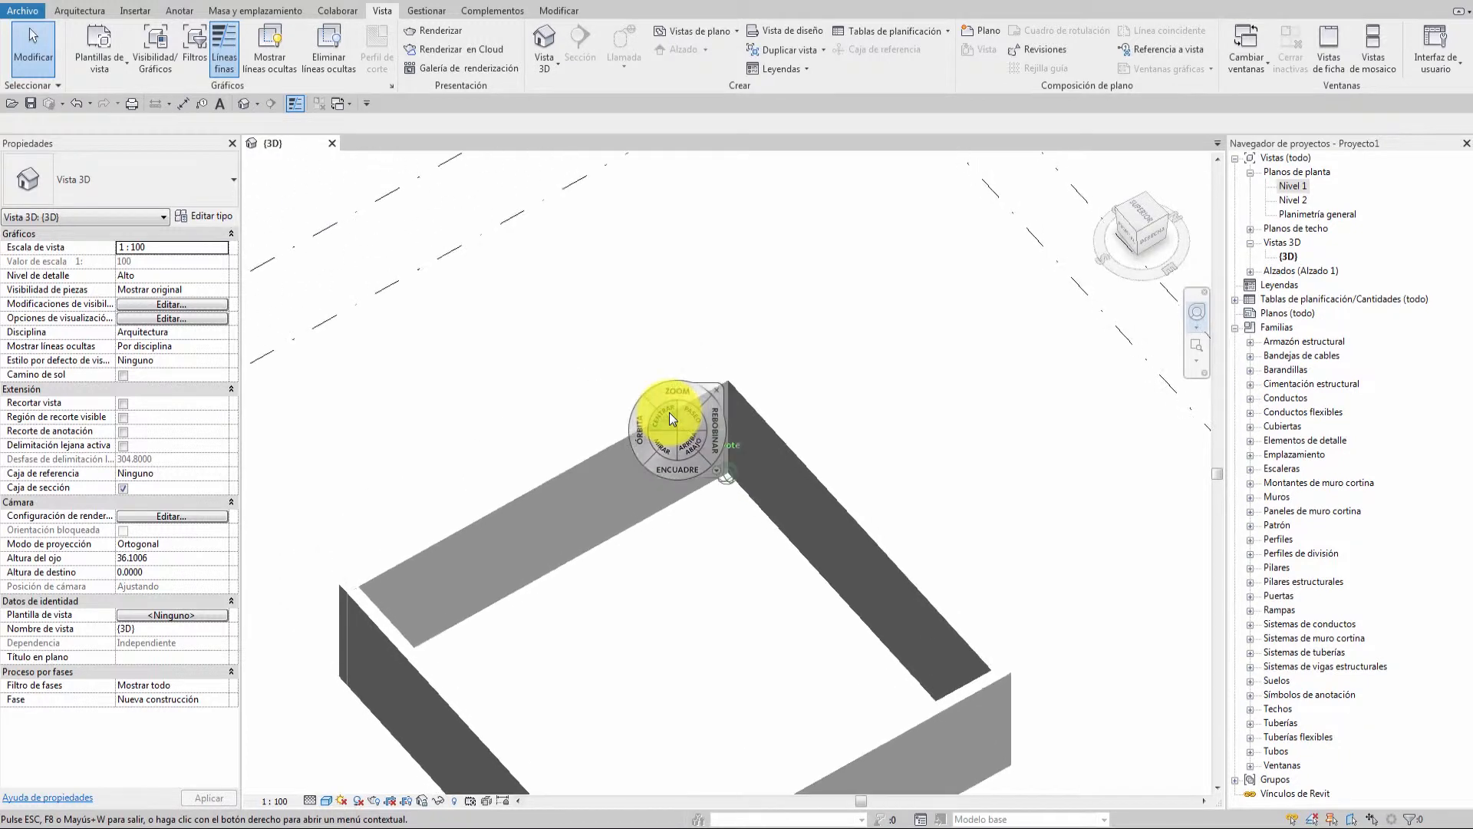
click(728, 384)
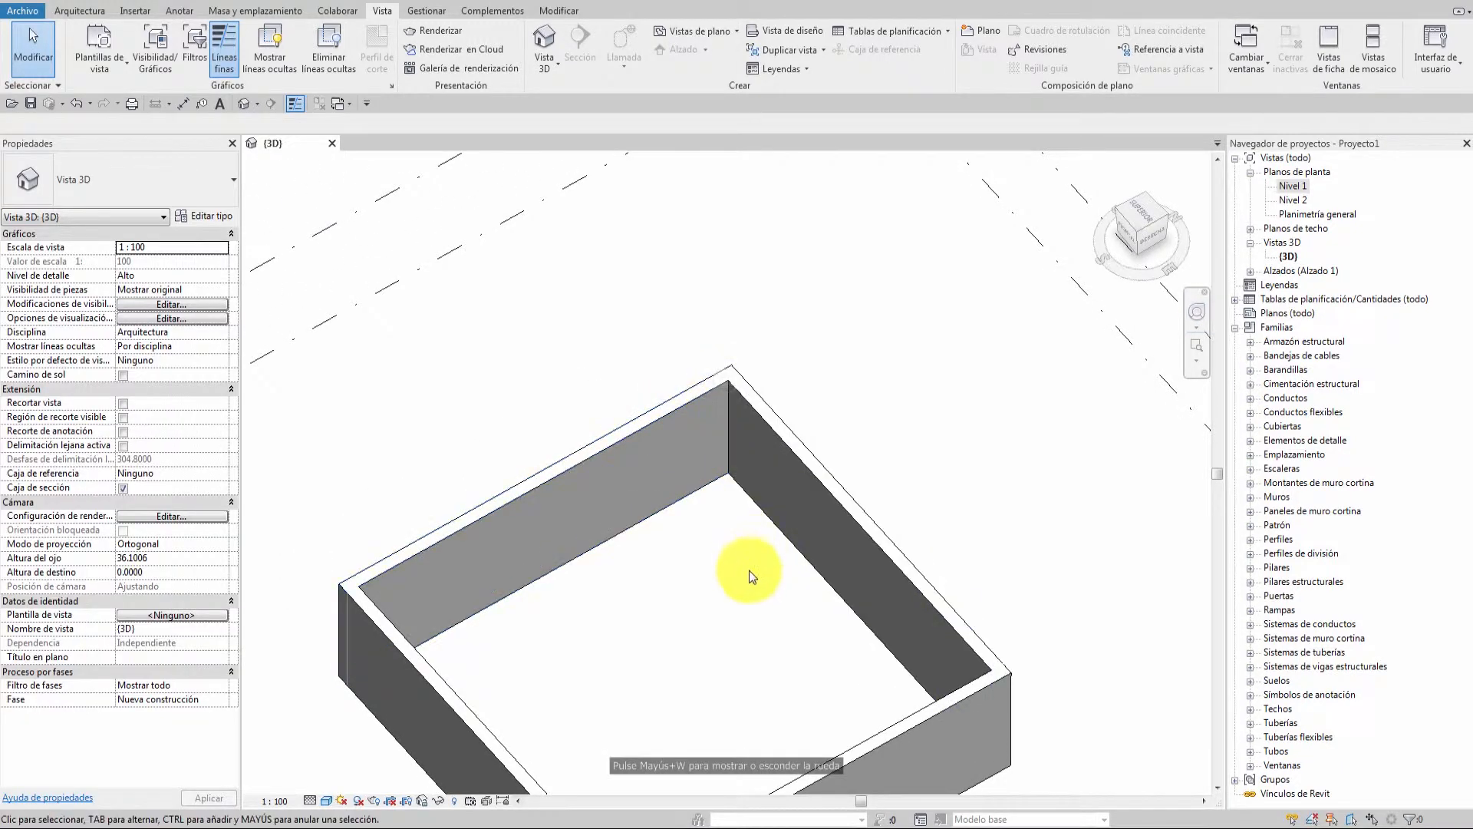
shift+middle_drag(725, 605, 683, 565)
click(529, 432)
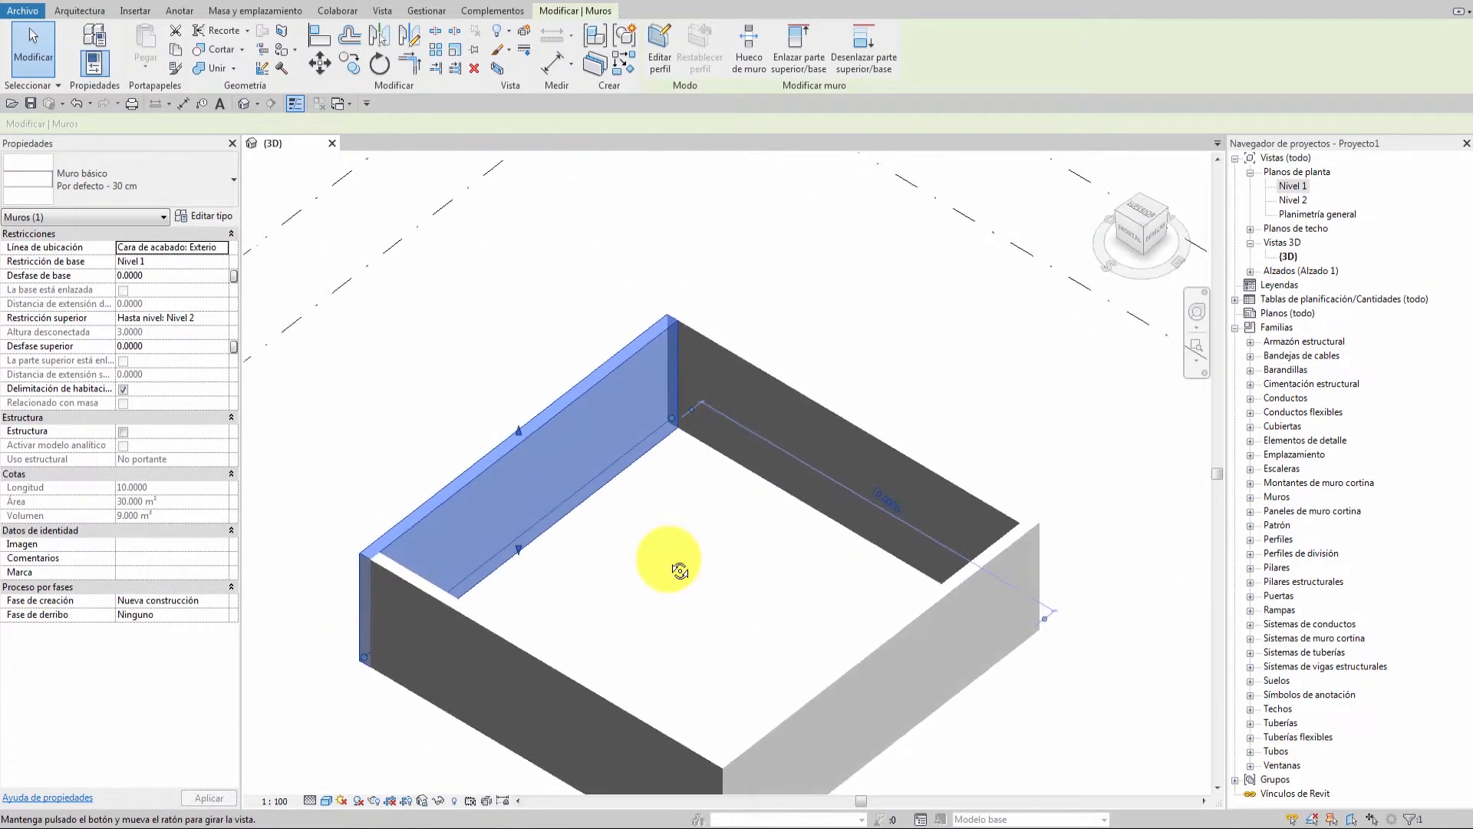
click(1196, 311)
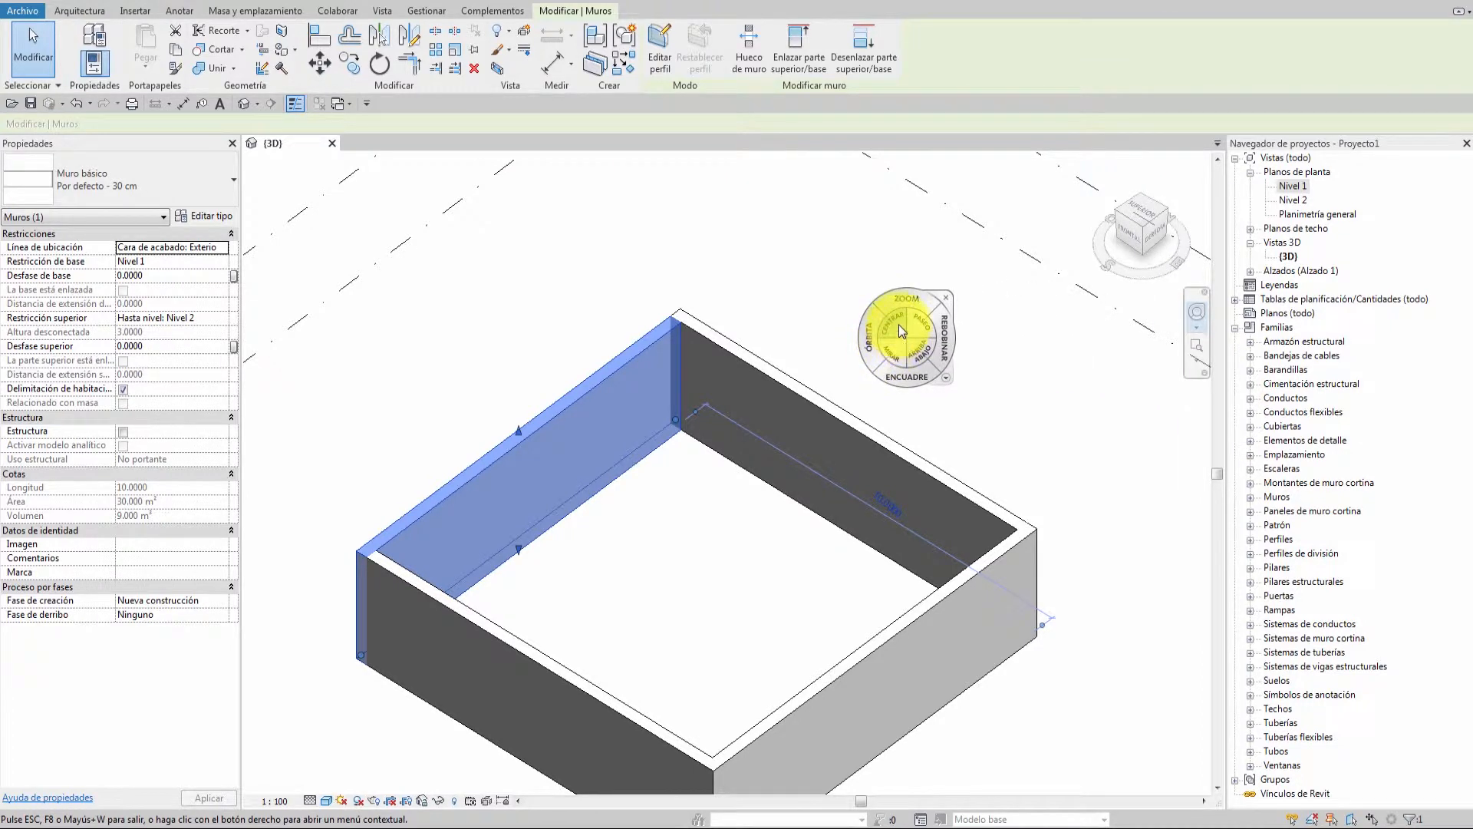
click(899, 325)
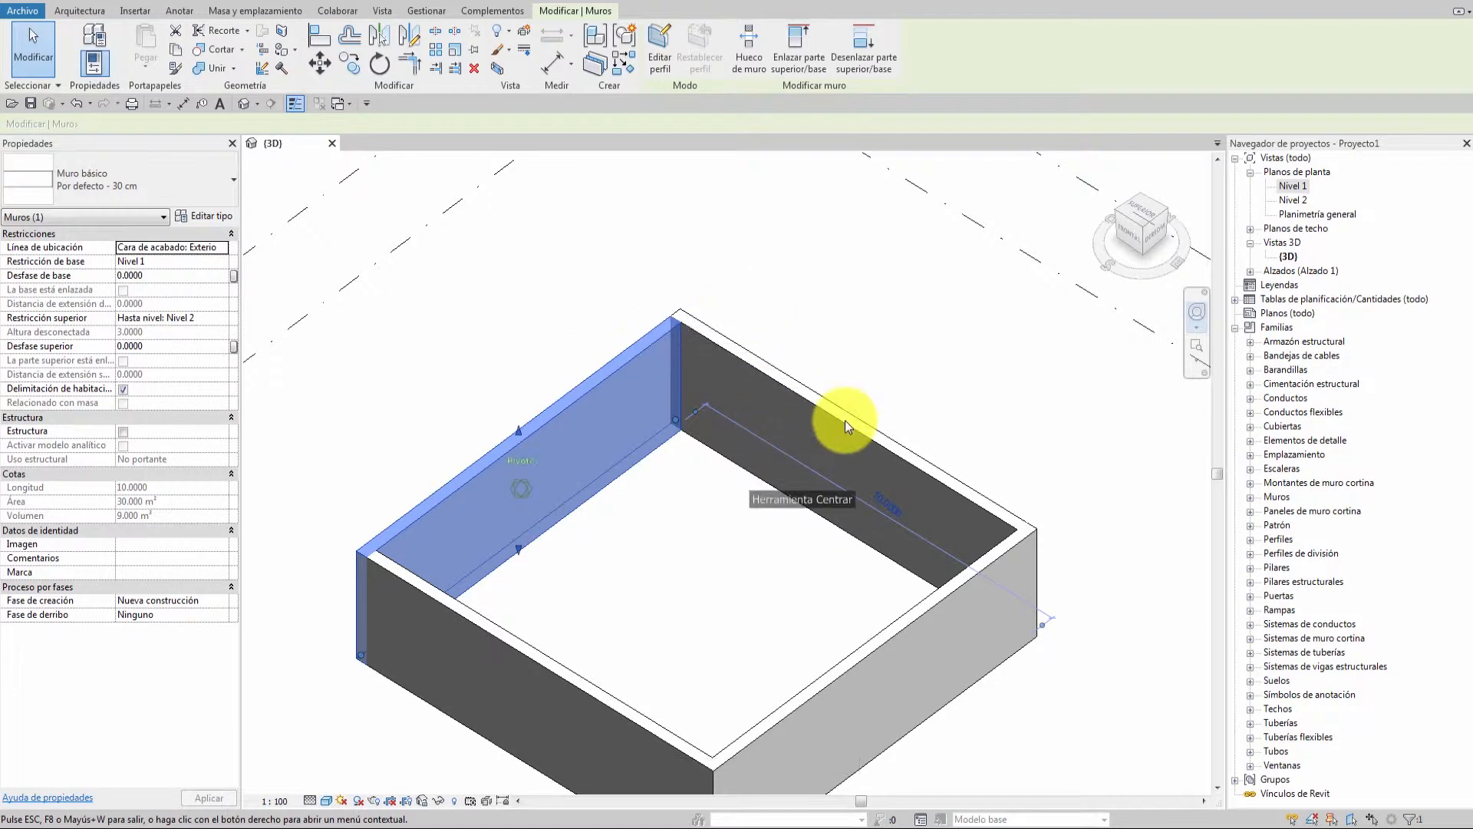
click(888, 358)
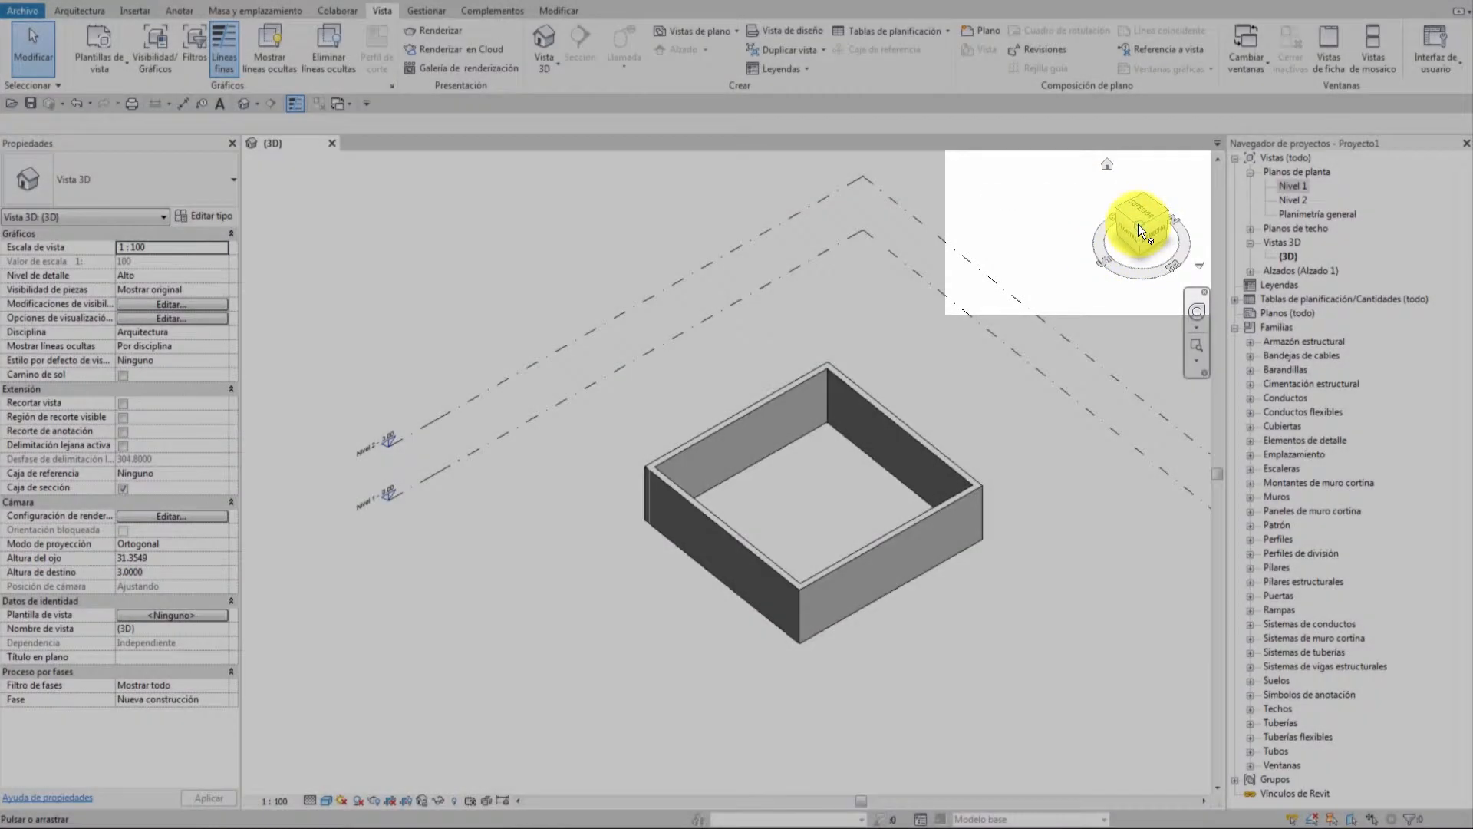
Use the ViewCube to view the box from the top-front-right corner and from above.
click(1139, 224)
shift+middle_drag(829, 418, 906, 385)
click(1130, 216)
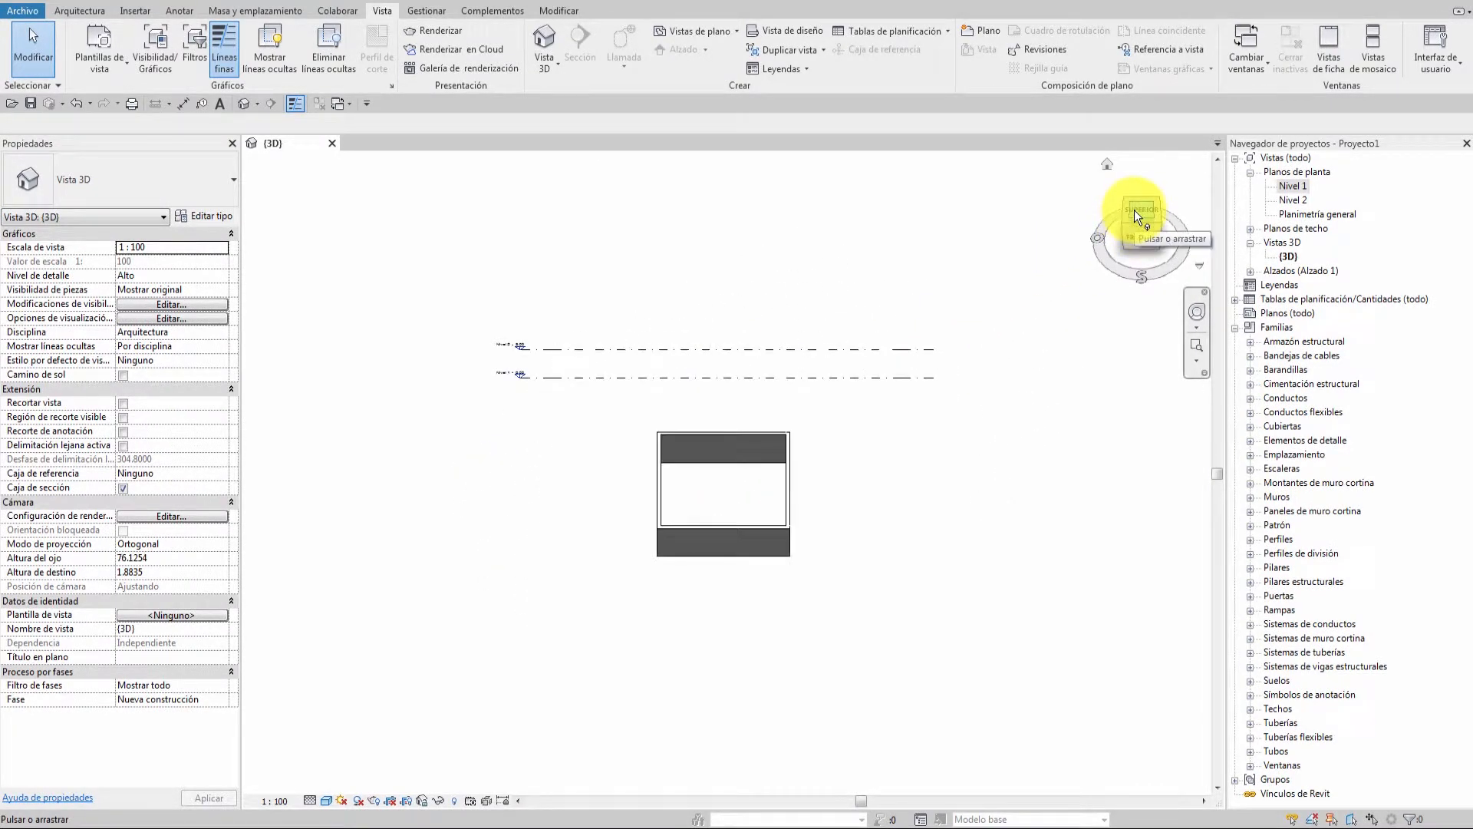
drag(1134, 210, 1139, 270)
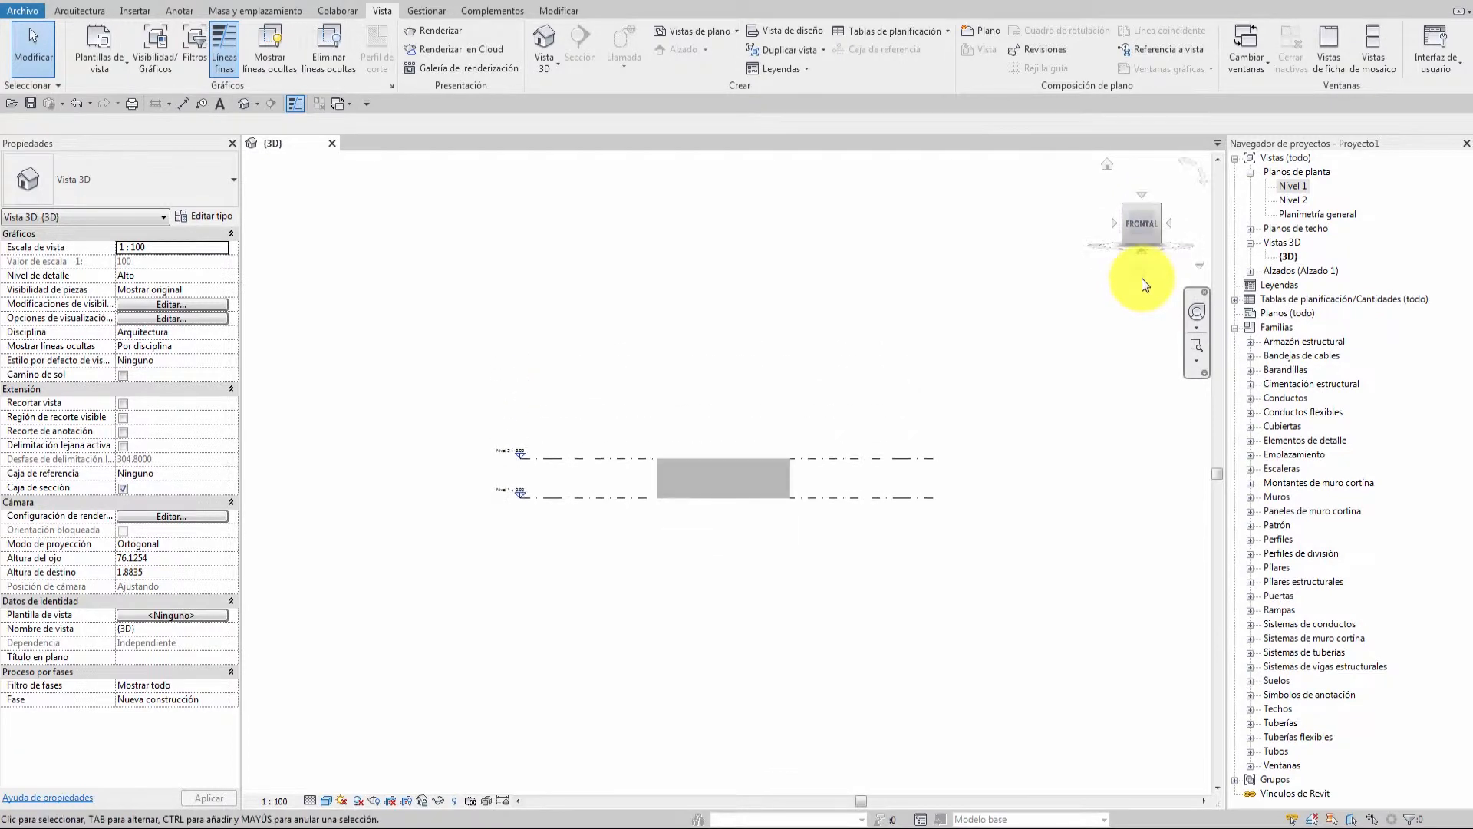
Rotate to the left side, then the back-left isometric corner, and orbit the walls freely.
click(1113, 224)
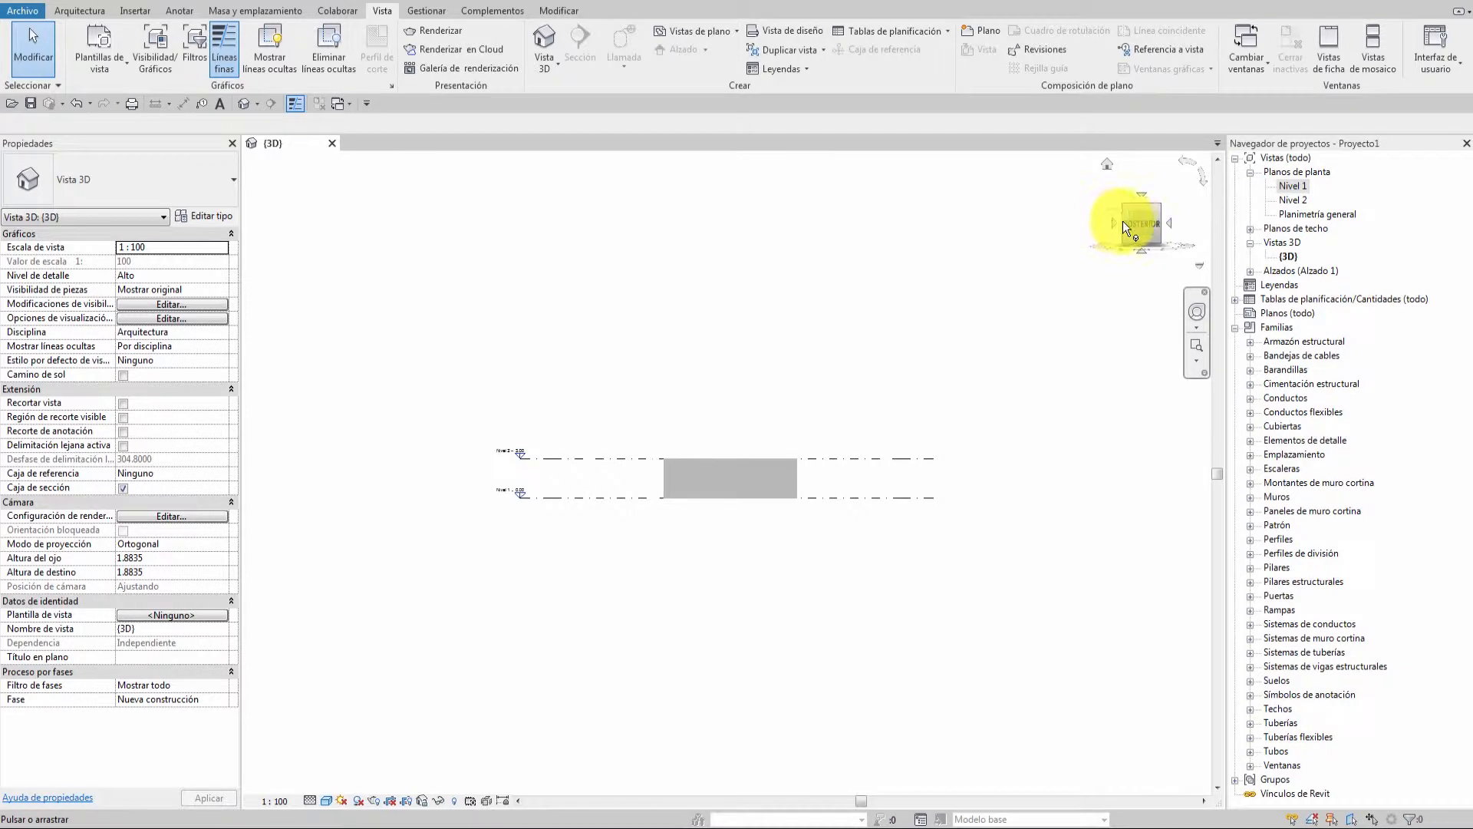
click(1125, 207)
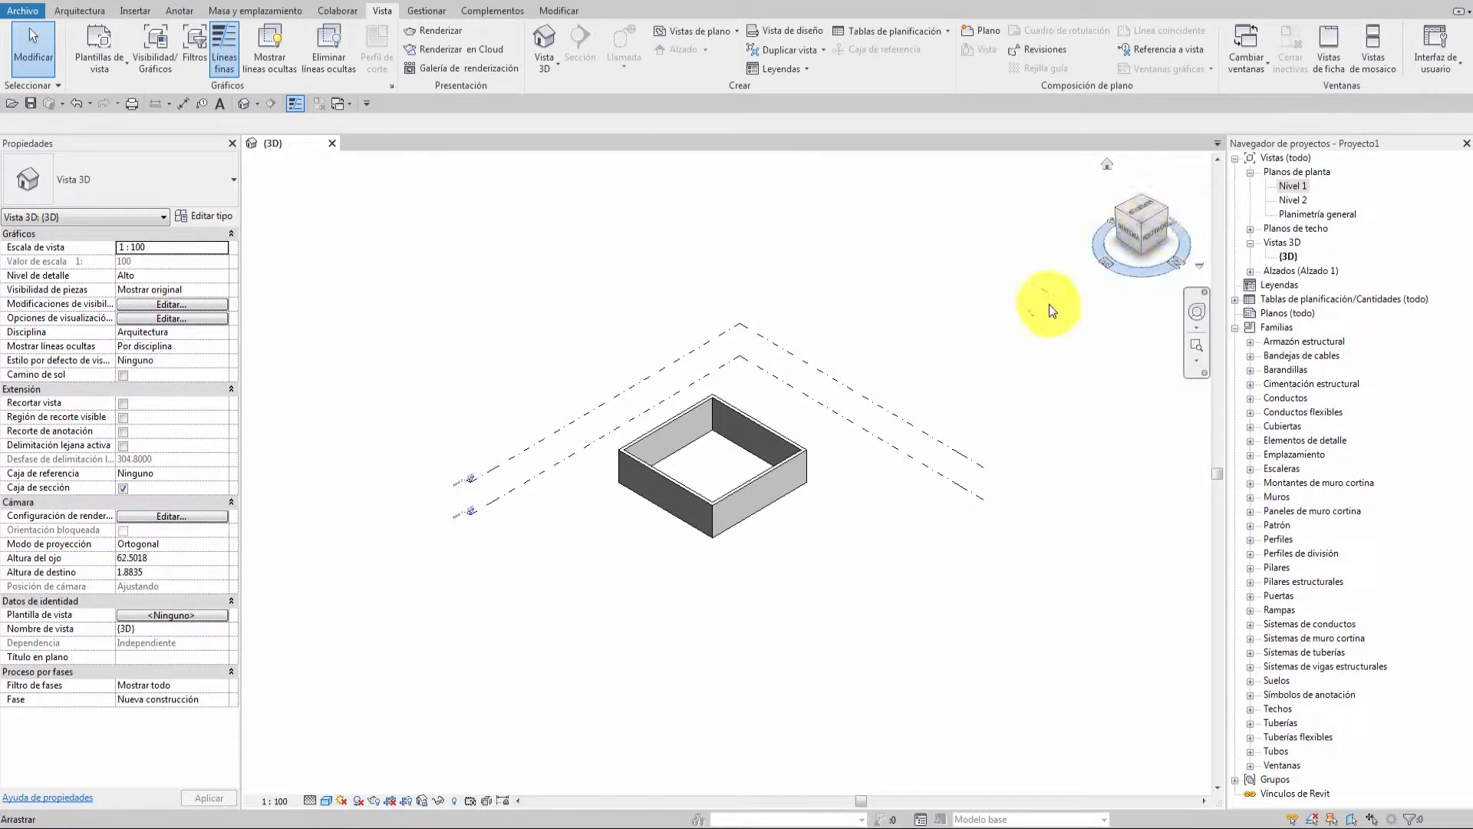
shift+middle_drag(886, 416, 595, 480)
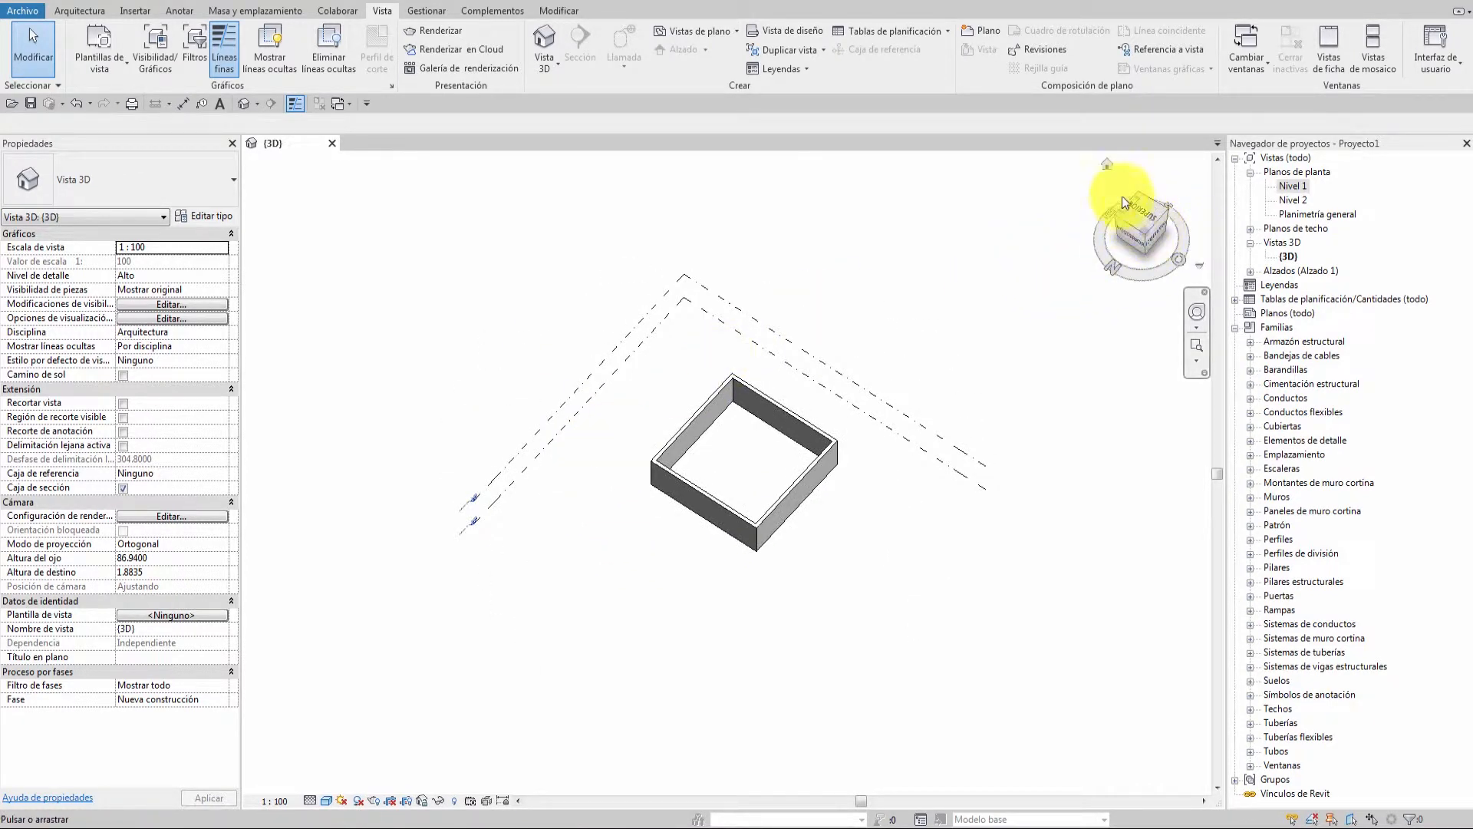
Reset the 3D view to its ViewCube home orientation, then open the Este elevation.
click(1108, 164)
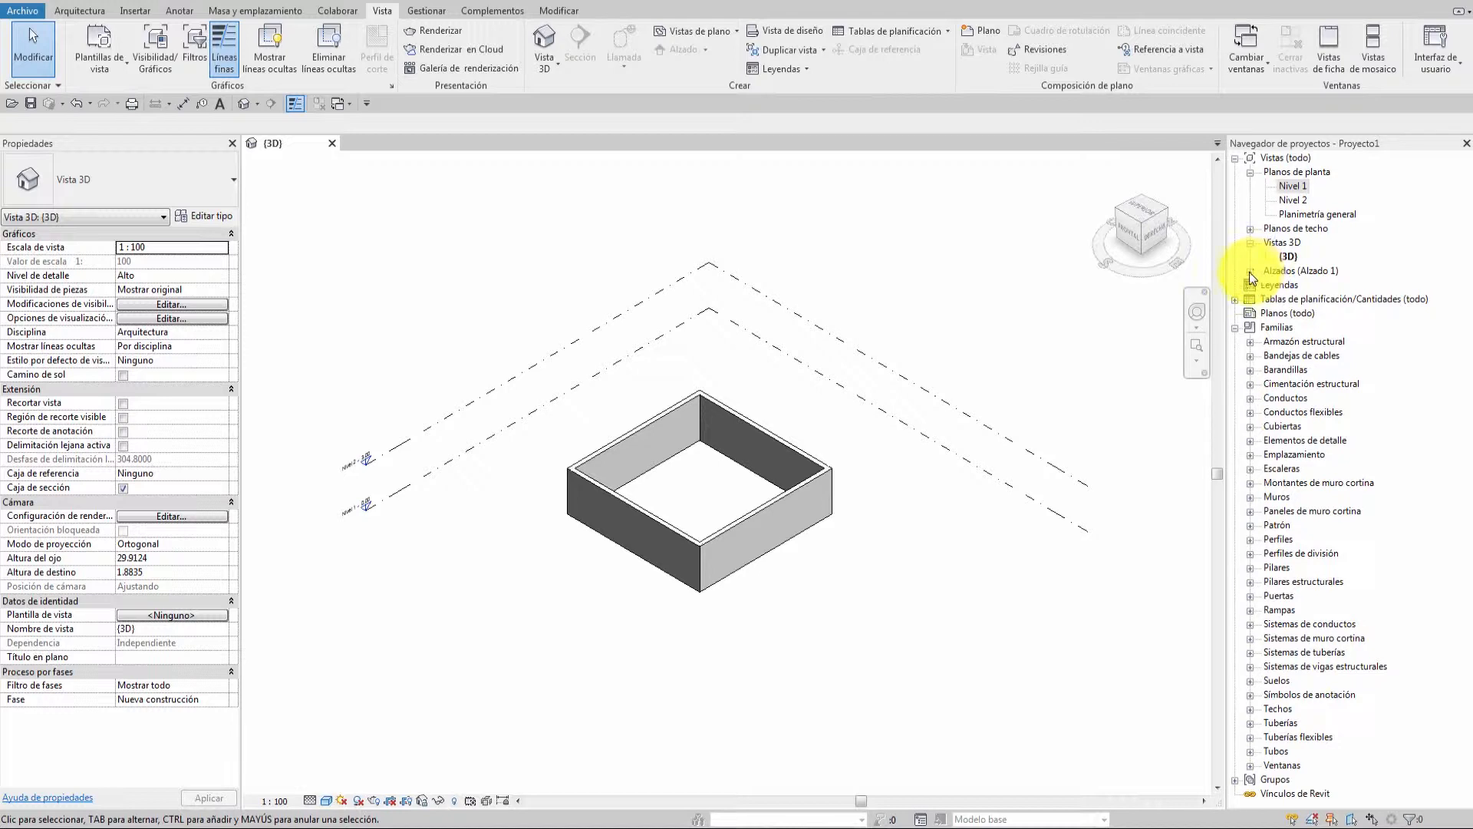
click(1250, 271)
double_click(1269, 286)
Zoom out on the Nivel 1 plan and select the horizontal walls one at a time.
scroll(771, 549, down, 1)
middle_drag(942, 555, 913, 524)
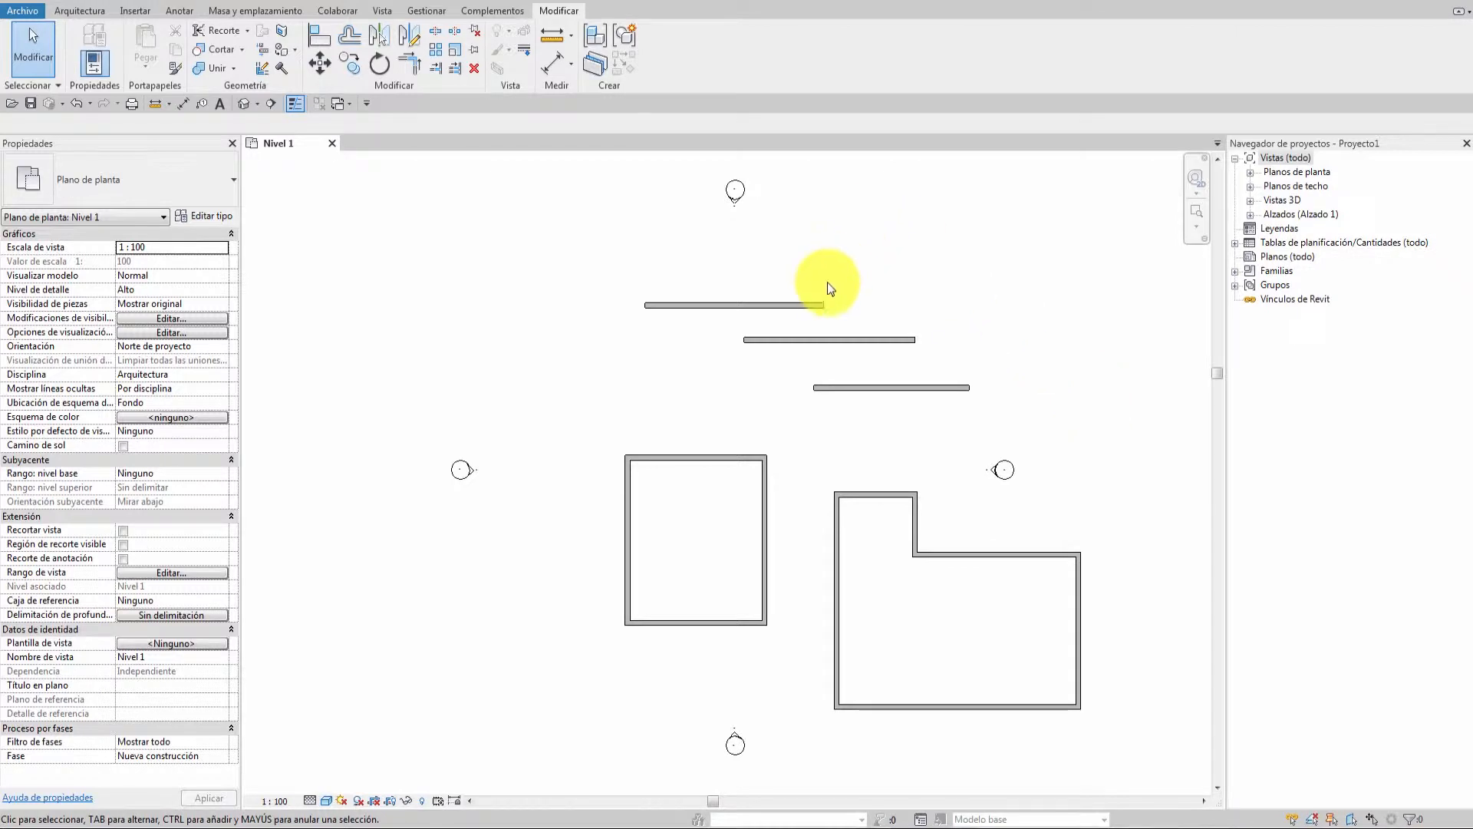
click(735, 306)
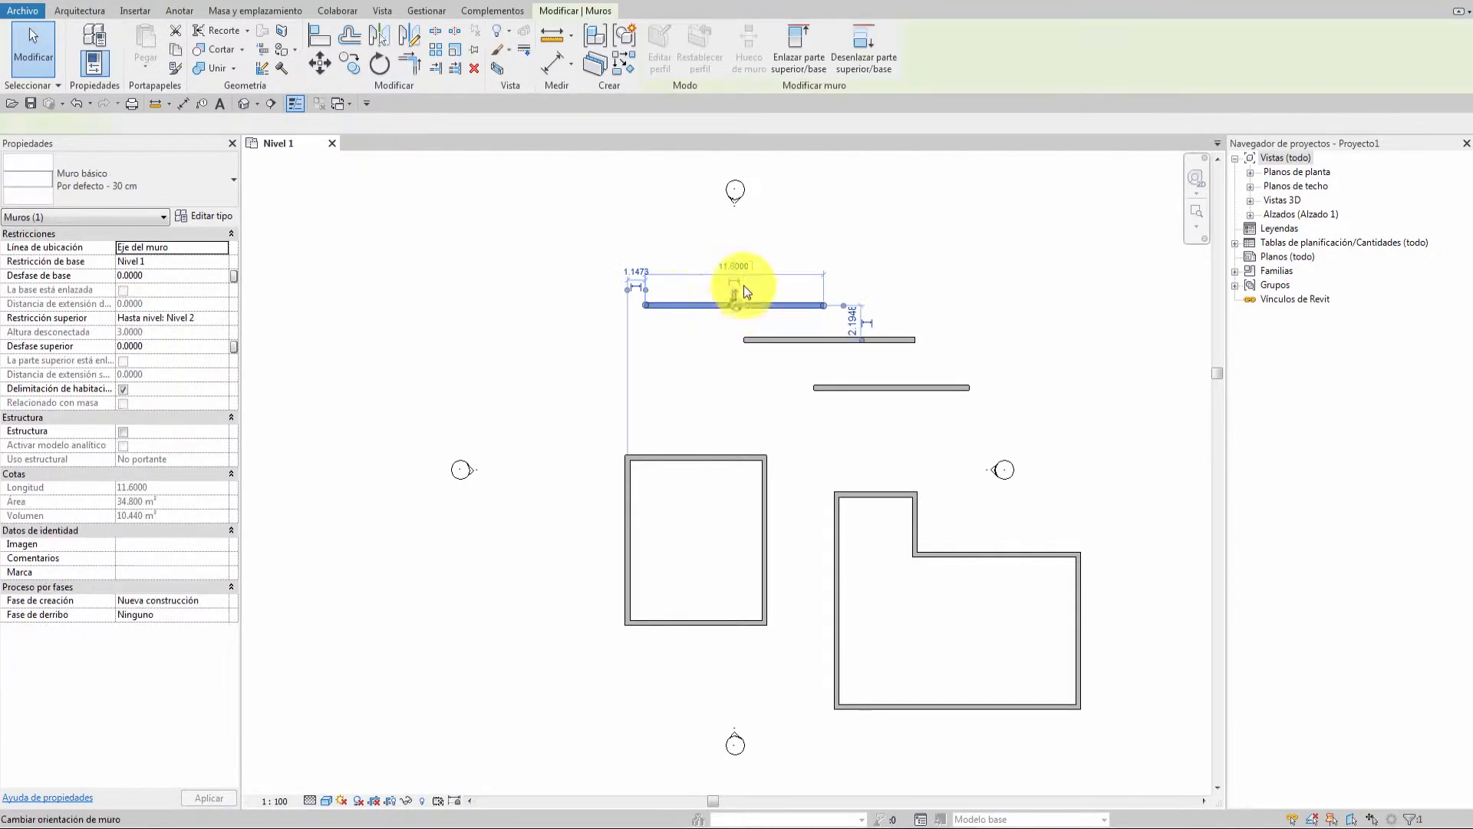
click(777, 338)
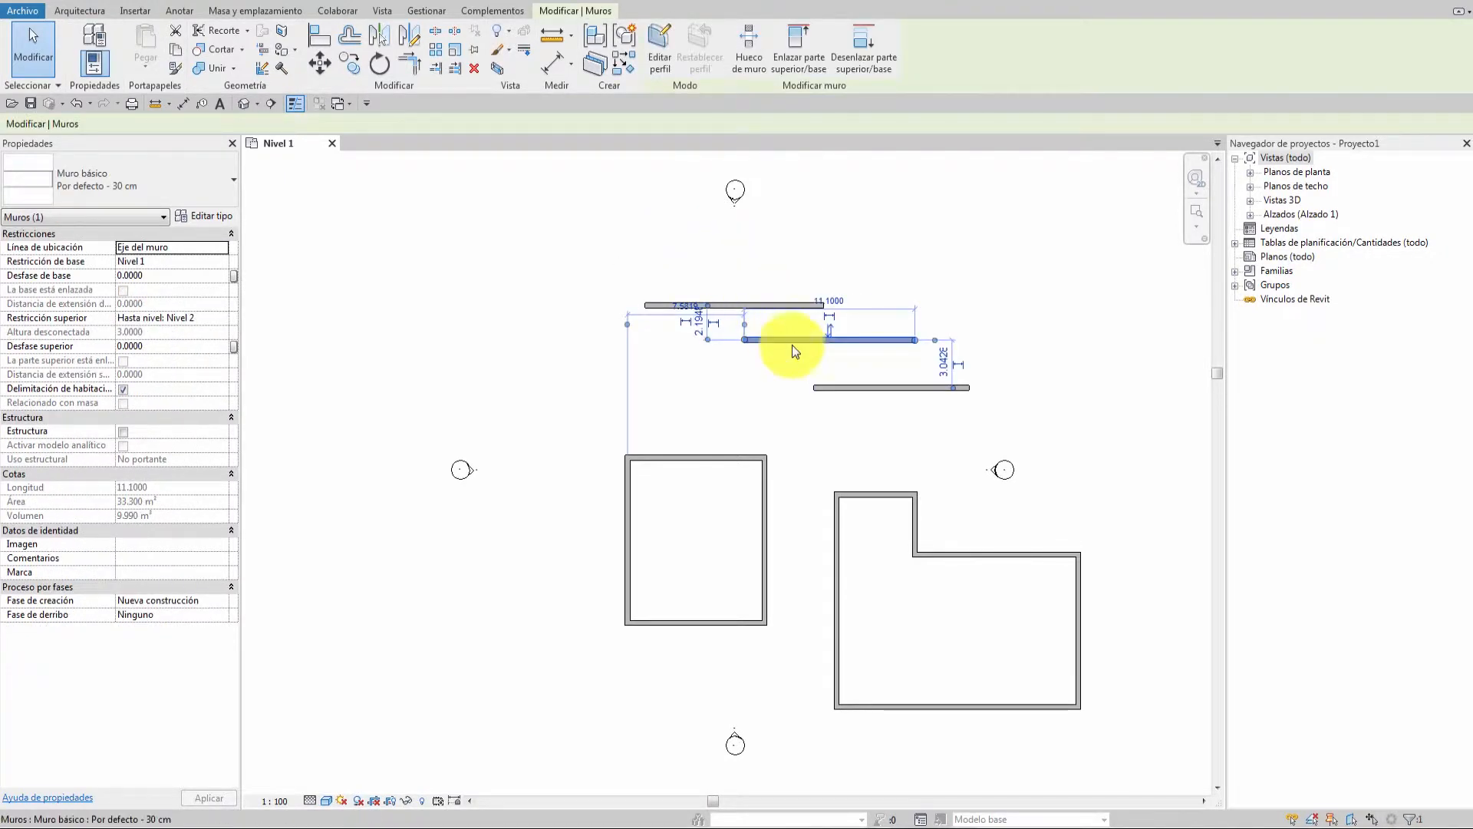
click(847, 386)
click(878, 268)
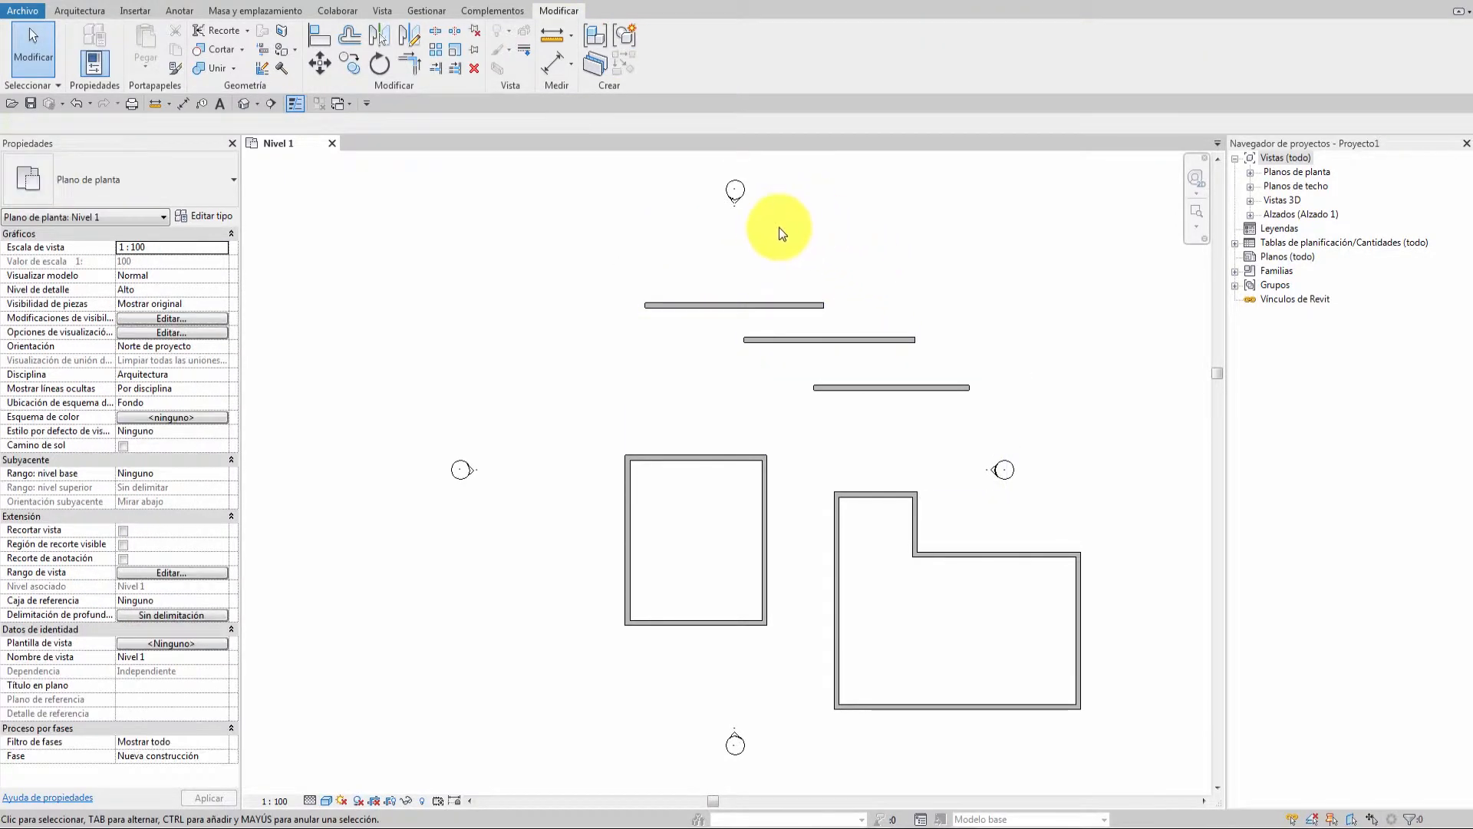
click(729, 304)
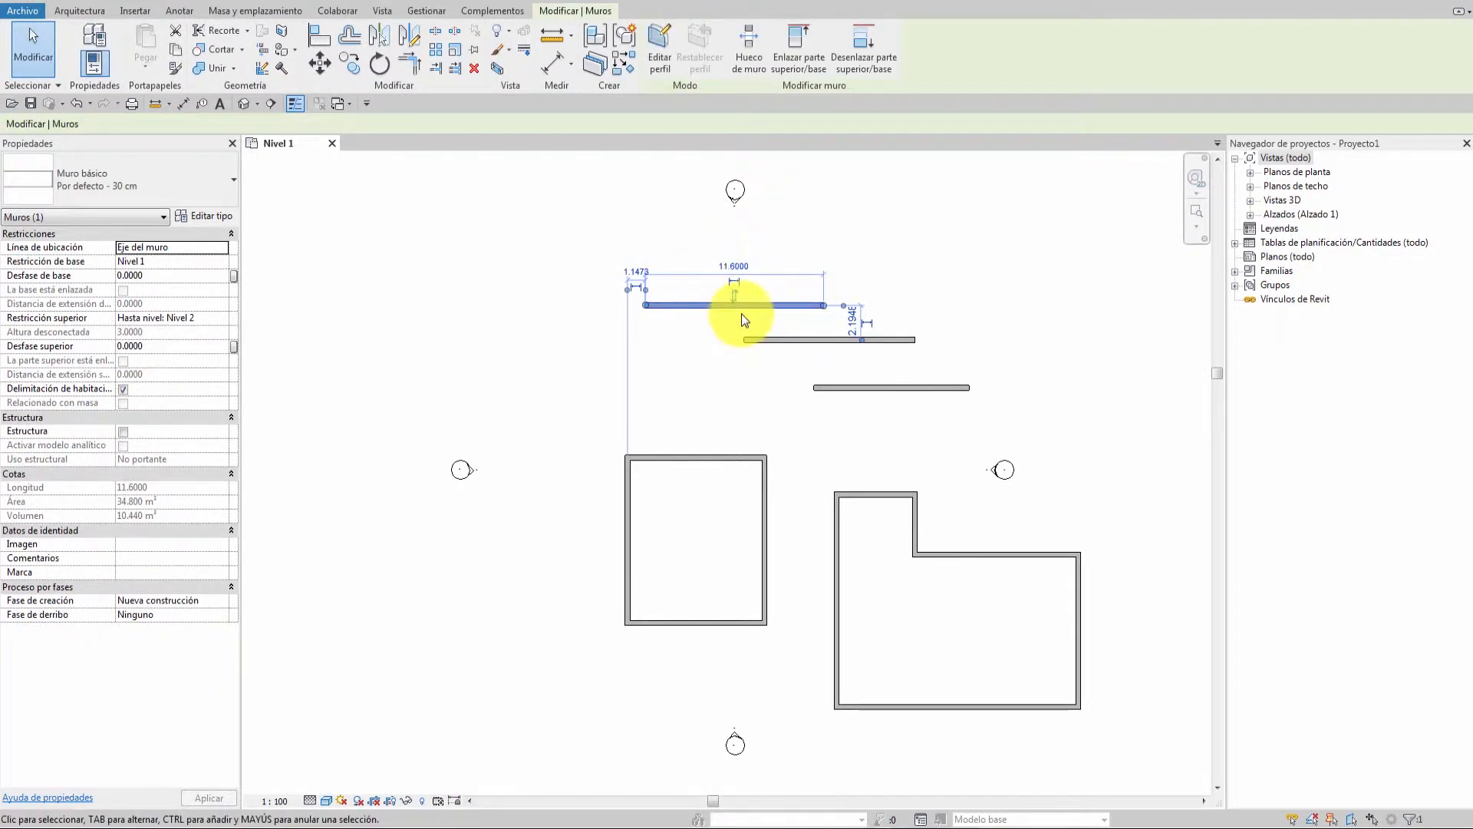
key(Escape)
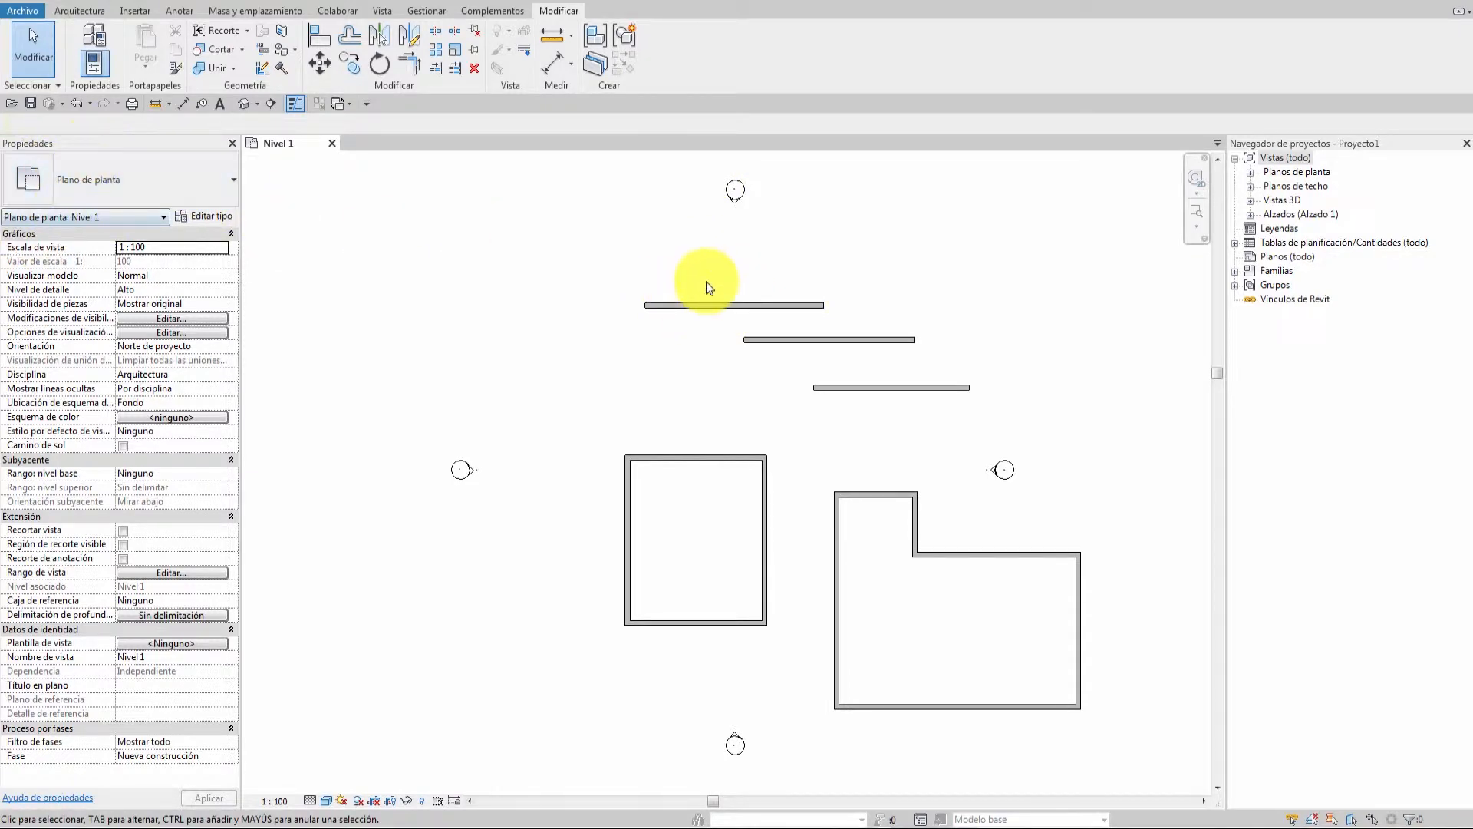
Select the top wall and then the north elevation marker, deselecting each.
click(723, 304)
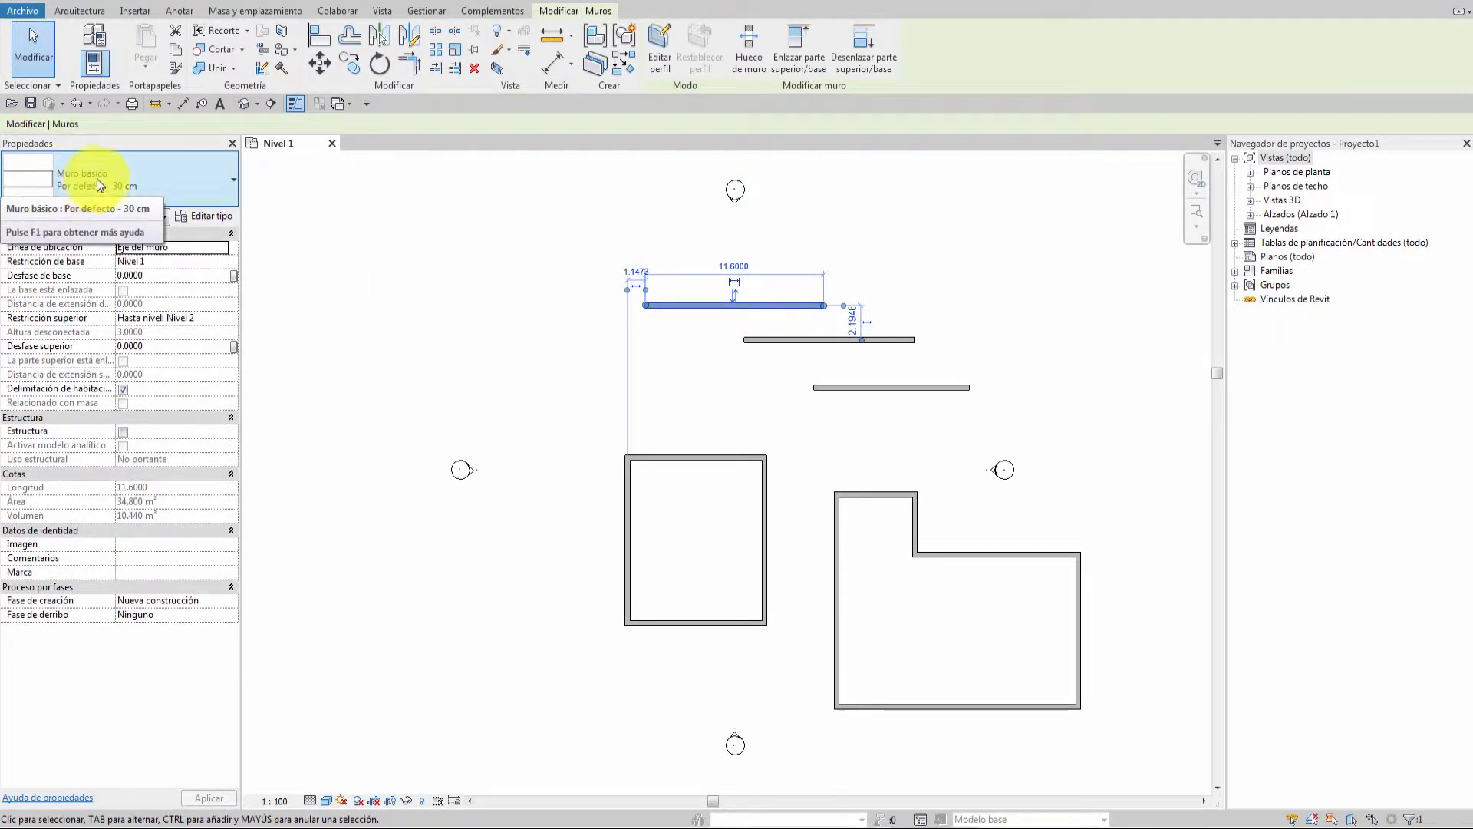
click(812, 219)
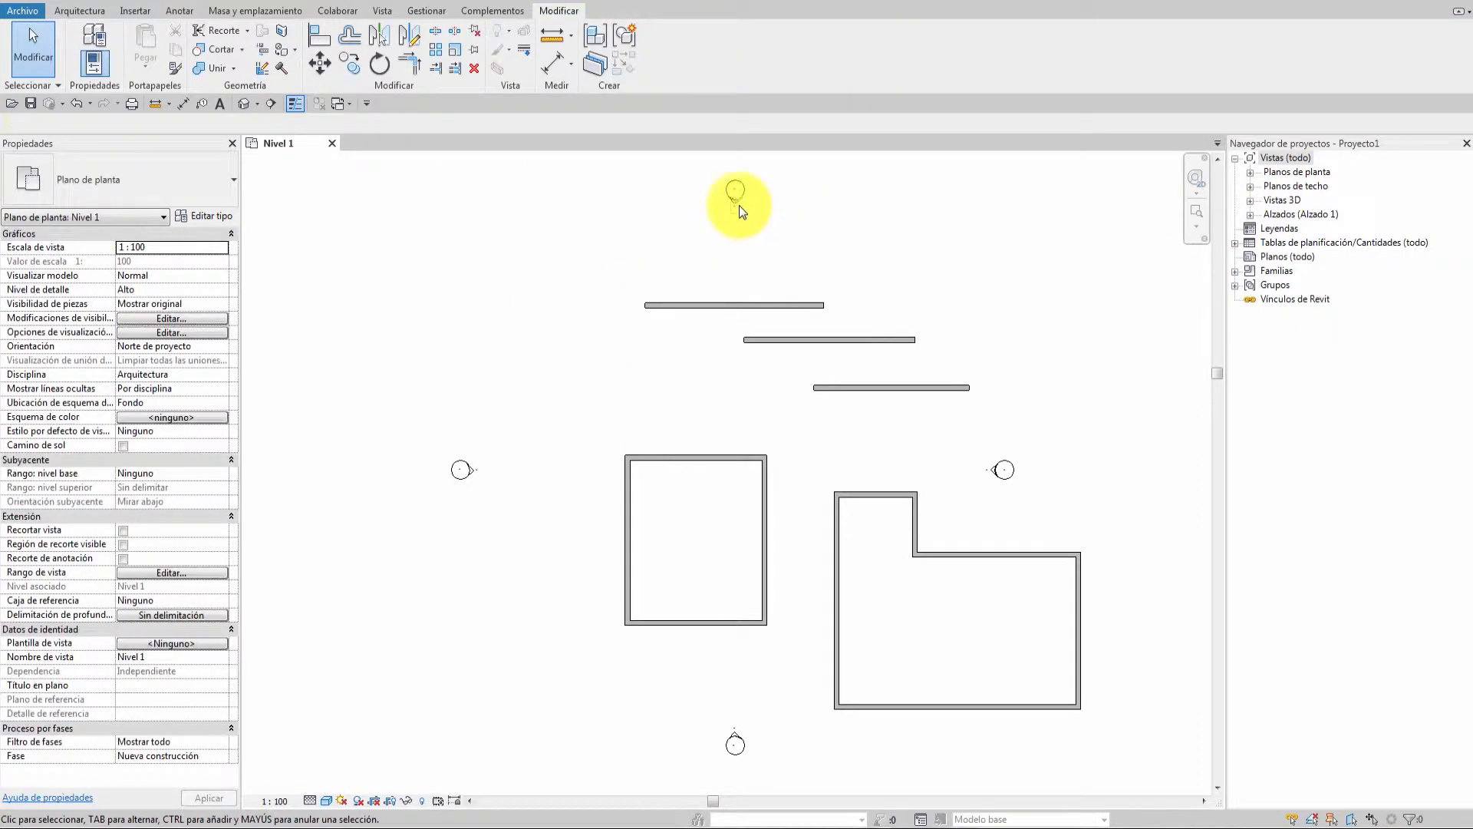
click(738, 201)
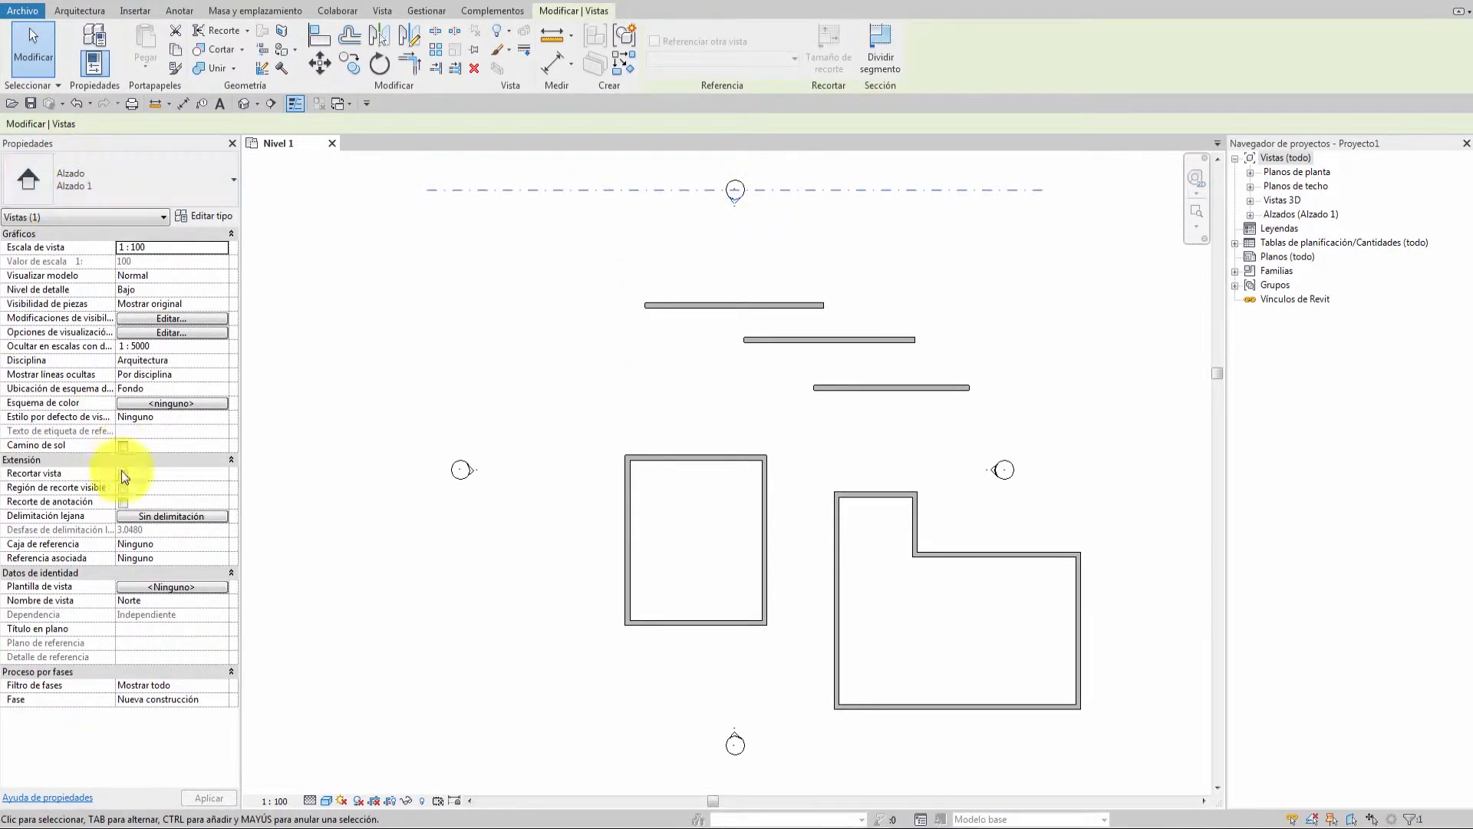
click(752, 291)
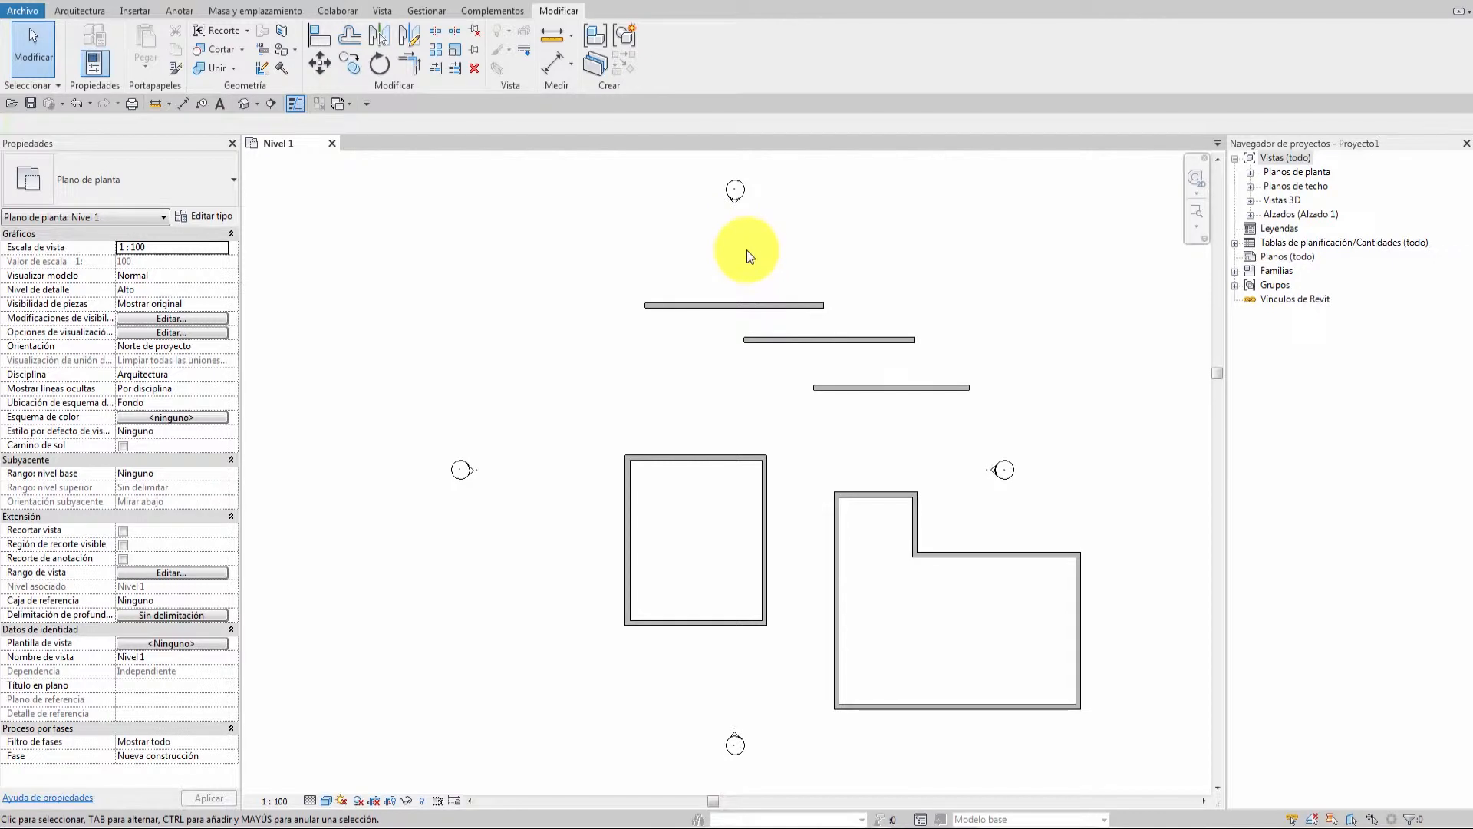
Ctrl-select five walls, delete them, and restore them with Ctrl+Z.
click(771, 308)
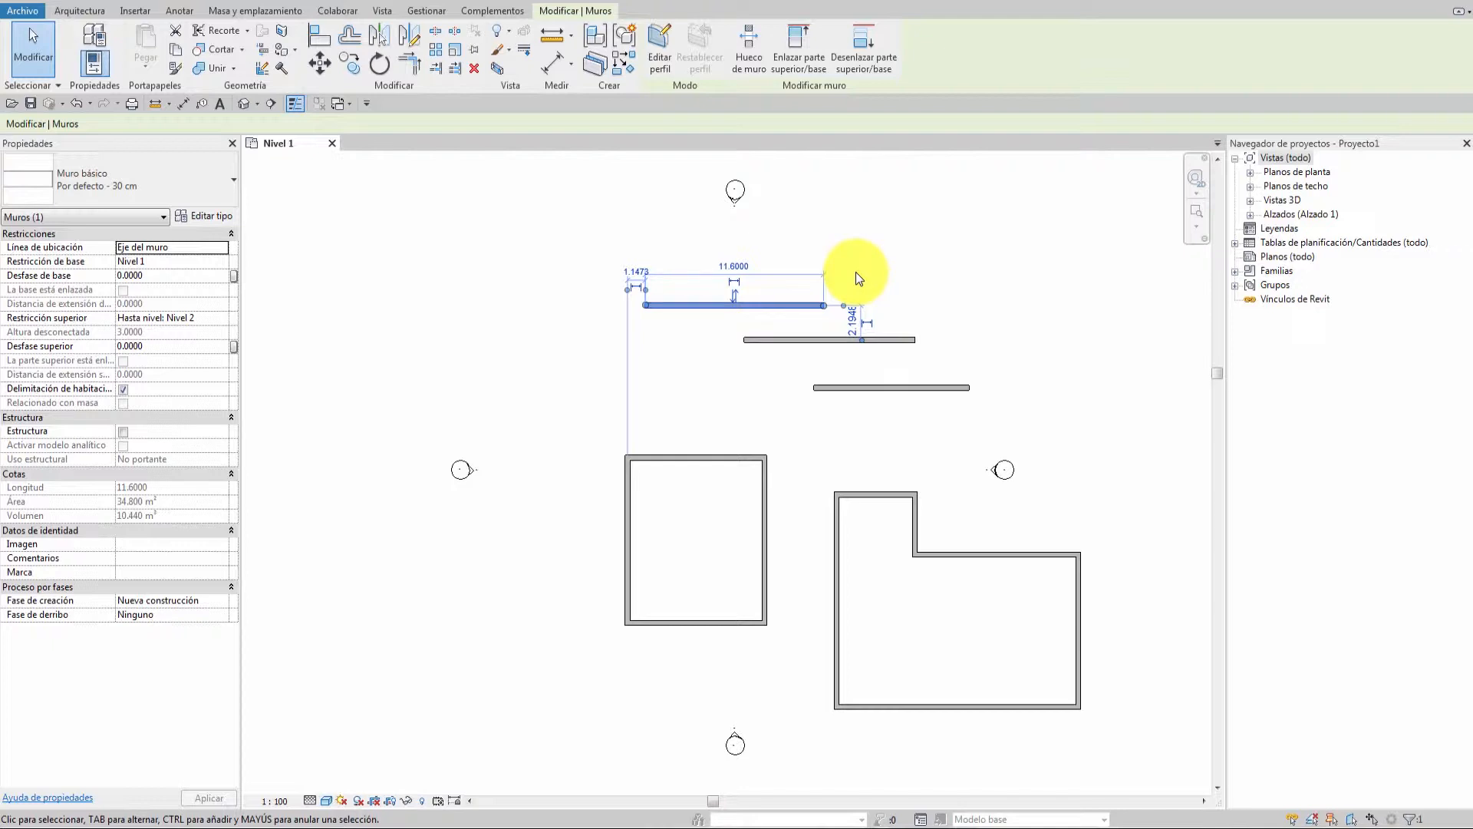
ctrl+click(896, 339)
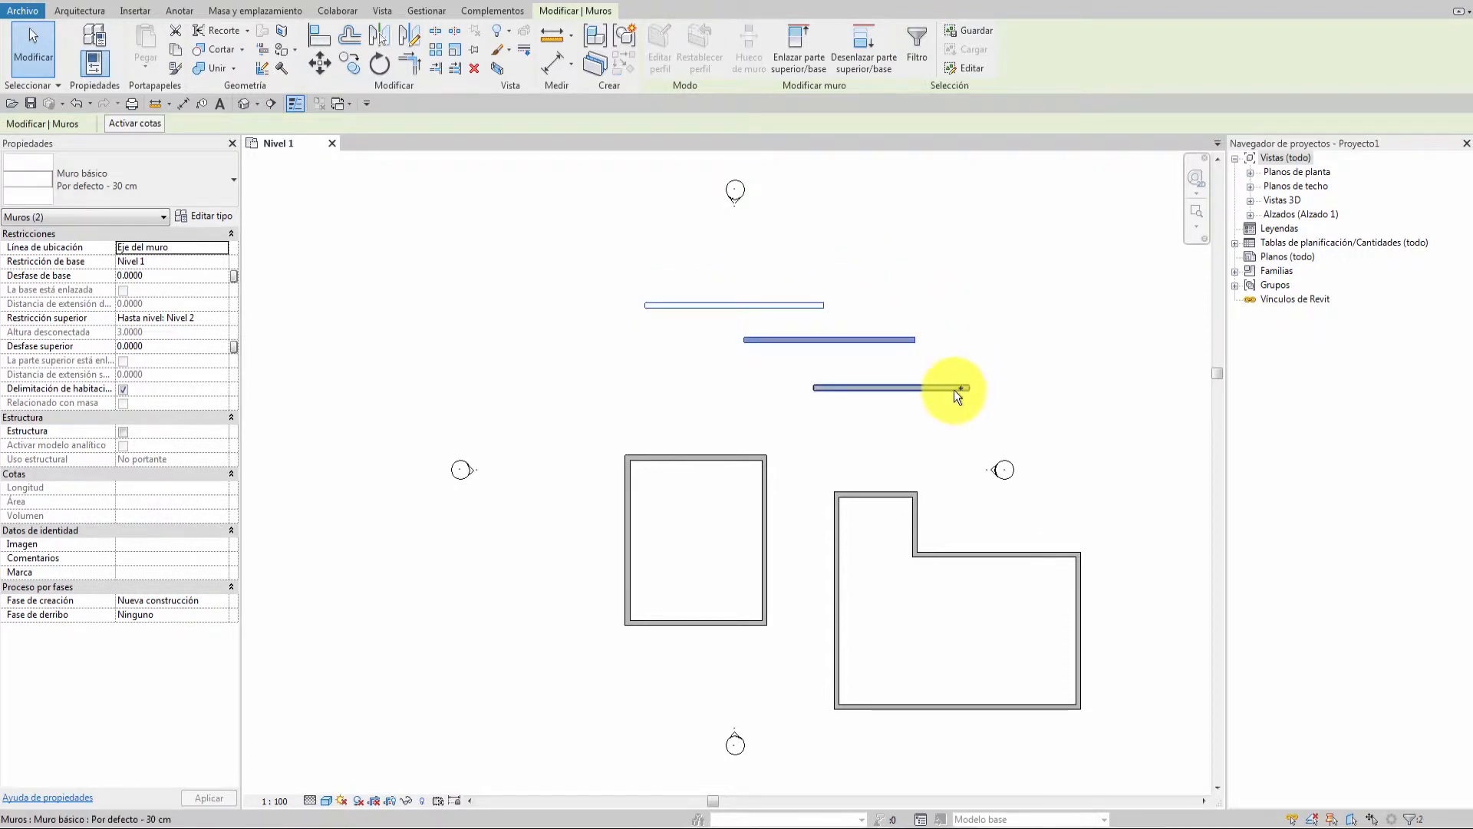
ctrl+click(956, 389)
ctrl+click(686, 467)
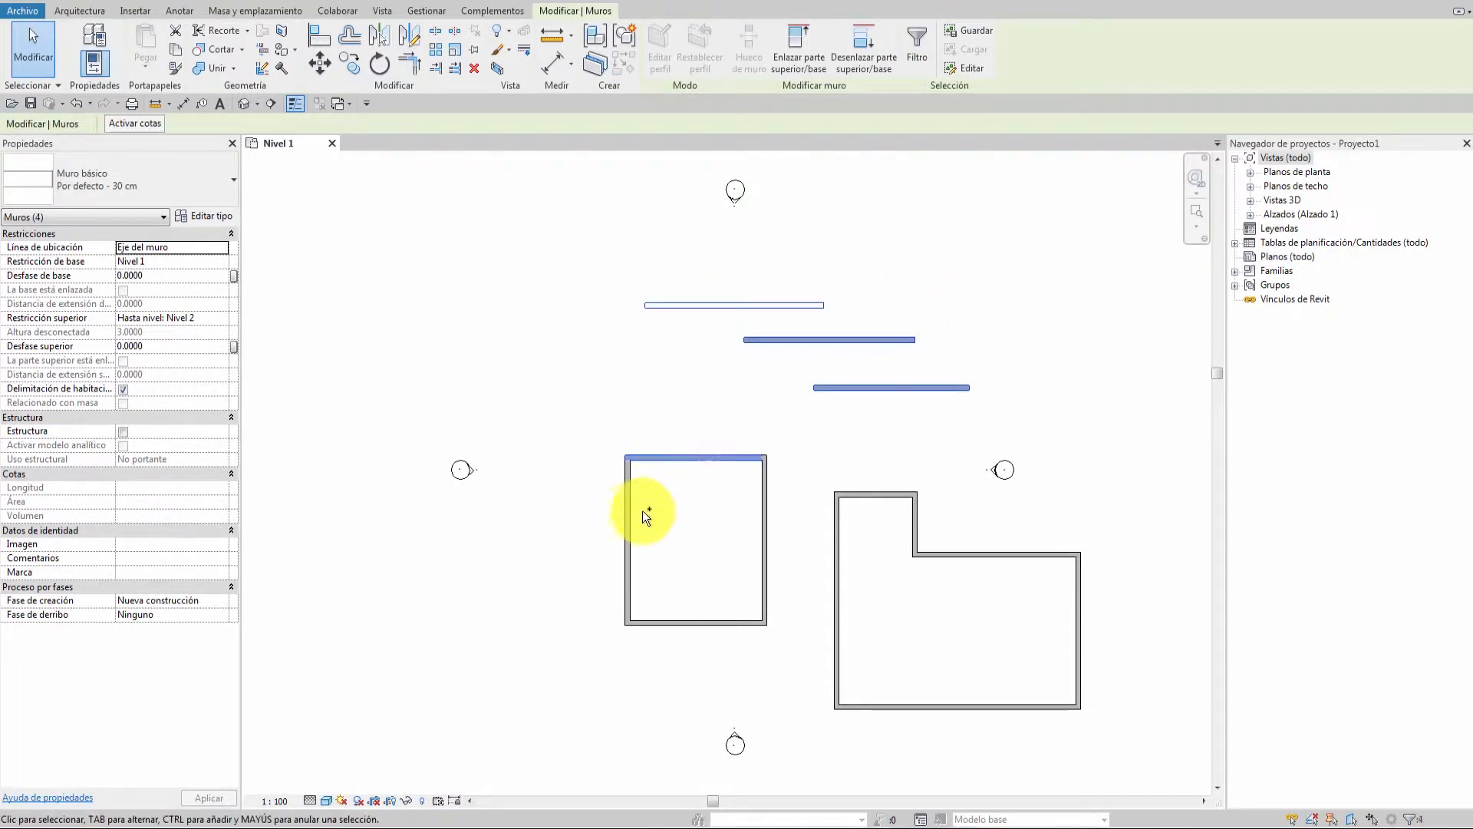
ctrl+click(628, 514)
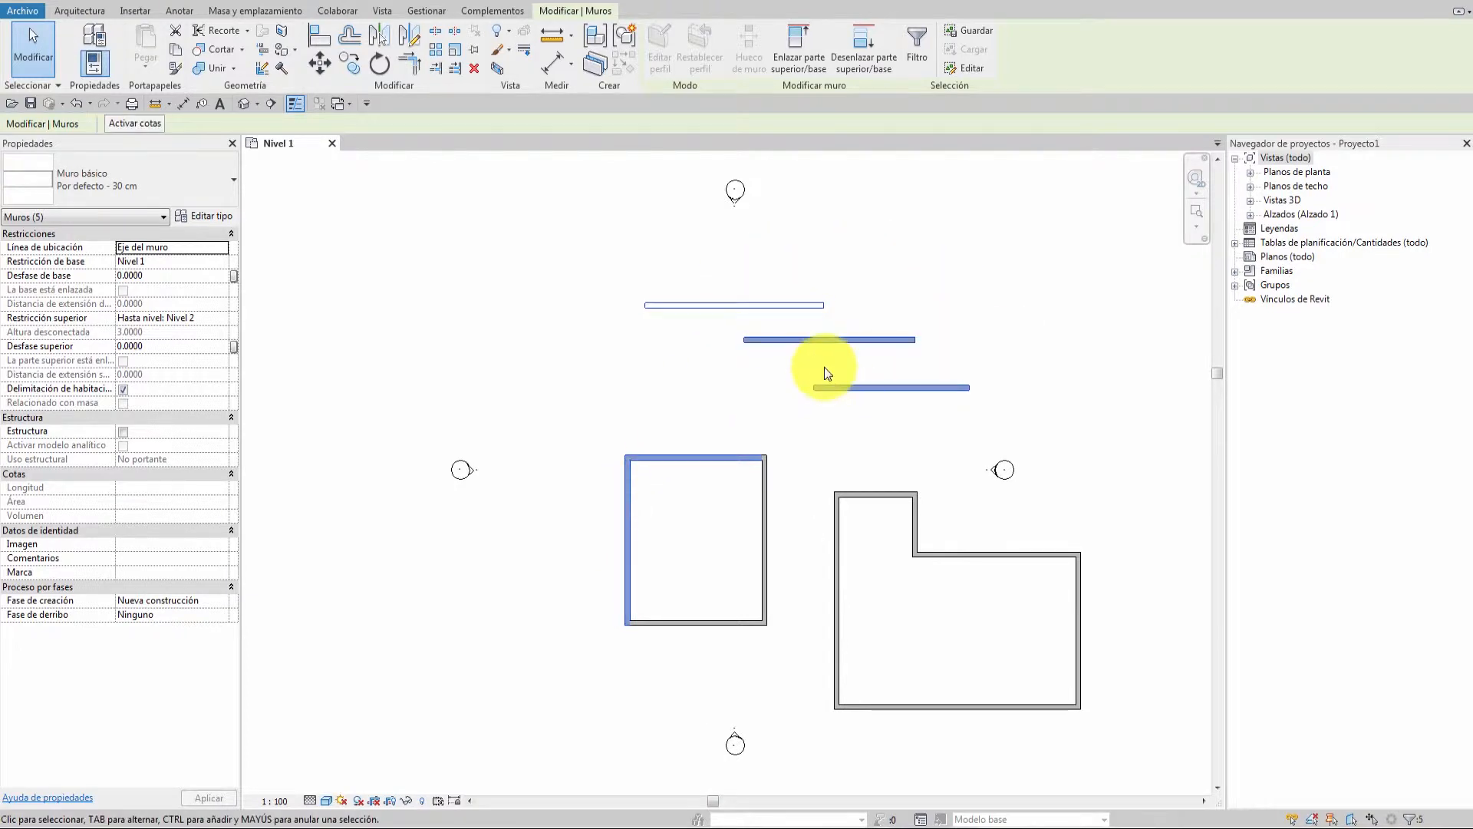
key(Delete)
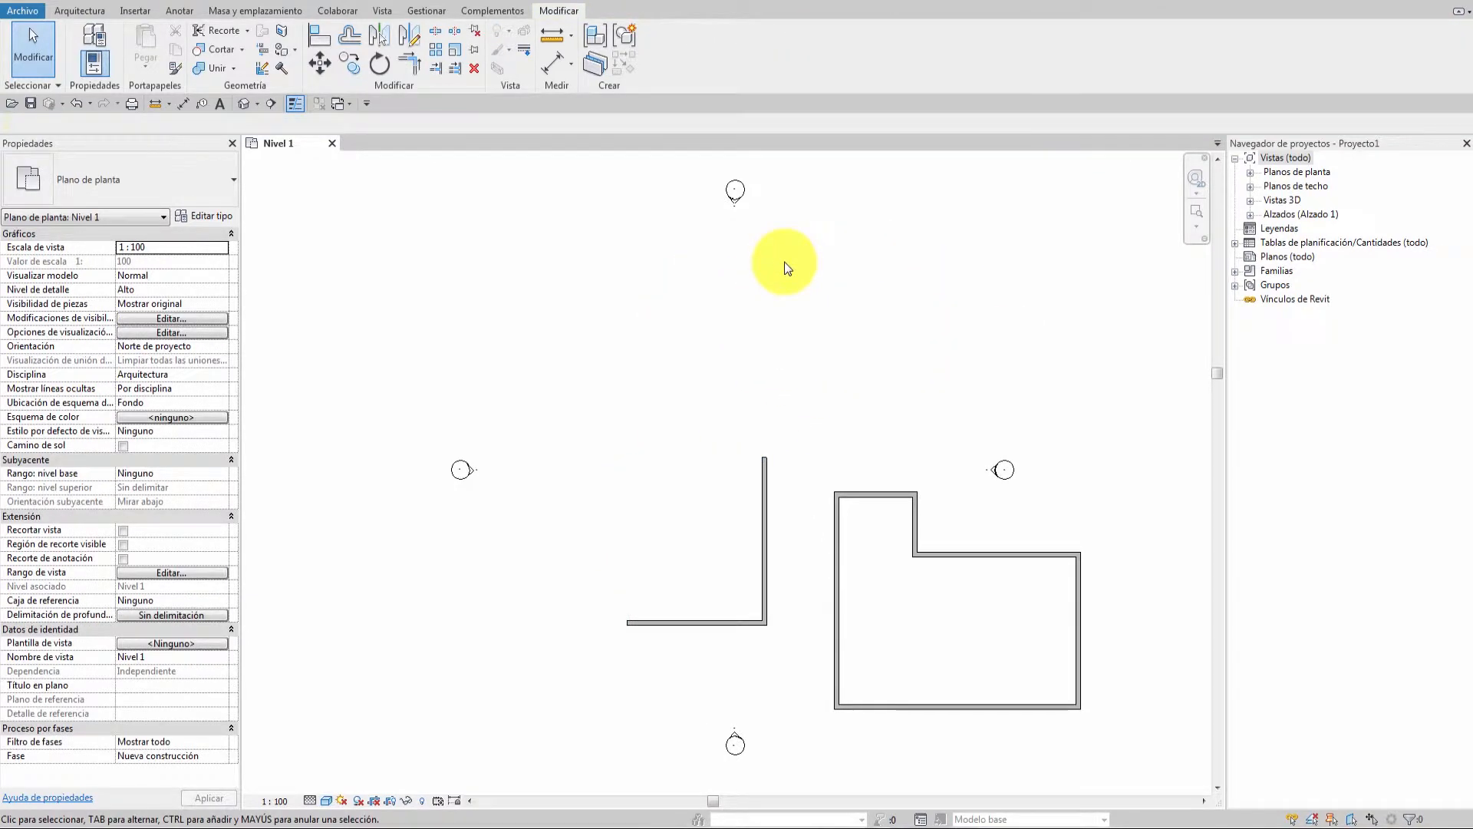
key(ctrl+z)
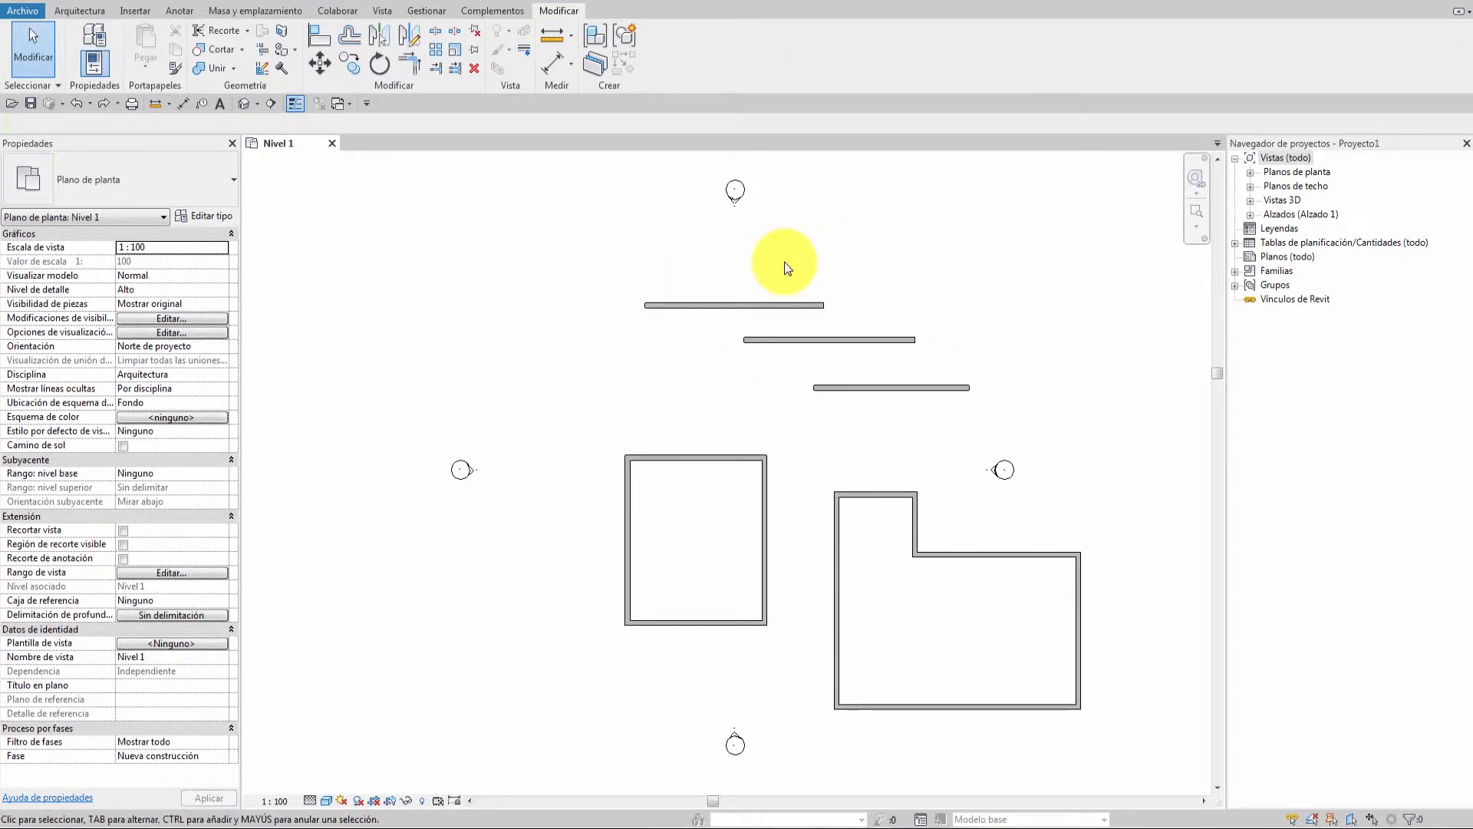
Select the three horizontal walls and Shift-click to drop the middle one. Then clear the selection.
click(799, 304)
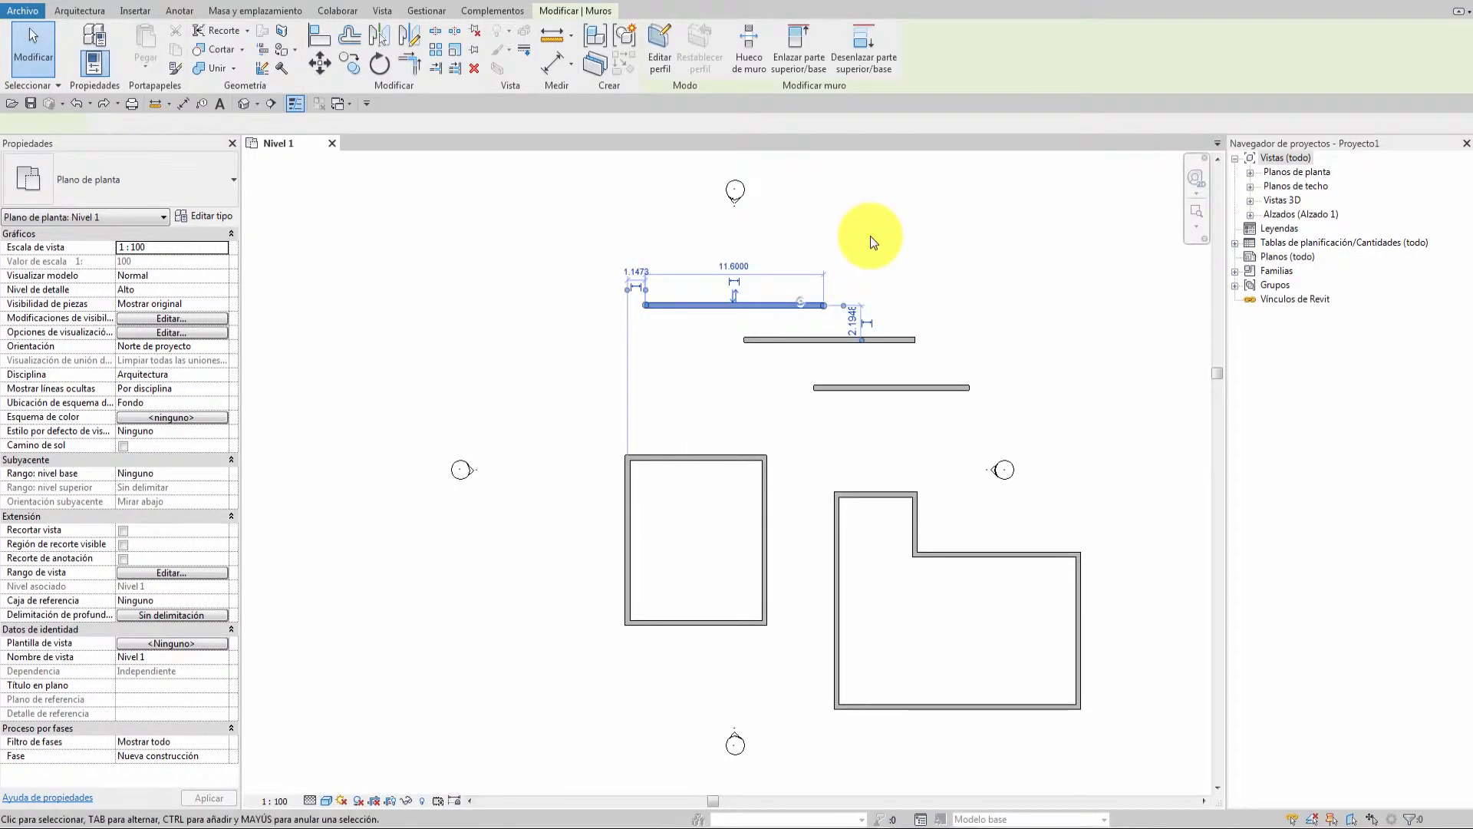
ctrl+click(868, 340)
ctrl+click(902, 386)
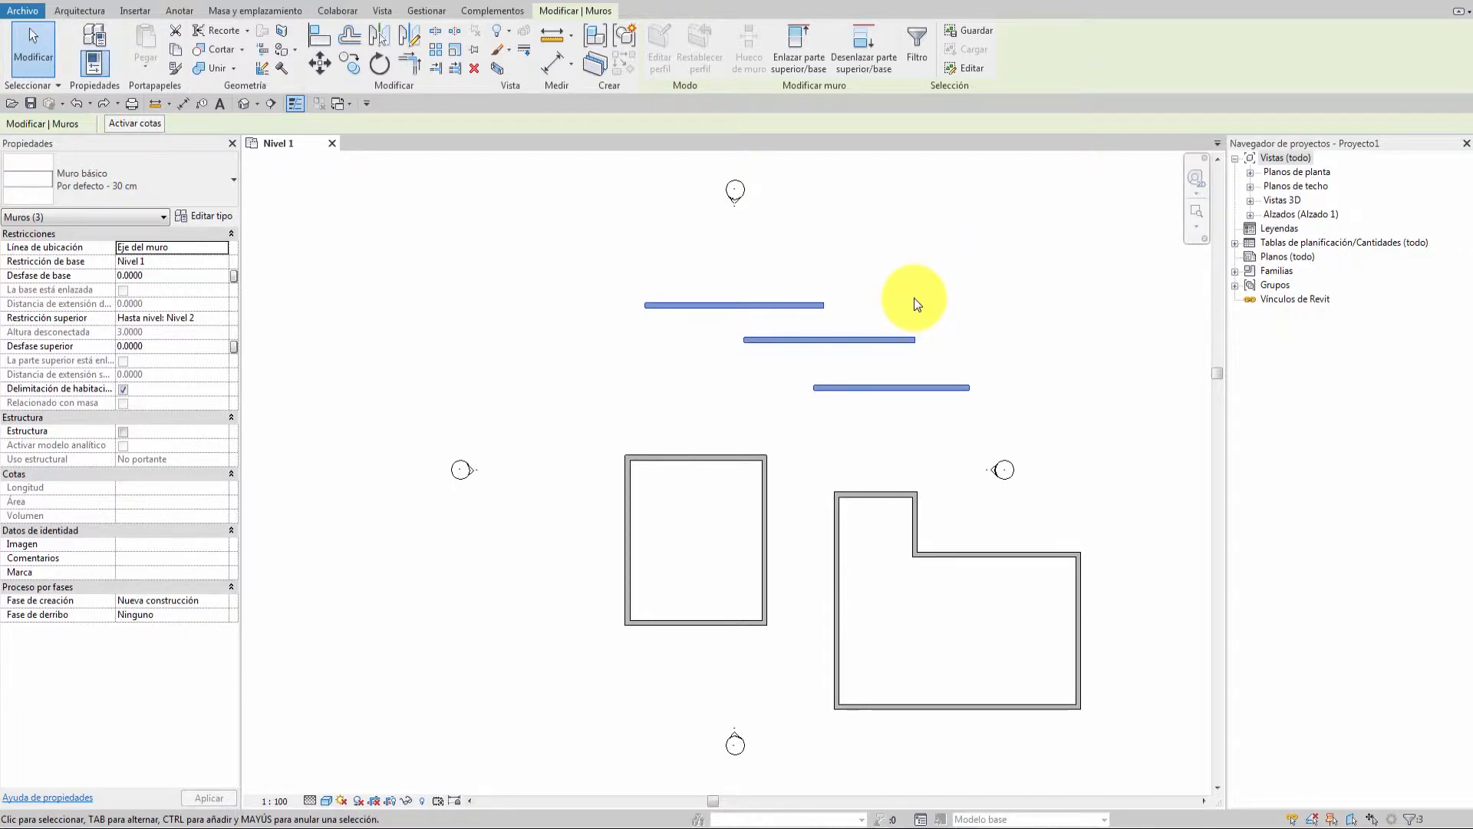
shift+click(860, 341)
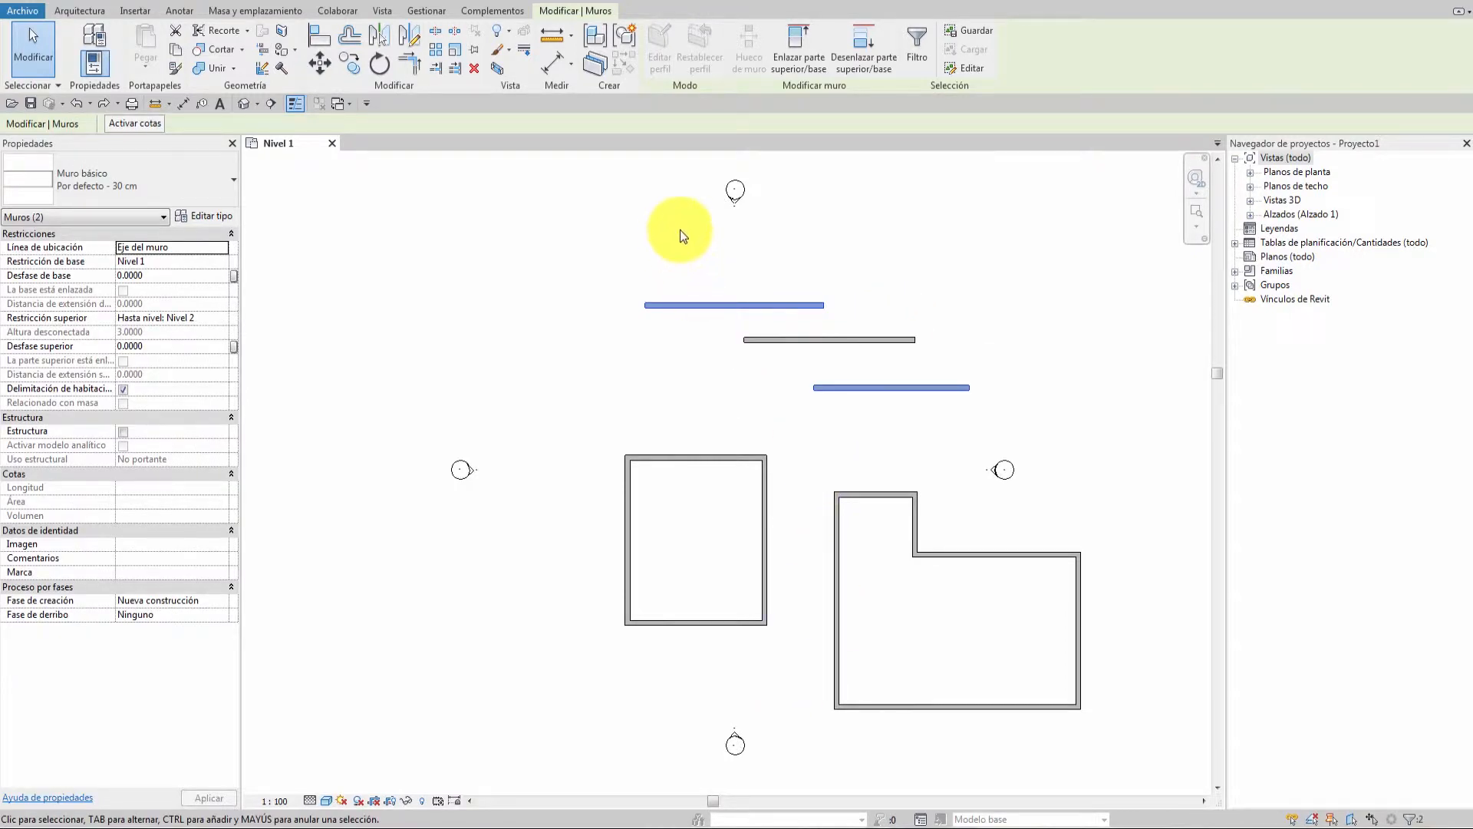
click(946, 358)
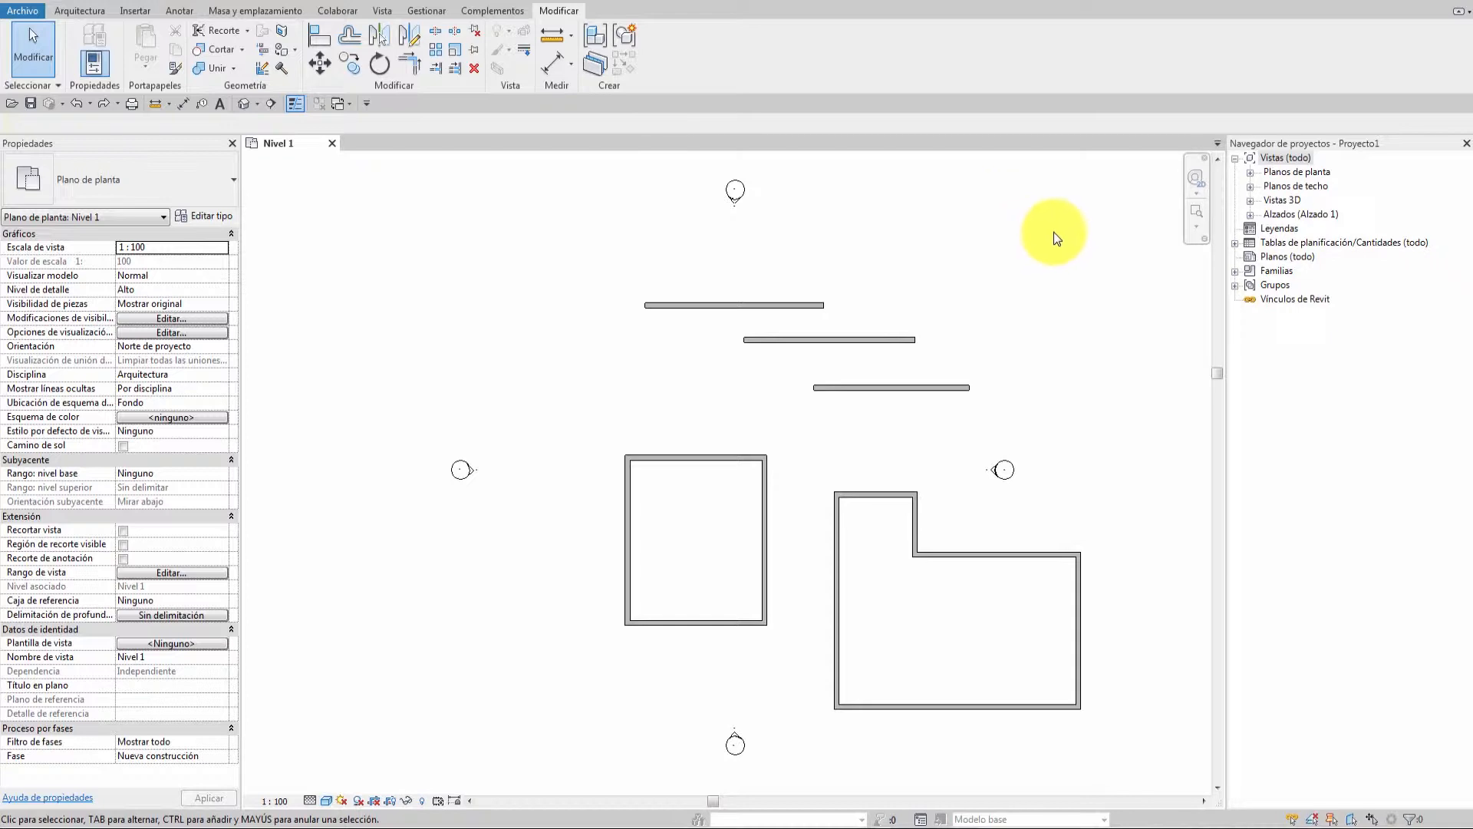
drag(1055, 213, 738, 476)
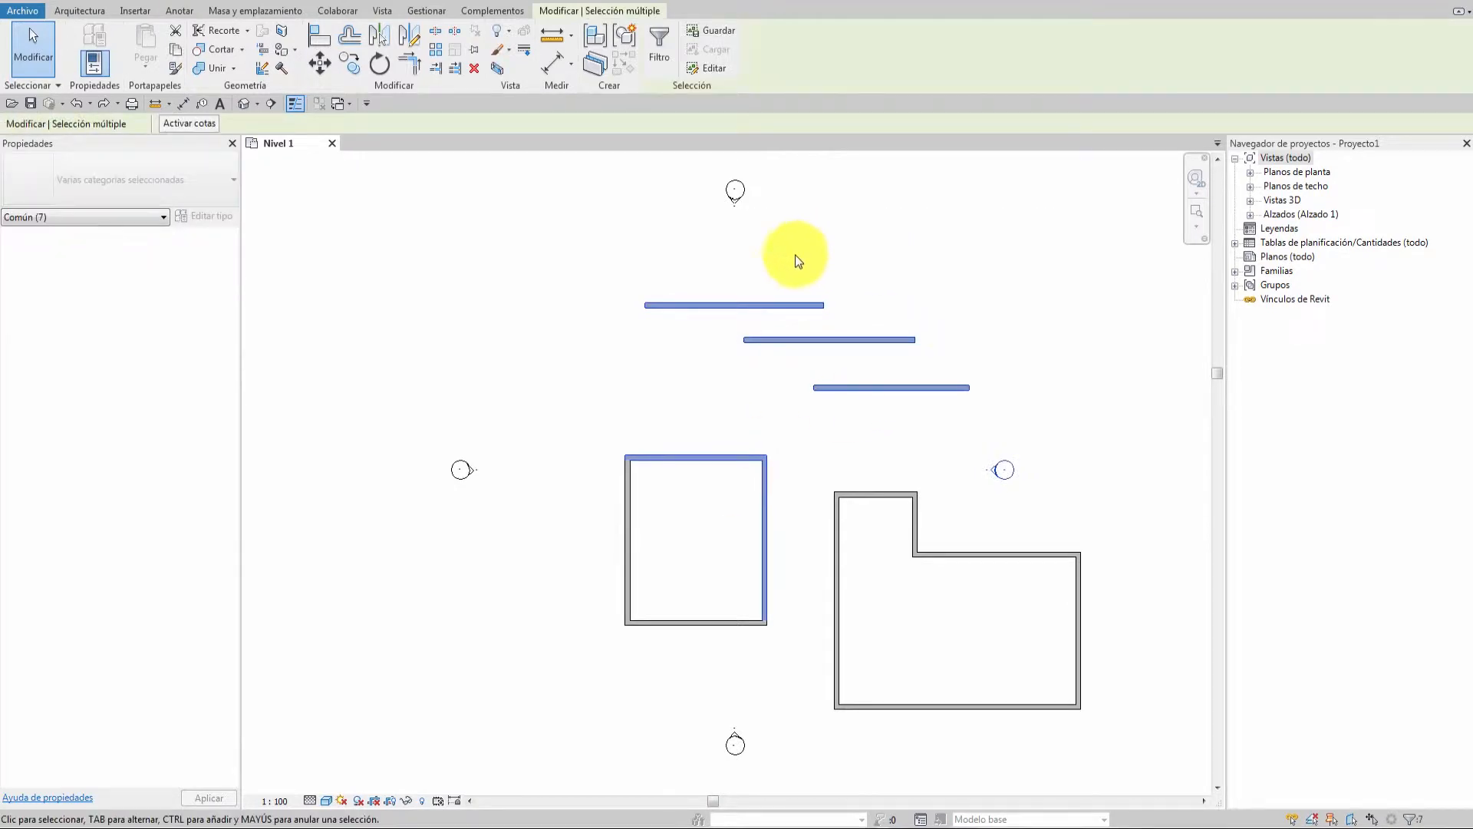
click(1019, 397)
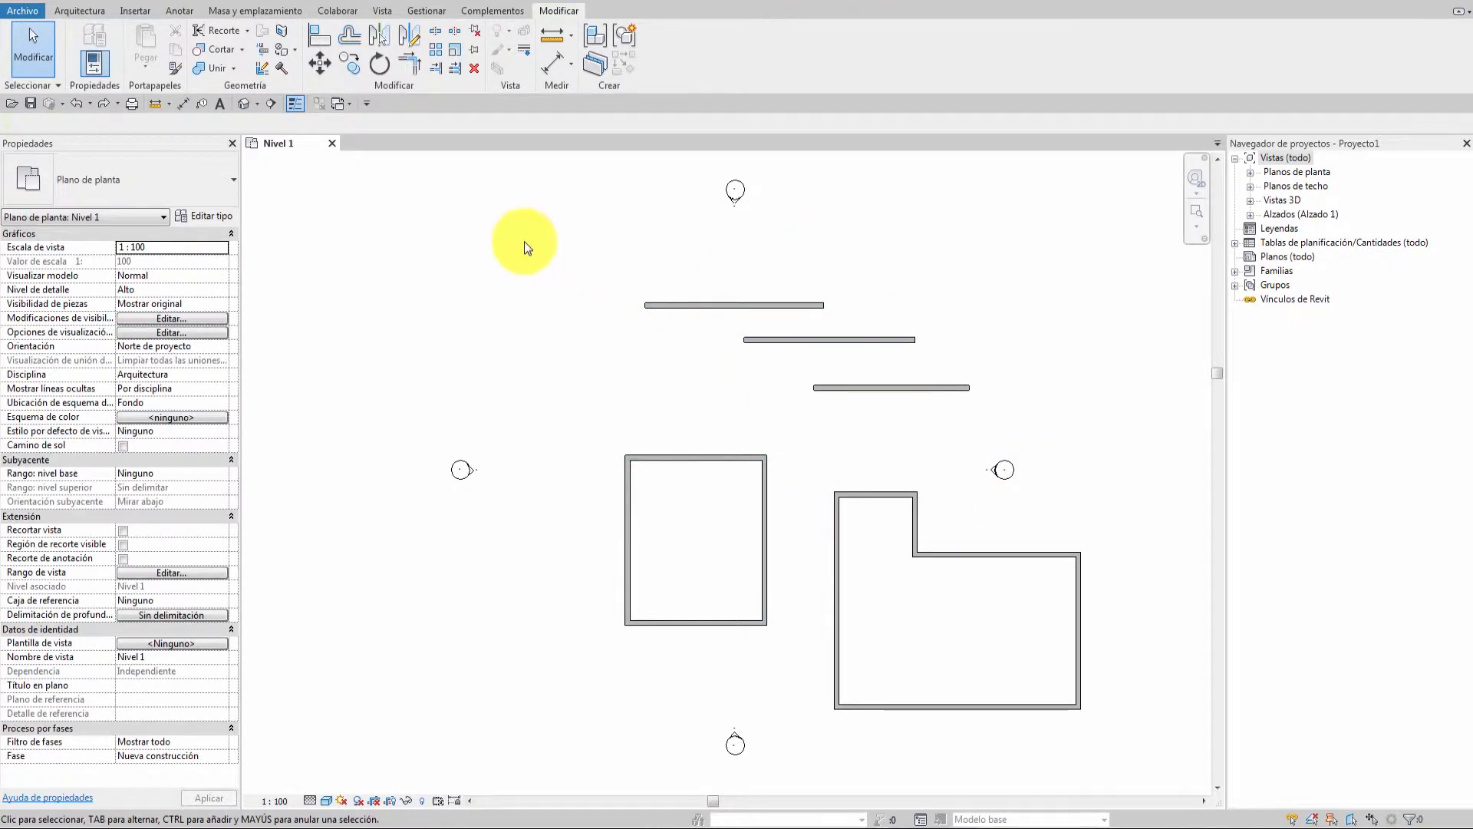
drag(520, 242, 979, 512)
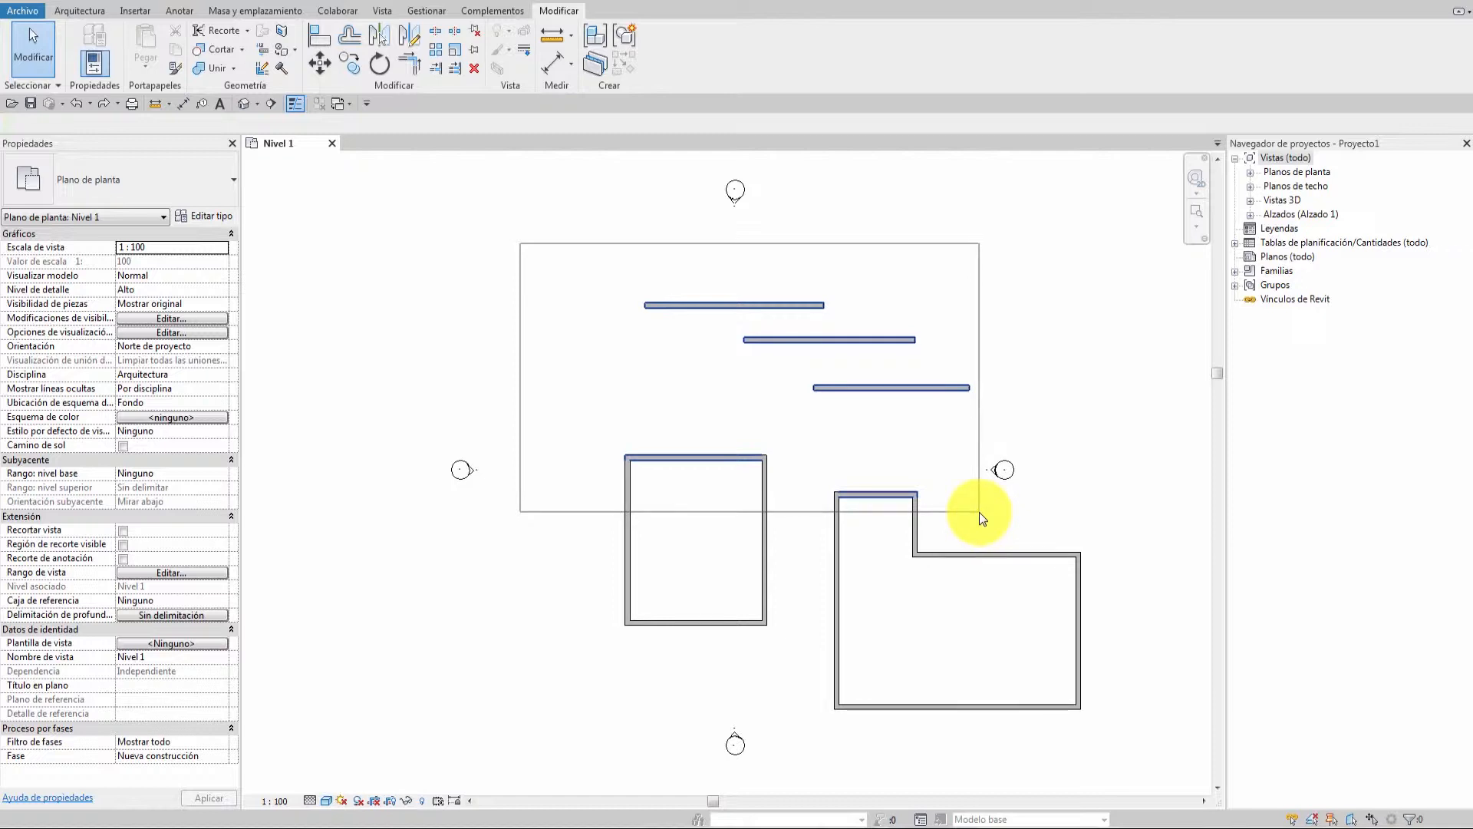
drag(979, 513, 977, 511)
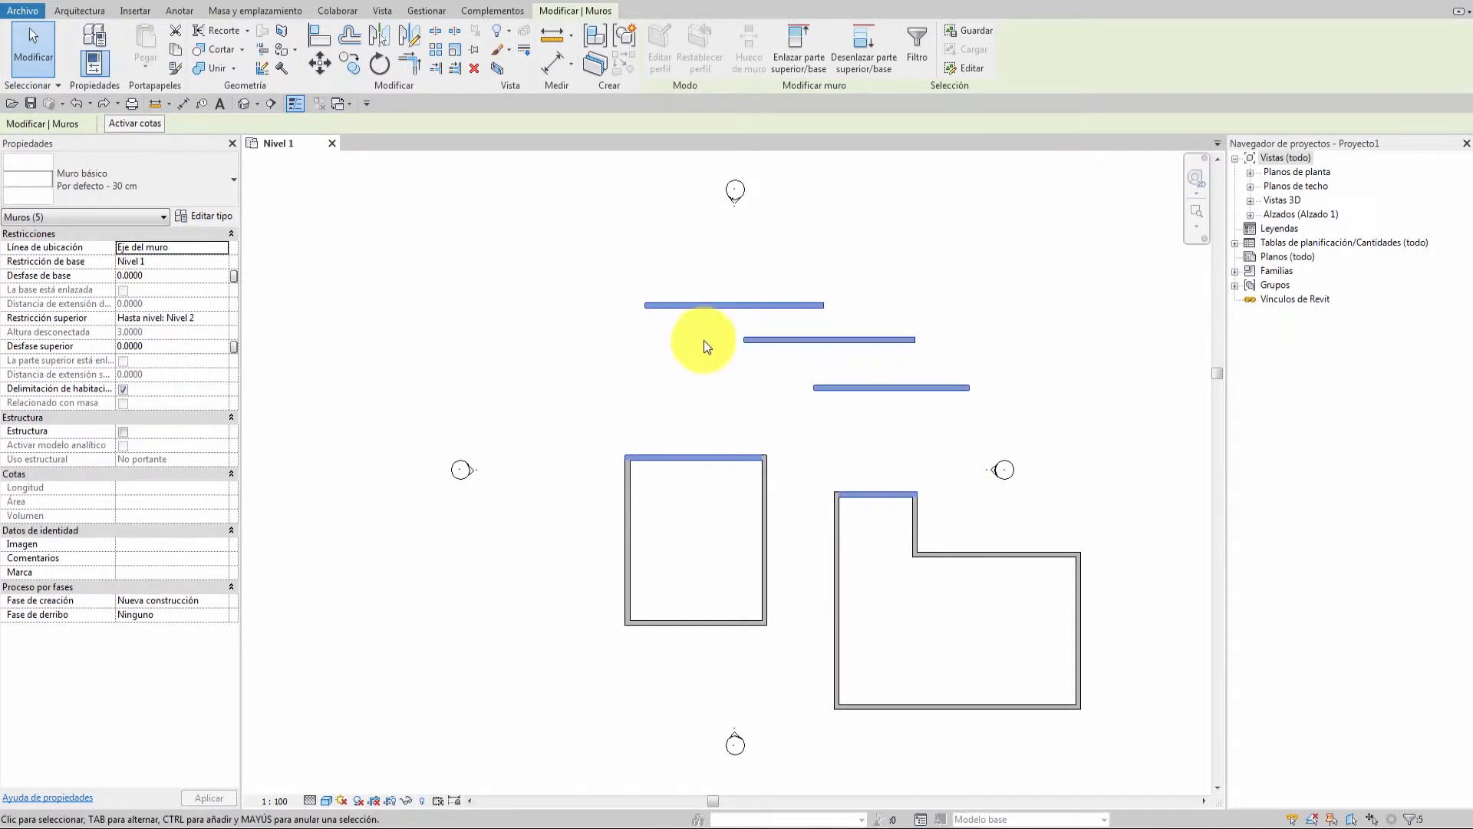
click(793, 413)
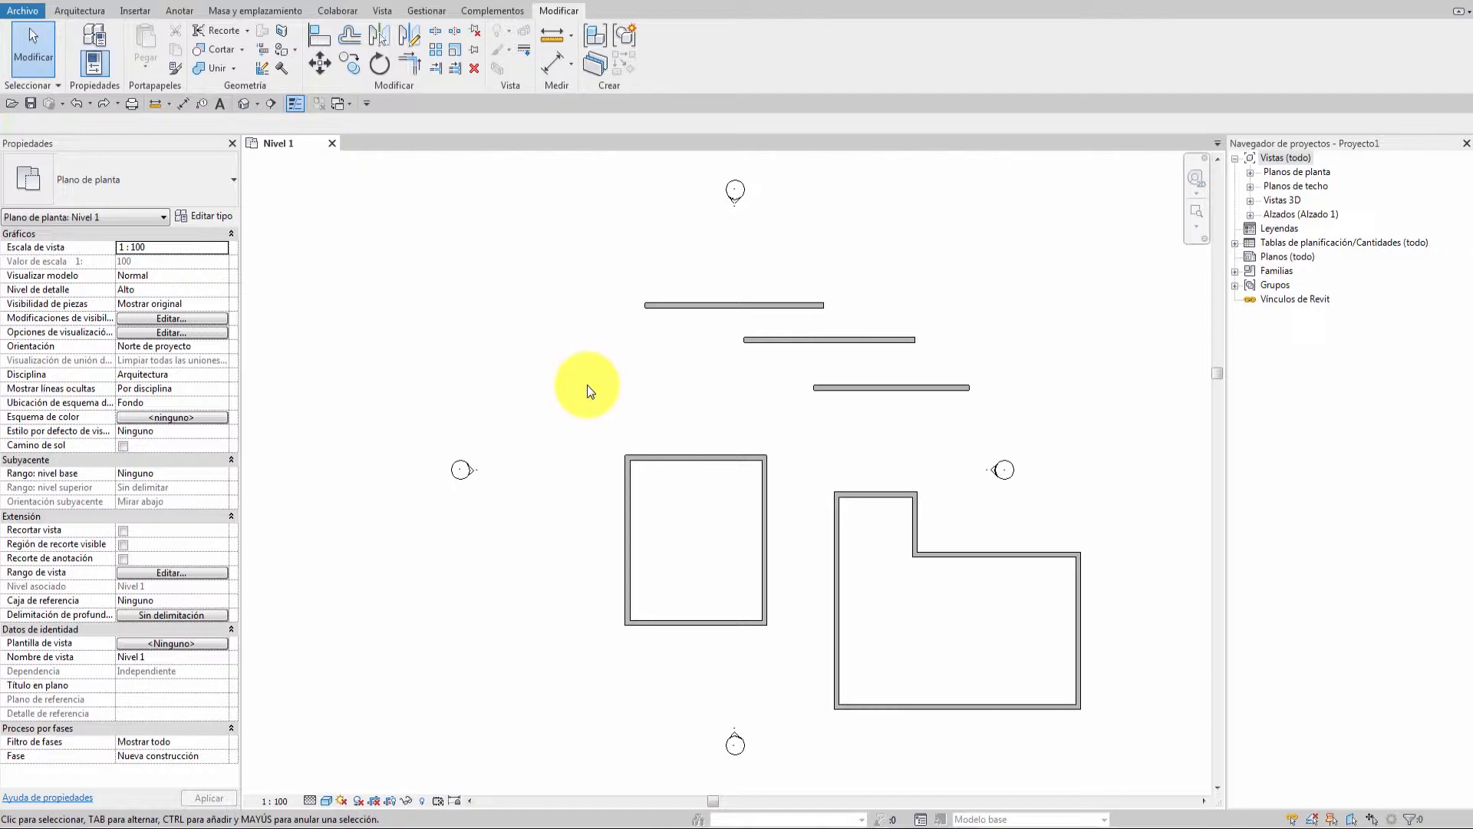
key(w)
key(a)
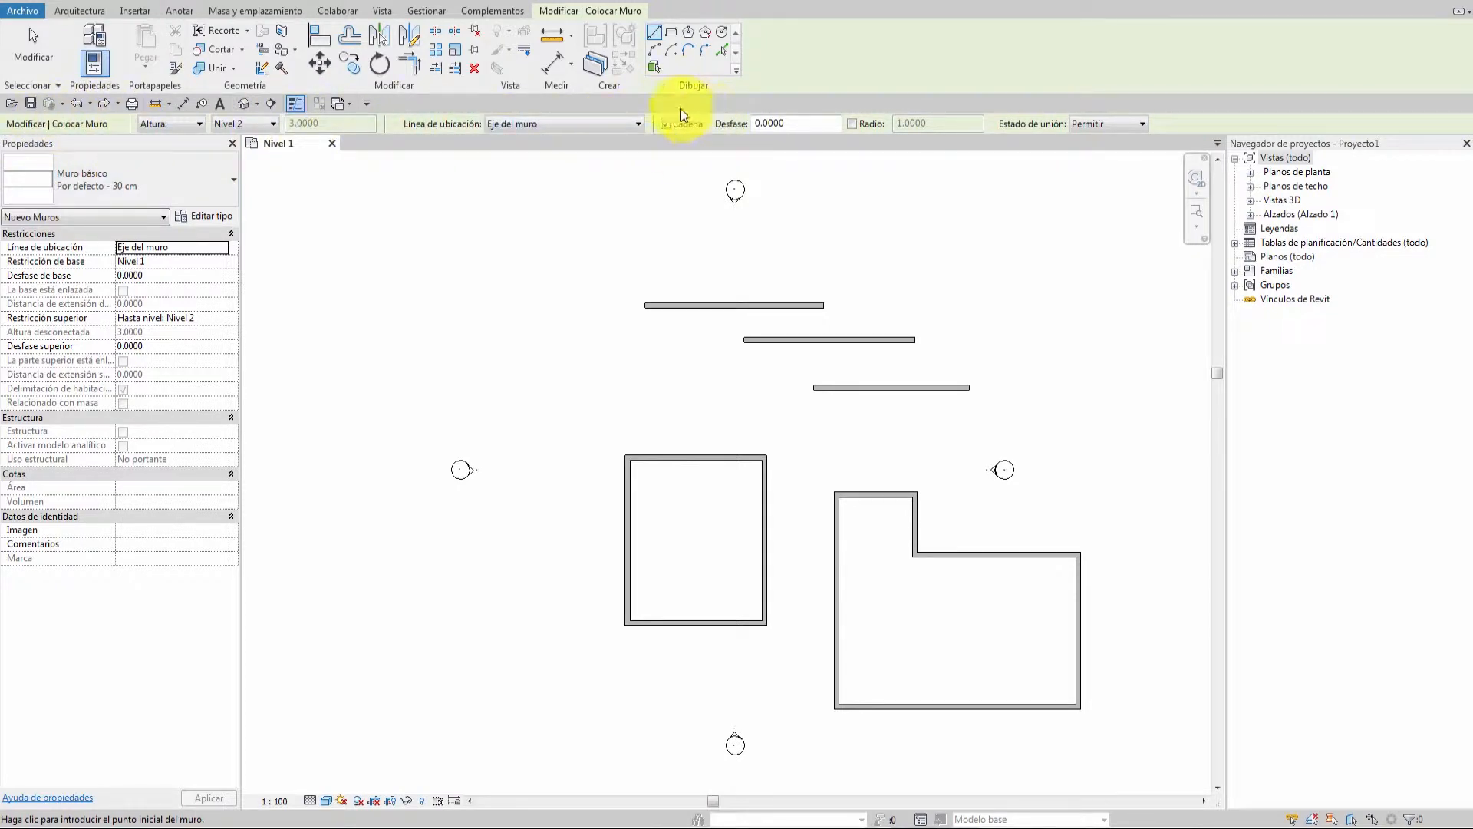
click(508, 362)
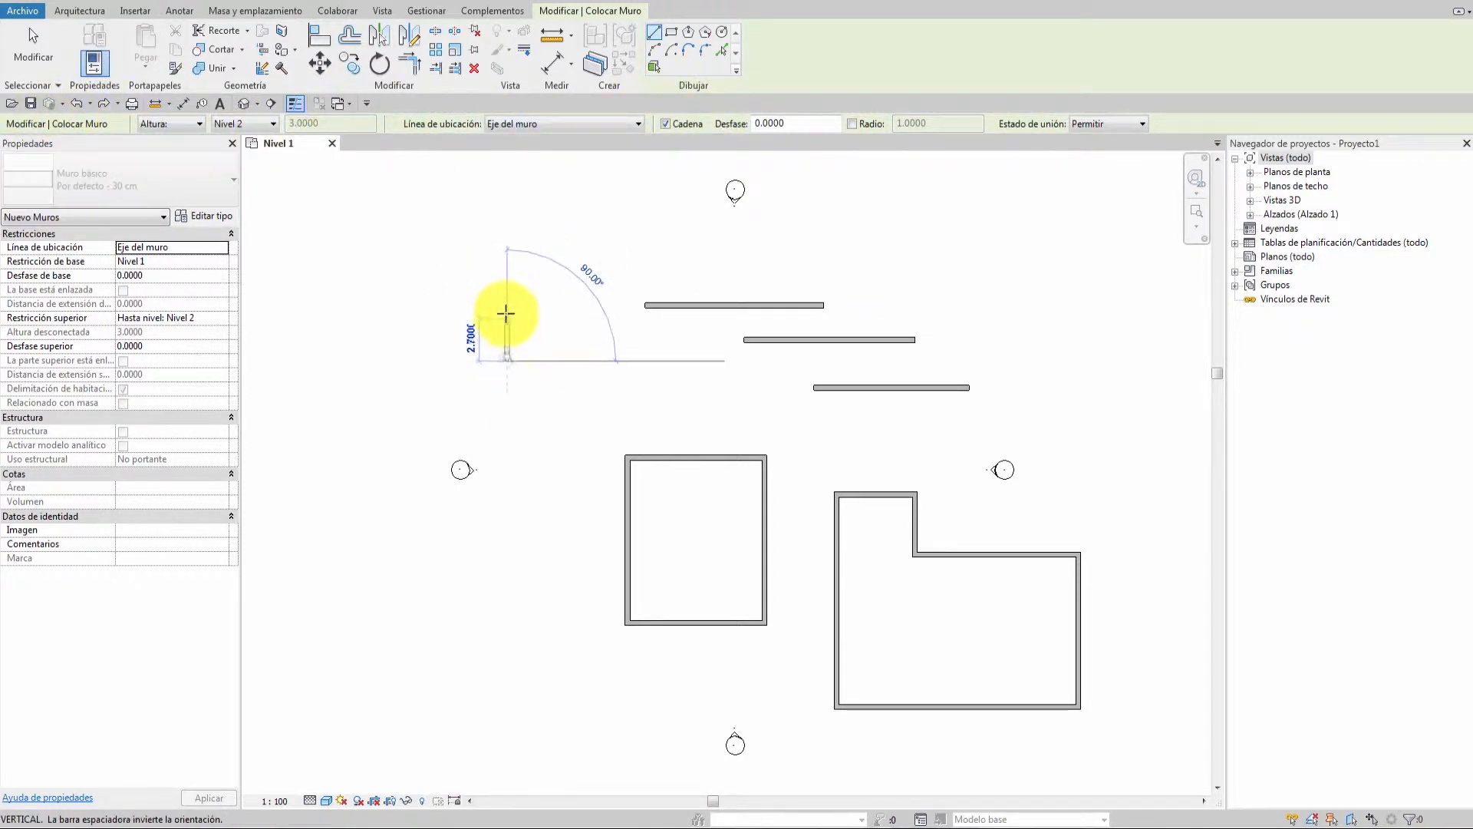
click(506, 249)
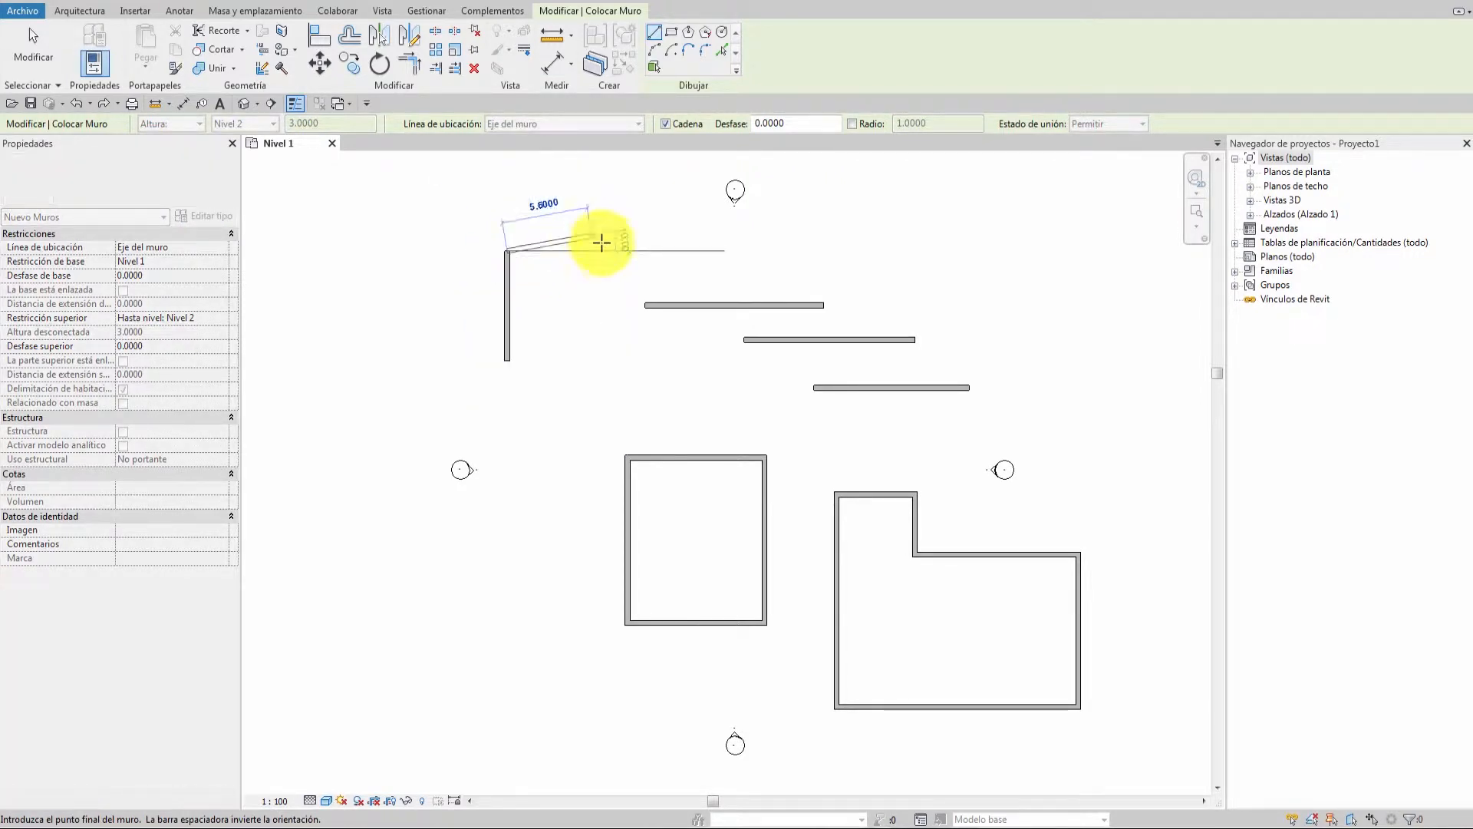
click(654, 249)
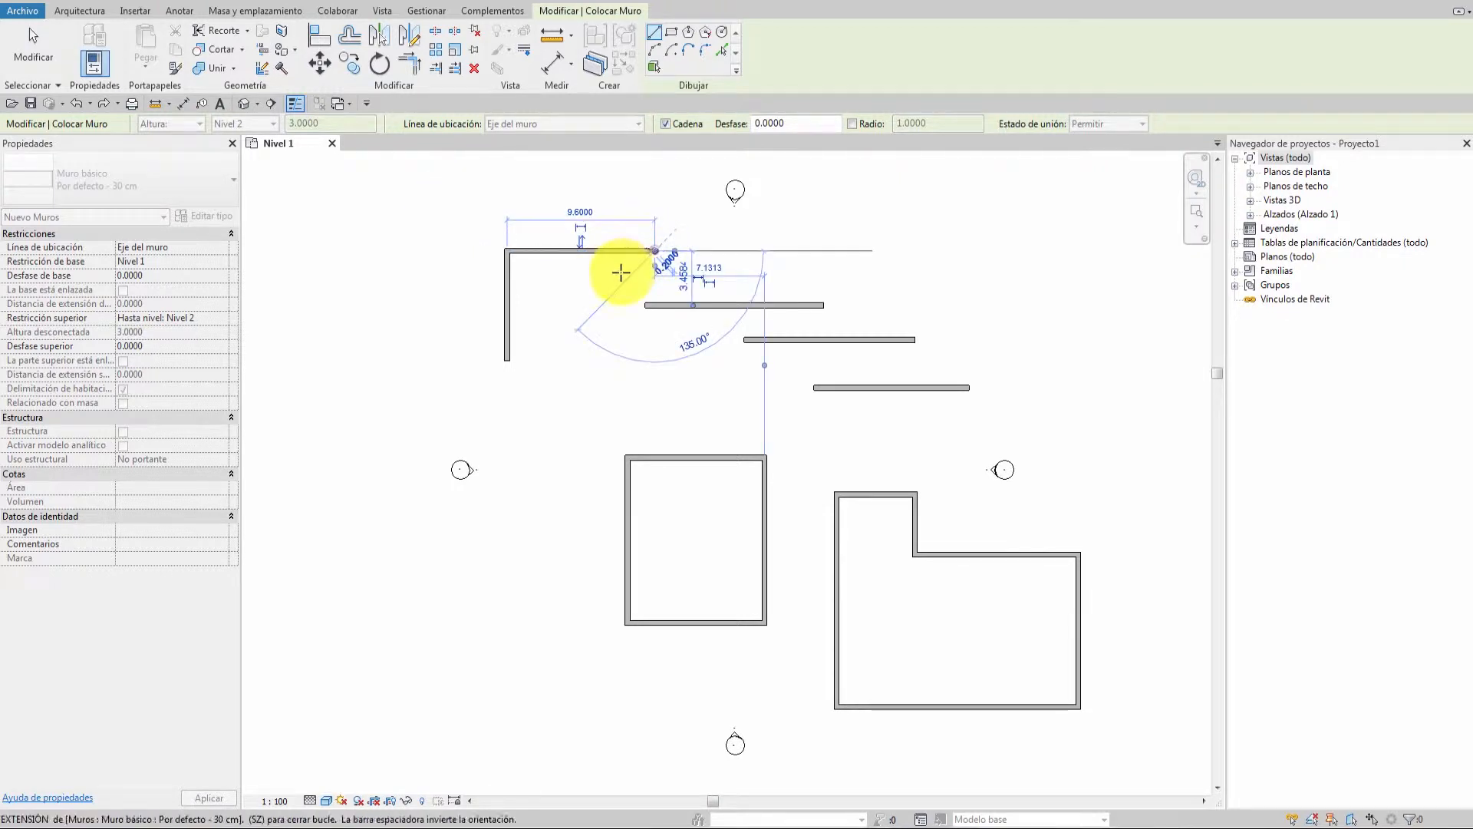
click(563, 312)
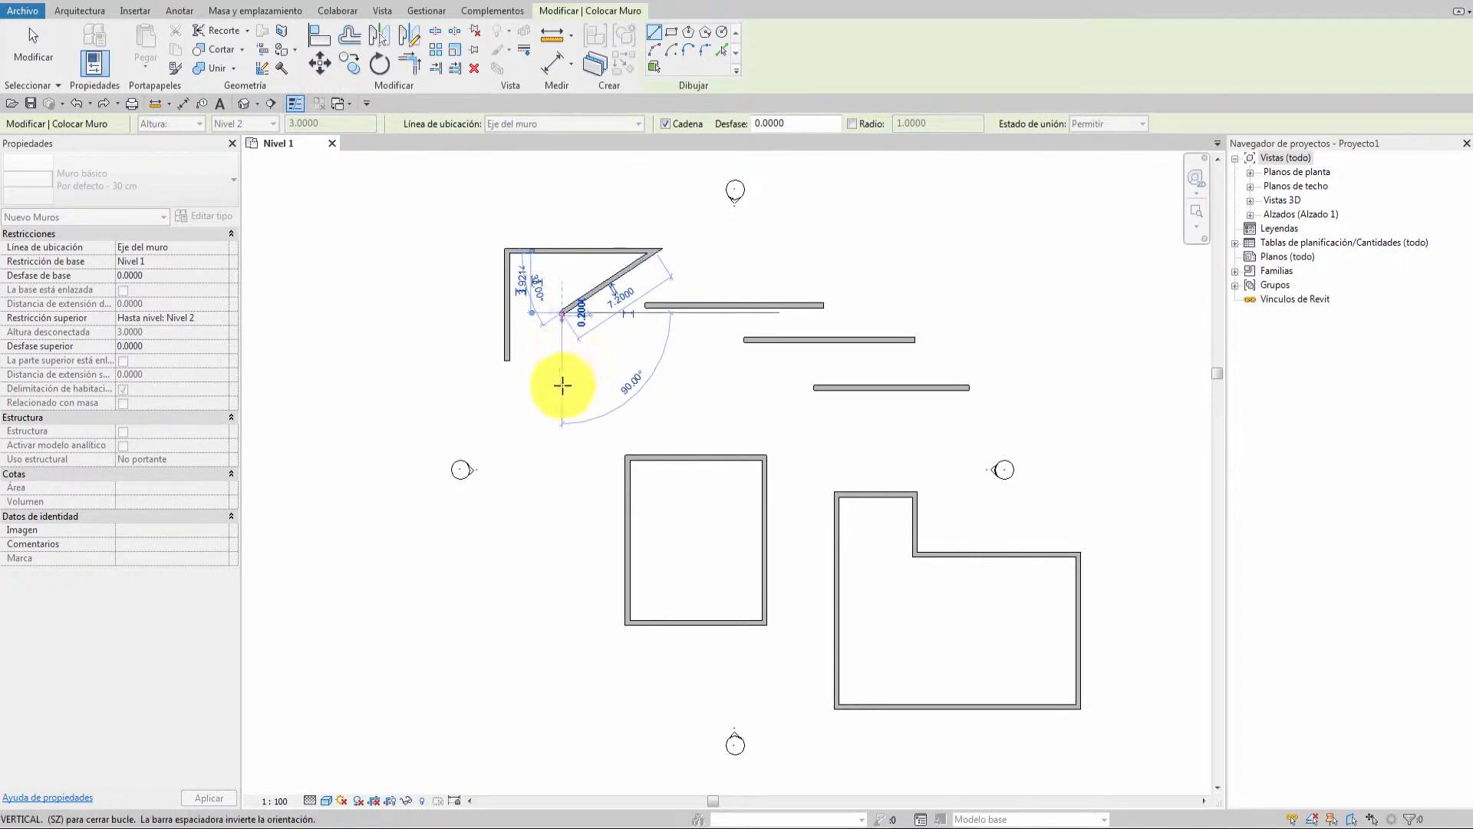
click(559, 434)
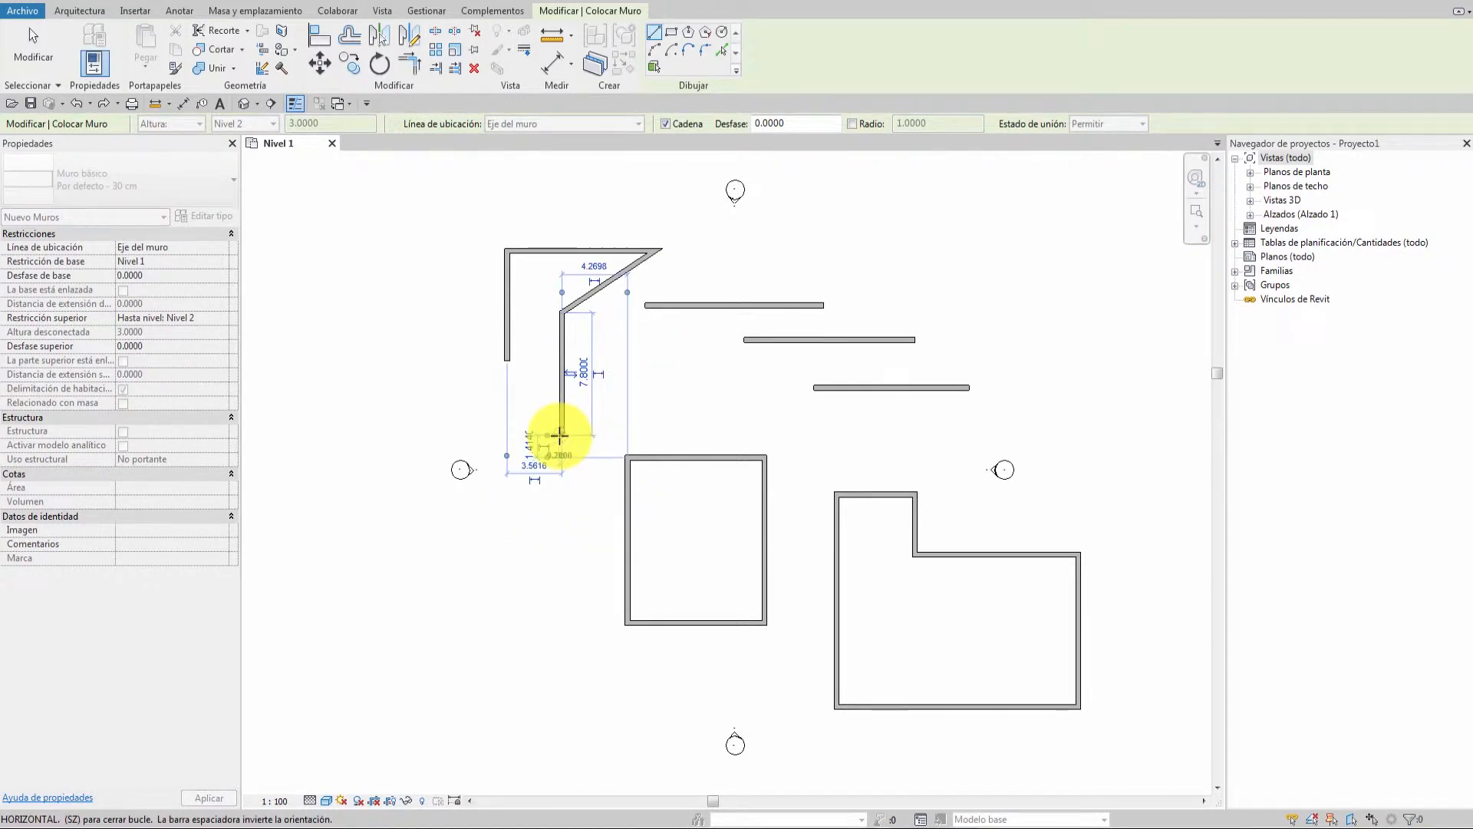
key(Escape)
key(Escape)
drag(610, 349, 456, 239)
key(Delete)
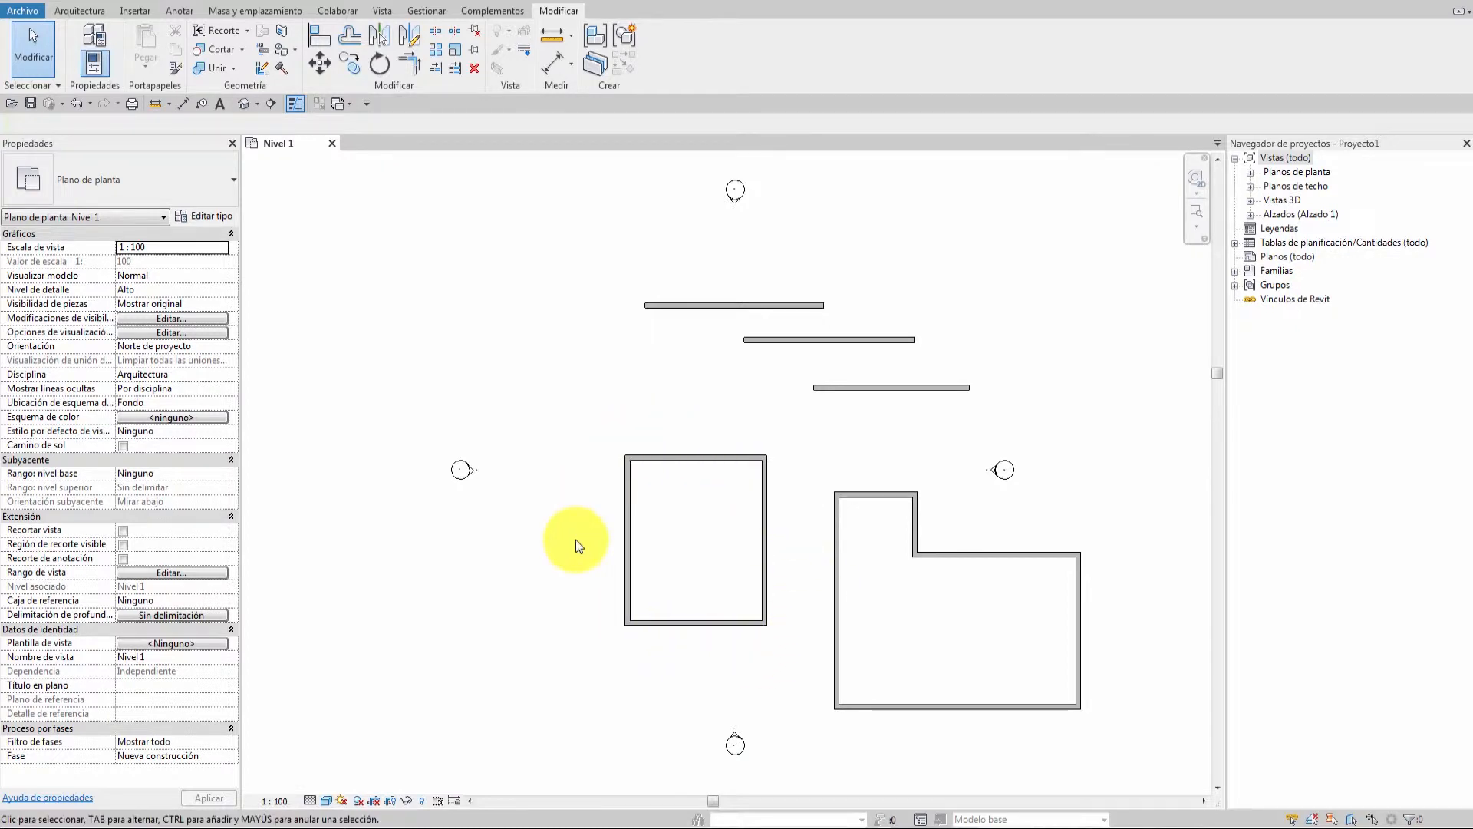
key(w)
key(a)
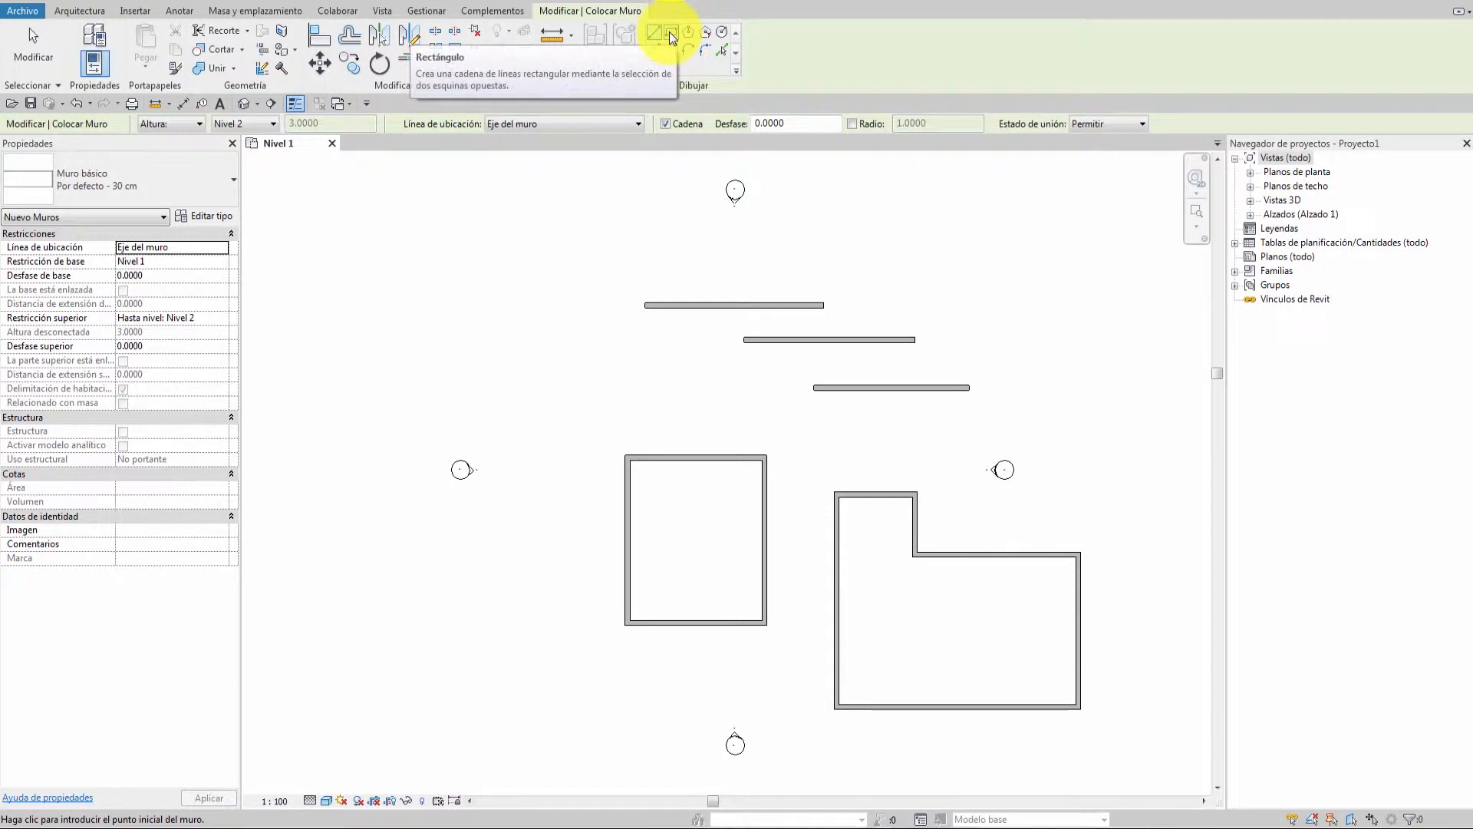
key(Escape)
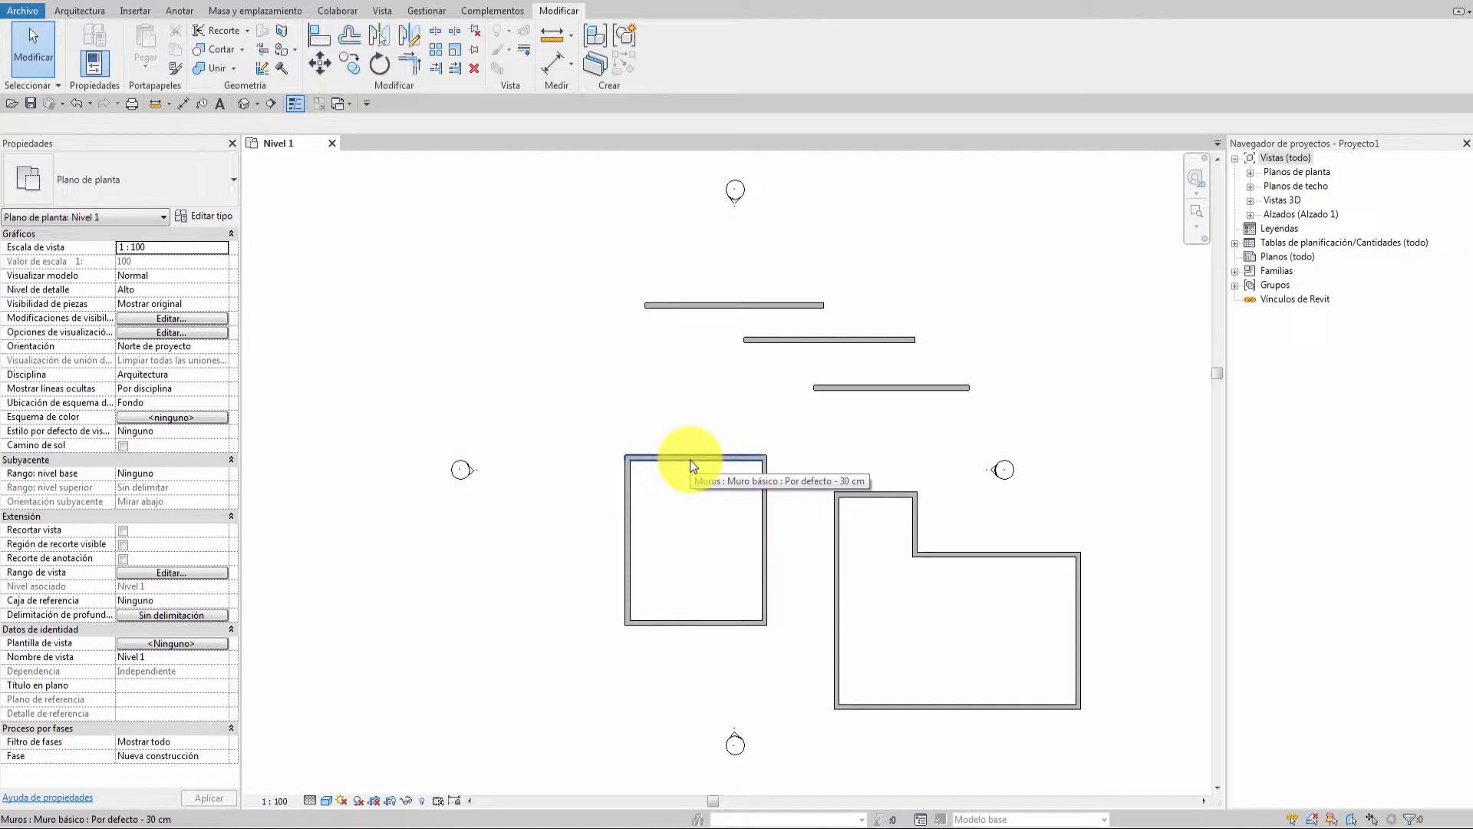
key(Tab)
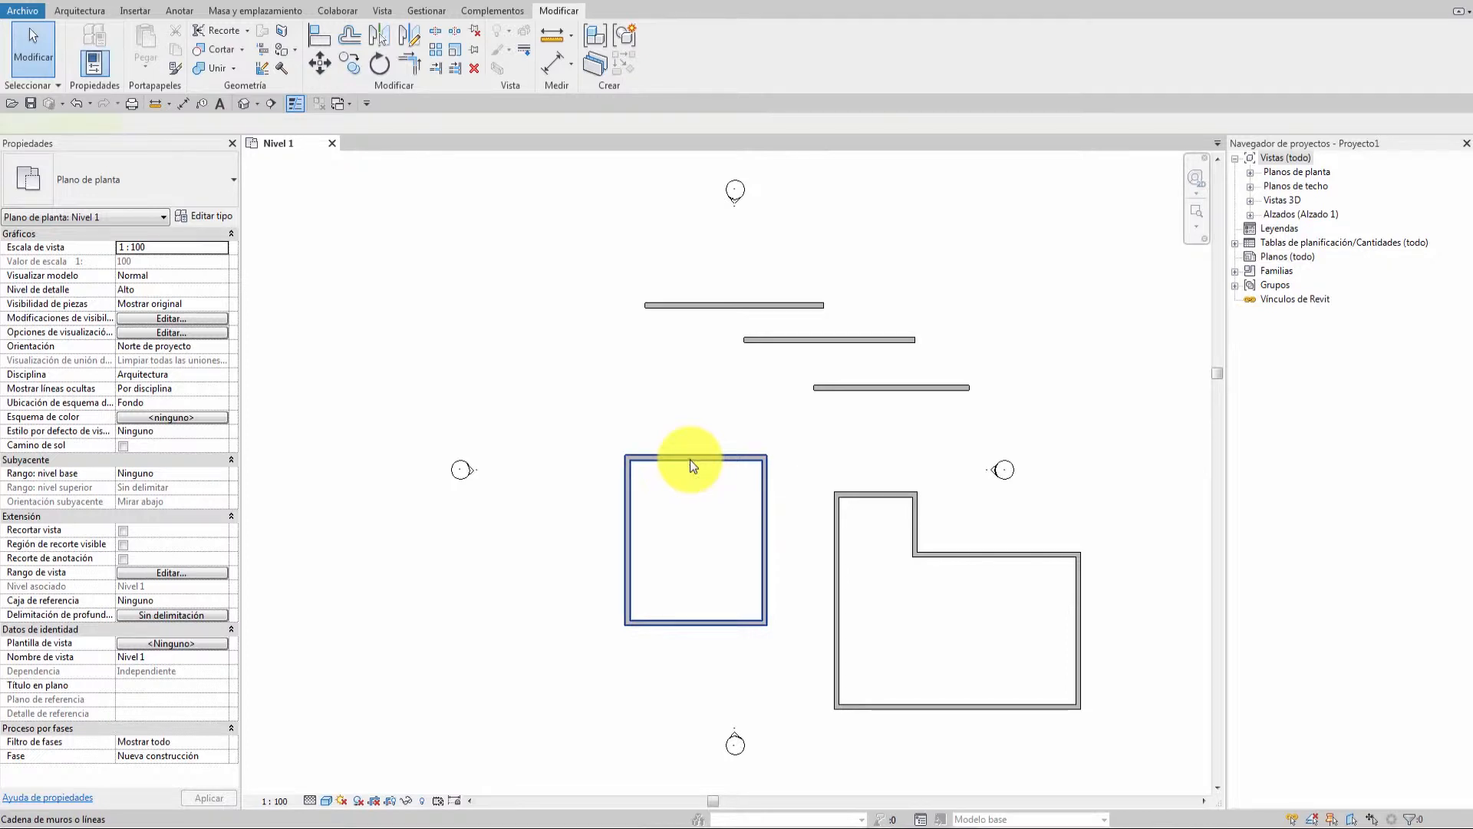
click(689, 459)
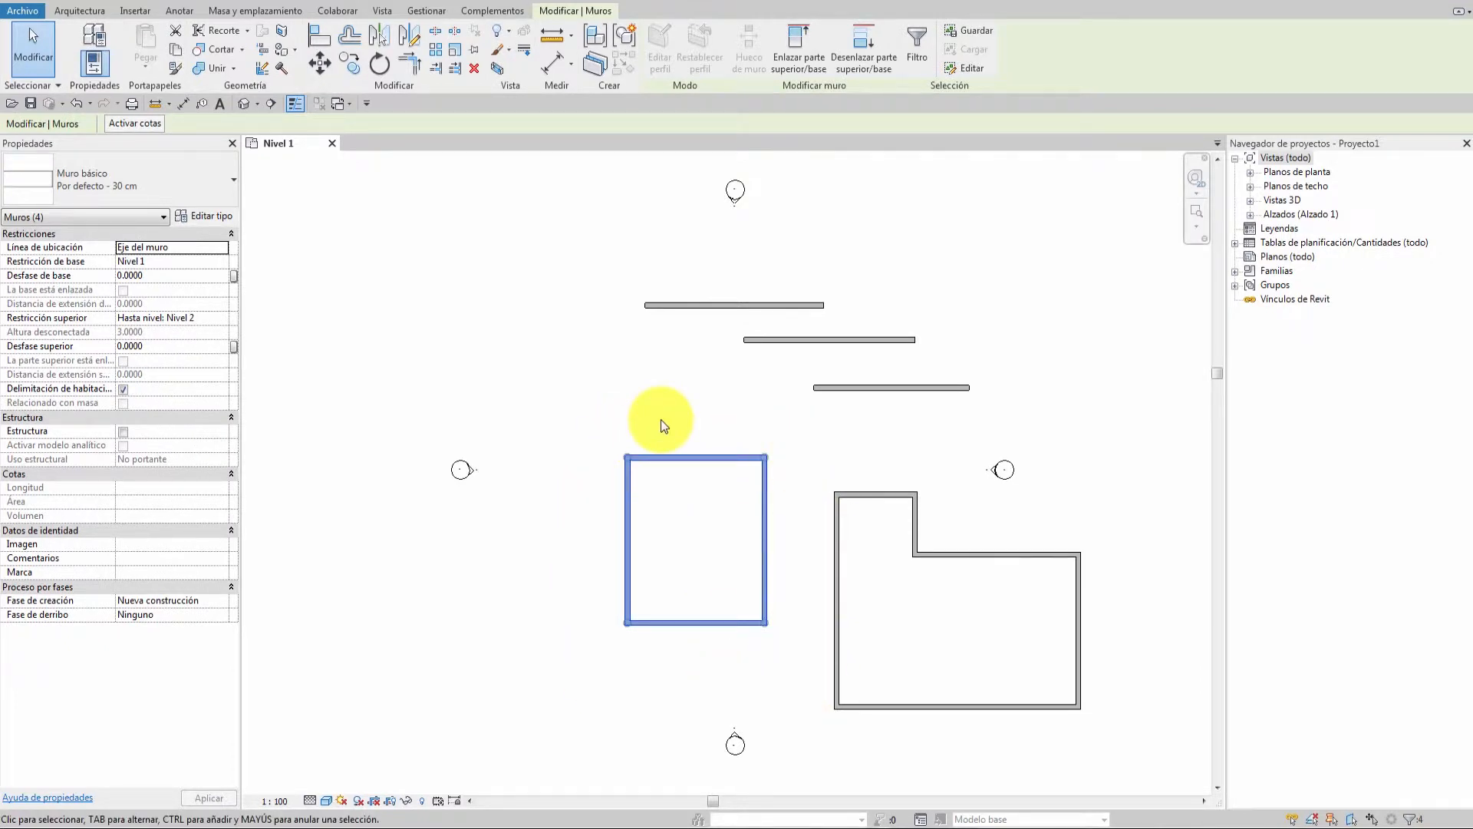
key(Escape)
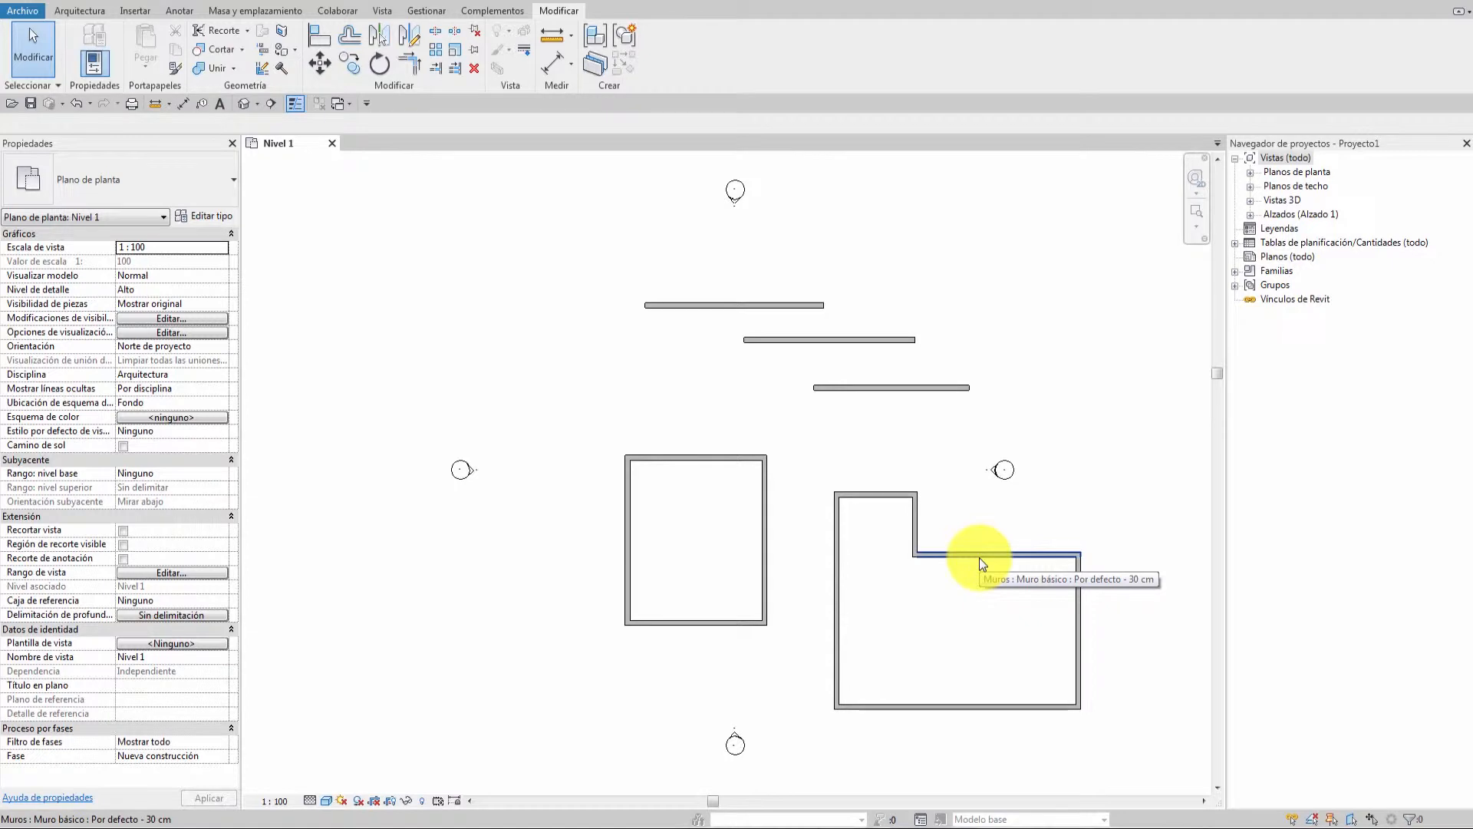
key(Tab)
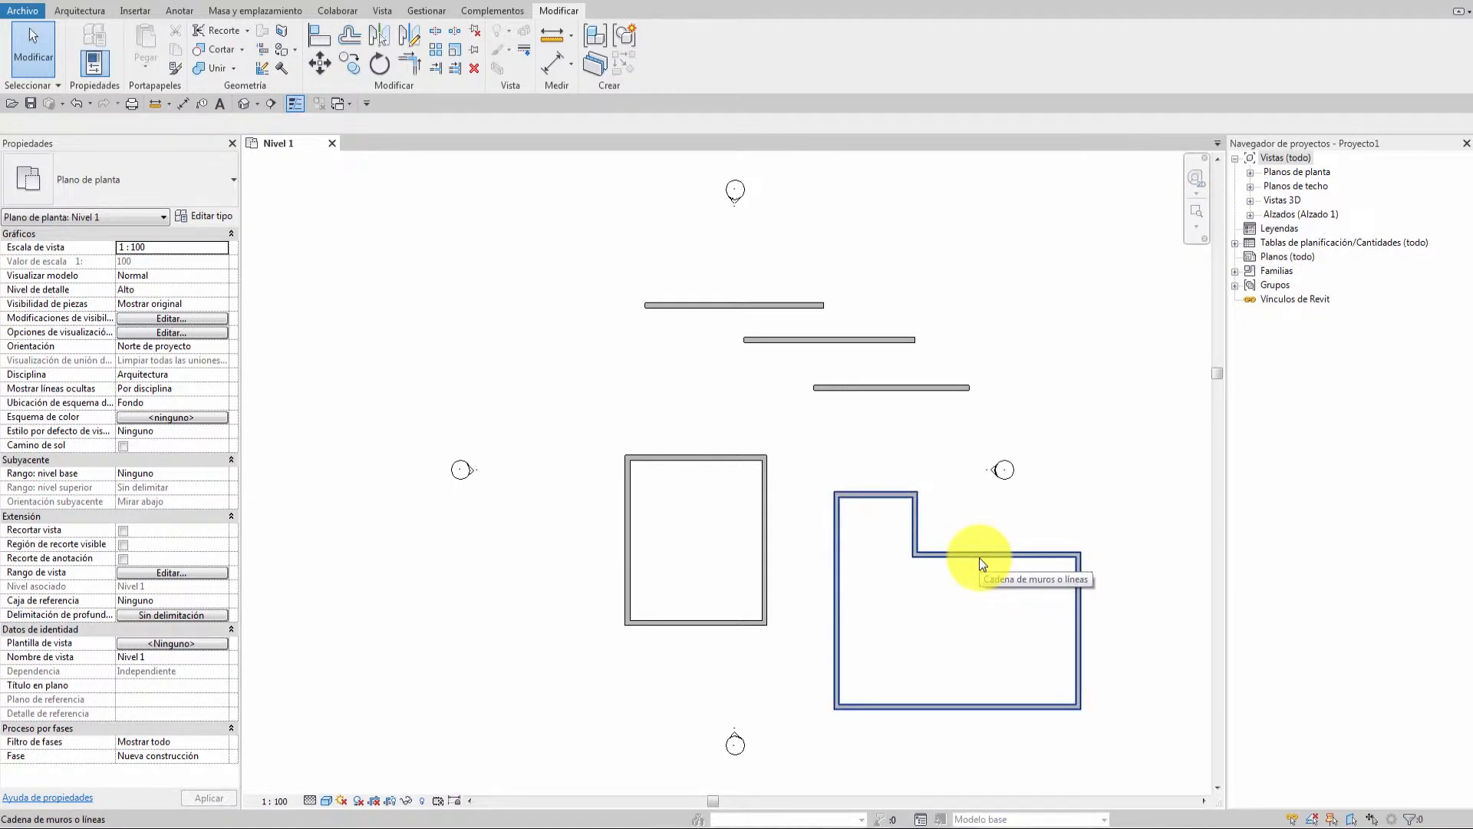
click(979, 557)
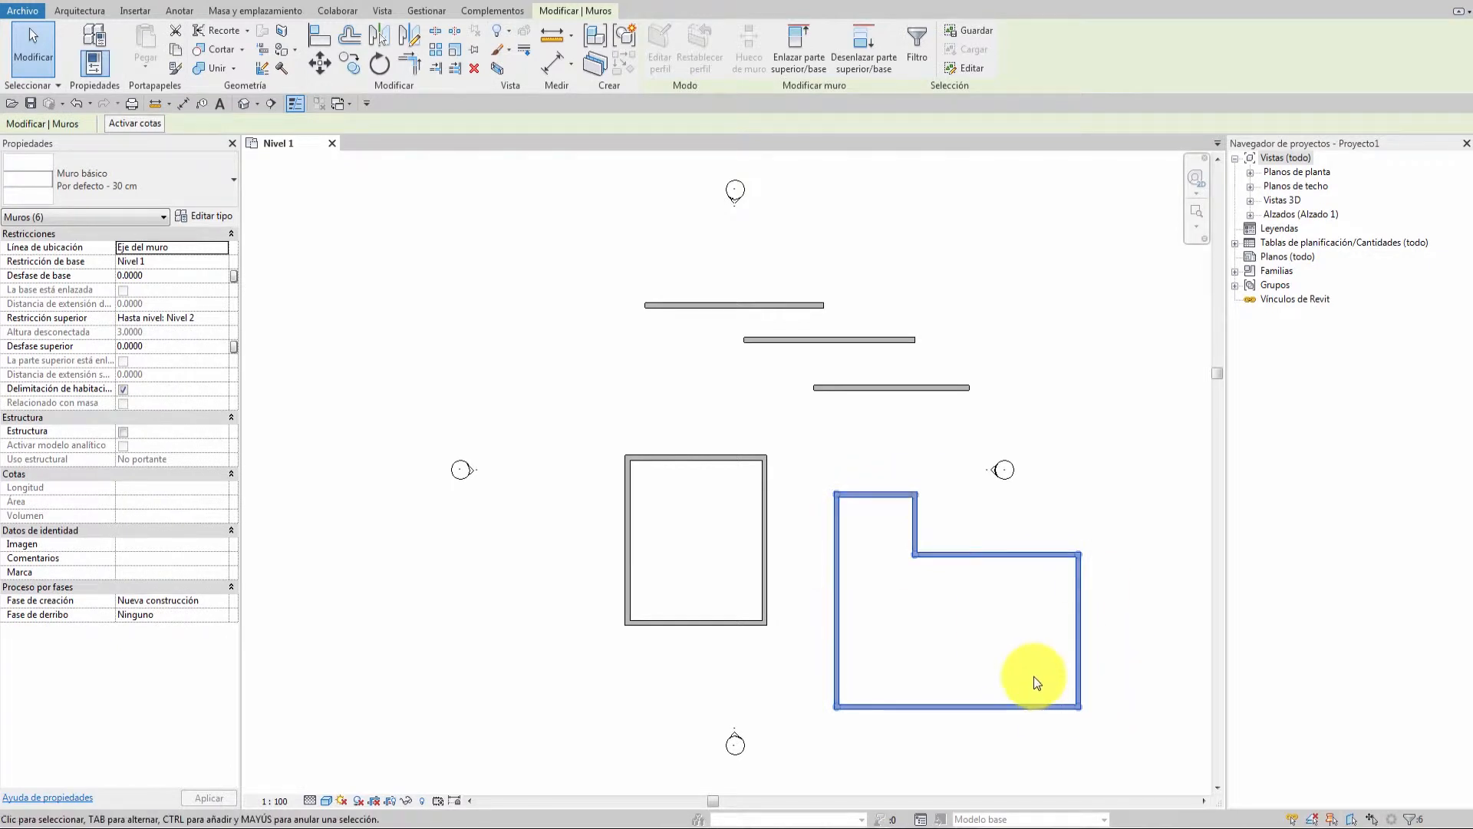
key(Delete)
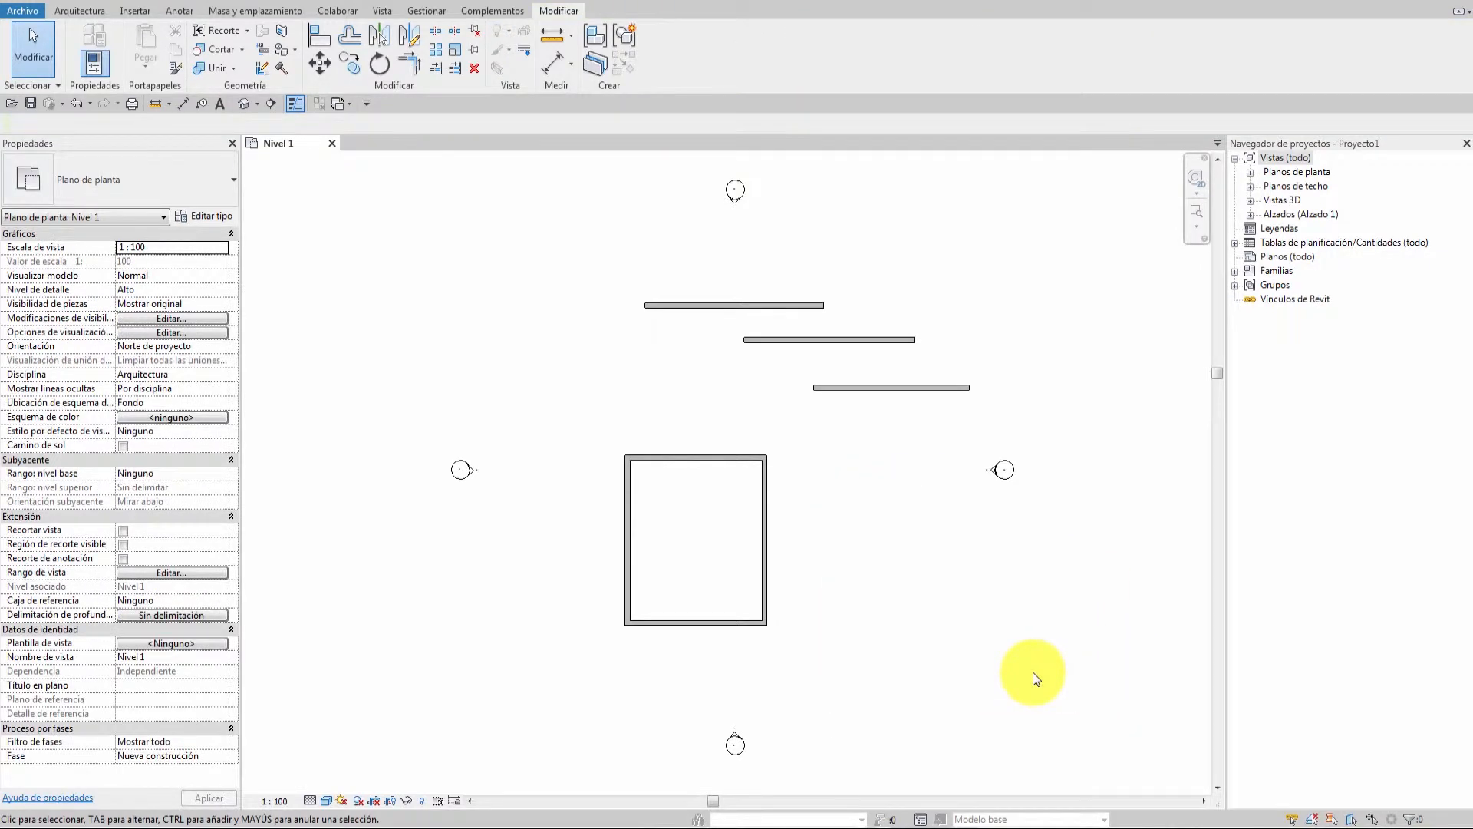
key(ctrl+z)
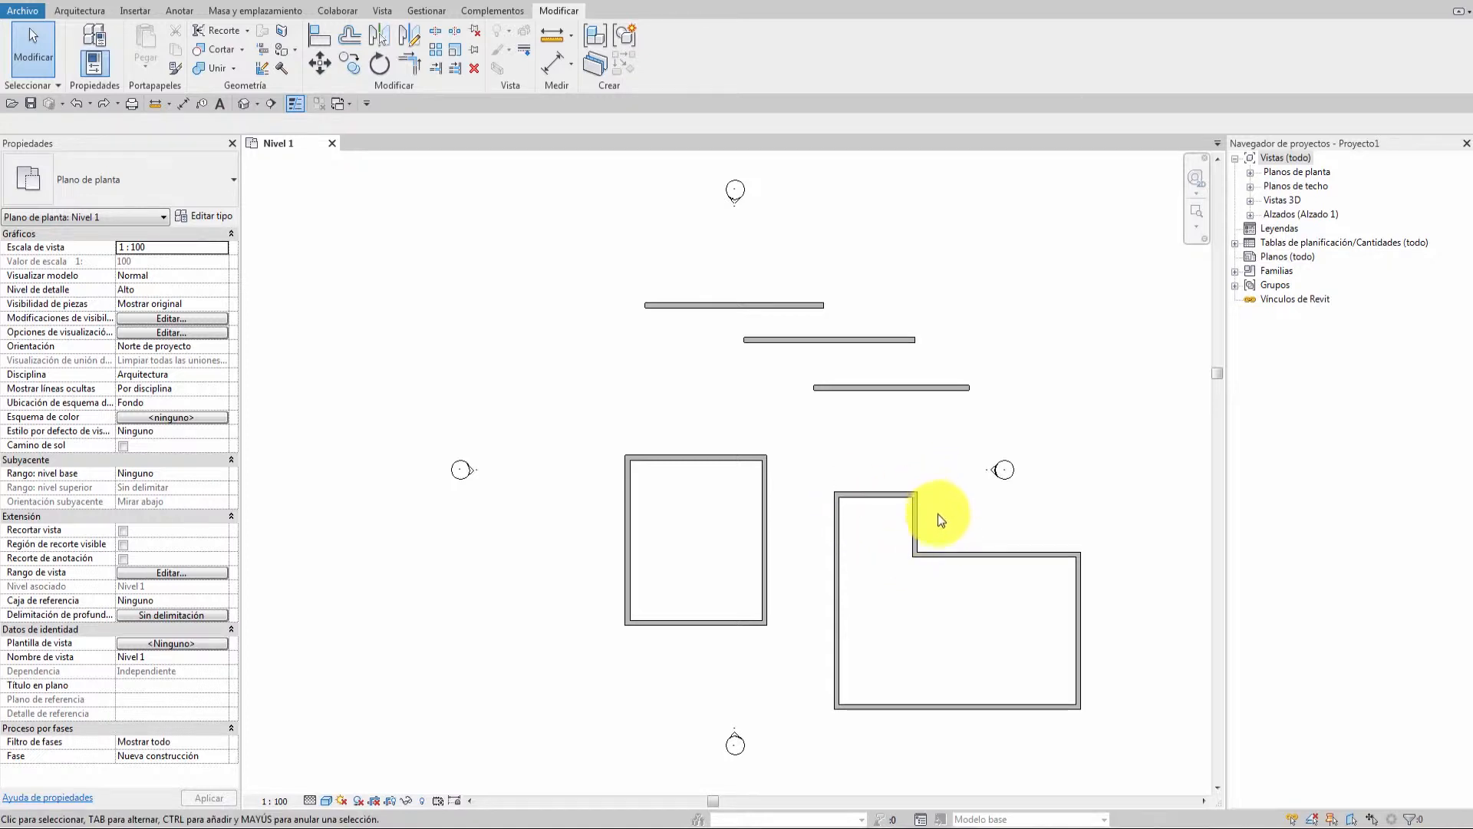
Zoom in on the L-shaped room and select its top wall.
scroll(937, 611, up, 3)
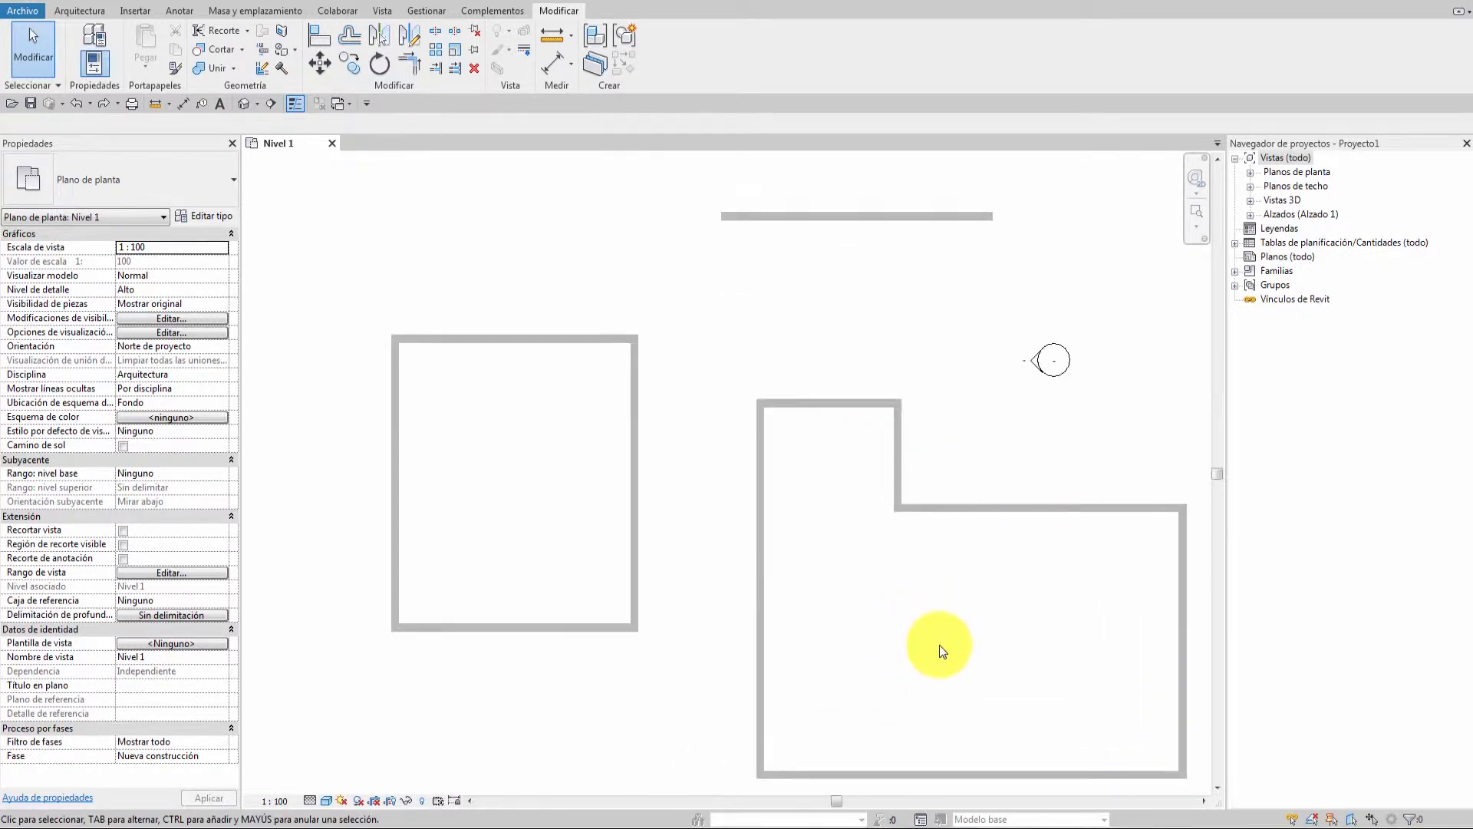
middle_drag(939, 646, 755, 536)
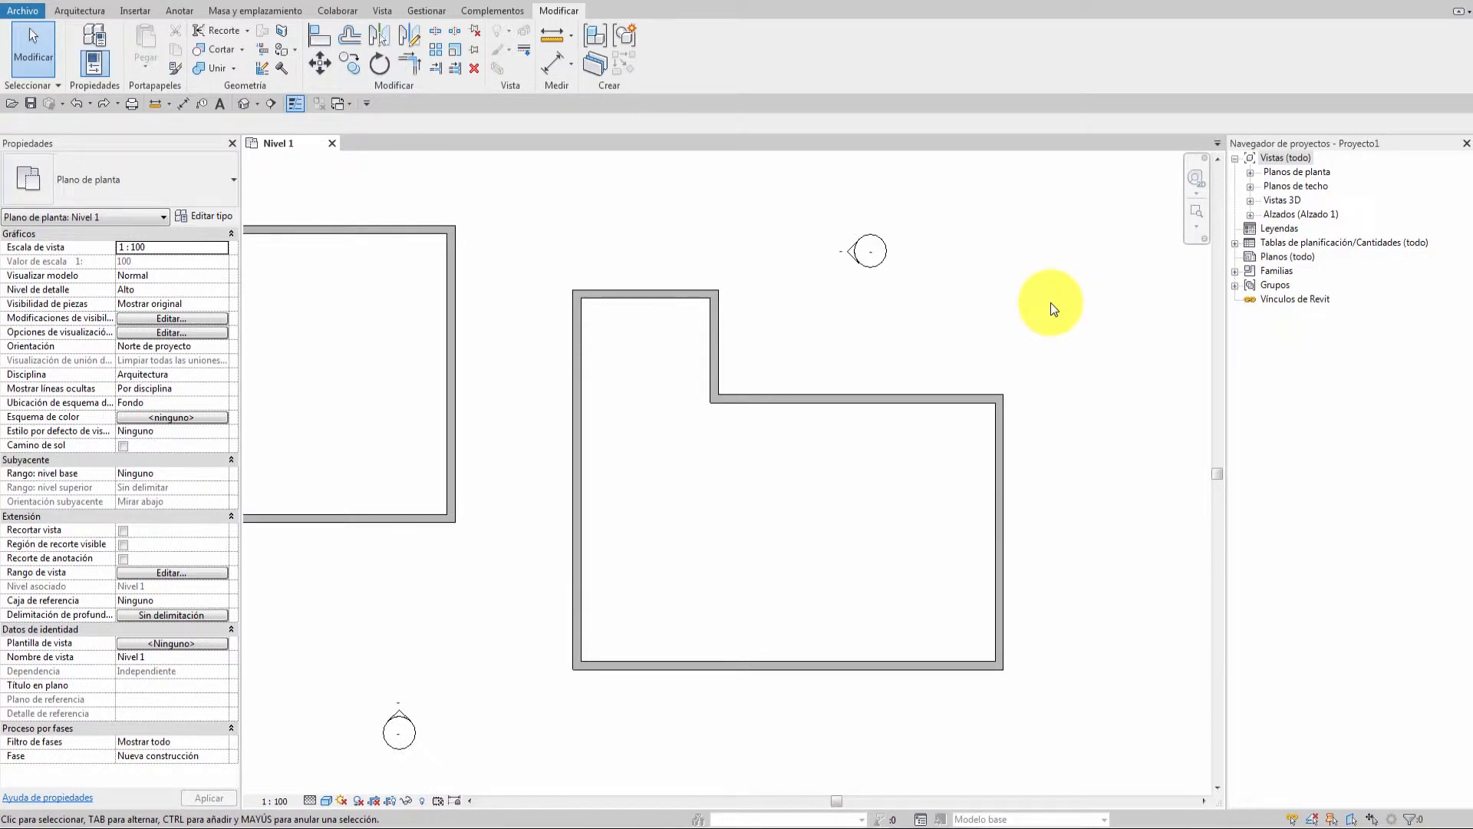
click(645, 293)
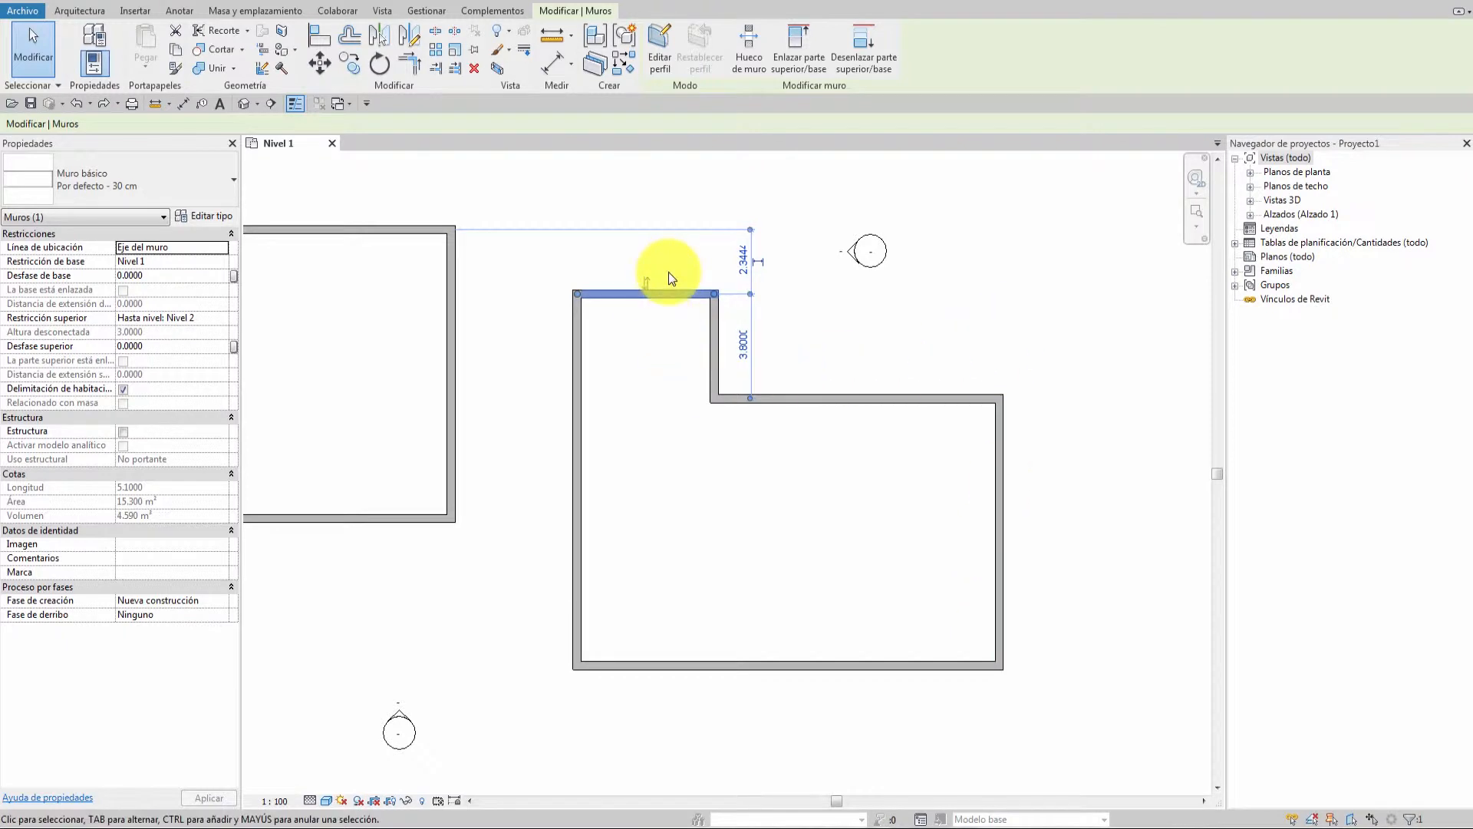
Try window and crossing selections across the L-shaped room's walls.
drag(645, 250, 1048, 514)
mouse_move(1094, 184)
mouse_down()
mouse_move(1005, 333)
mouse_move(656, 496)
mouse_up()
click(828, 358)
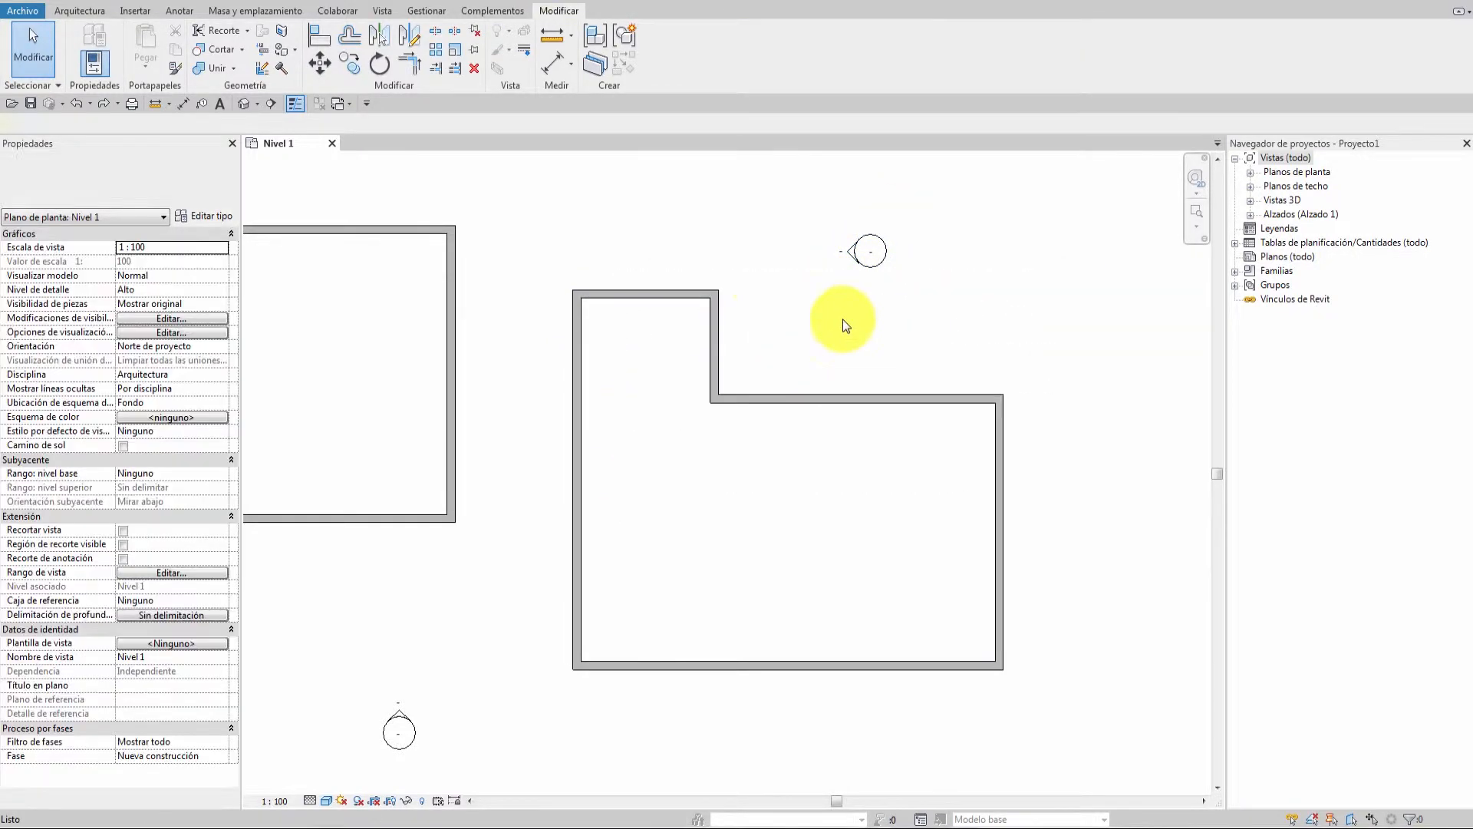
Select the L-shaped room's four connected walls using Tab, then clear the selection.
click(632, 292)
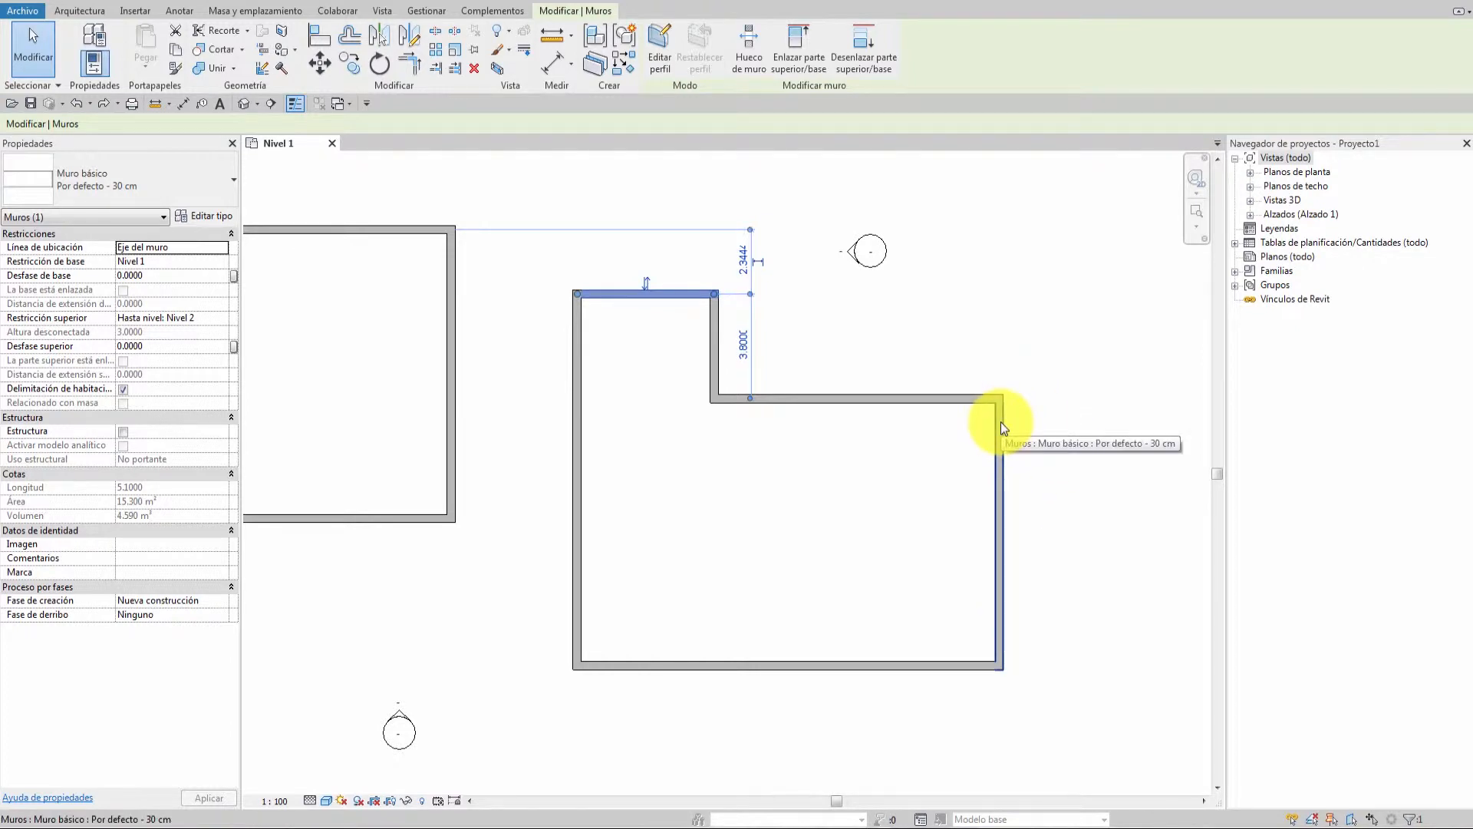
key(Tab)
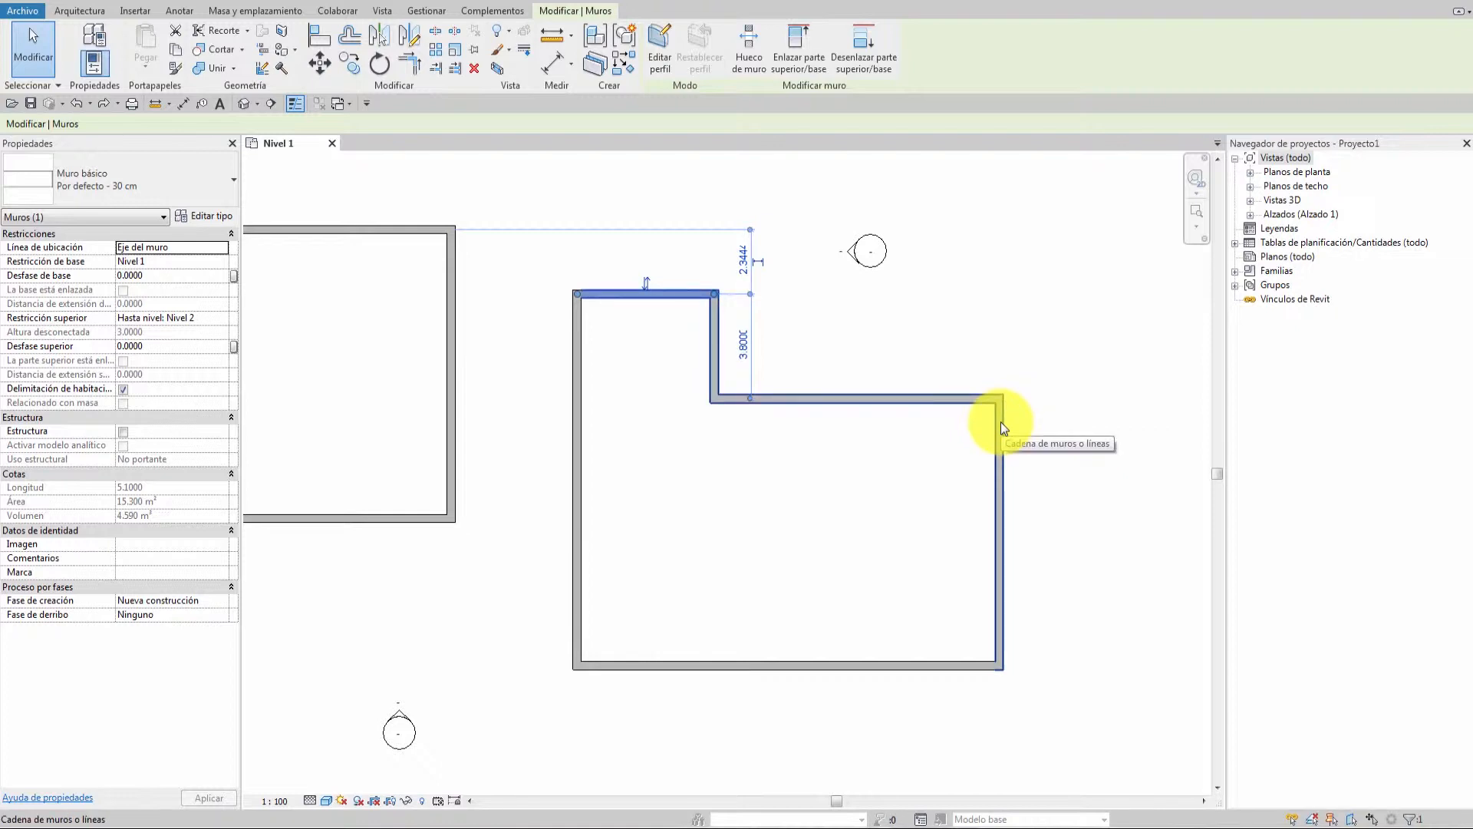
click(1000, 421)
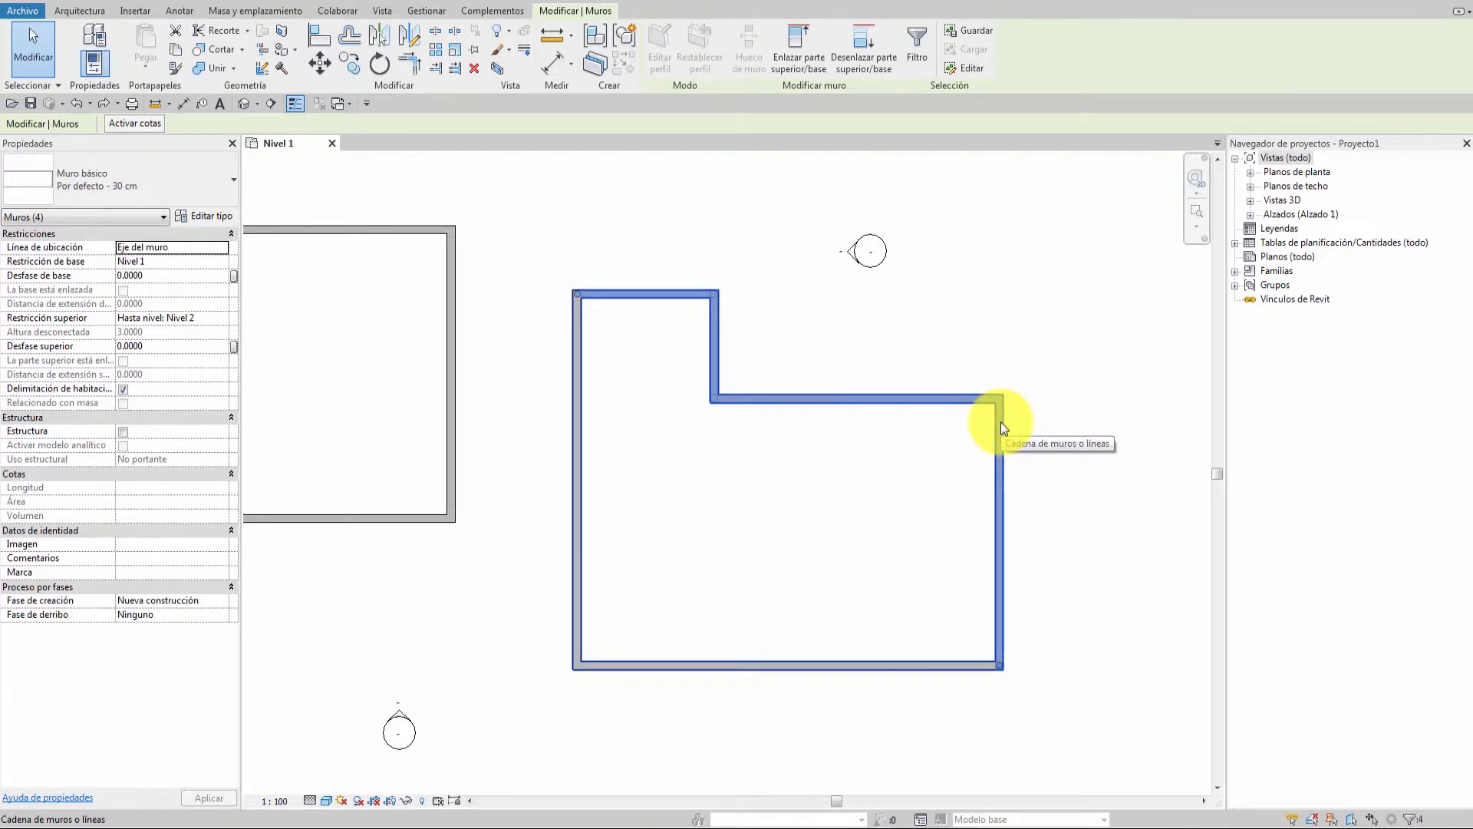
key(Escape)
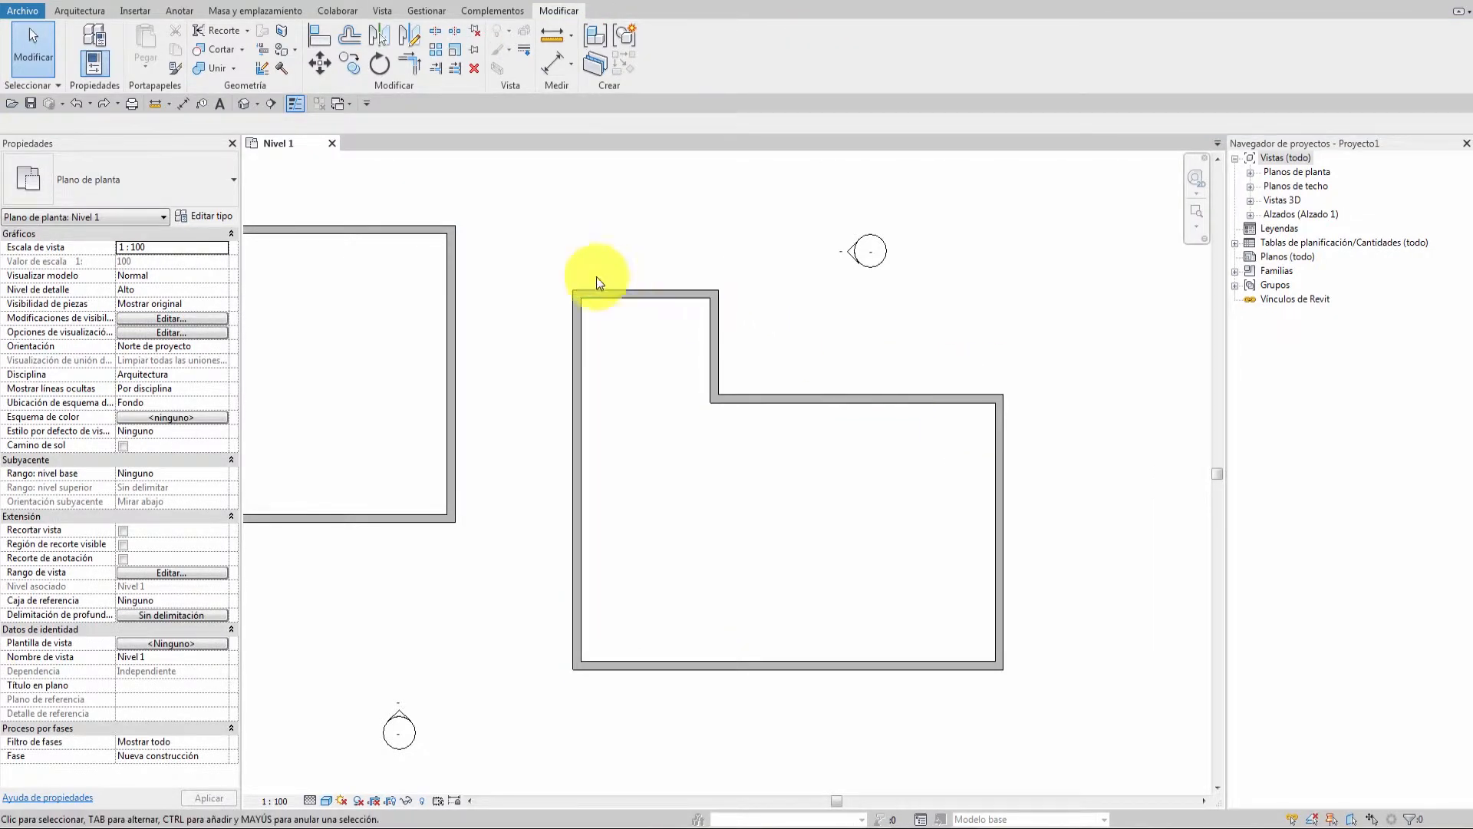
Tab-select the L-shaped building's four-wall chain again and delete it.
click(648, 294)
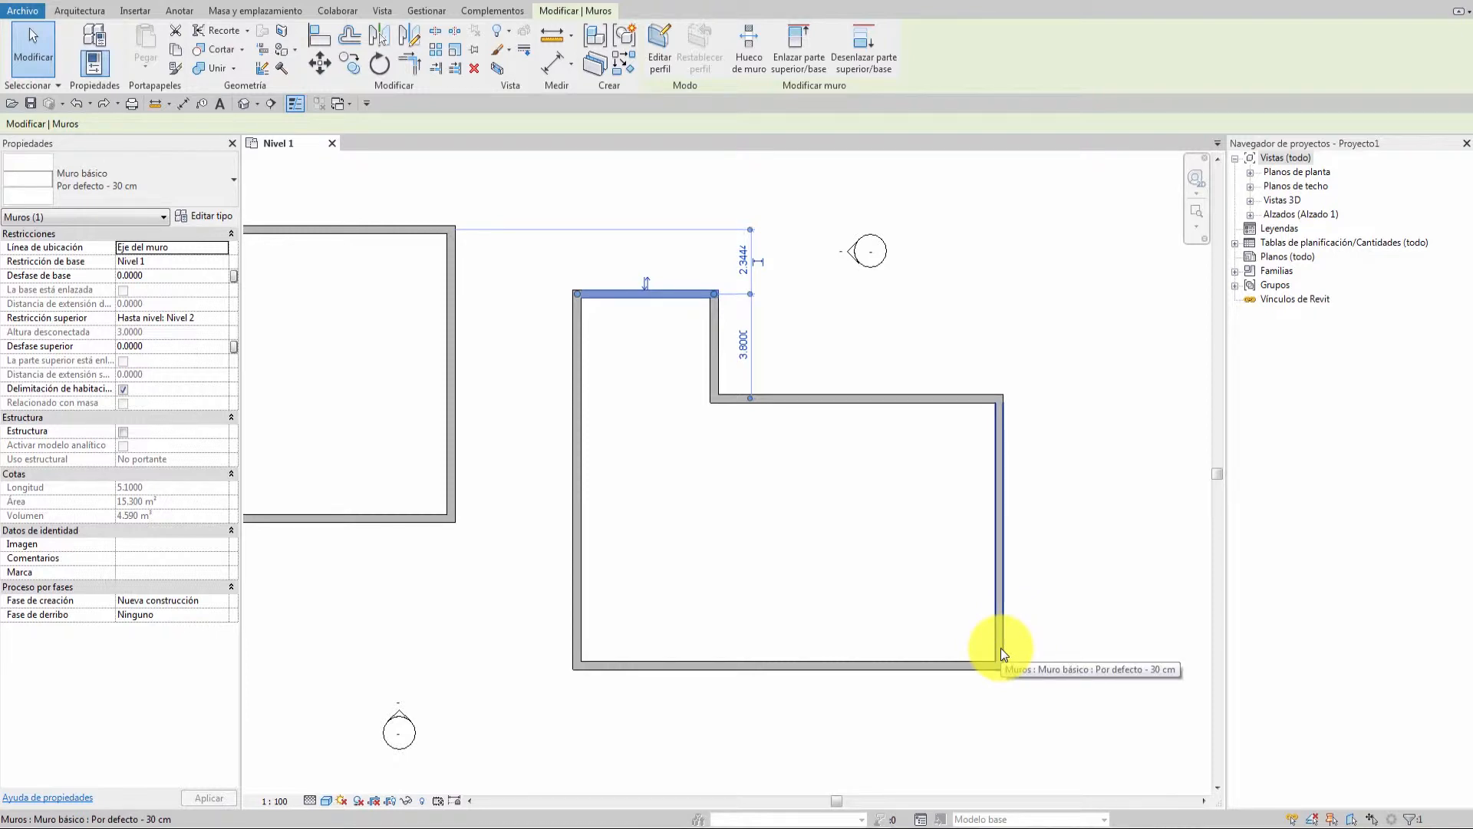
key(Tab)
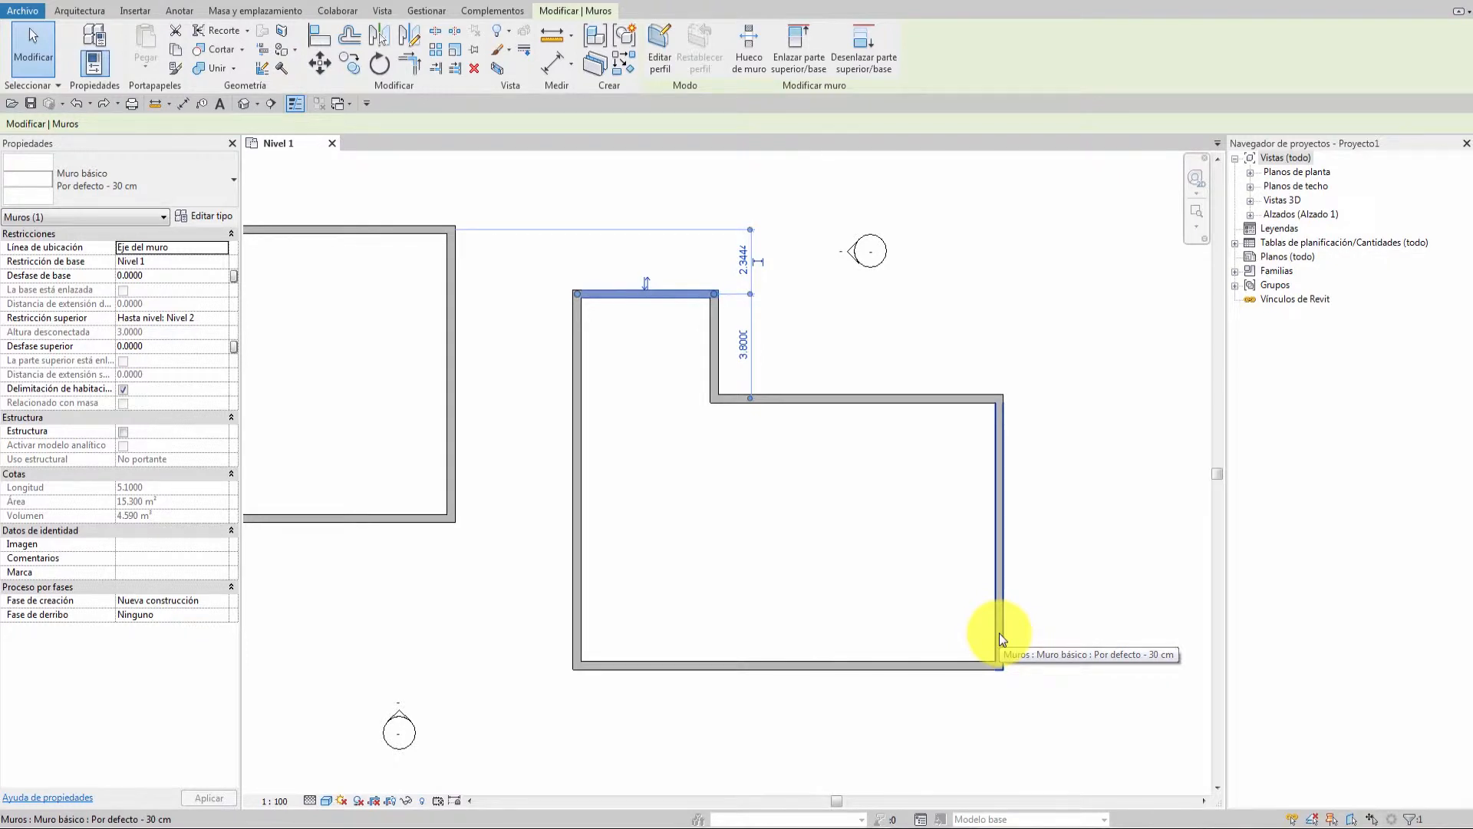
key(Tab)
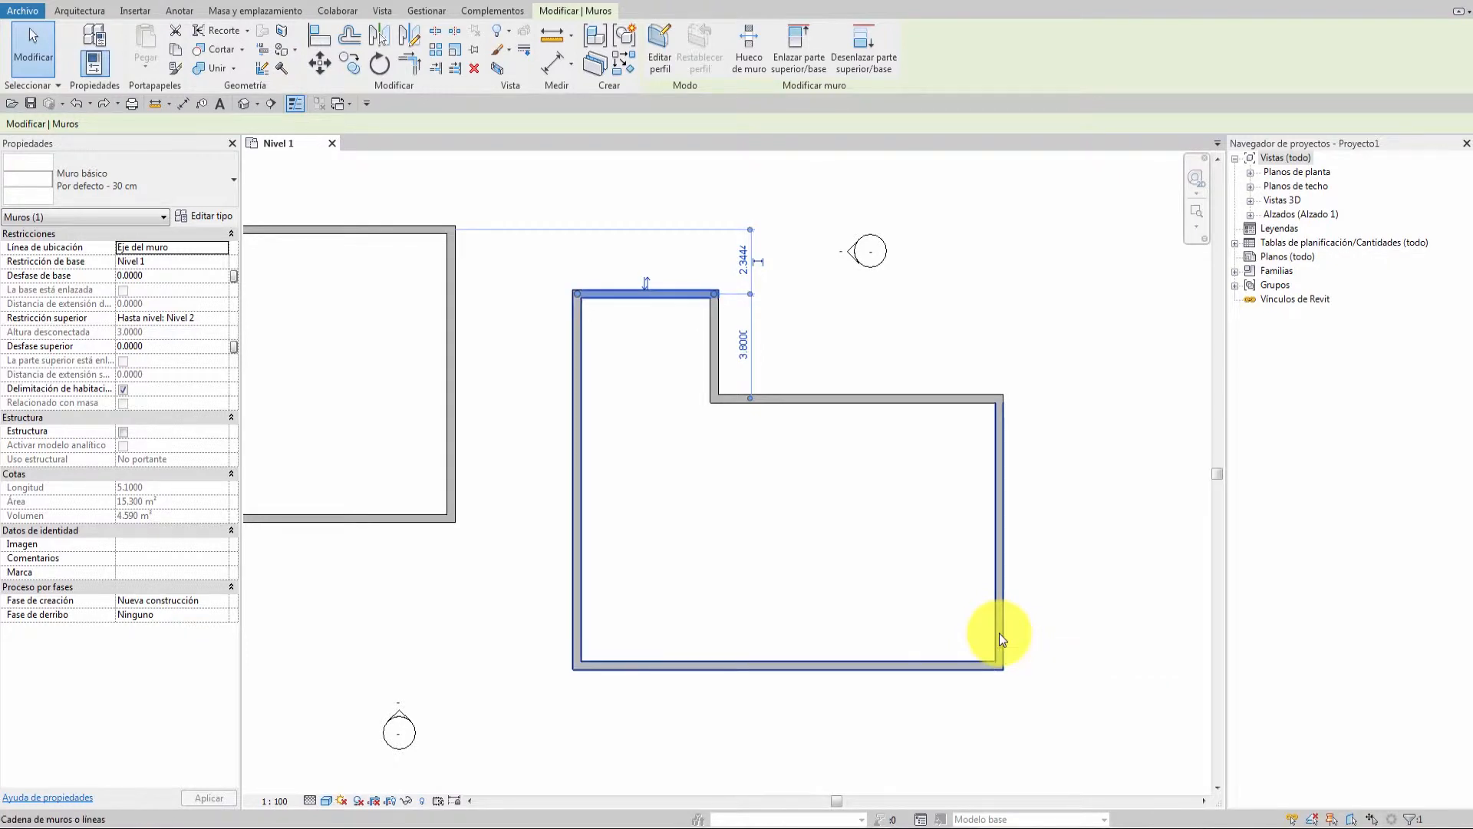
click(999, 633)
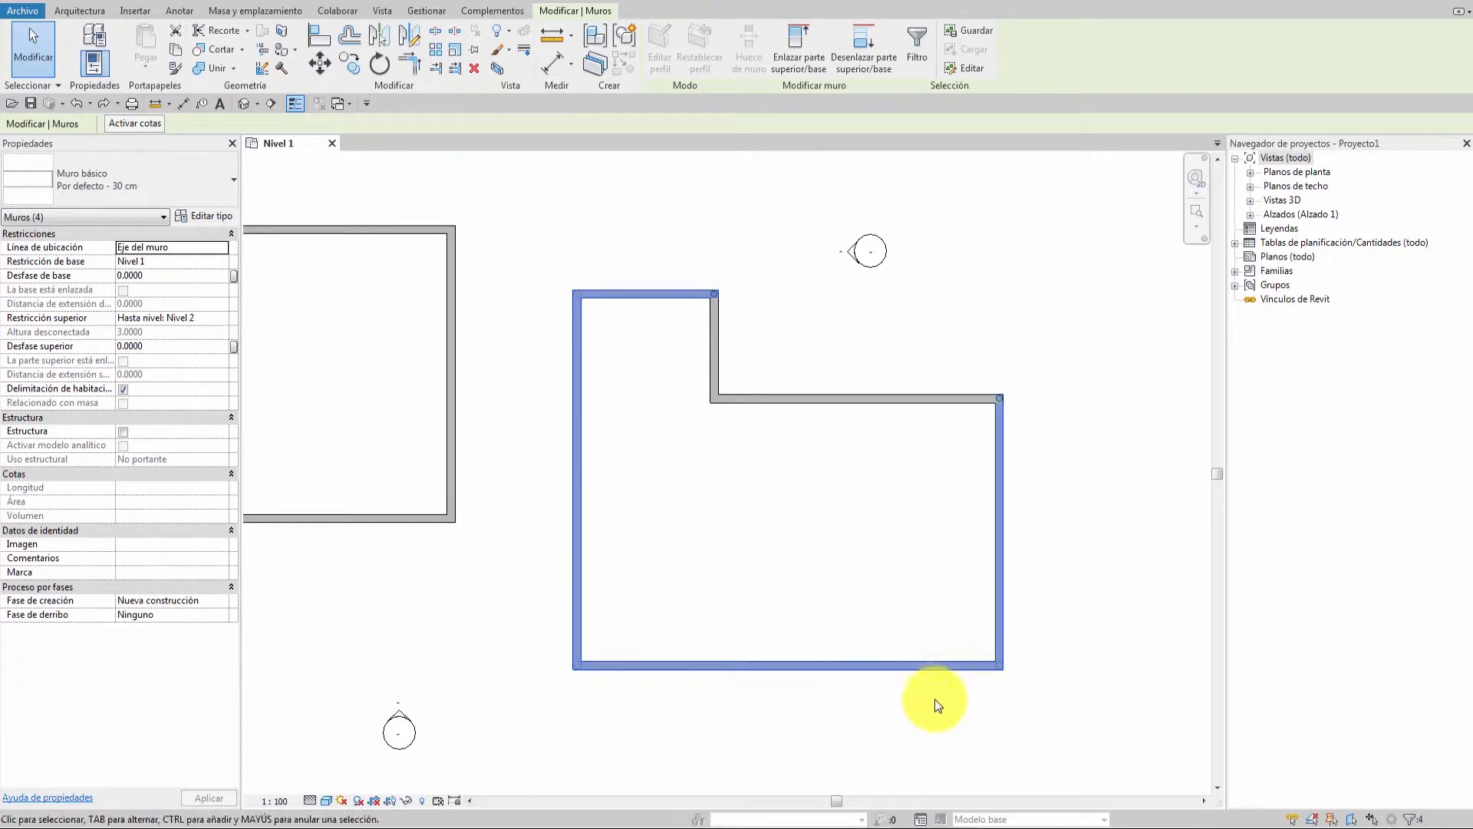
key(Delete)
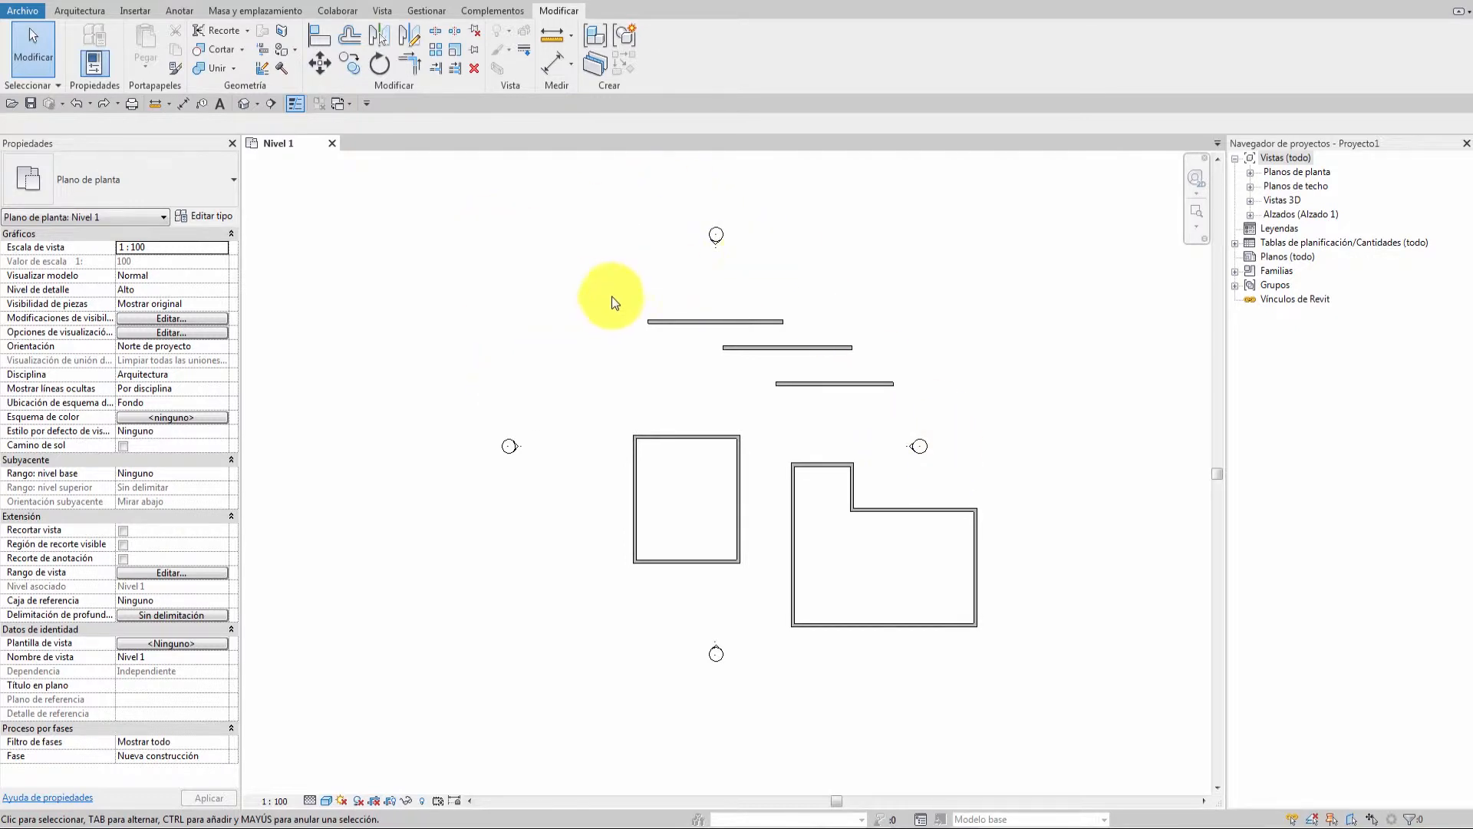
Press Ctrl+Y to restore the missing doors and windows, then window-select the plan and clear the selection.
key(ctrl+y)
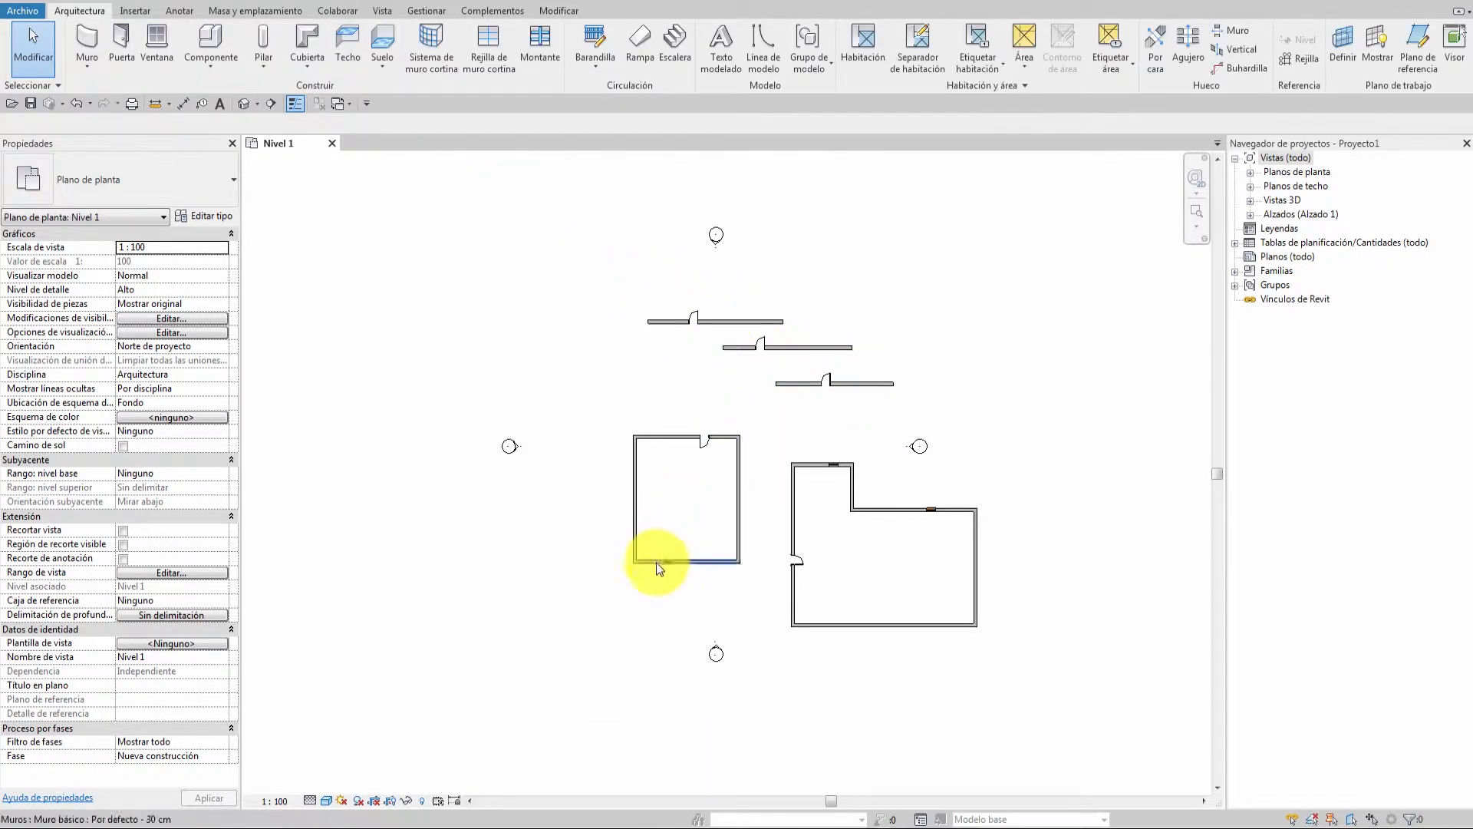
drag(571, 276, 1040, 639)
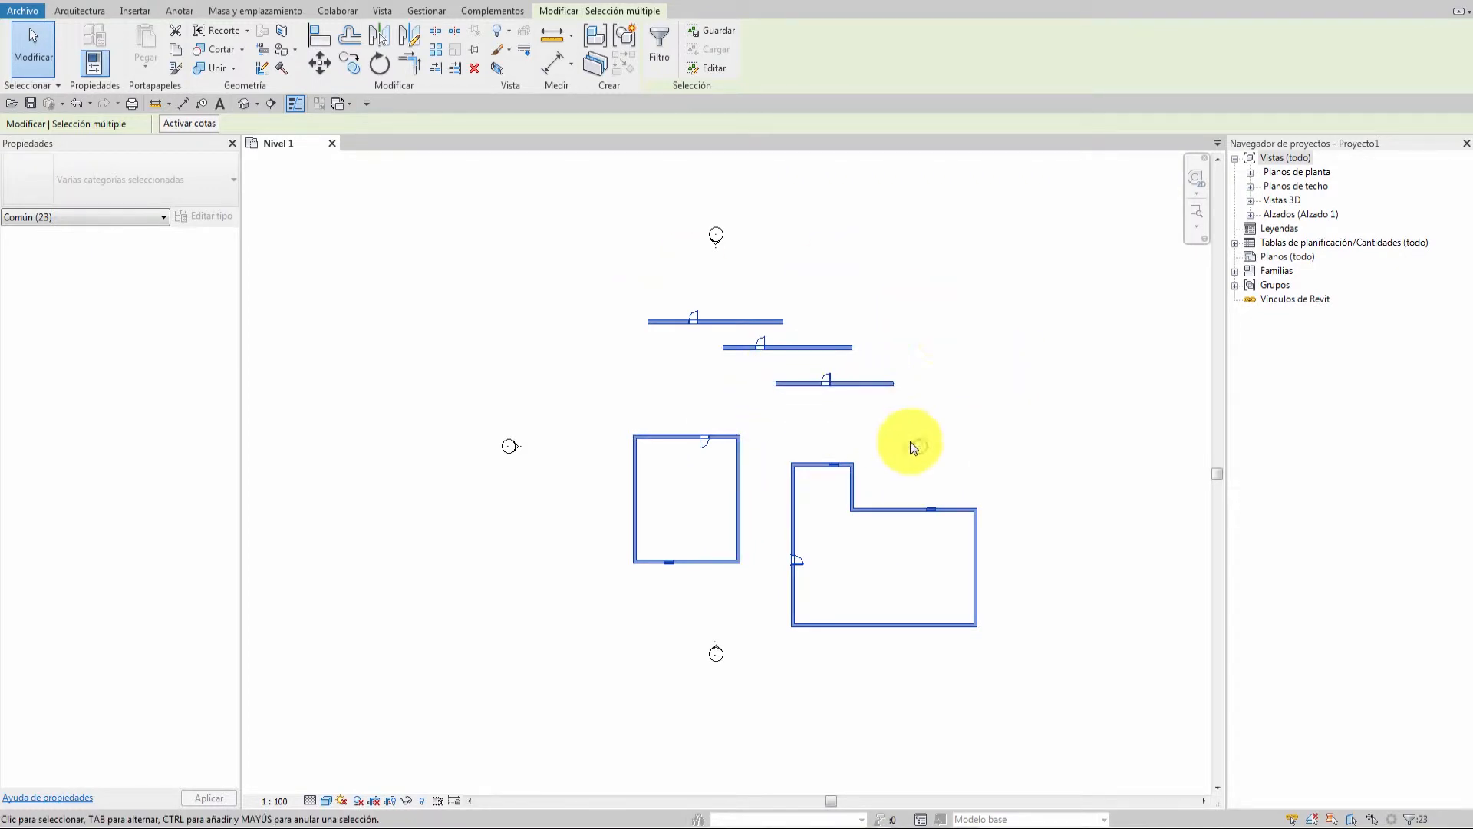
click(918, 399)
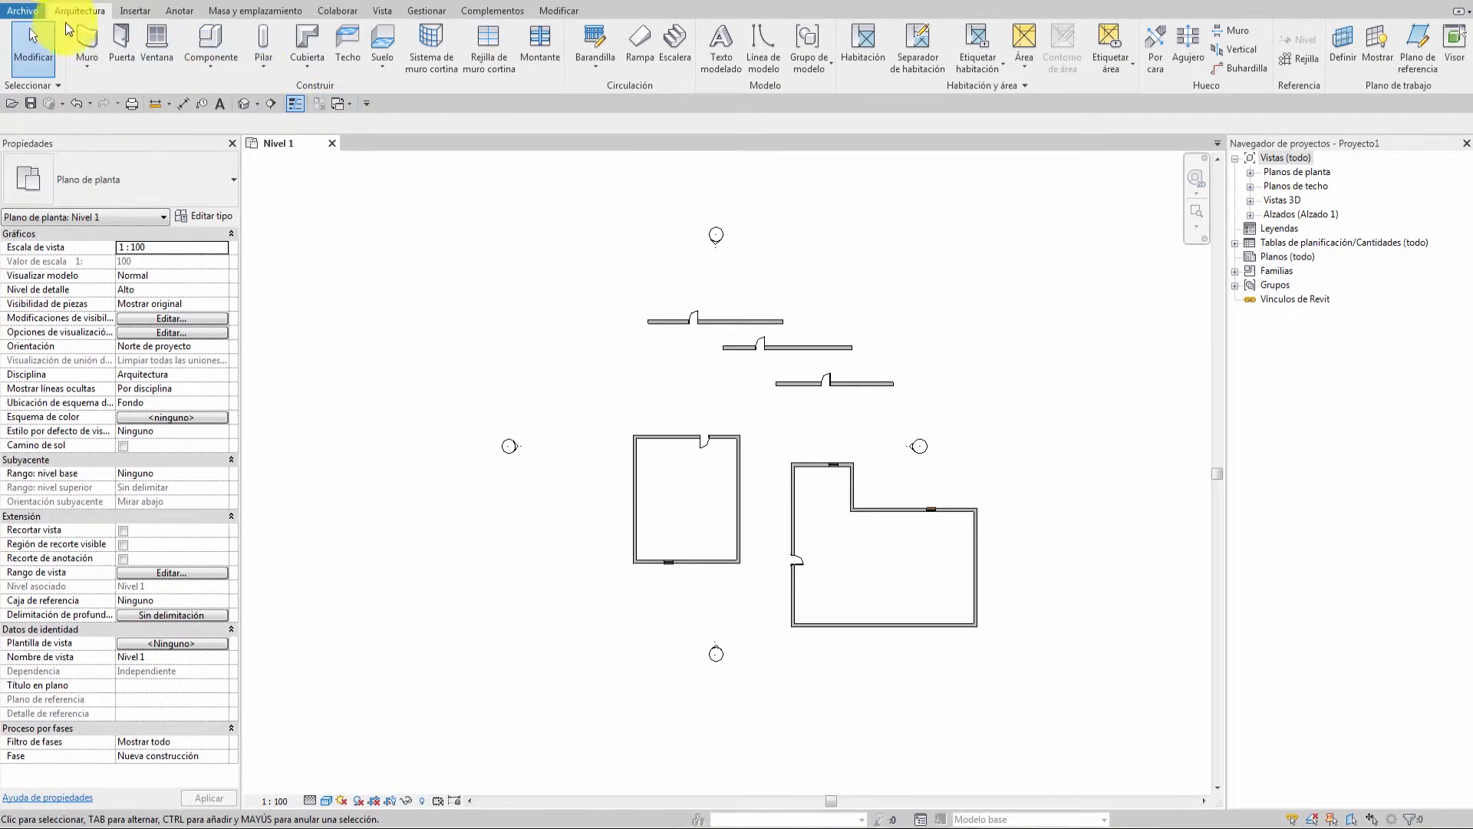
Window-select all 29 walls, doors, windows and elevation marks in the Nivel 1 plan.
drag(376, 202, 1079, 707)
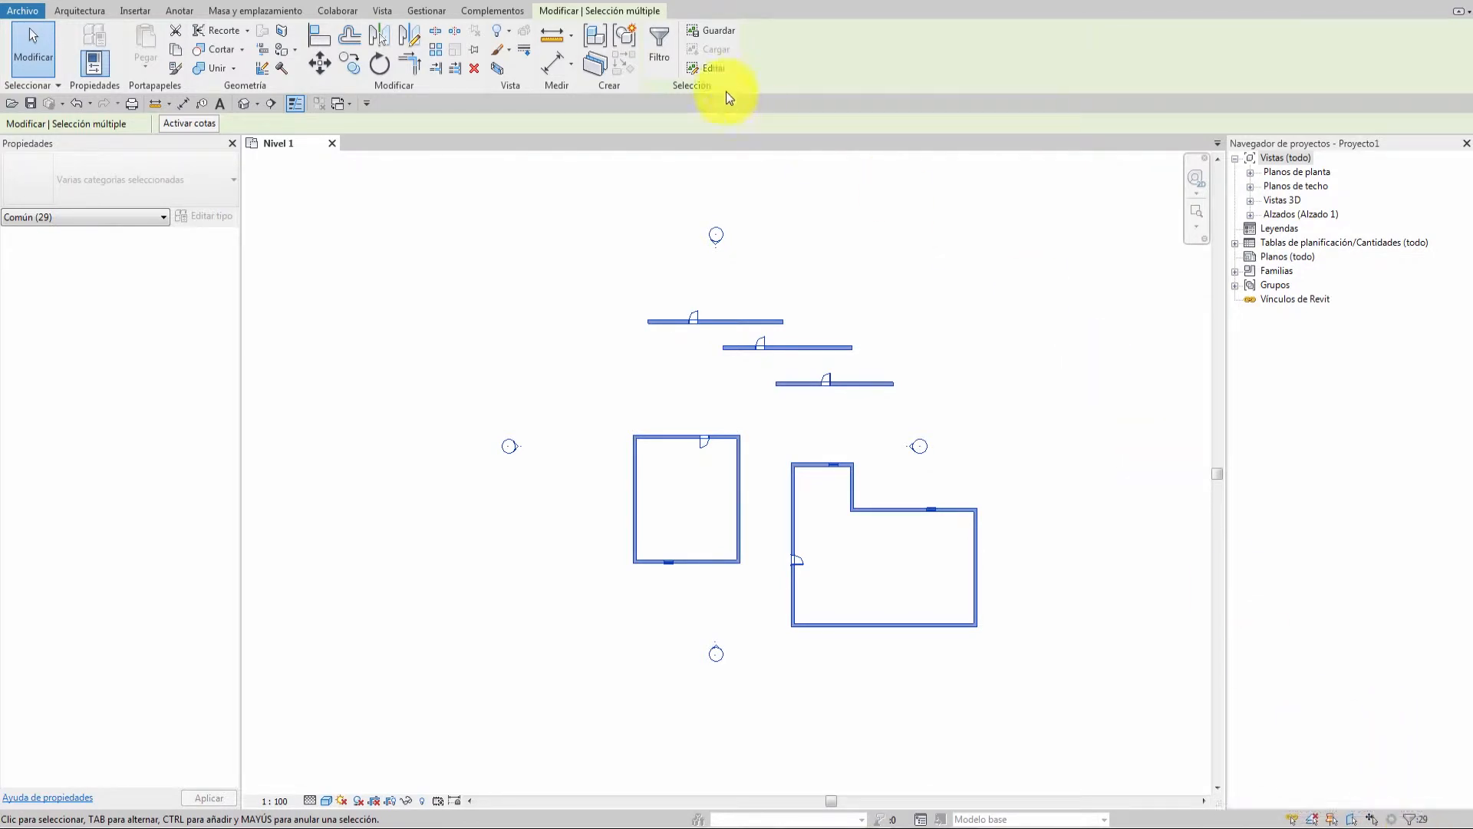
Filter the selection to only the Puertas category, keeping just the five doors selected.
click(664, 45)
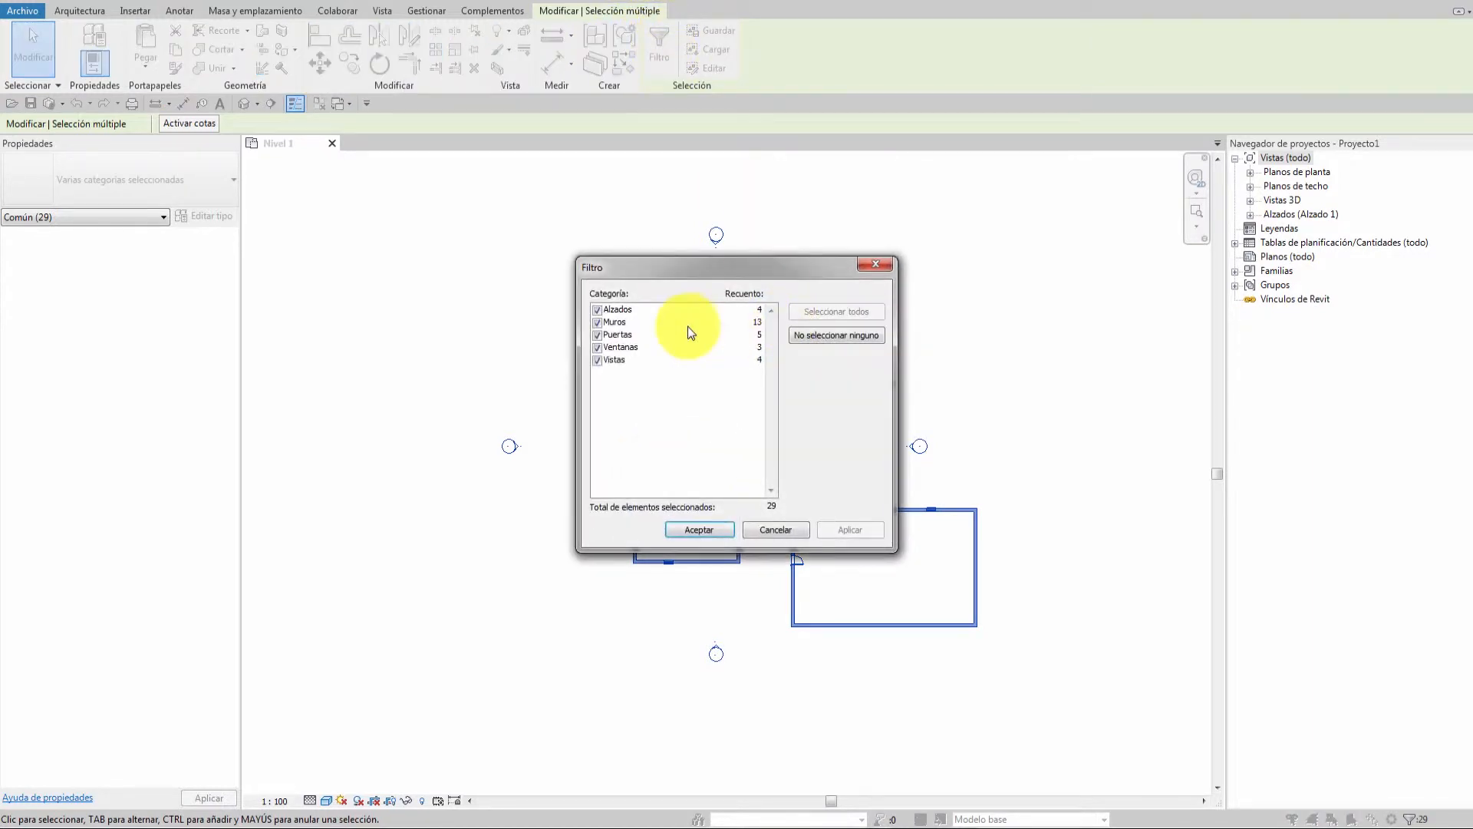
drag(651, 265, 261, 252)
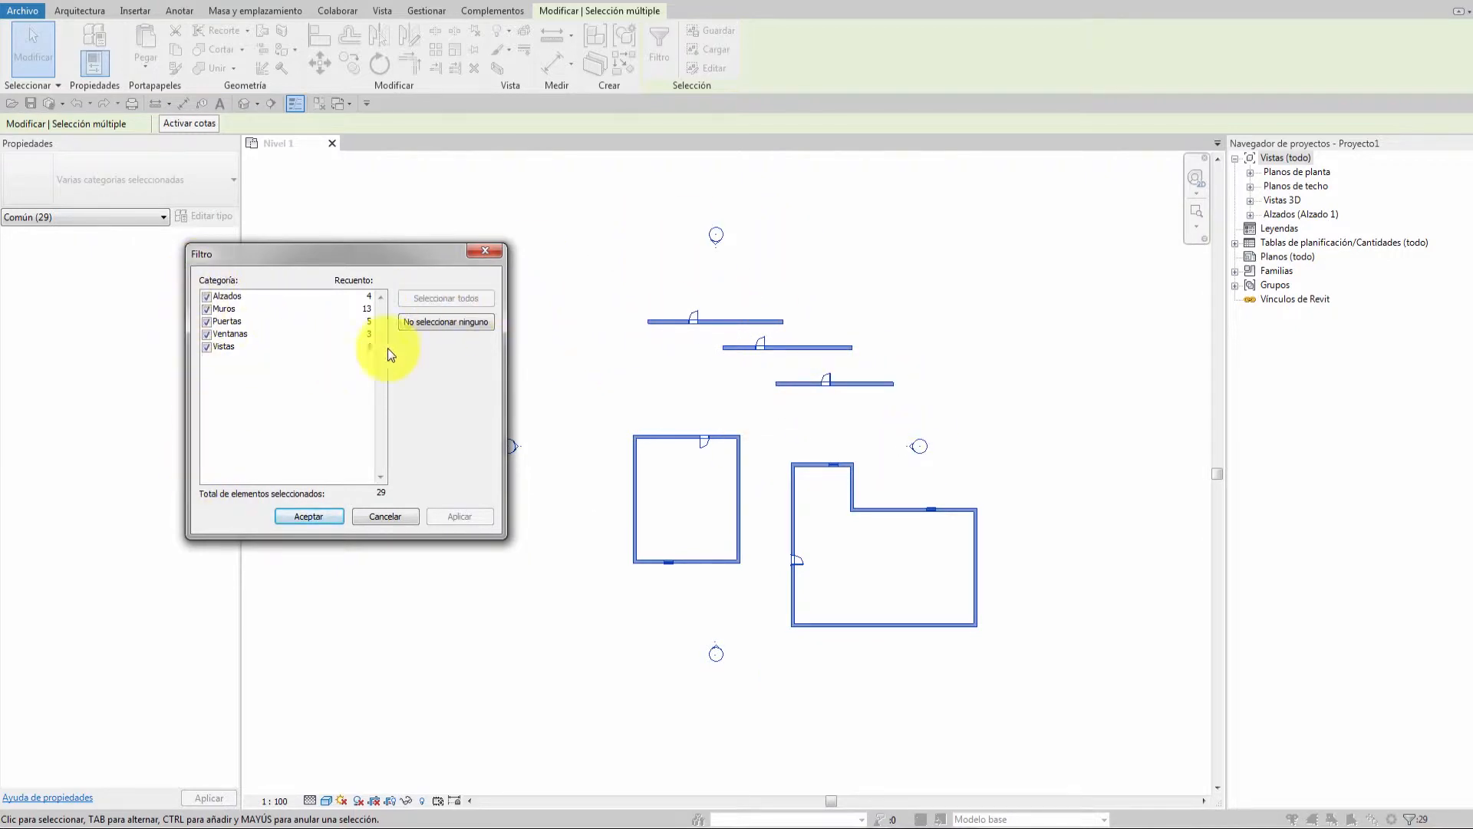
click(440, 321)
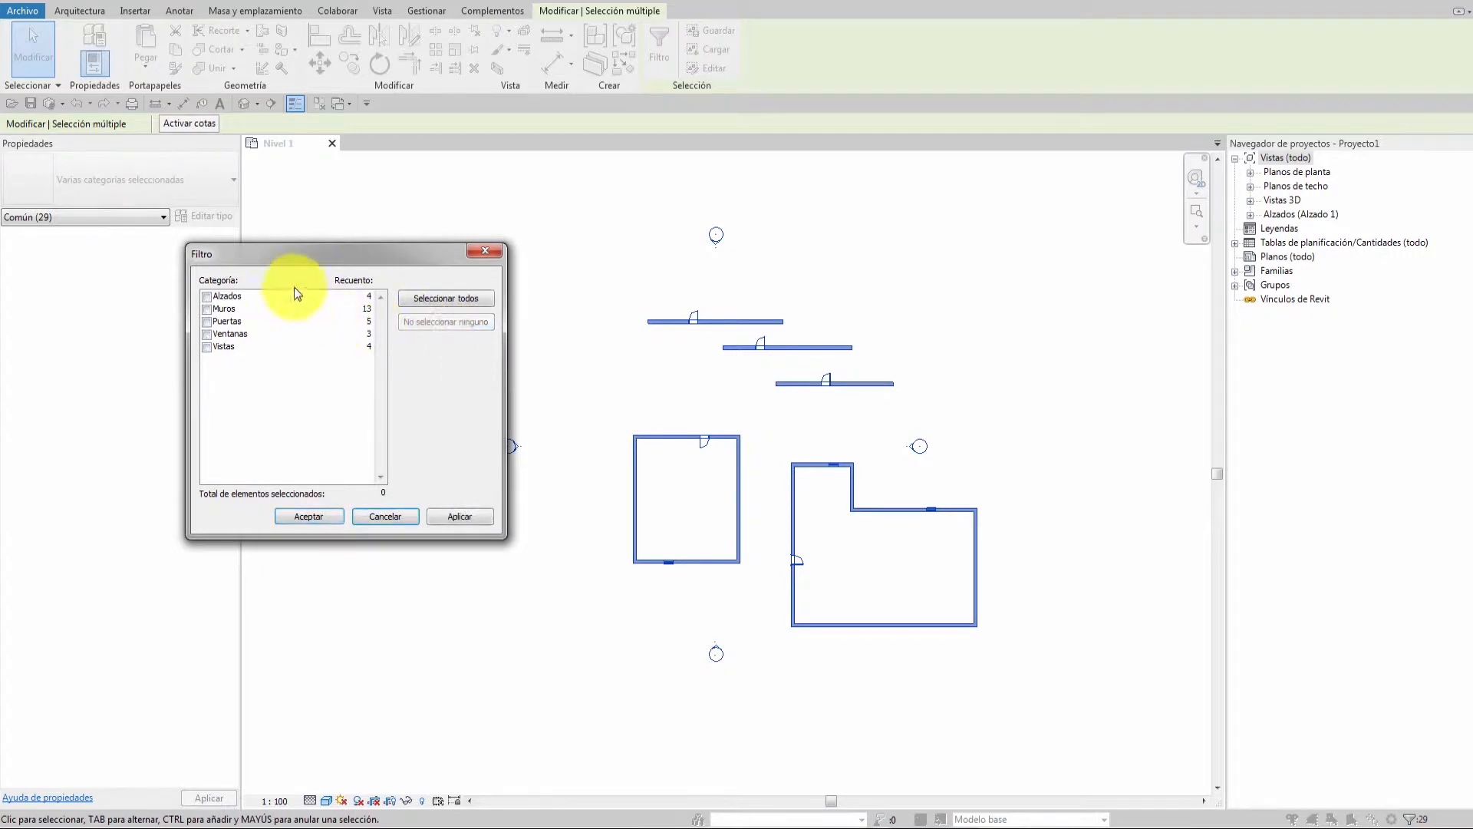
click(206, 322)
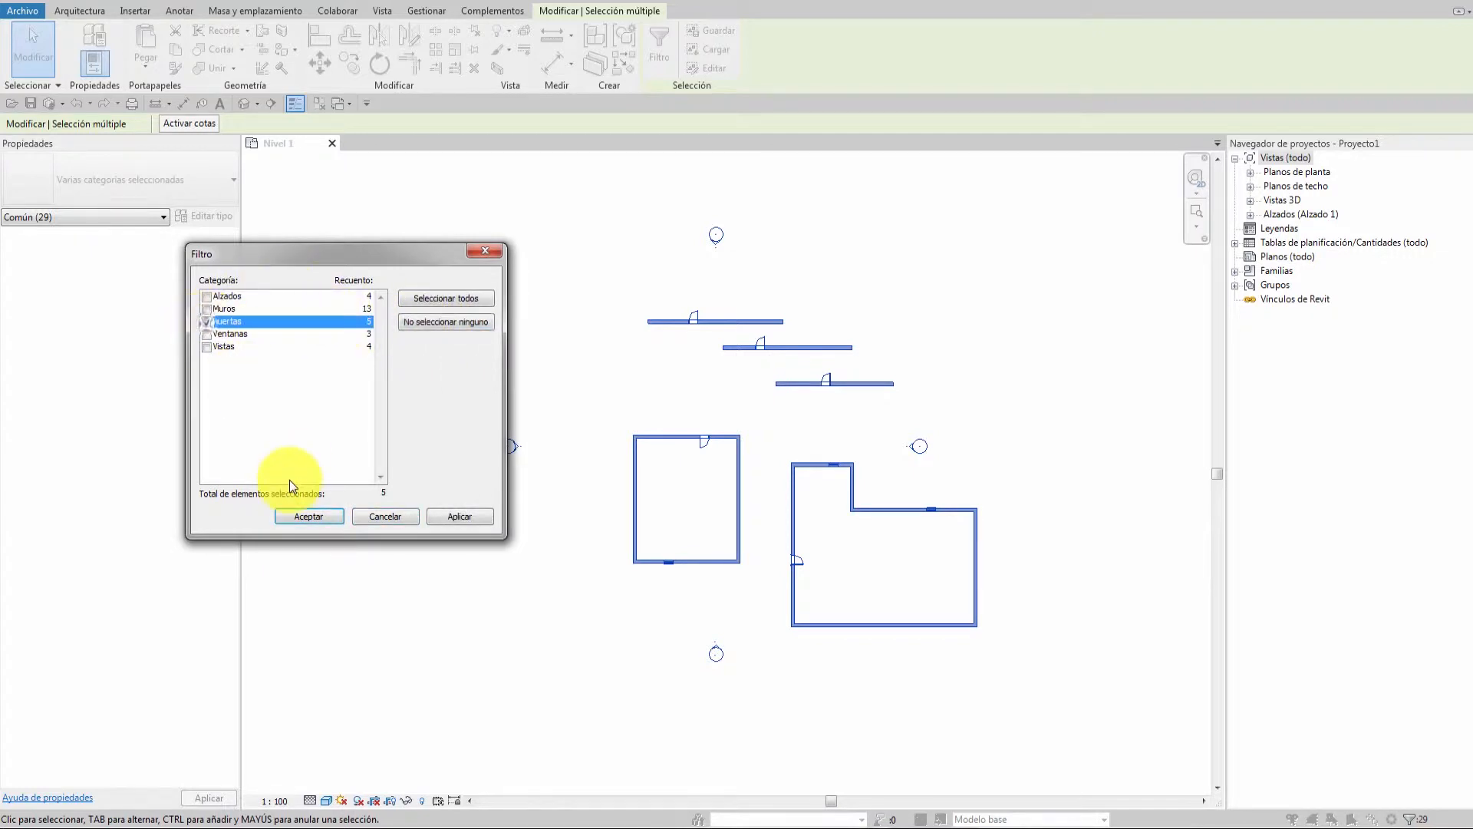
click(307, 515)
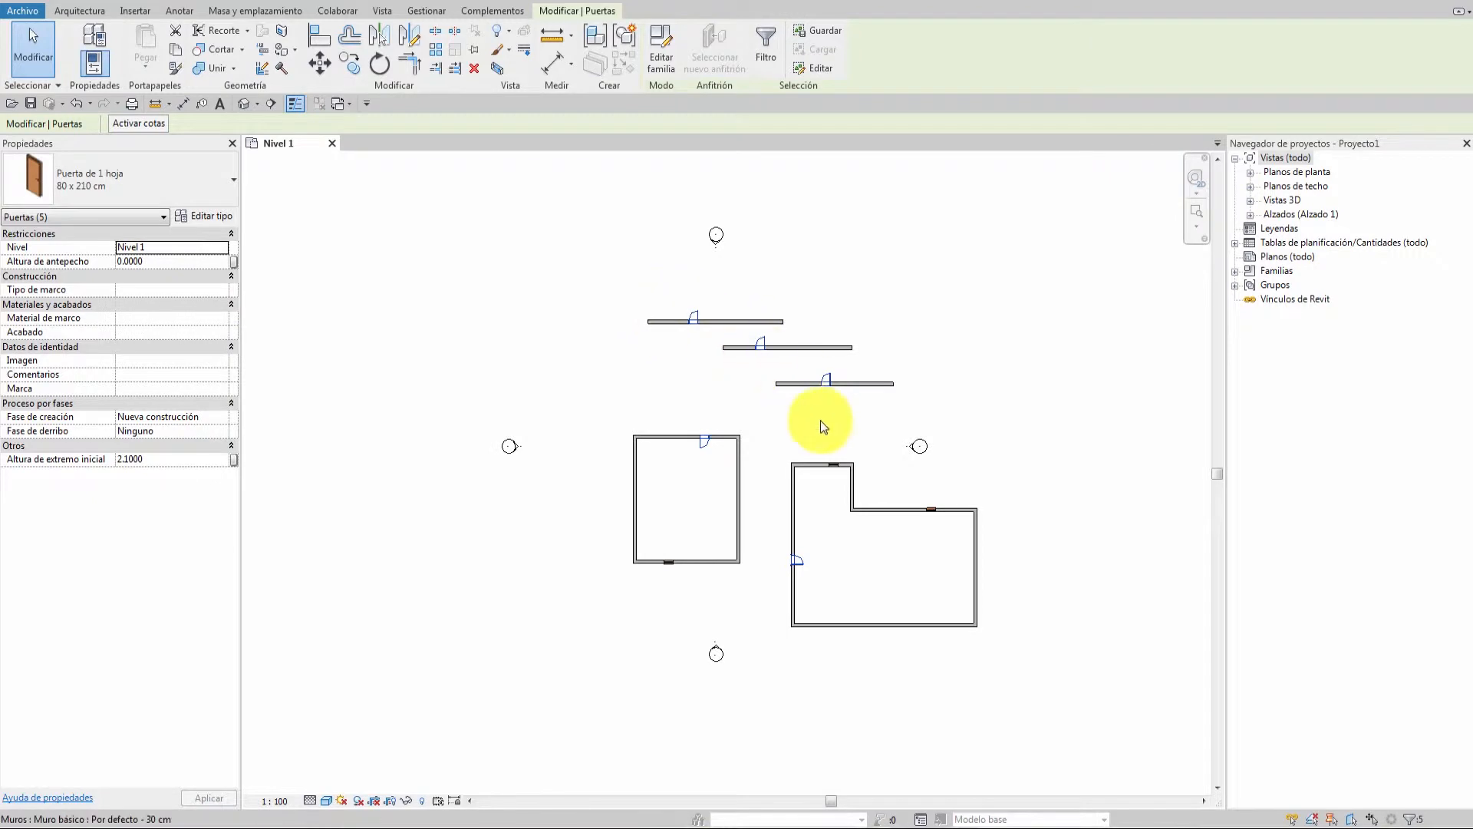
Check the five selected doors in the plan and delete them.
scroll(826, 381, up, 6)
scroll(908, 313, down, 8)
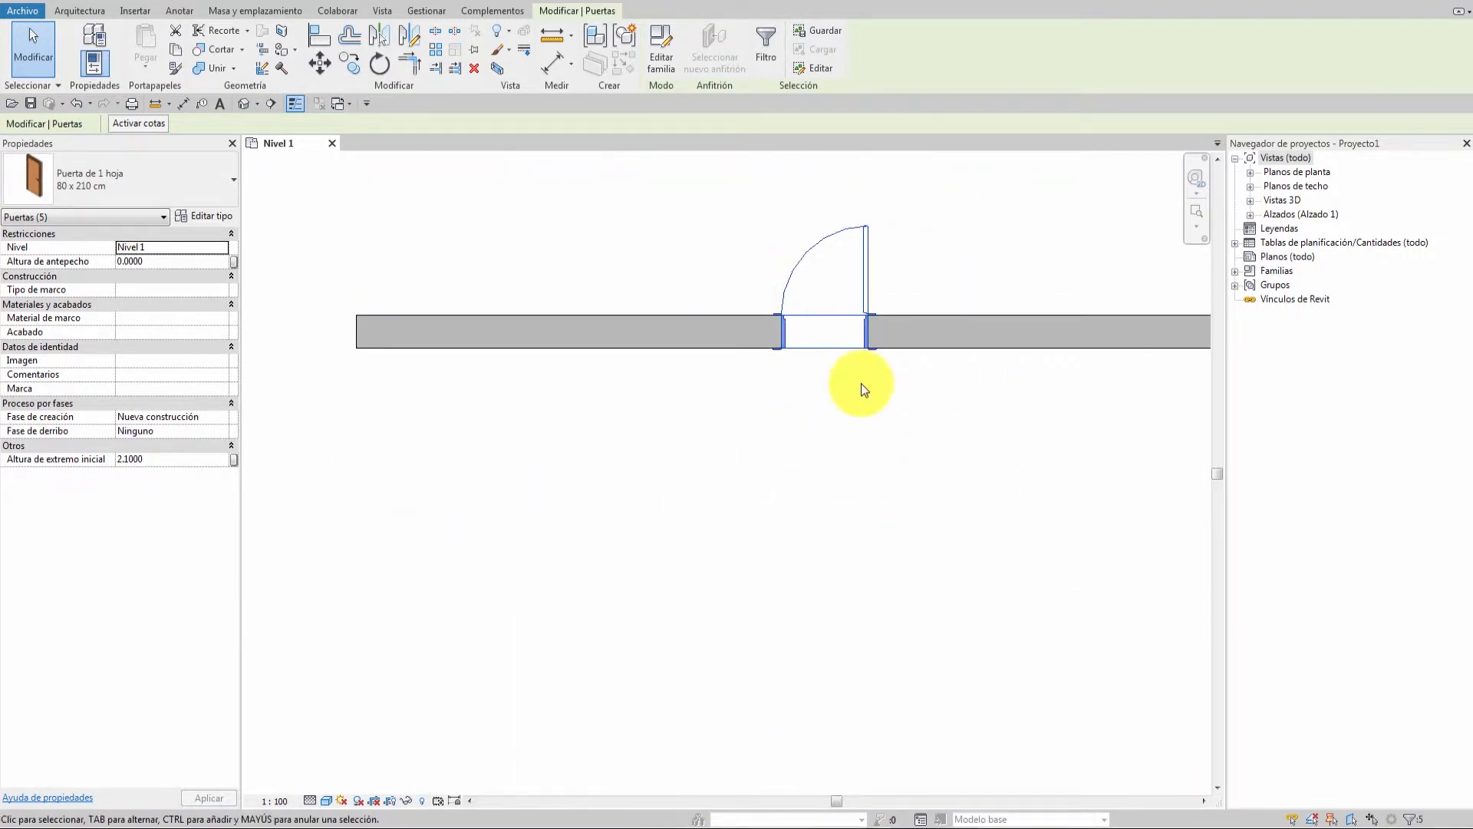
scroll(781, 431, up, 2)
scroll(781, 434, down, 3)
scroll(783, 452, up, 2)
middle_drag(783, 479, 743, 469)
scroll(743, 470, down, 1)
key(Delete)
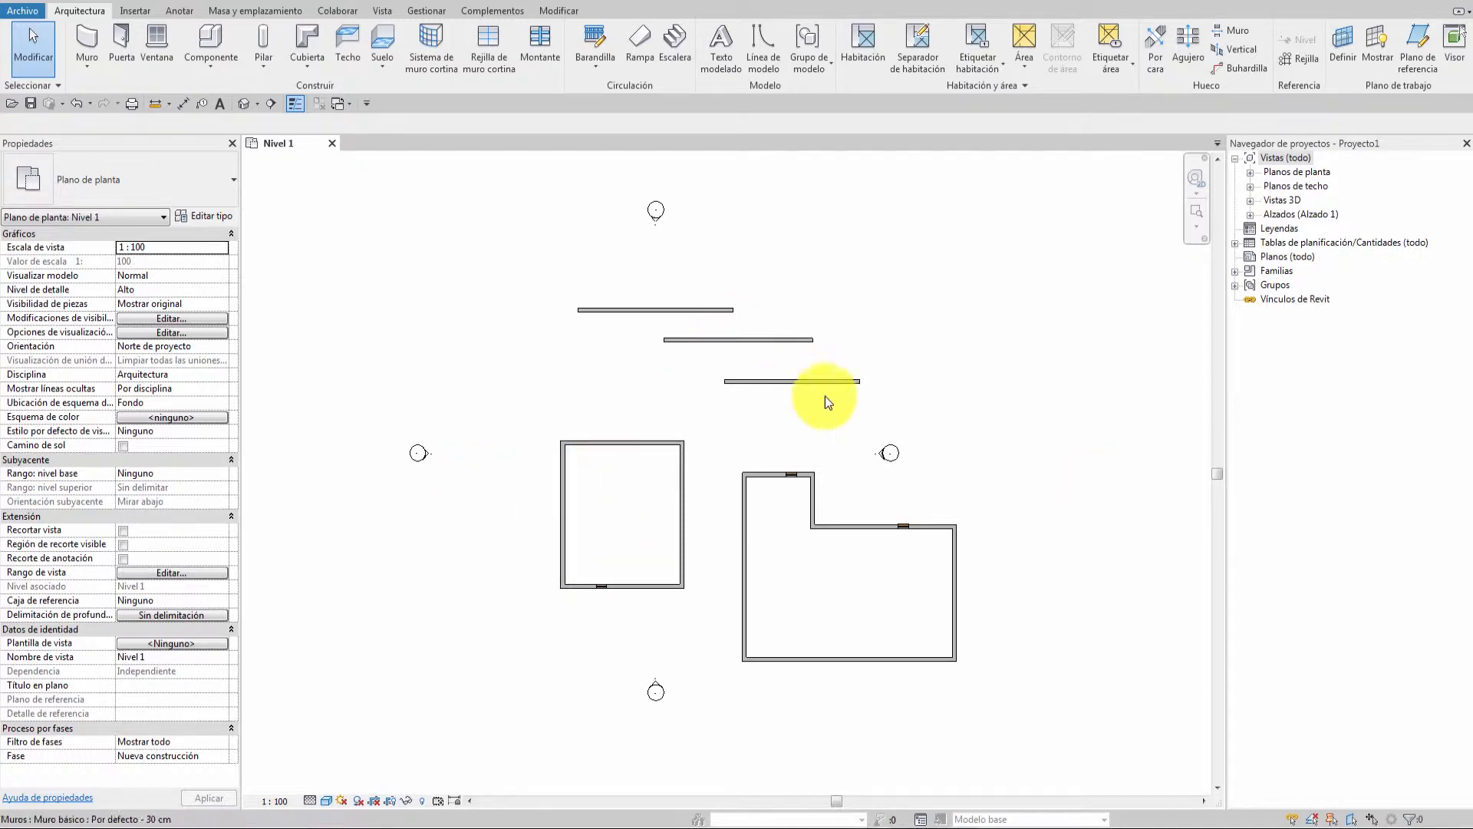
Crossing-window select the three straight 30 cm horizontal walls above the buildings.
drag(864, 227, 687, 408)
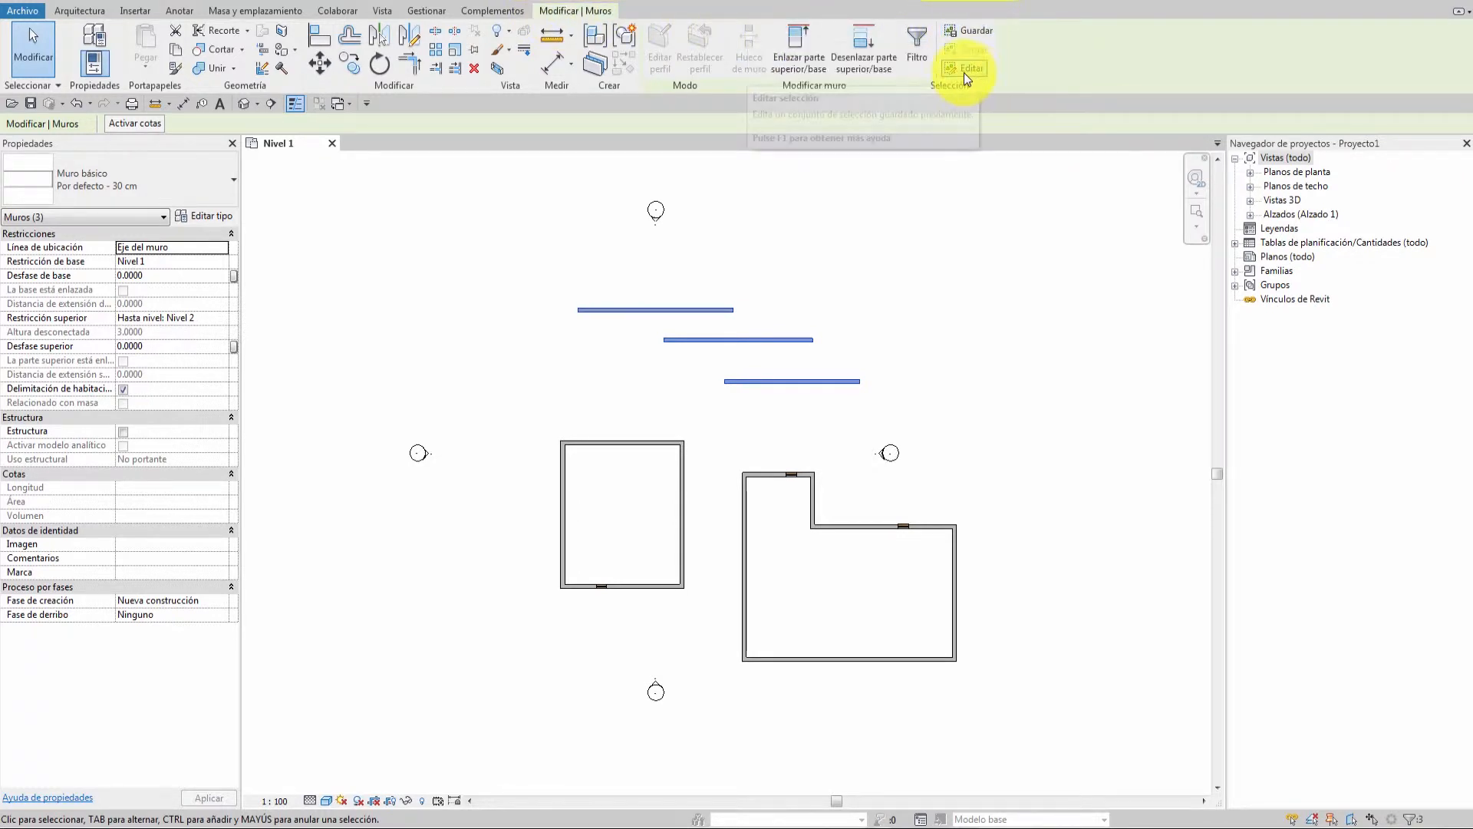
Save the three selected walls as selection set '3m', then clear the selection.
click(970, 32)
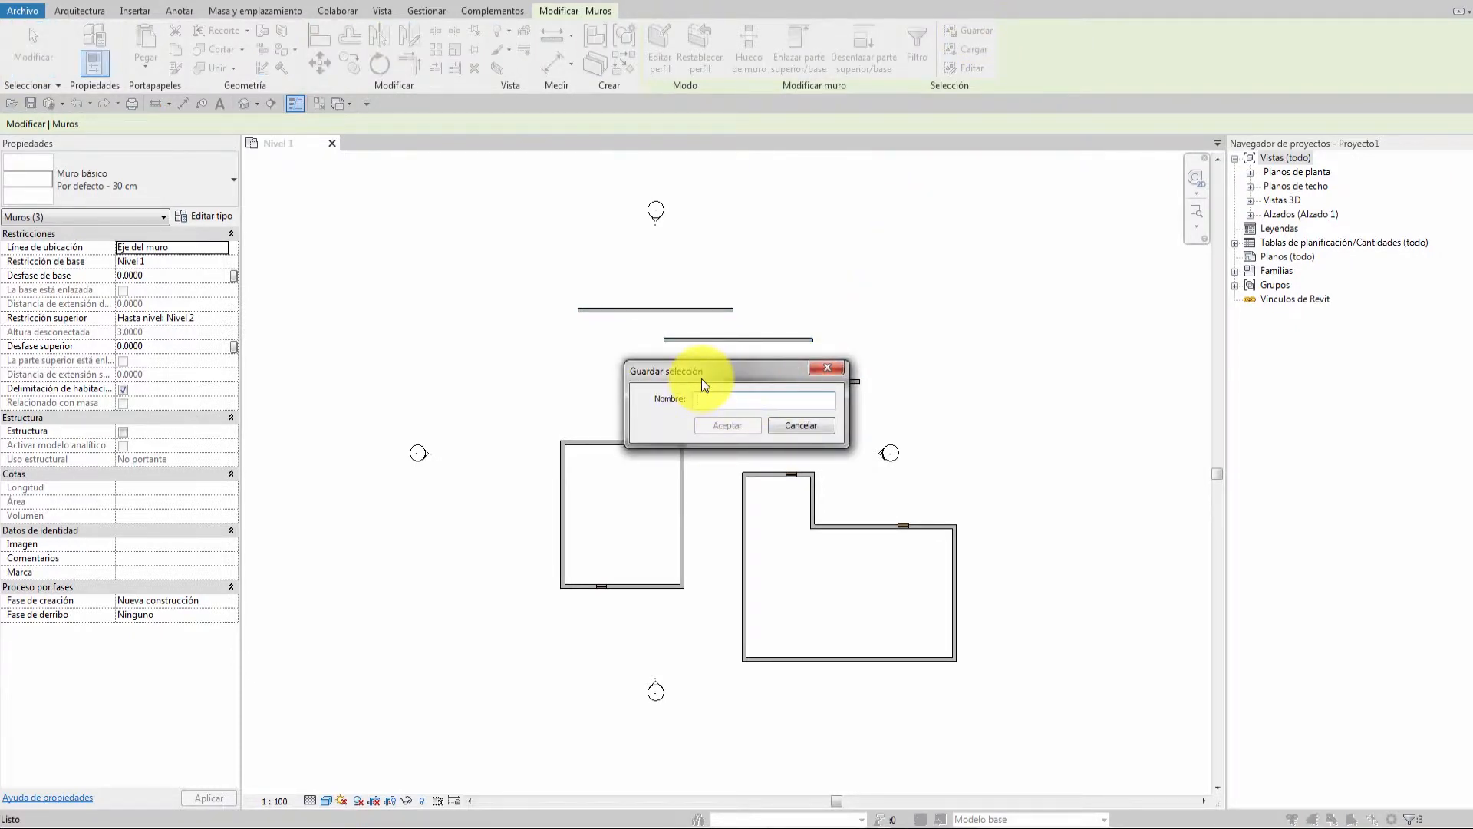
text(3m)
click(734, 425)
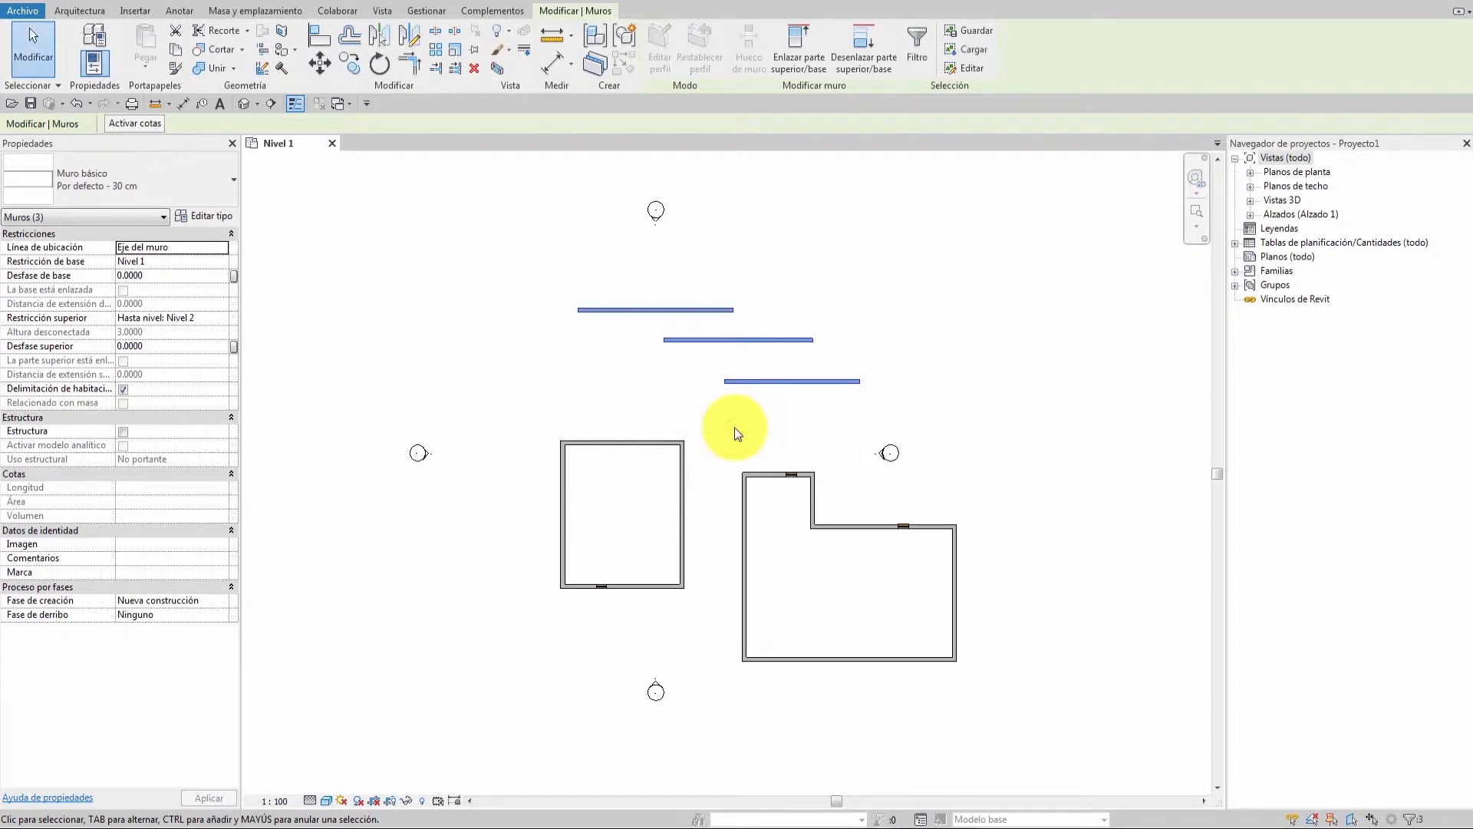
click(910, 374)
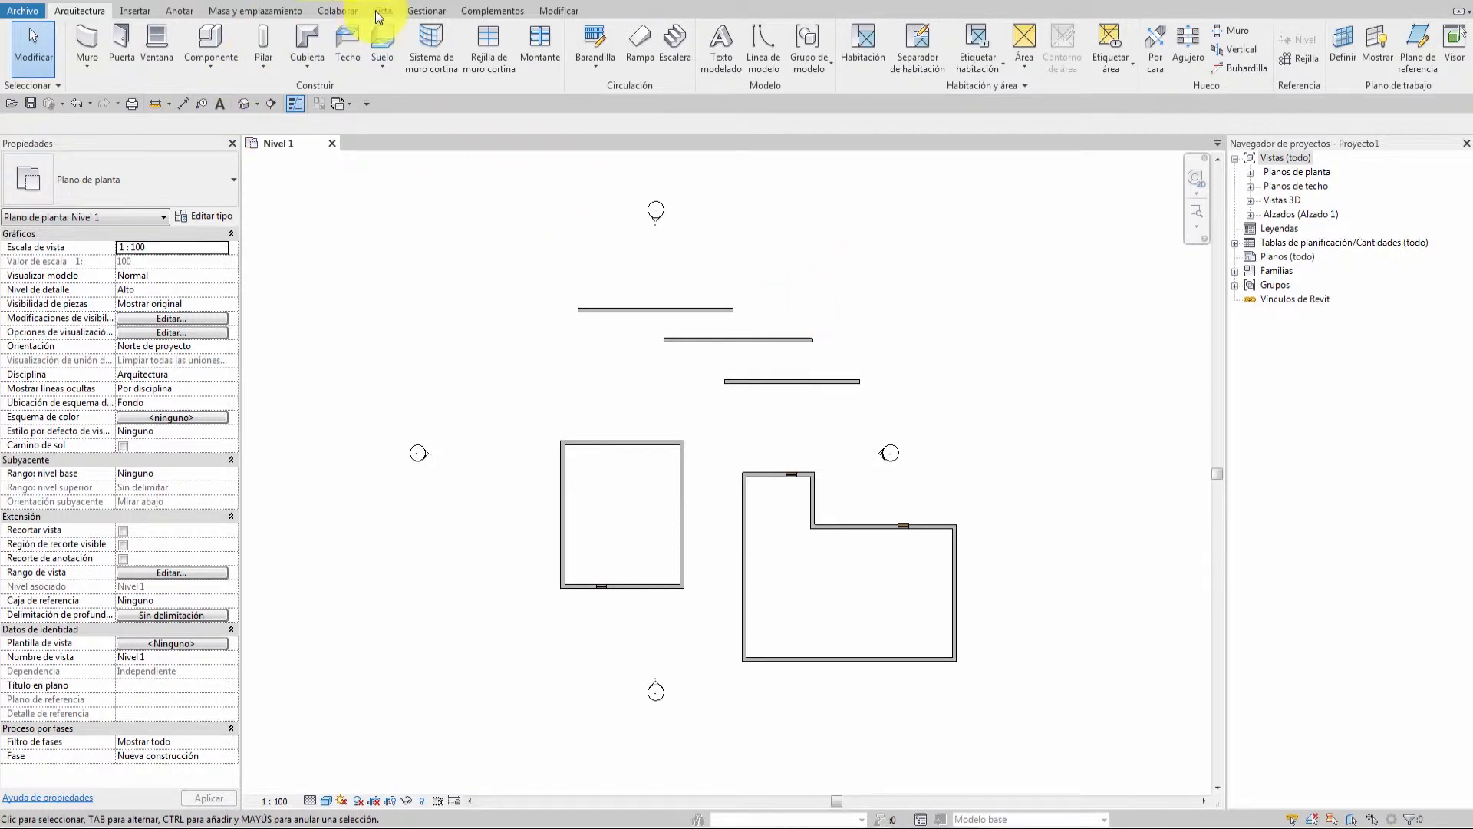
click(425, 12)
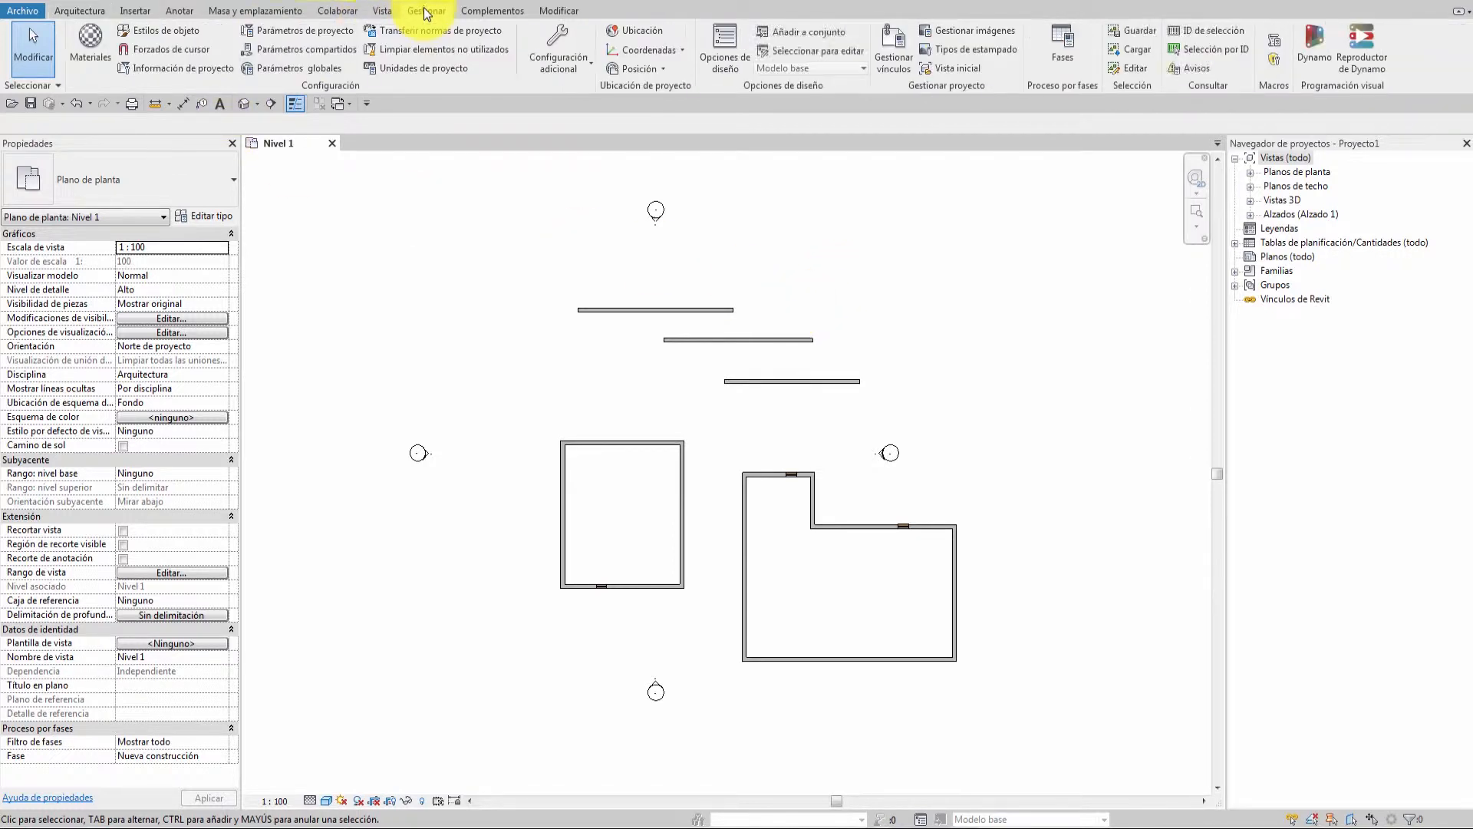
Load the saved '3m' selection to reselect the three walls, then deselect them.
click(1136, 50)
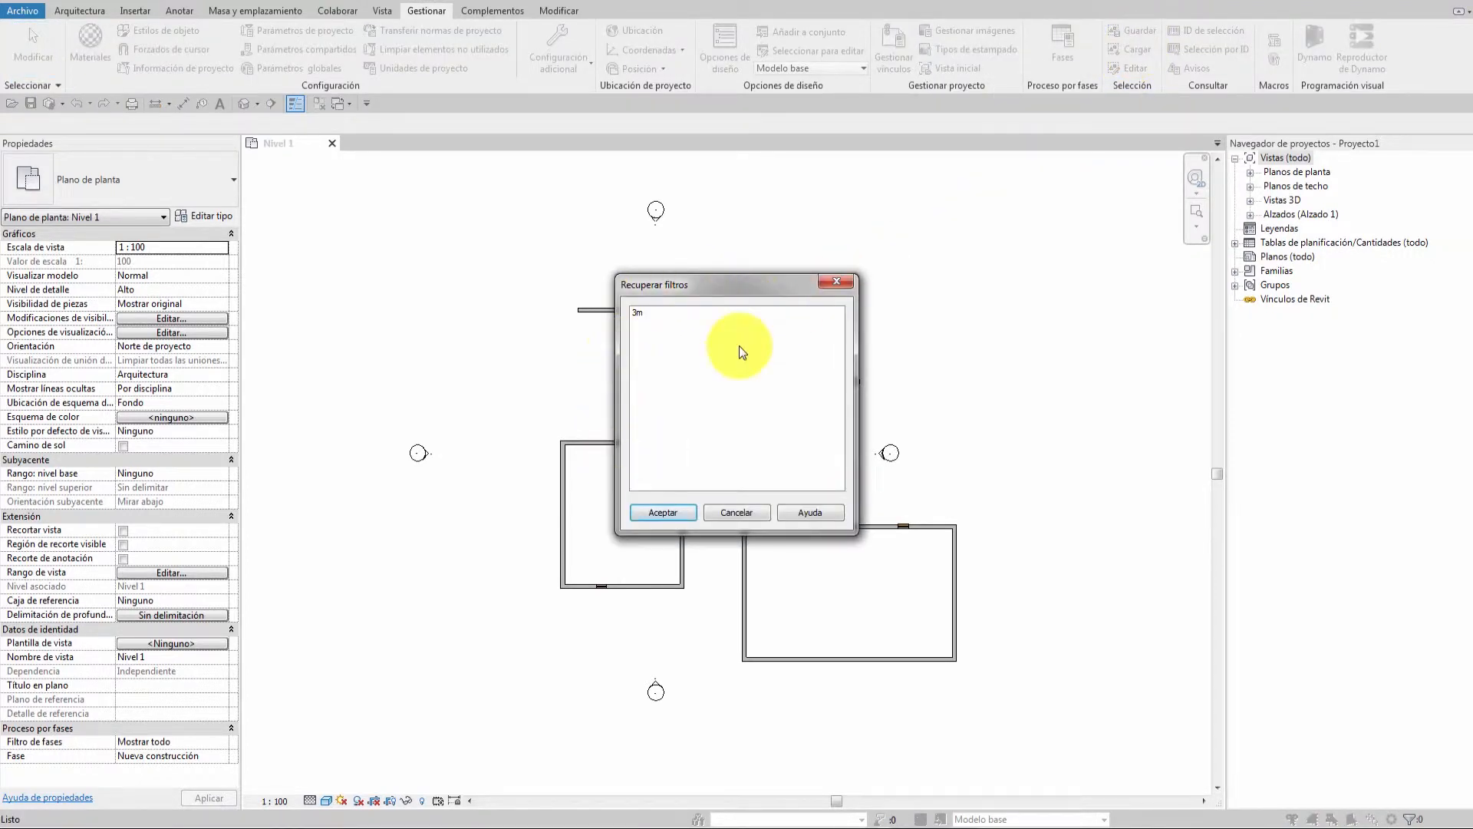
click(638, 312)
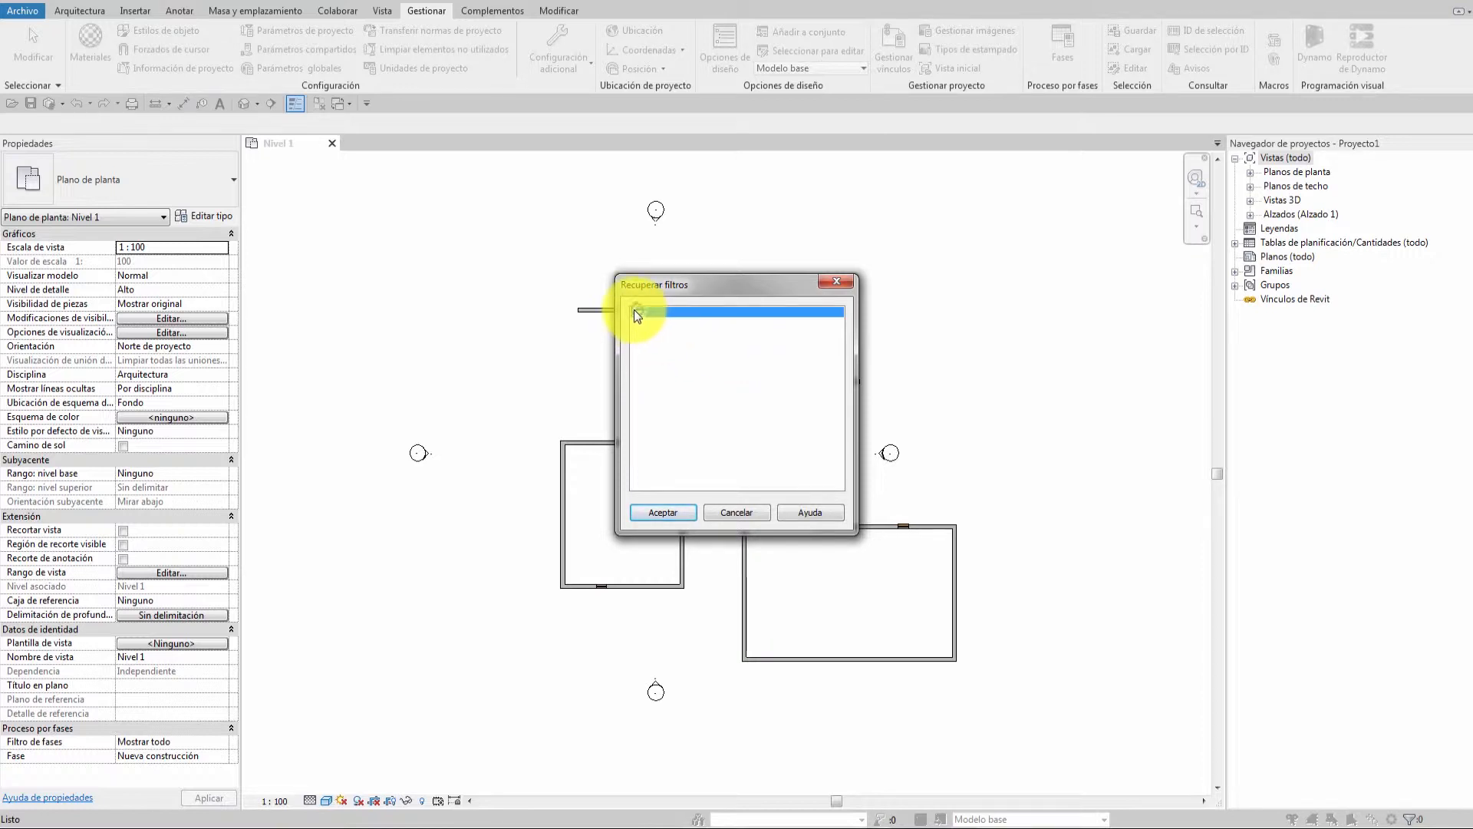
click(664, 513)
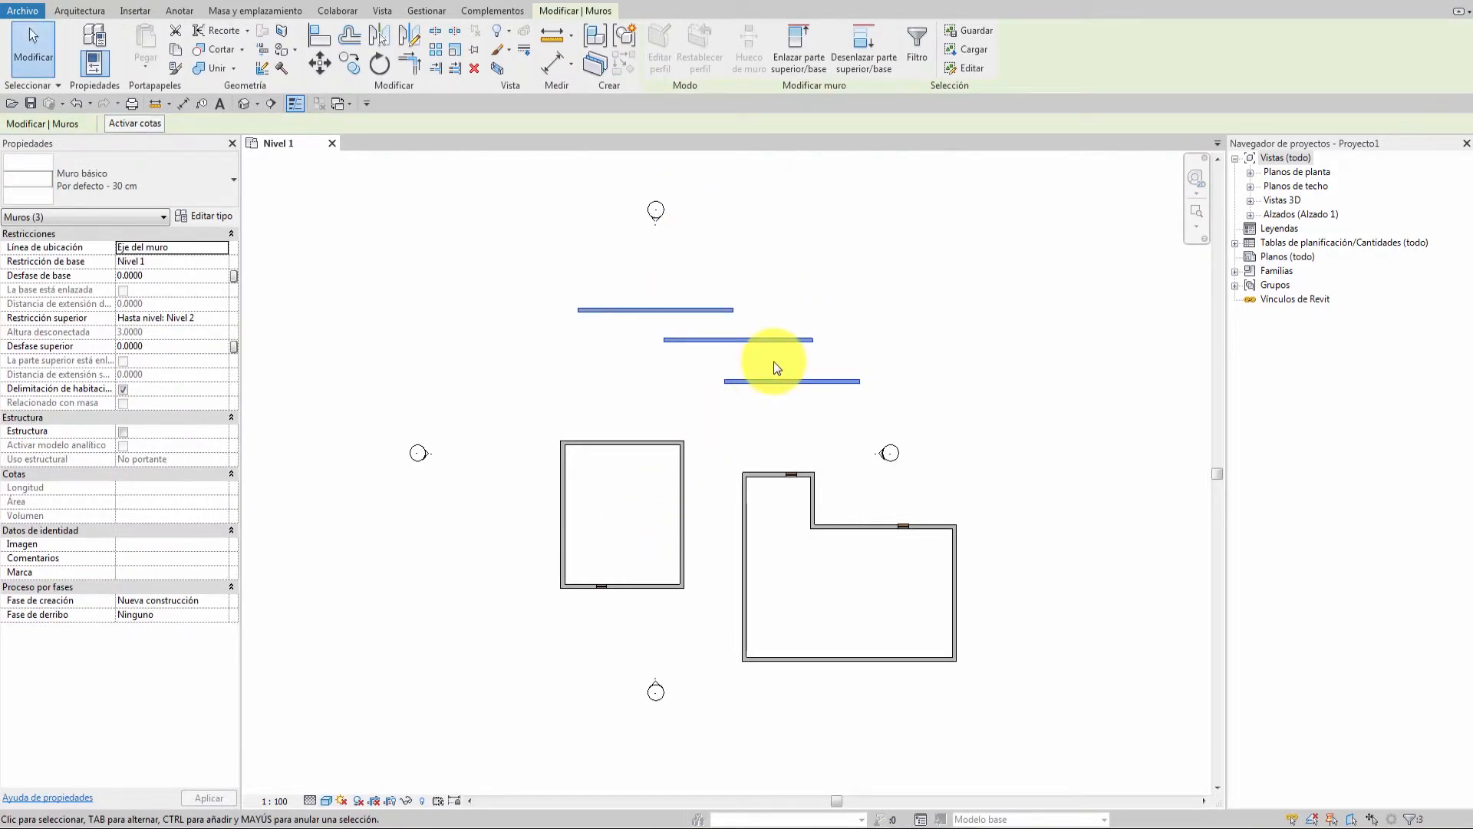
key(Escape)
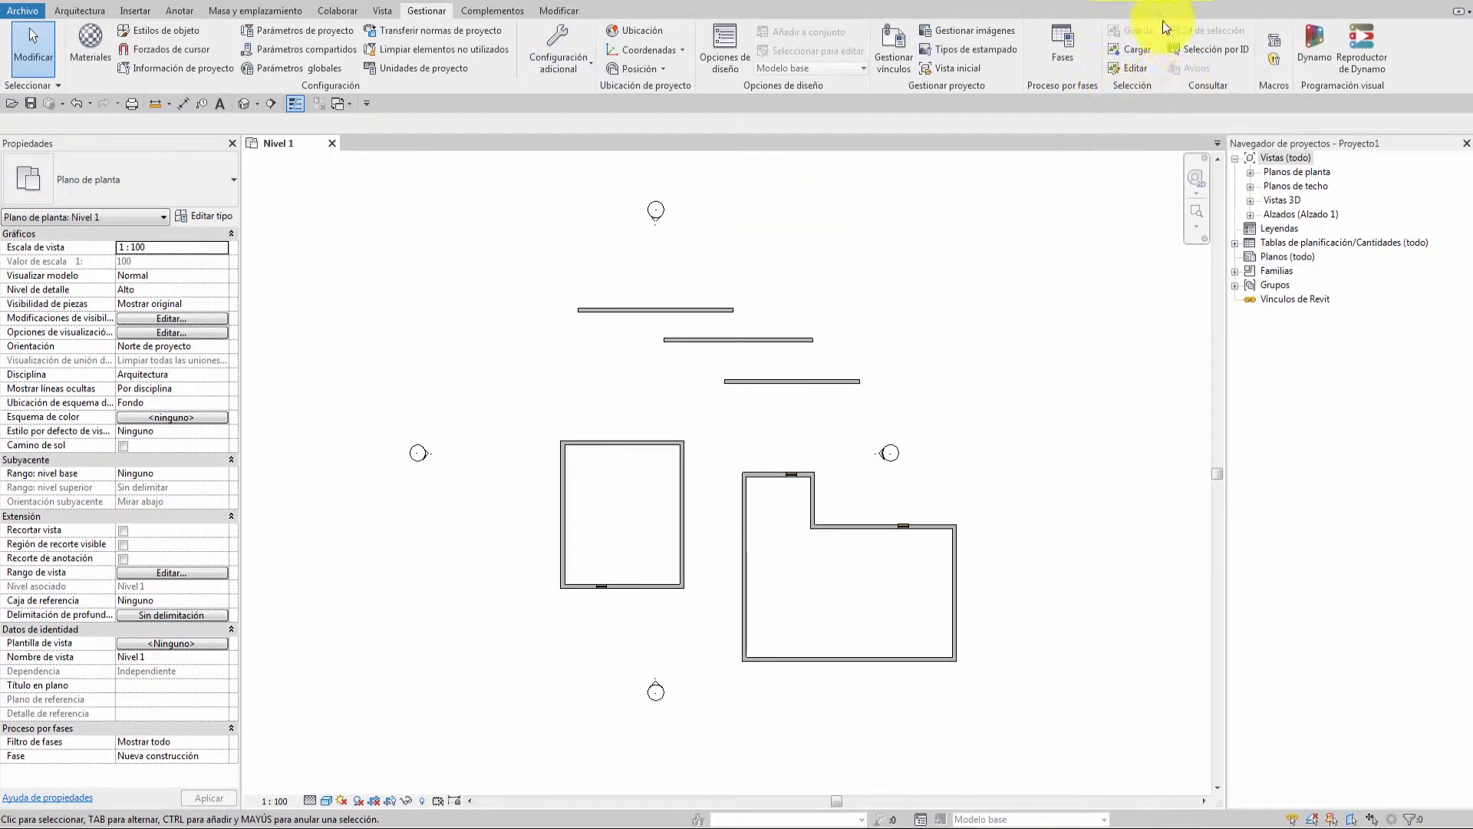
click(1131, 68)
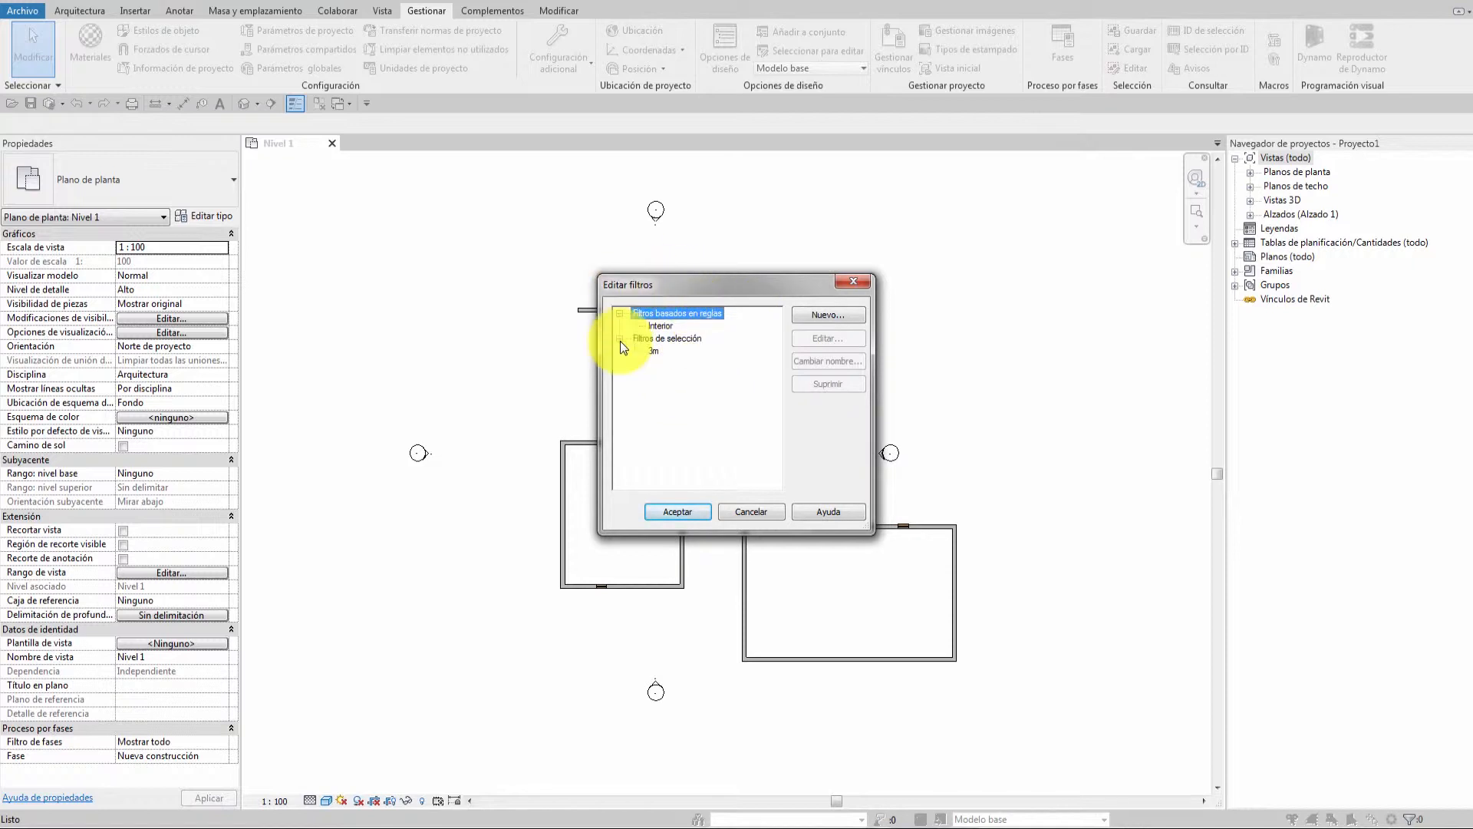
Edit the '3m' selection set: add the left square's walls and remove the middle horizontal wall.
click(658, 325)
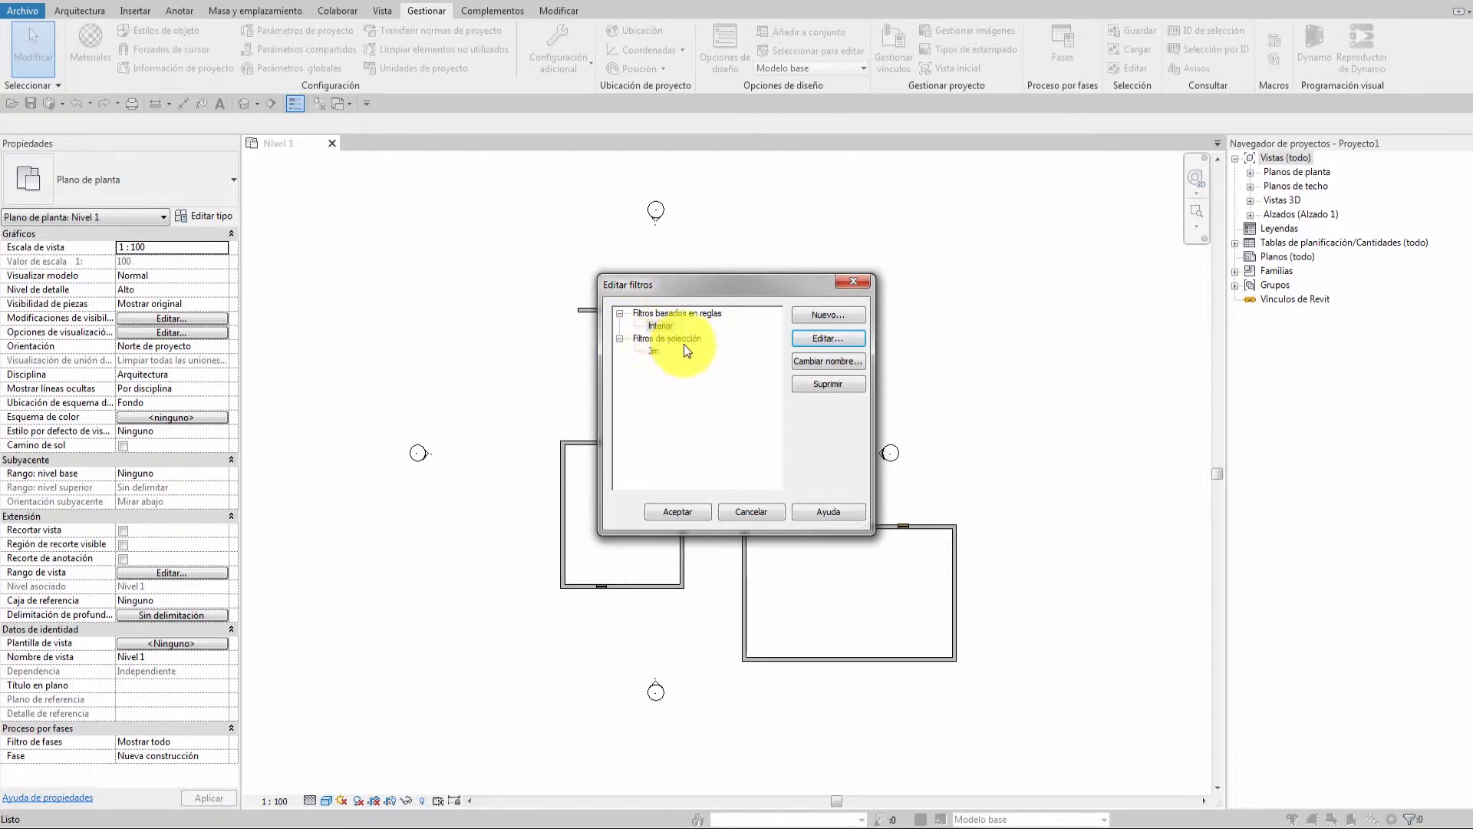
click(652, 350)
click(828, 339)
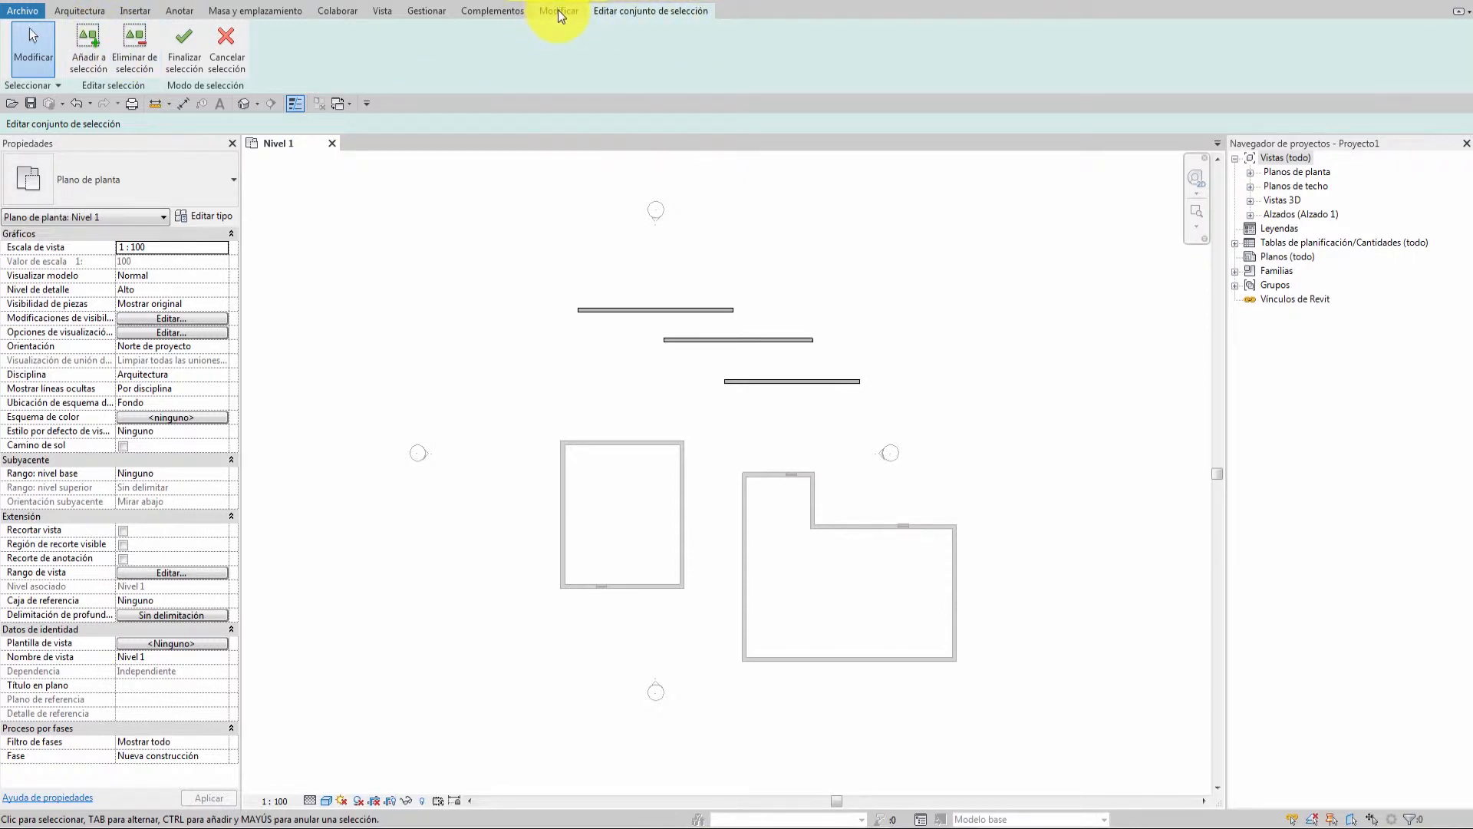
click(88, 44)
click(591, 441)
click(563, 477)
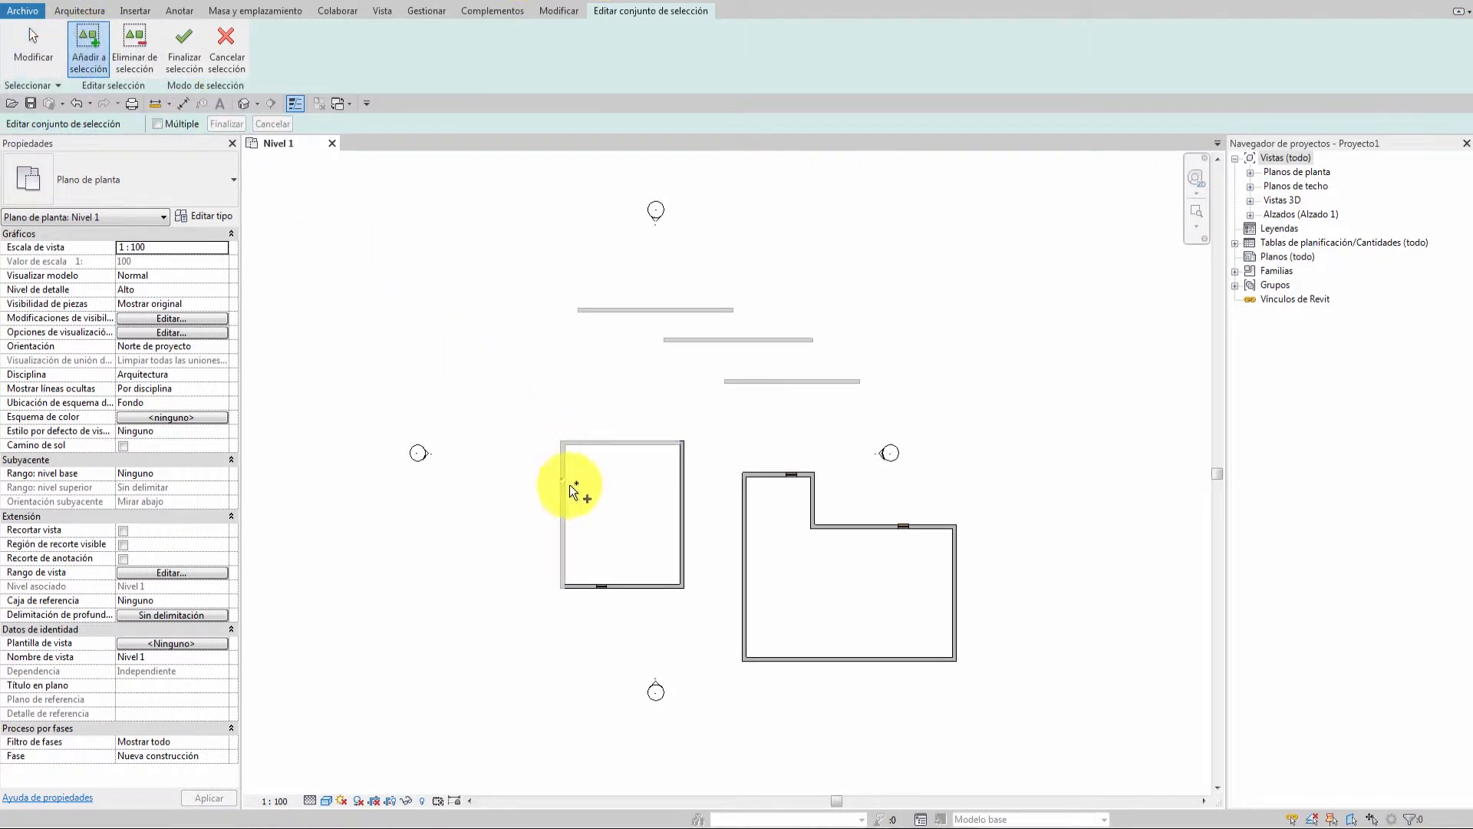
click(136, 45)
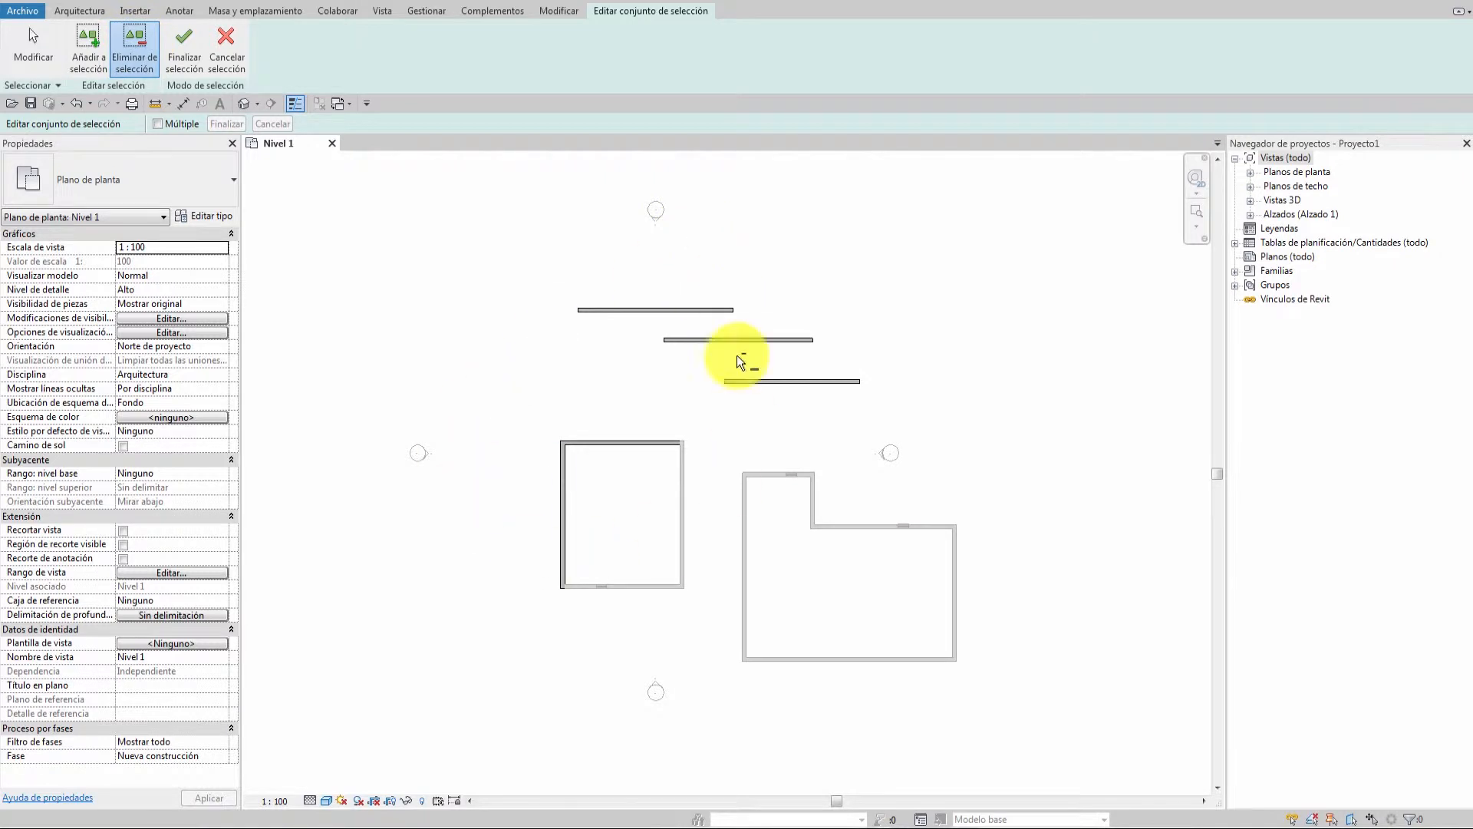
click(757, 340)
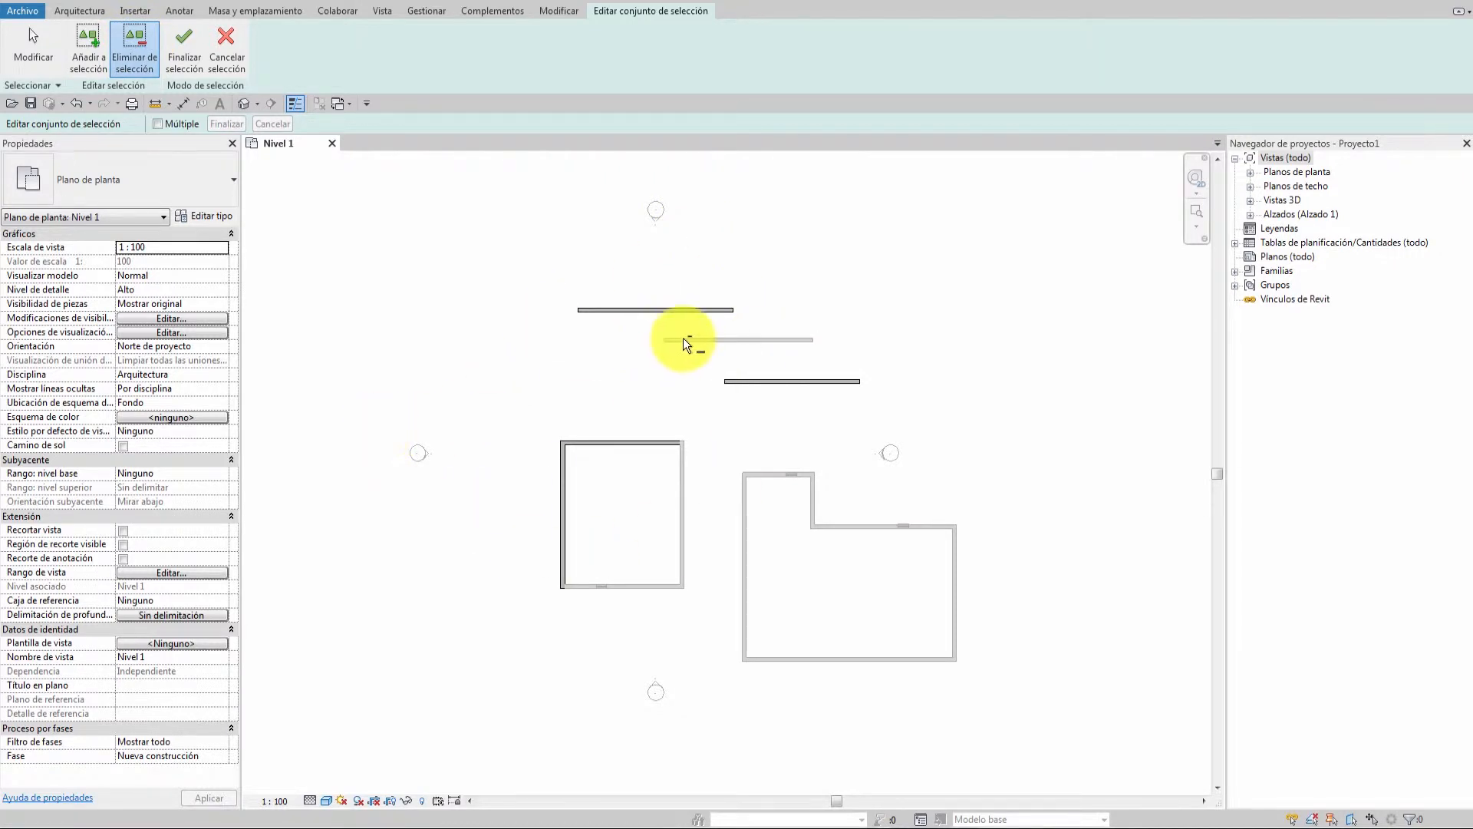
click(186, 46)
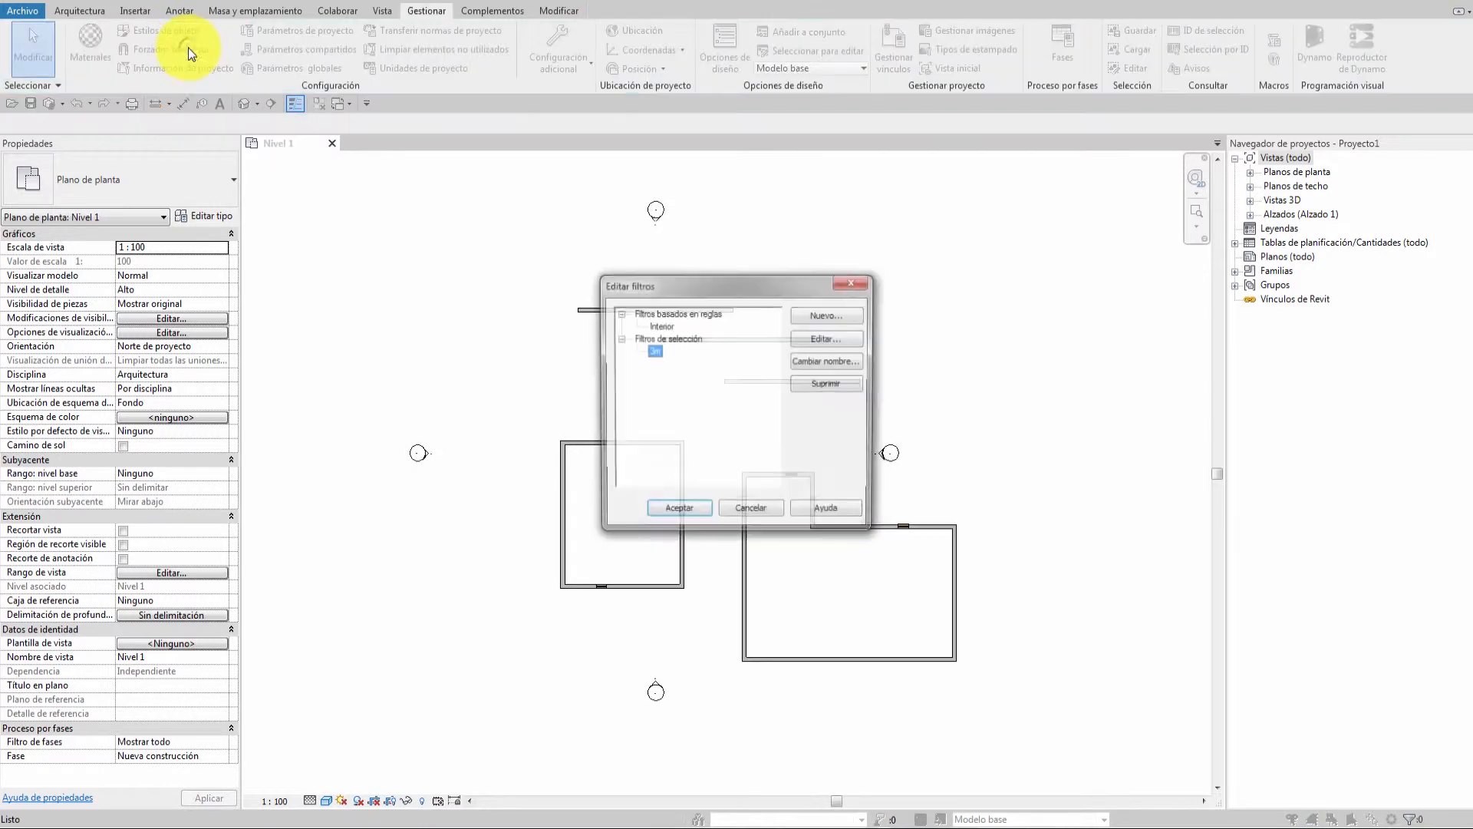
click(675, 511)
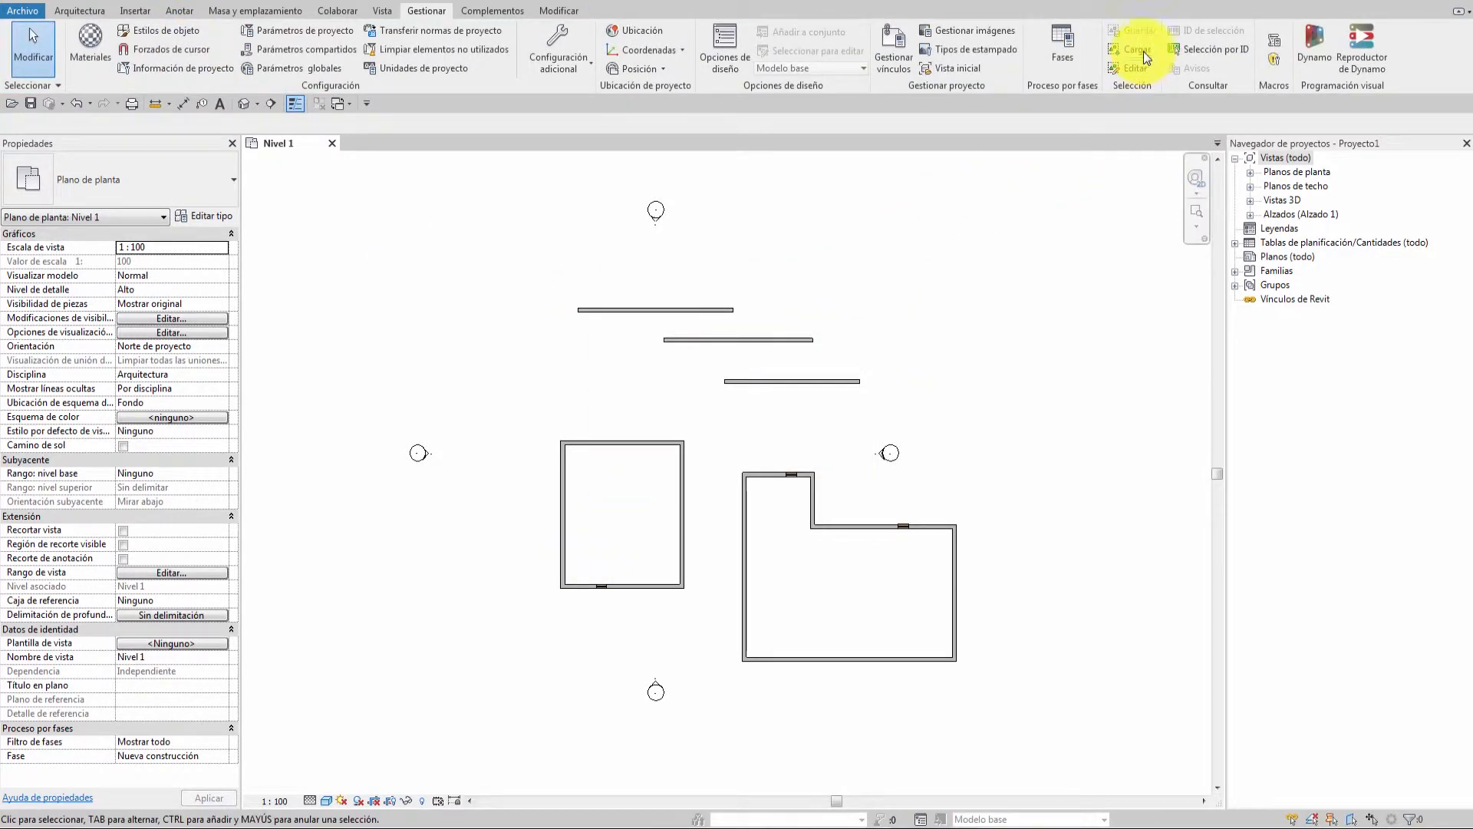
Load the updated saved selection to reselect its four walls.
click(1142, 53)
click(636, 312)
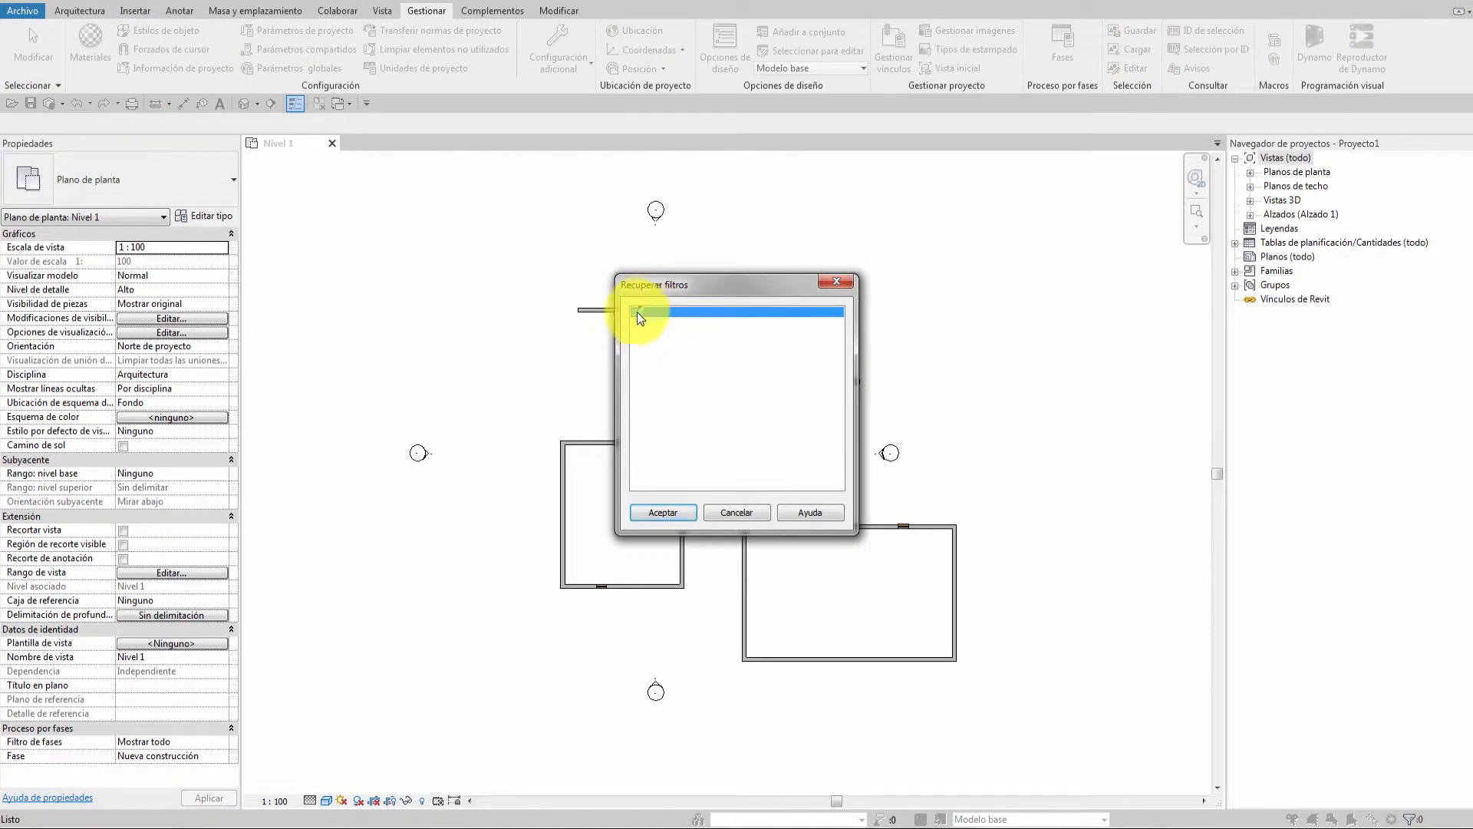
click(663, 512)
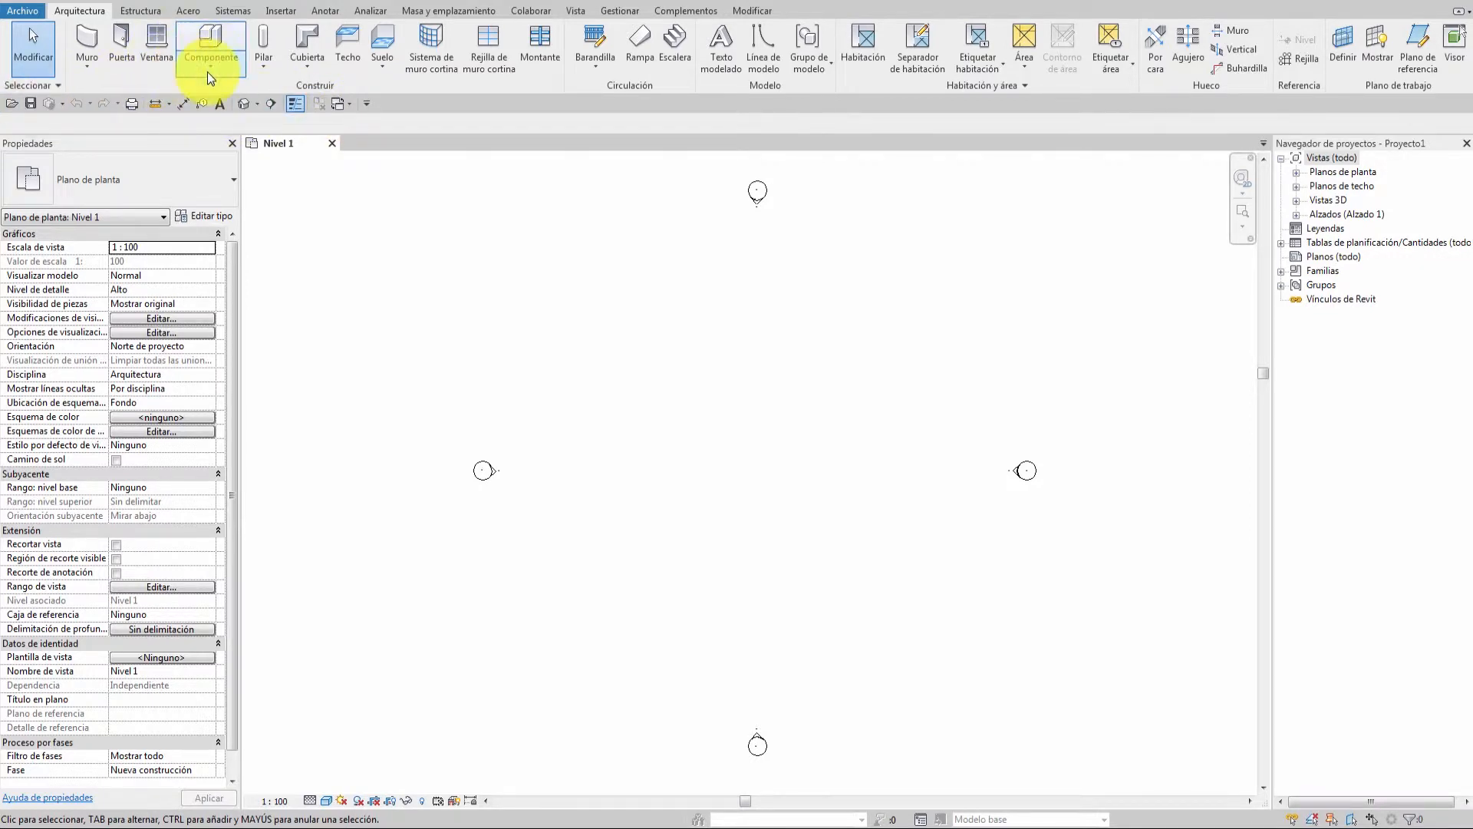
Open the Quick Access Toolbar's customize dropdown menu.
click(366, 103)
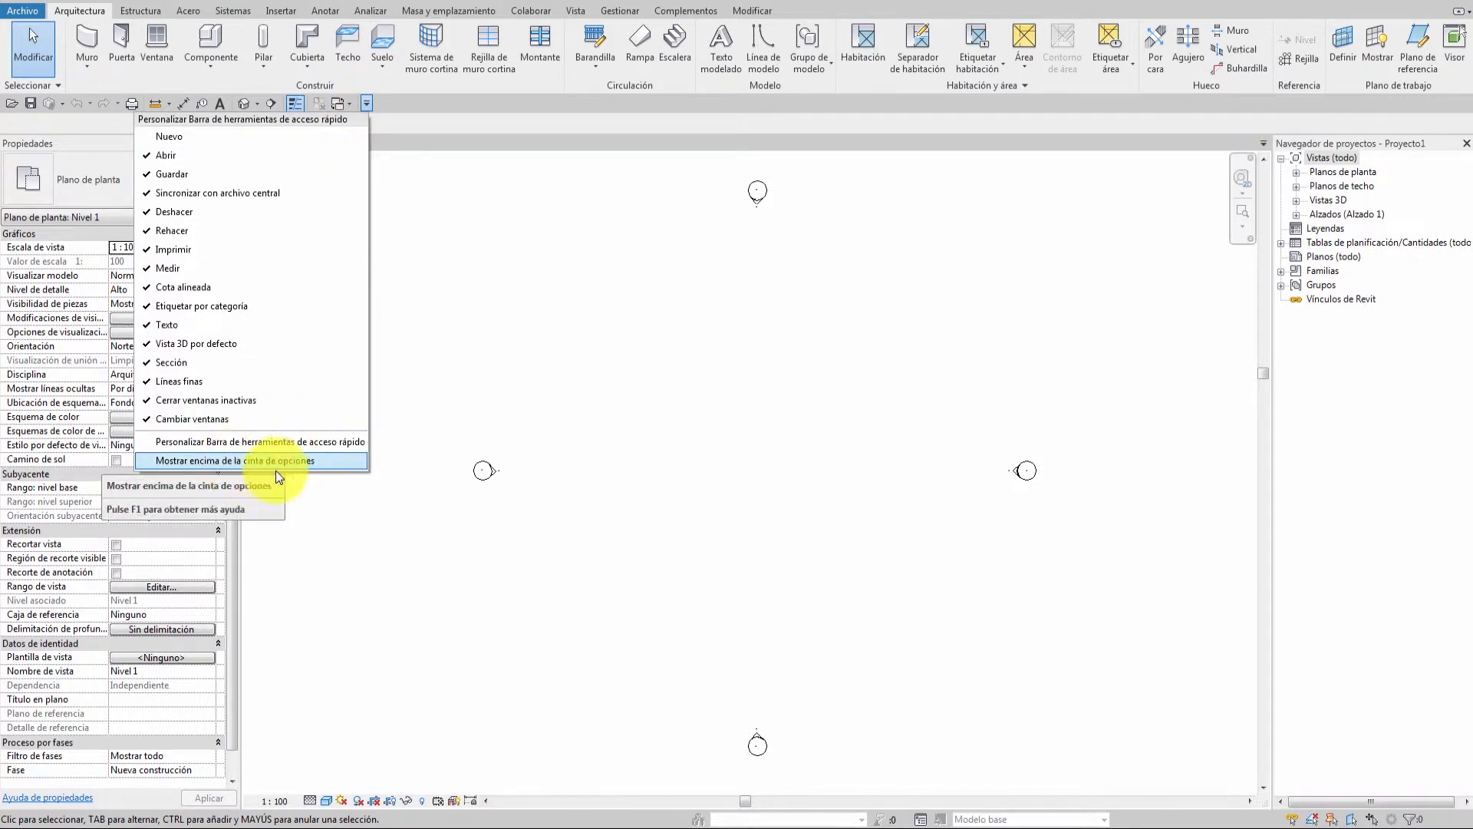
Dismiss the Quick Access Toolbar customize menu without changing any commands.
click(431, 105)
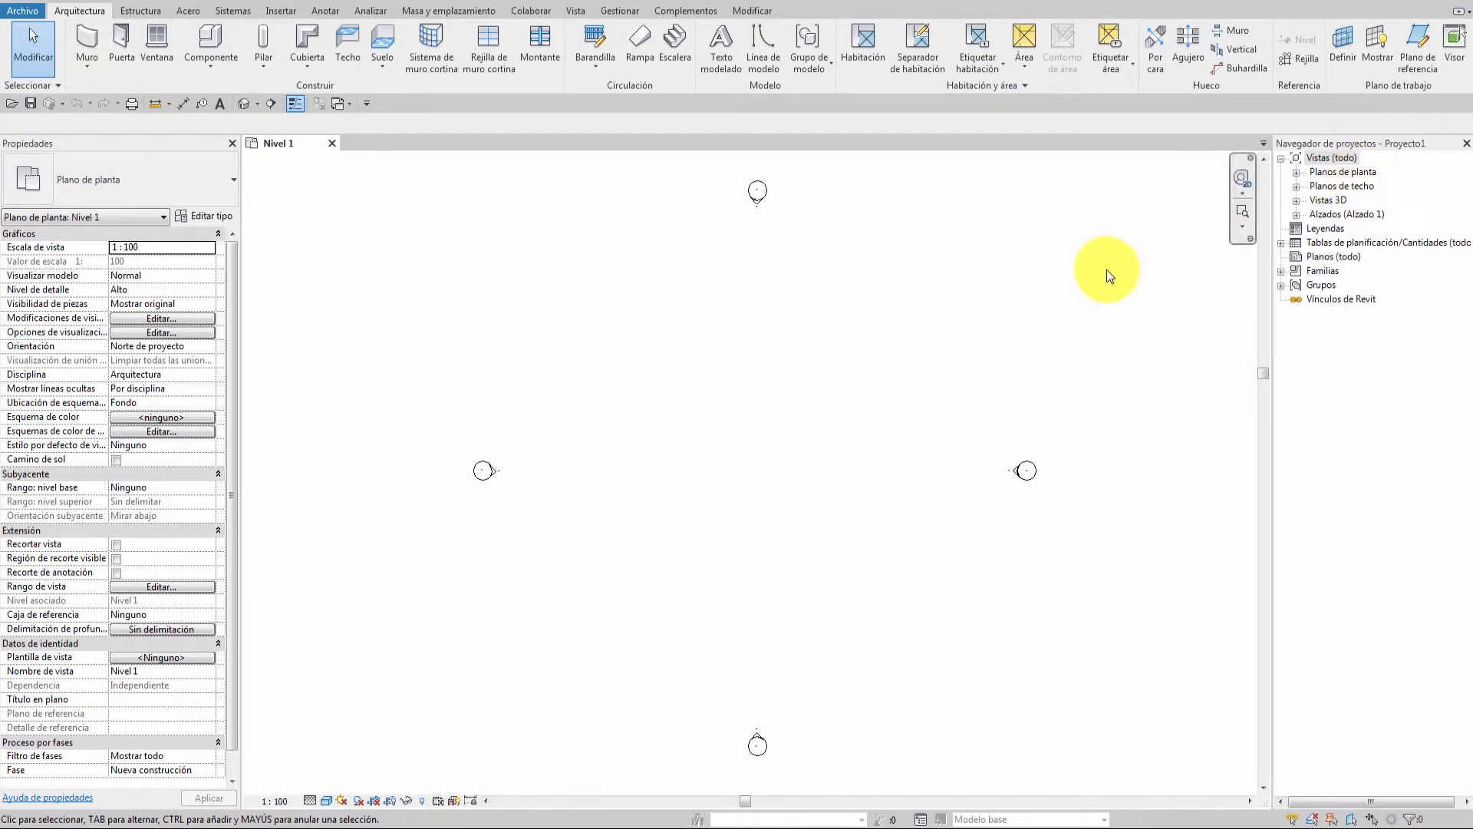
drag(1378, 152, 98, 799)
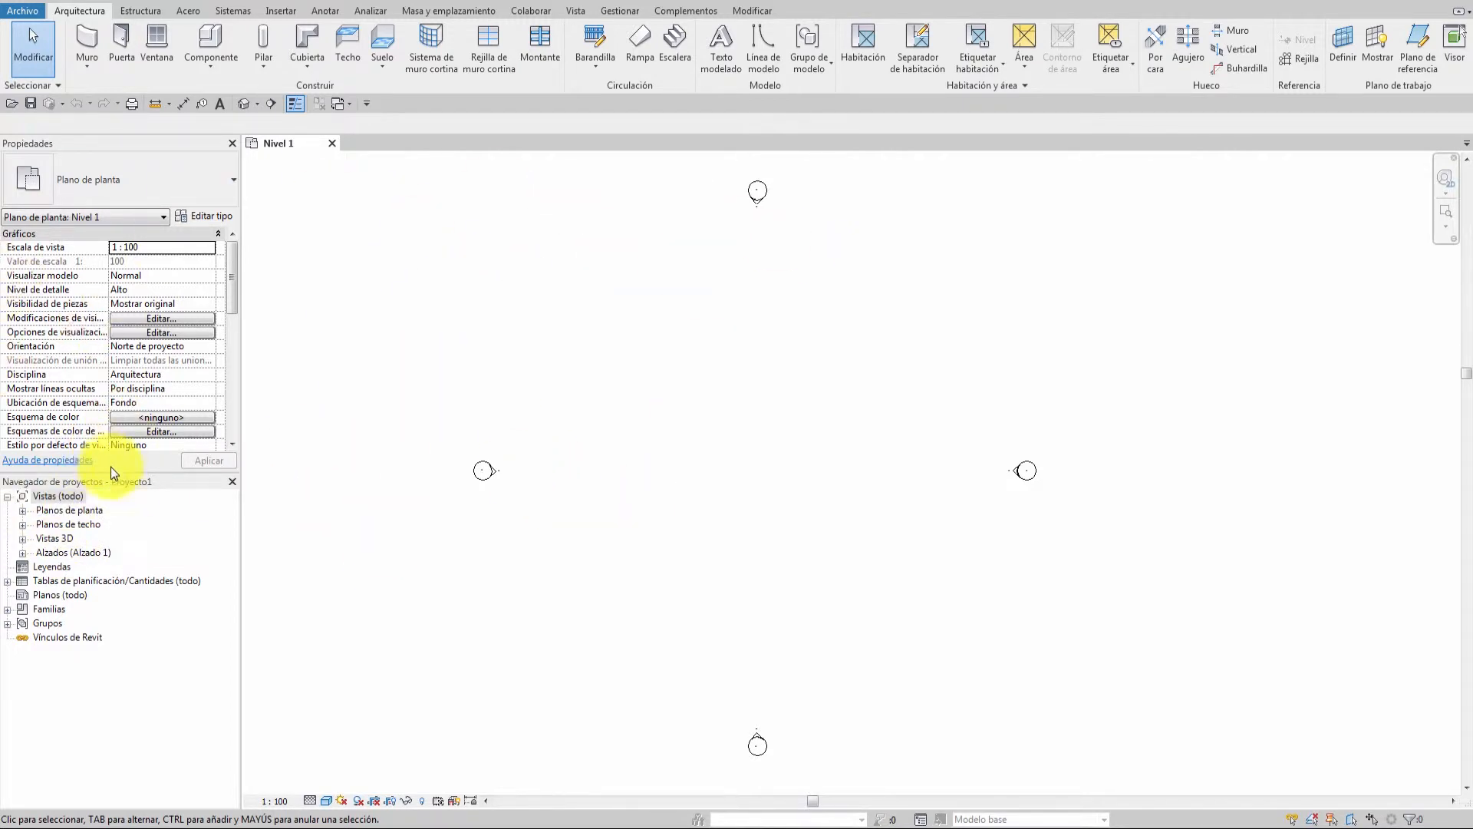
drag(108, 483, 1458, 476)
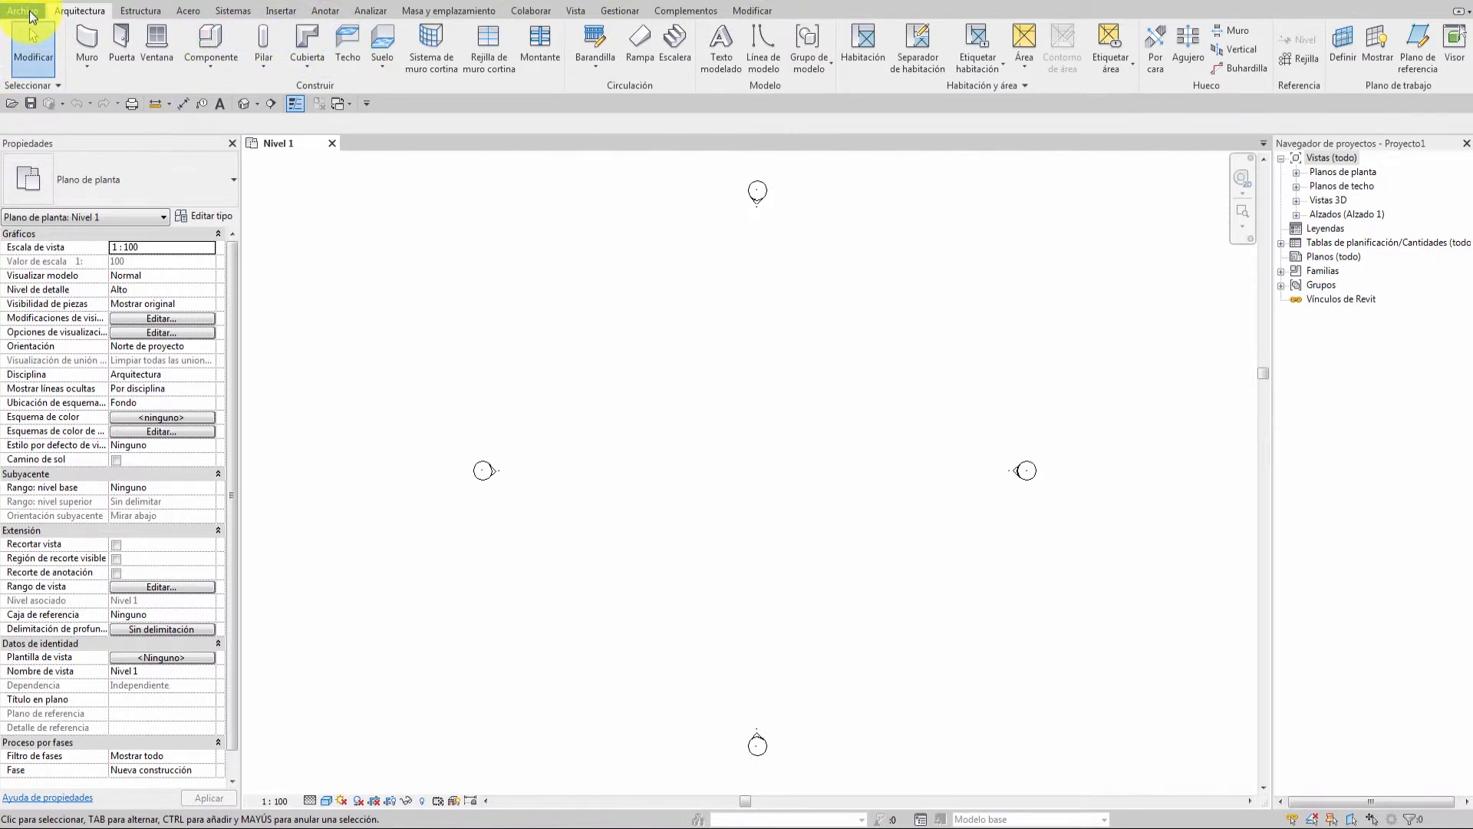
click(30, 15)
In Opciones > Interfaz de usuario, turn off structure, mechanical, electrical, piping and energy analysis tools.
scroll(269, 325, down, 1)
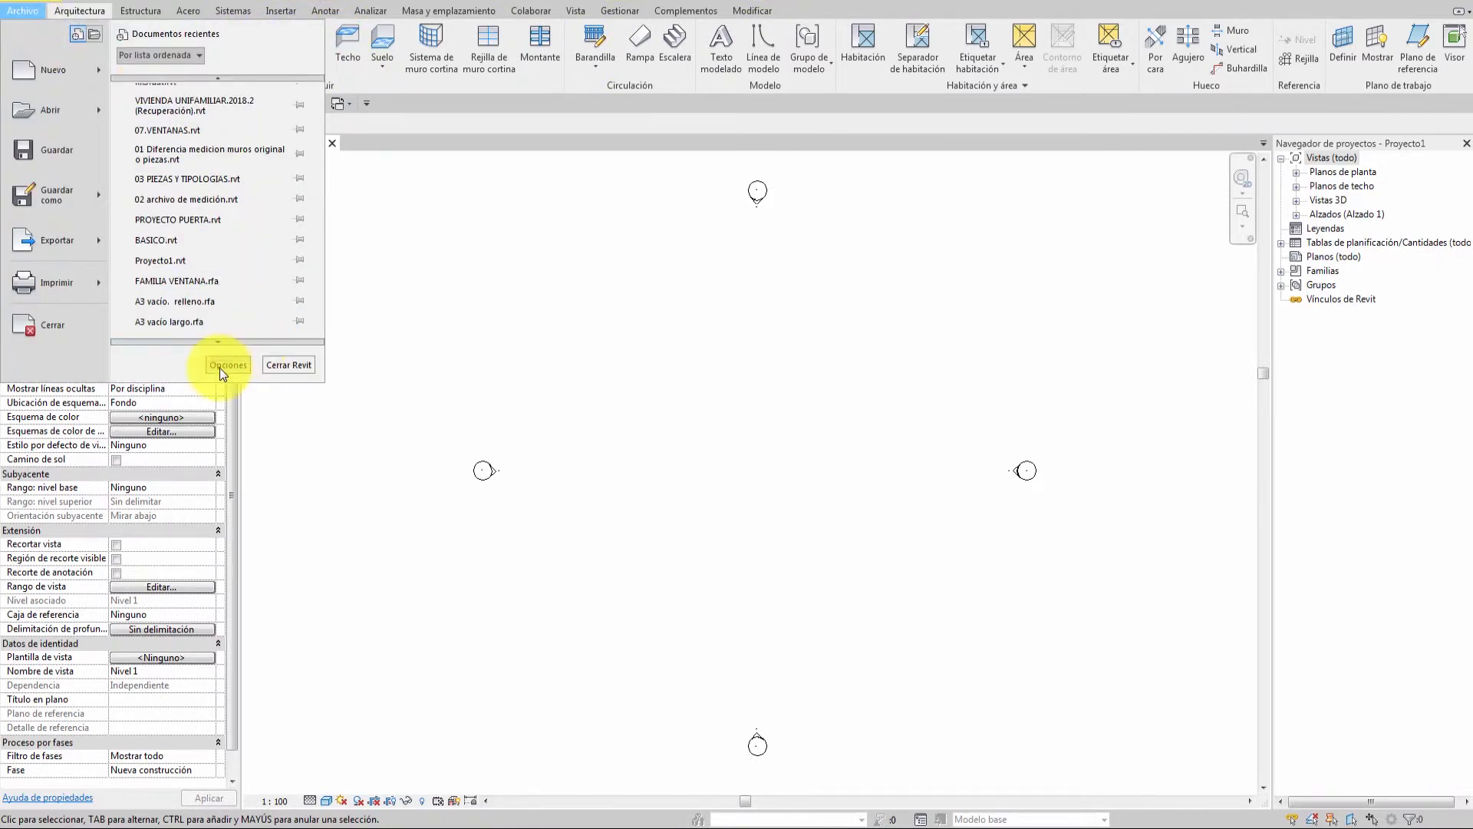
click(228, 365)
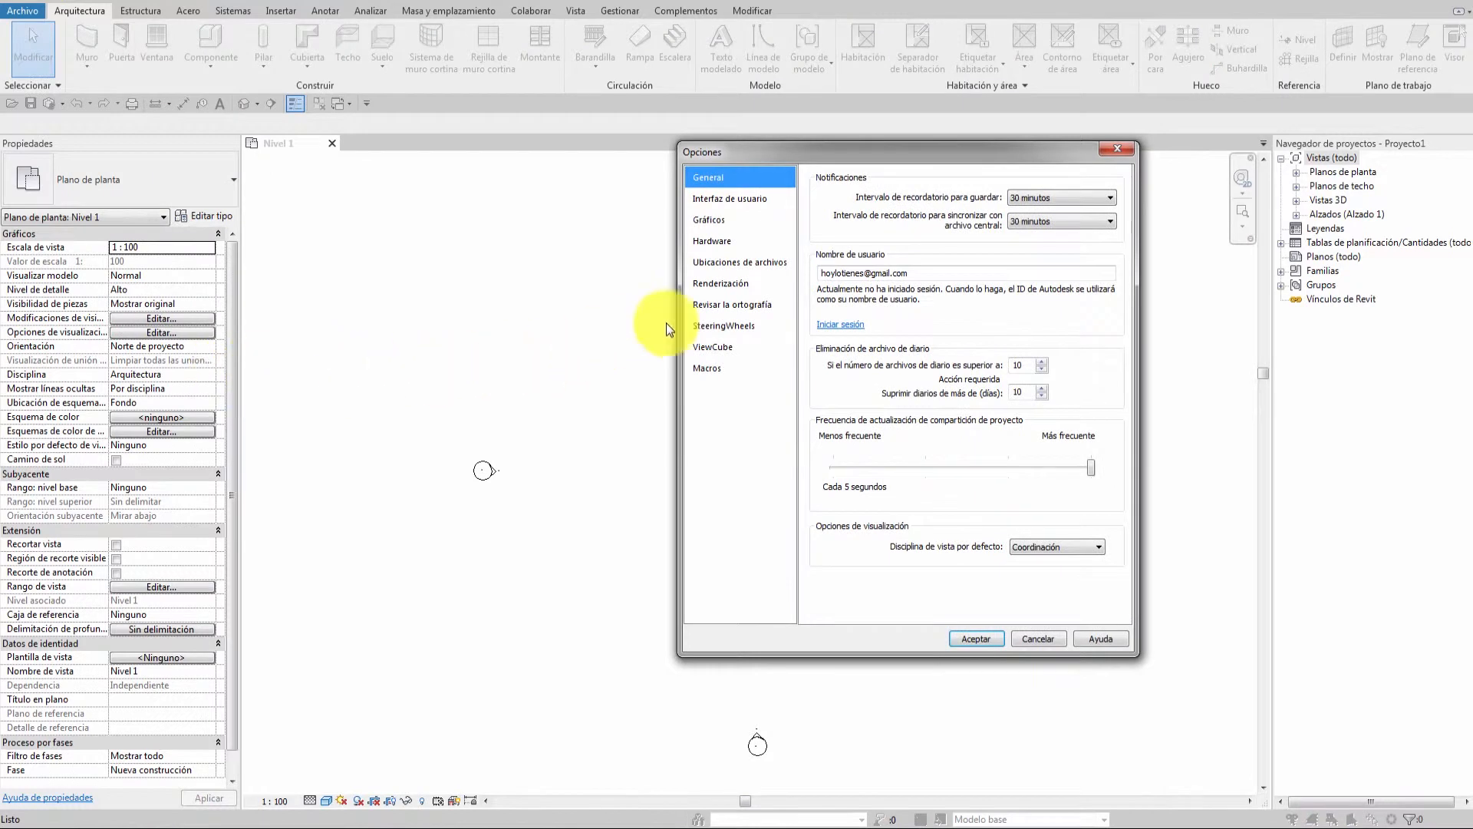
click(740, 199)
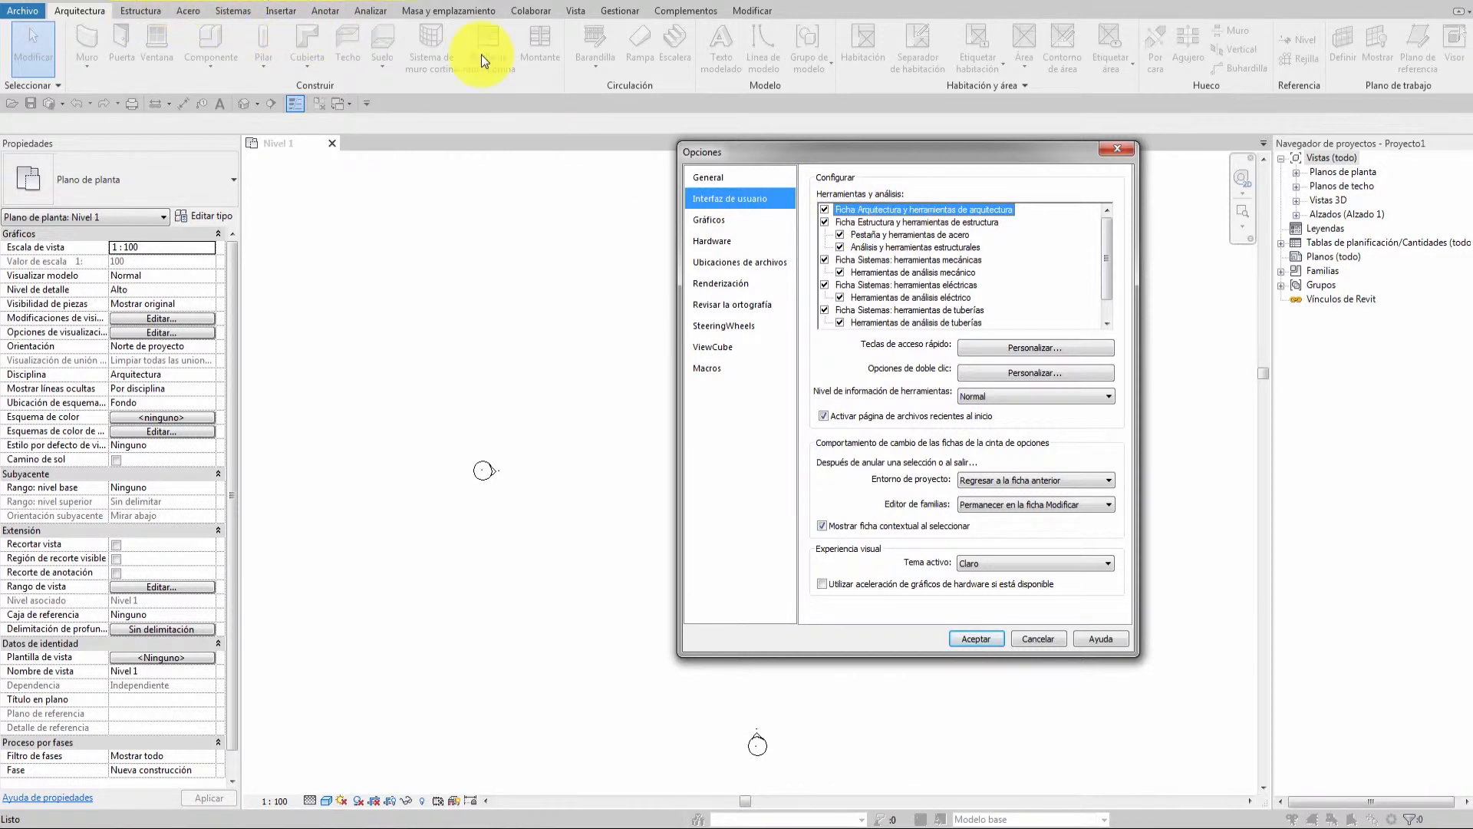
click(824, 222)
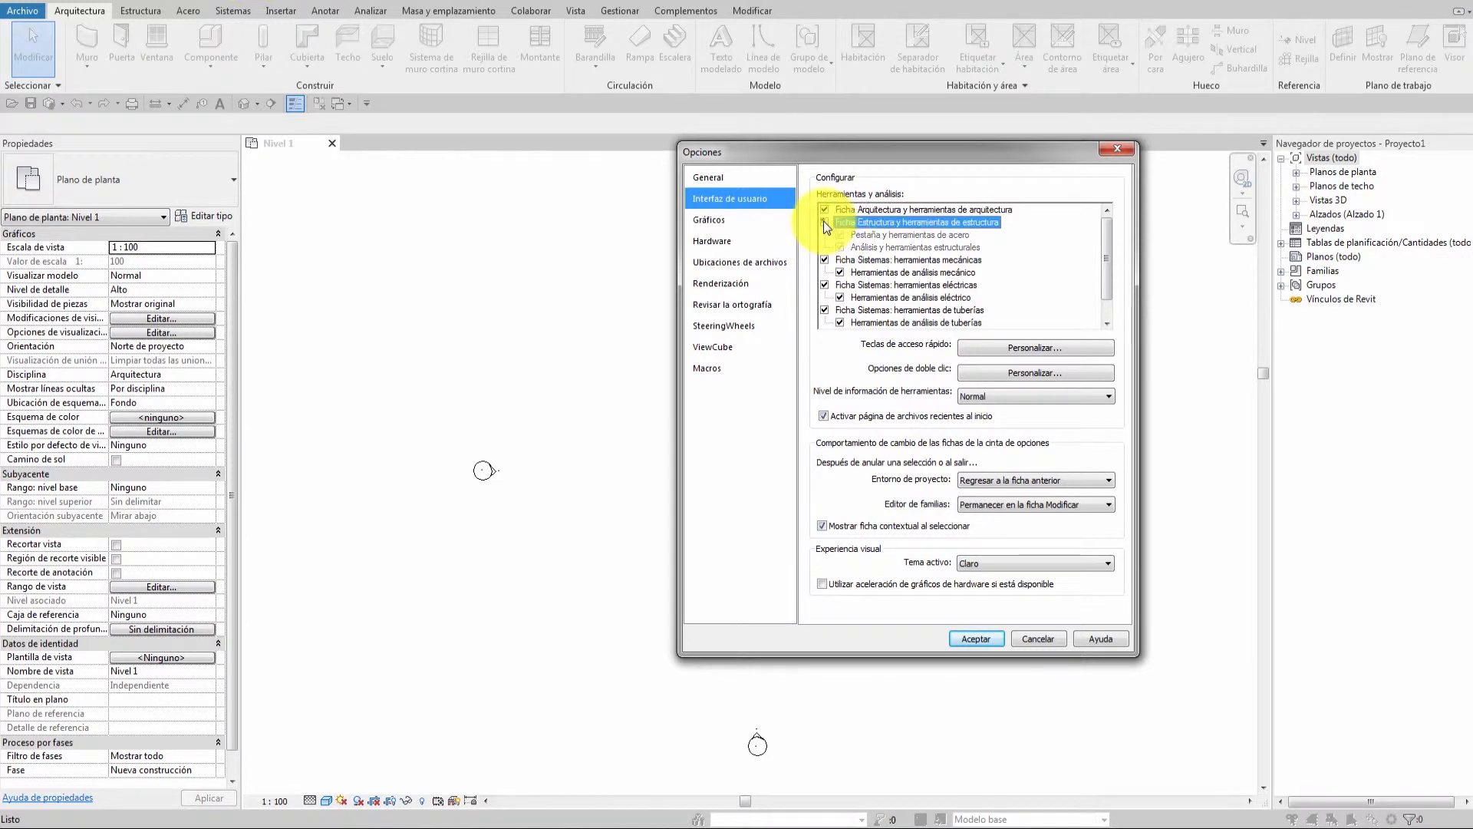
click(825, 260)
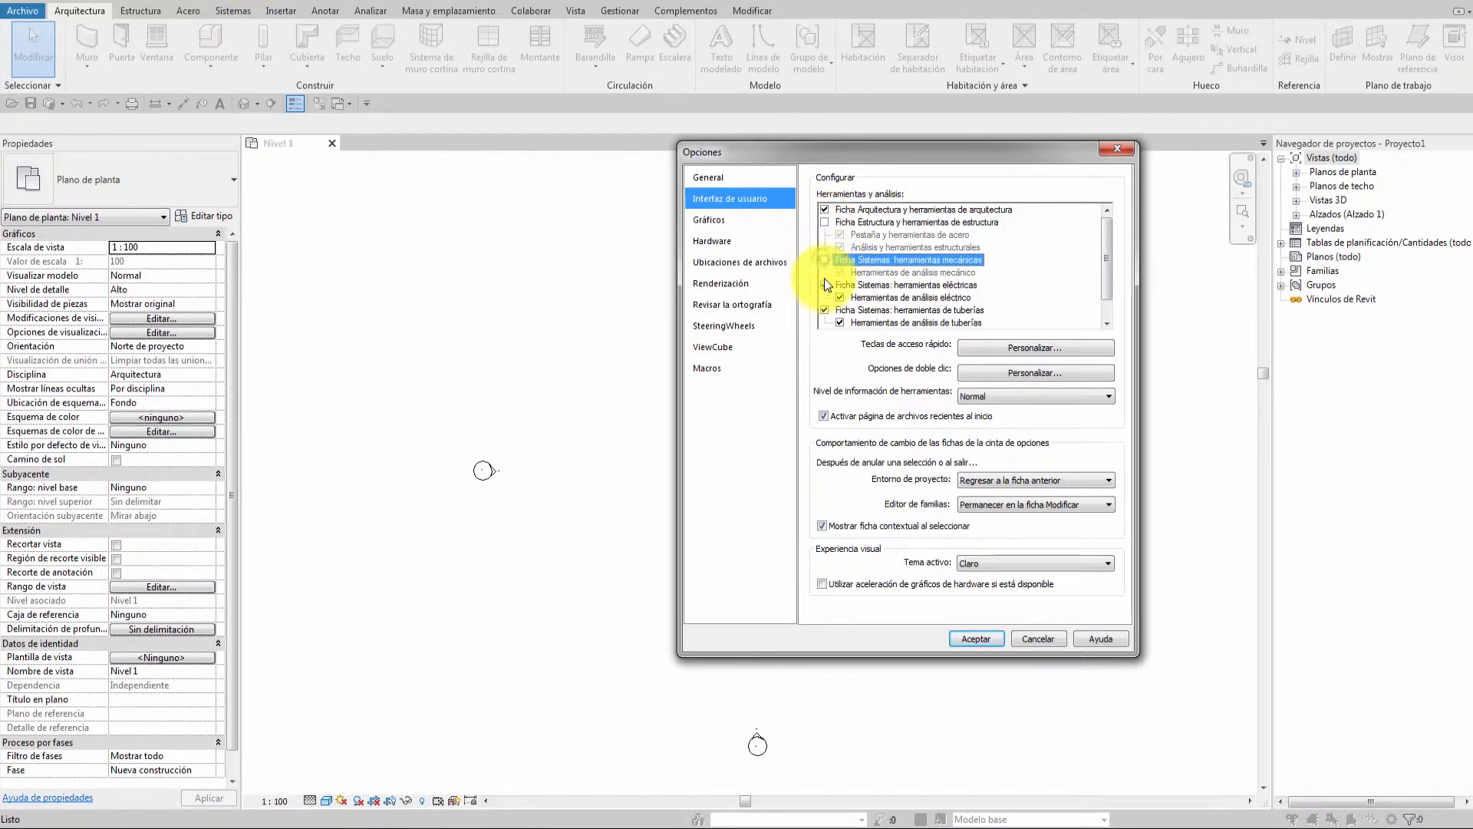
click(825, 284)
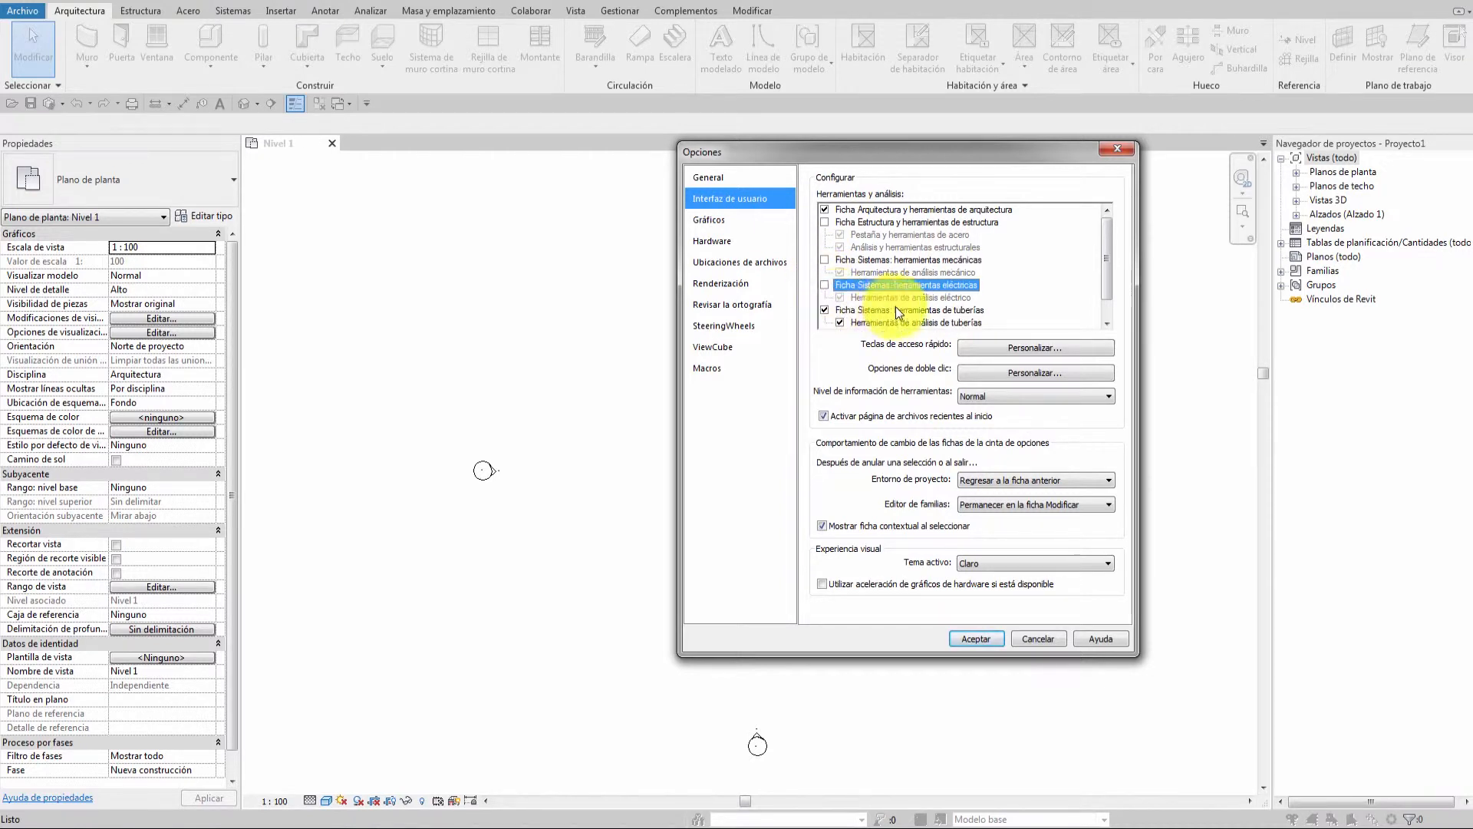
scroll(1107, 246, down, 1)
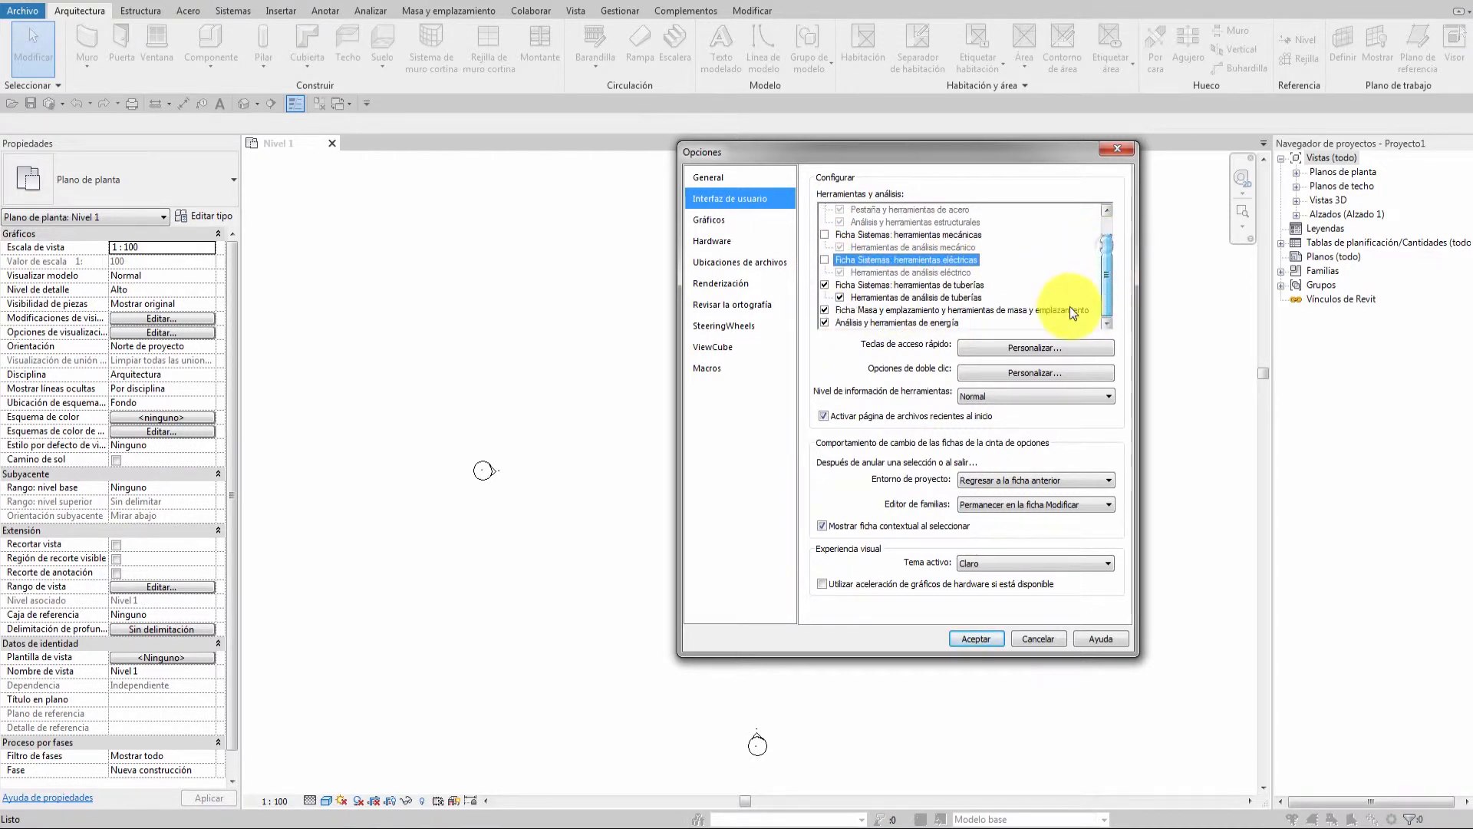
click(823, 285)
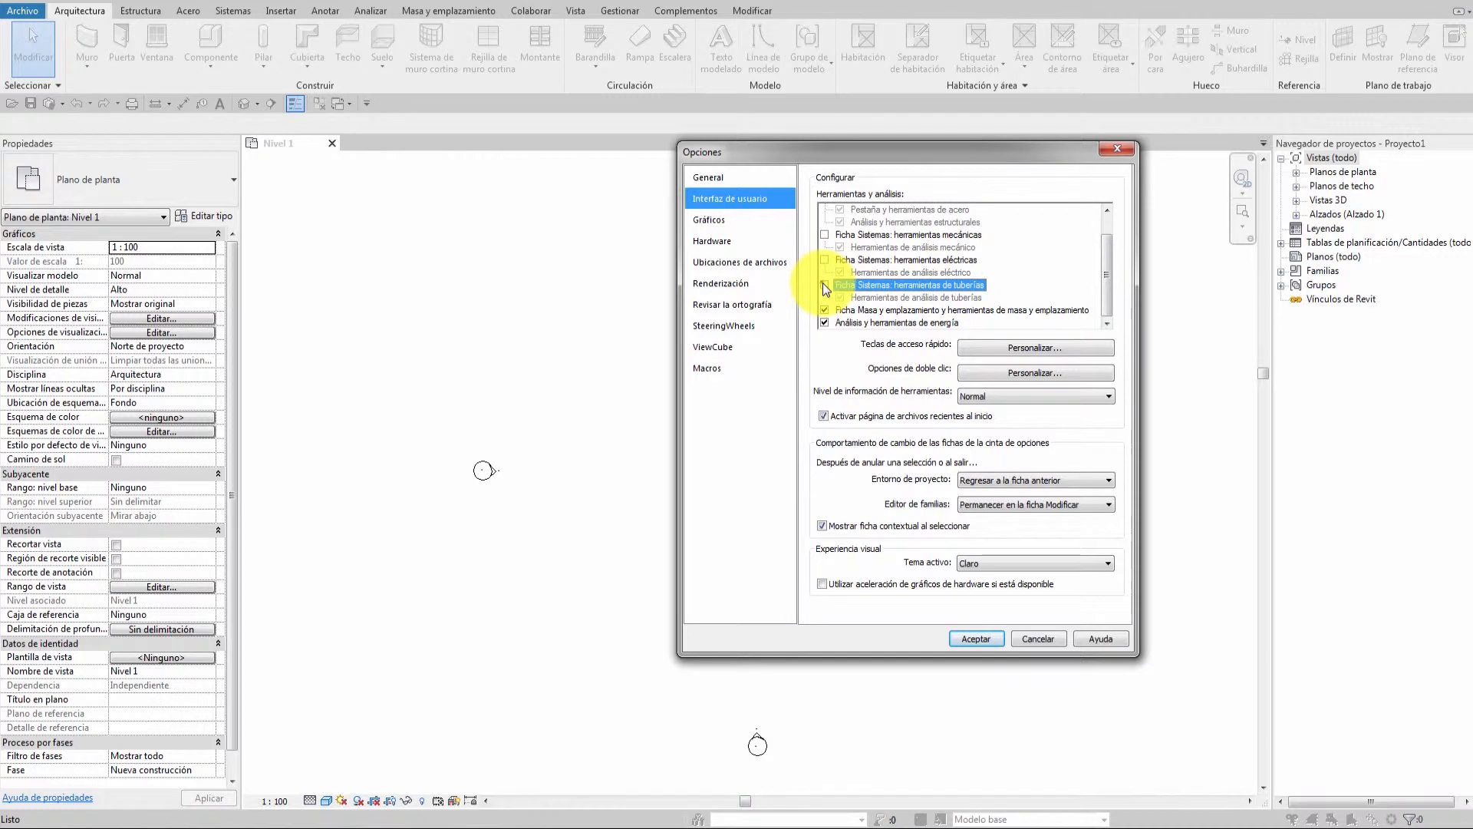
click(824, 323)
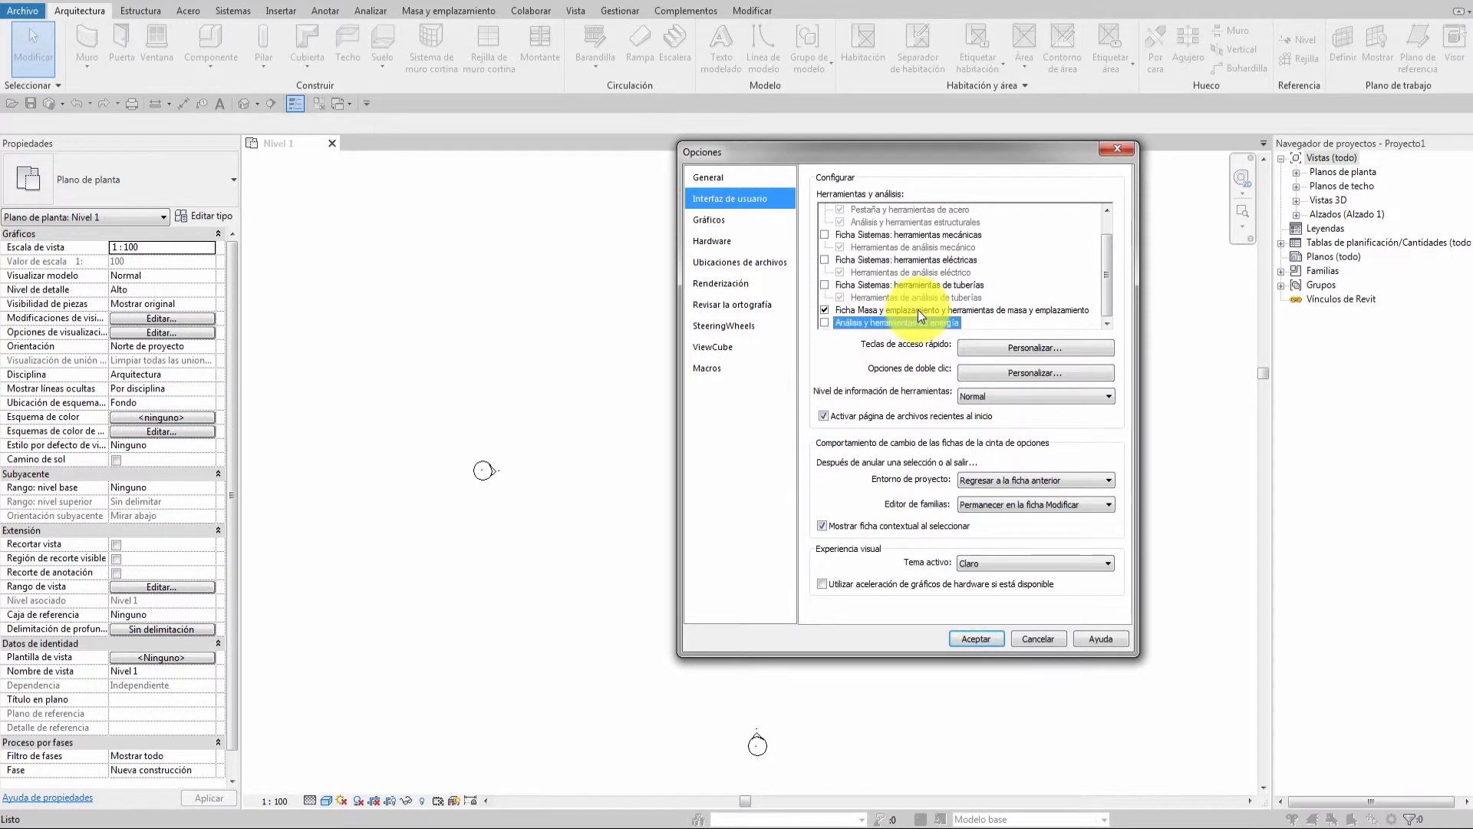
scroll(919, 315, up, 1)
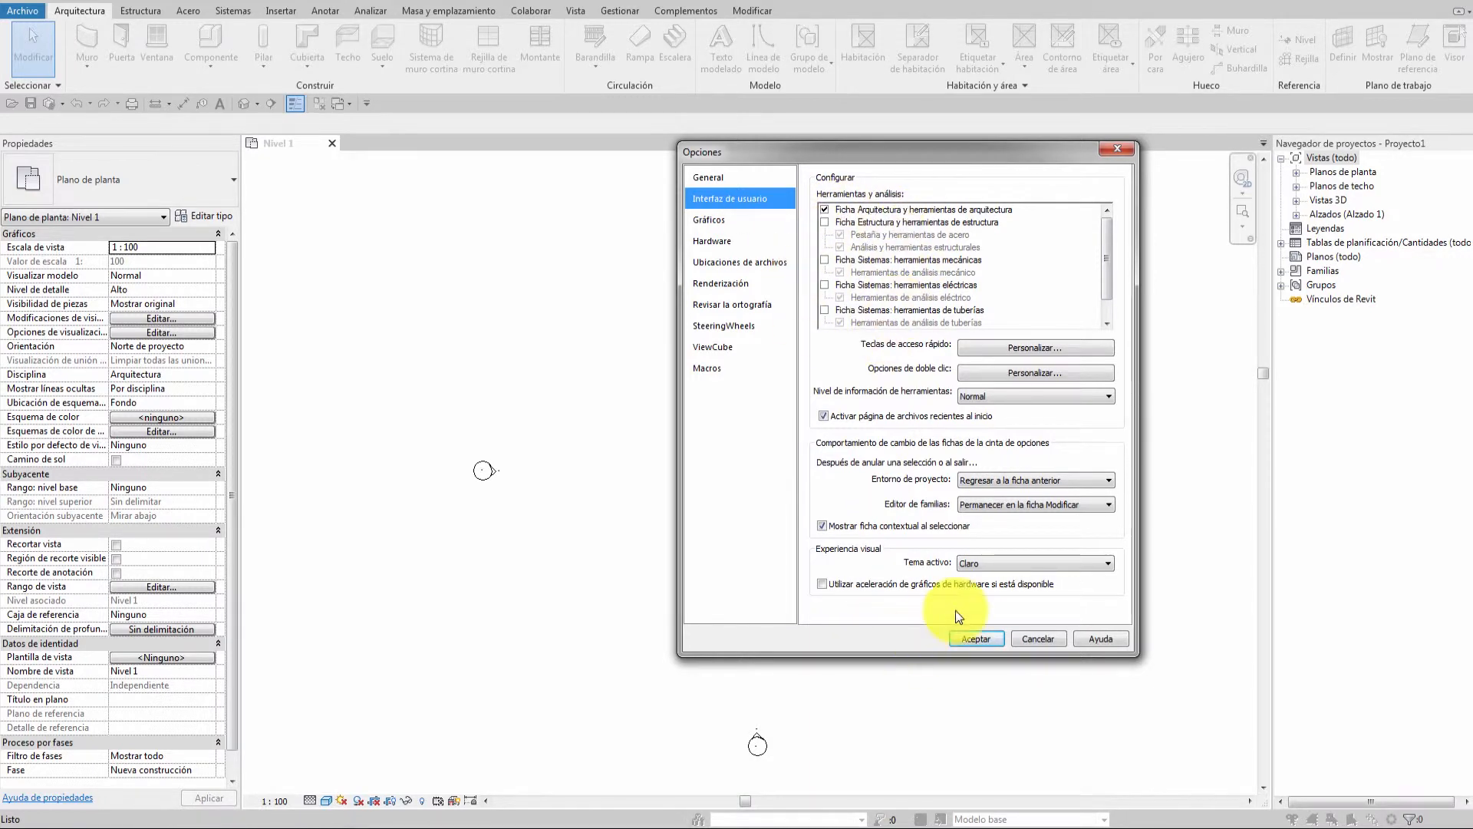
click(977, 638)
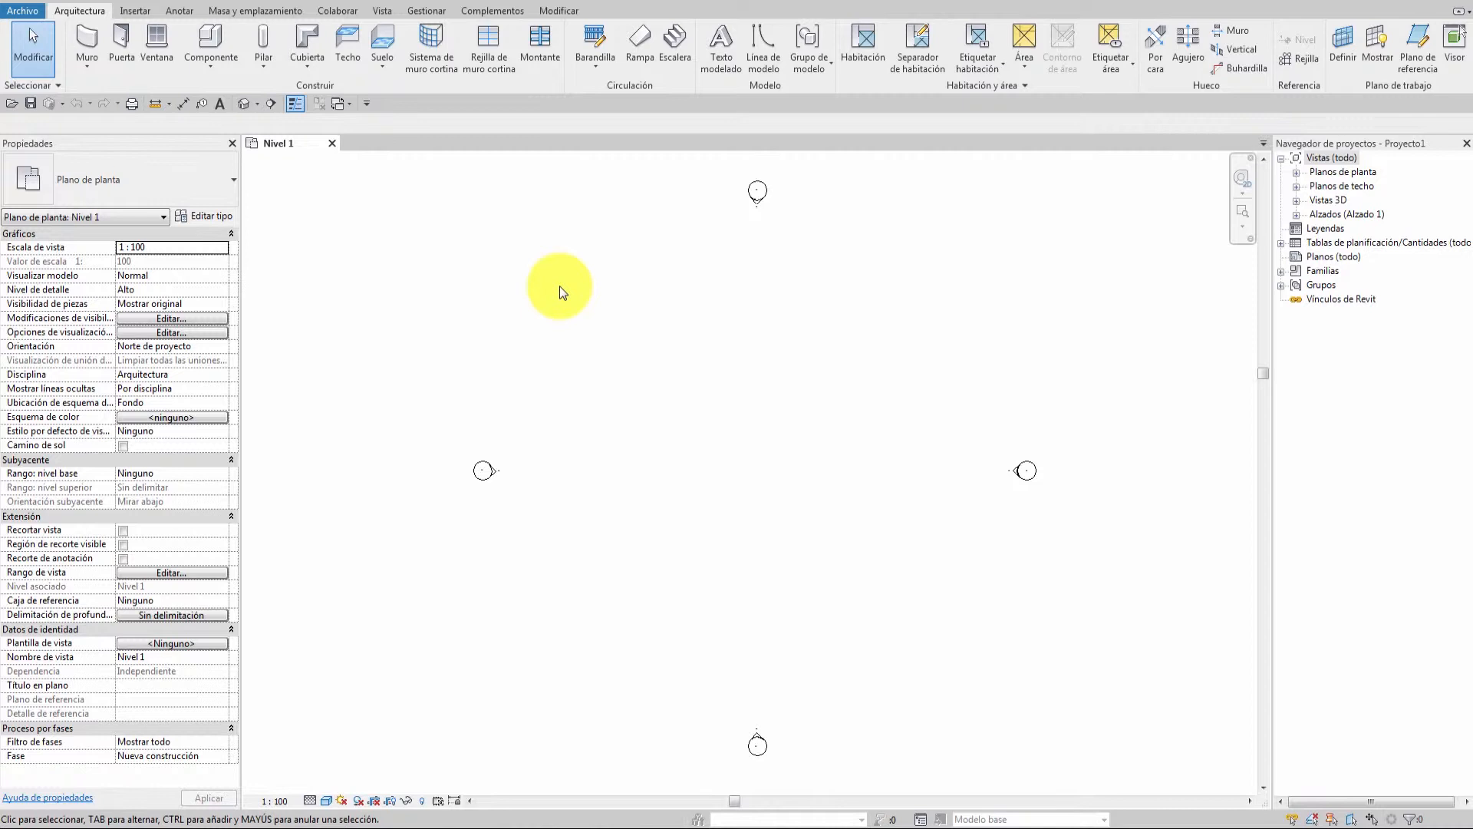
click(22, 12)
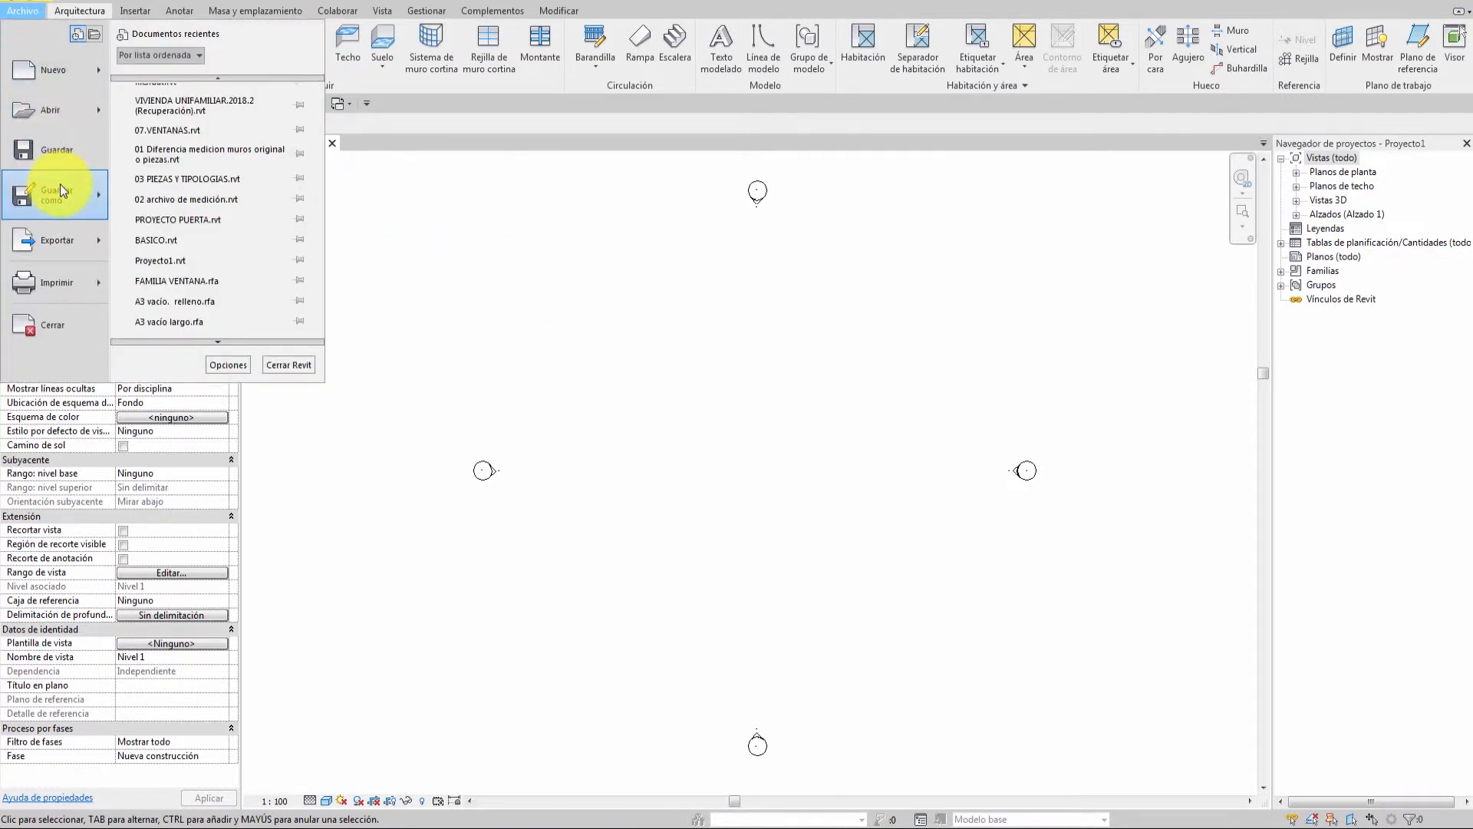
Start Save As for the project and limit backup copies to 3 in Opciones.
mouse_move(63, 190)
click(174, 104)
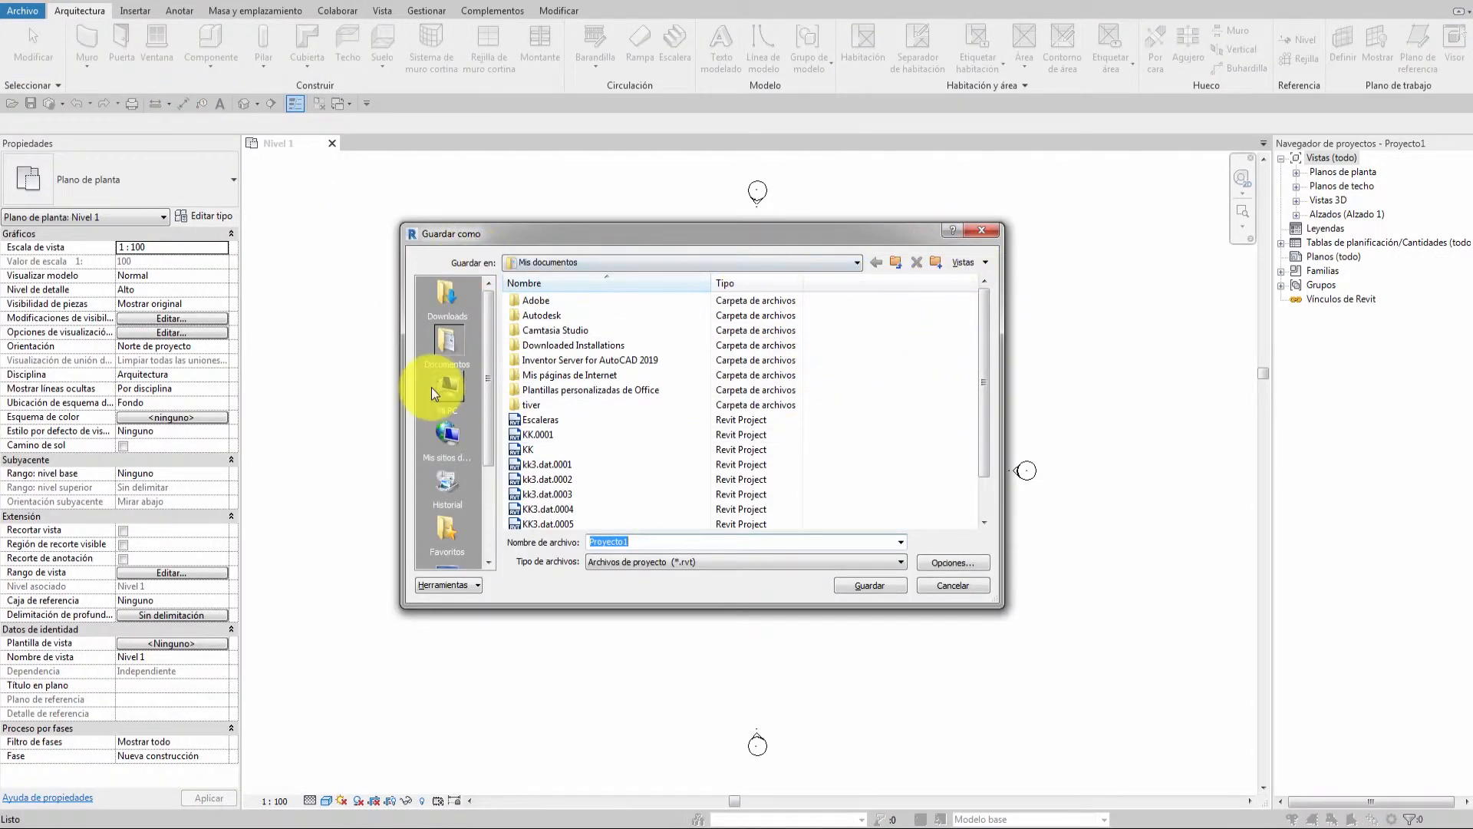
click(964, 565)
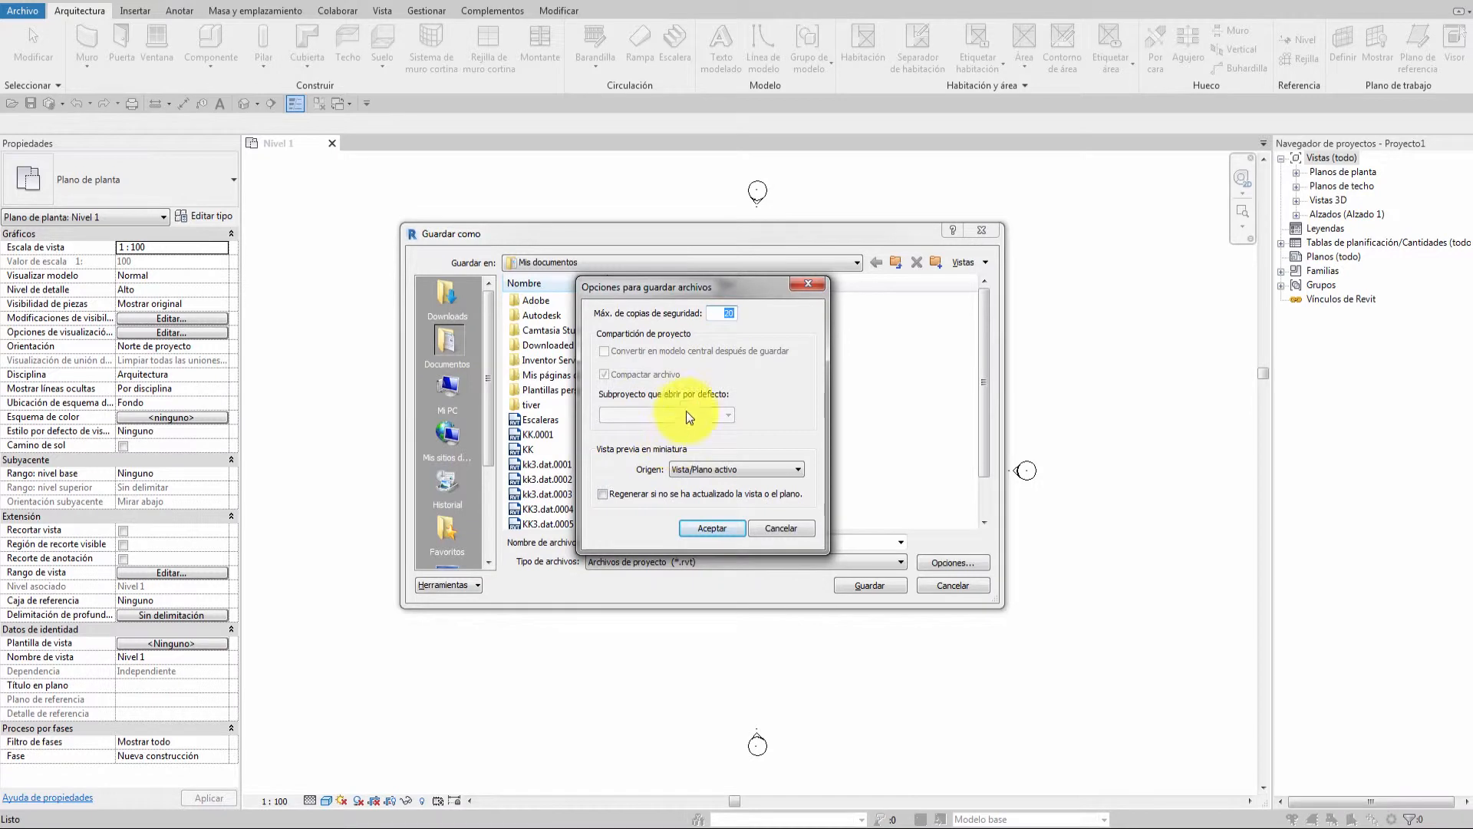
click(726, 314)
text(3)
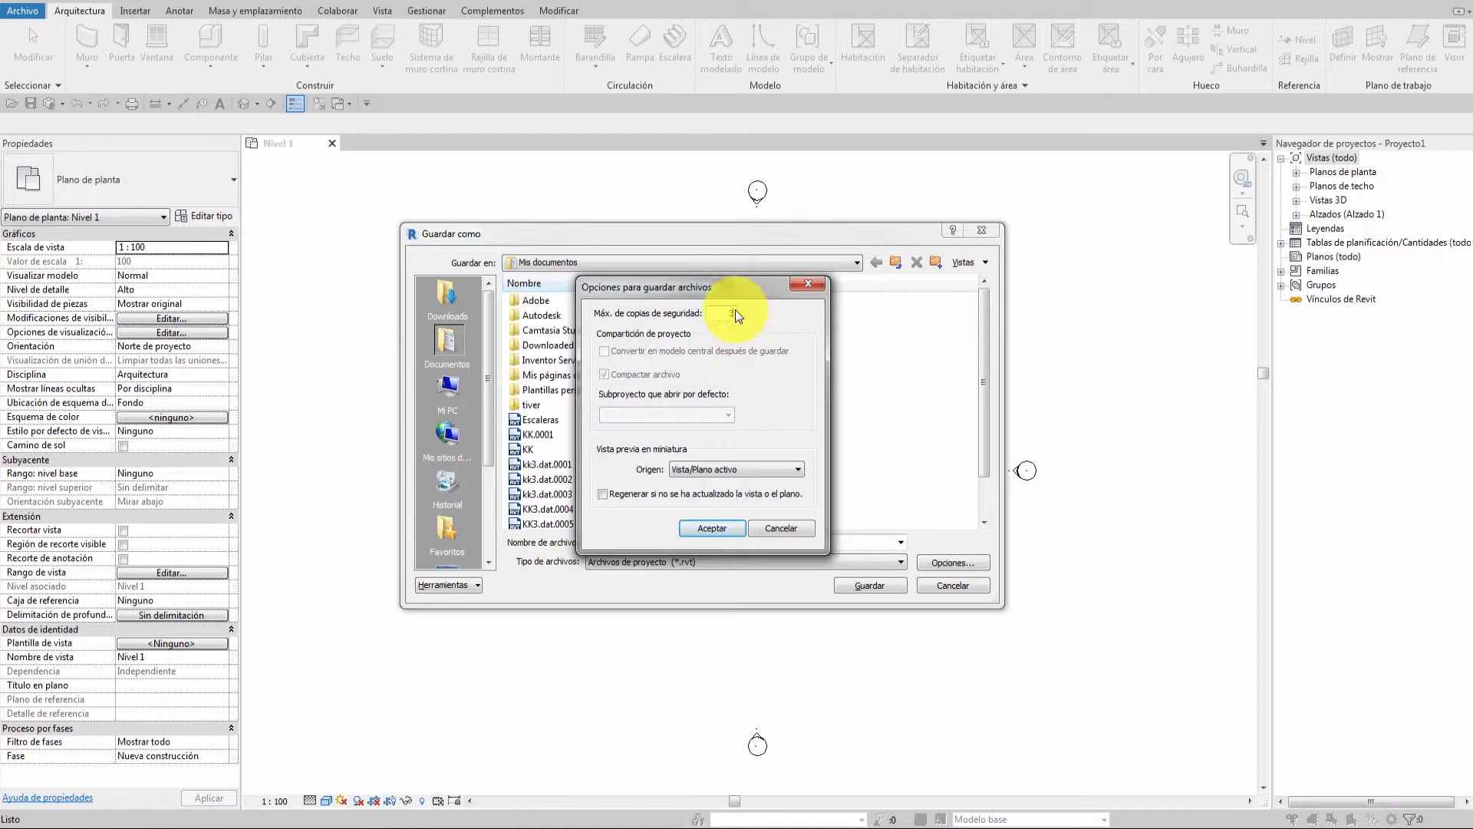
click(715, 532)
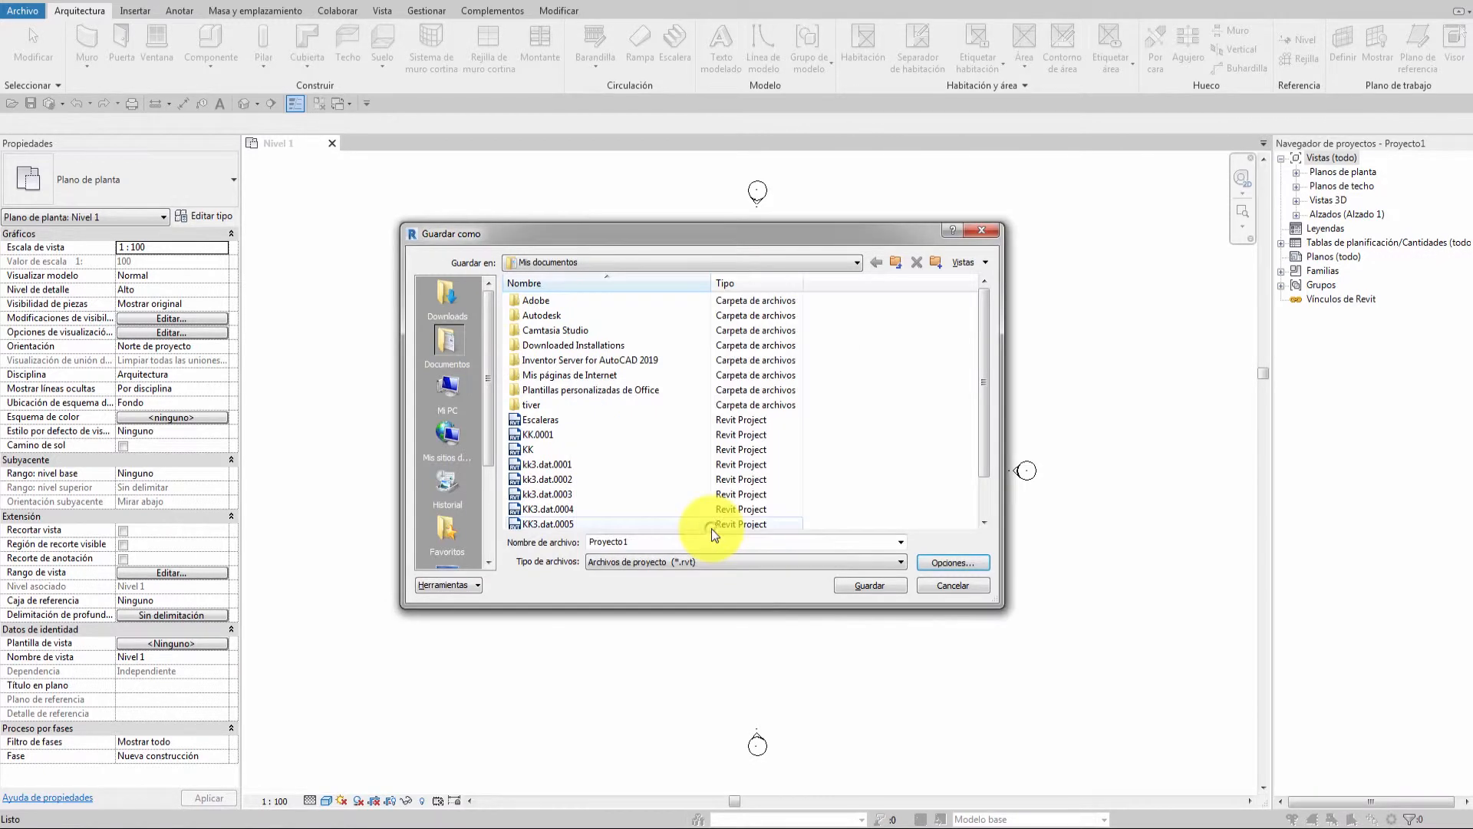
Save the project as Proyecto1, then view and close Teclas de acceso rápido via Vista > Interfaz de usuario.
click(880, 587)
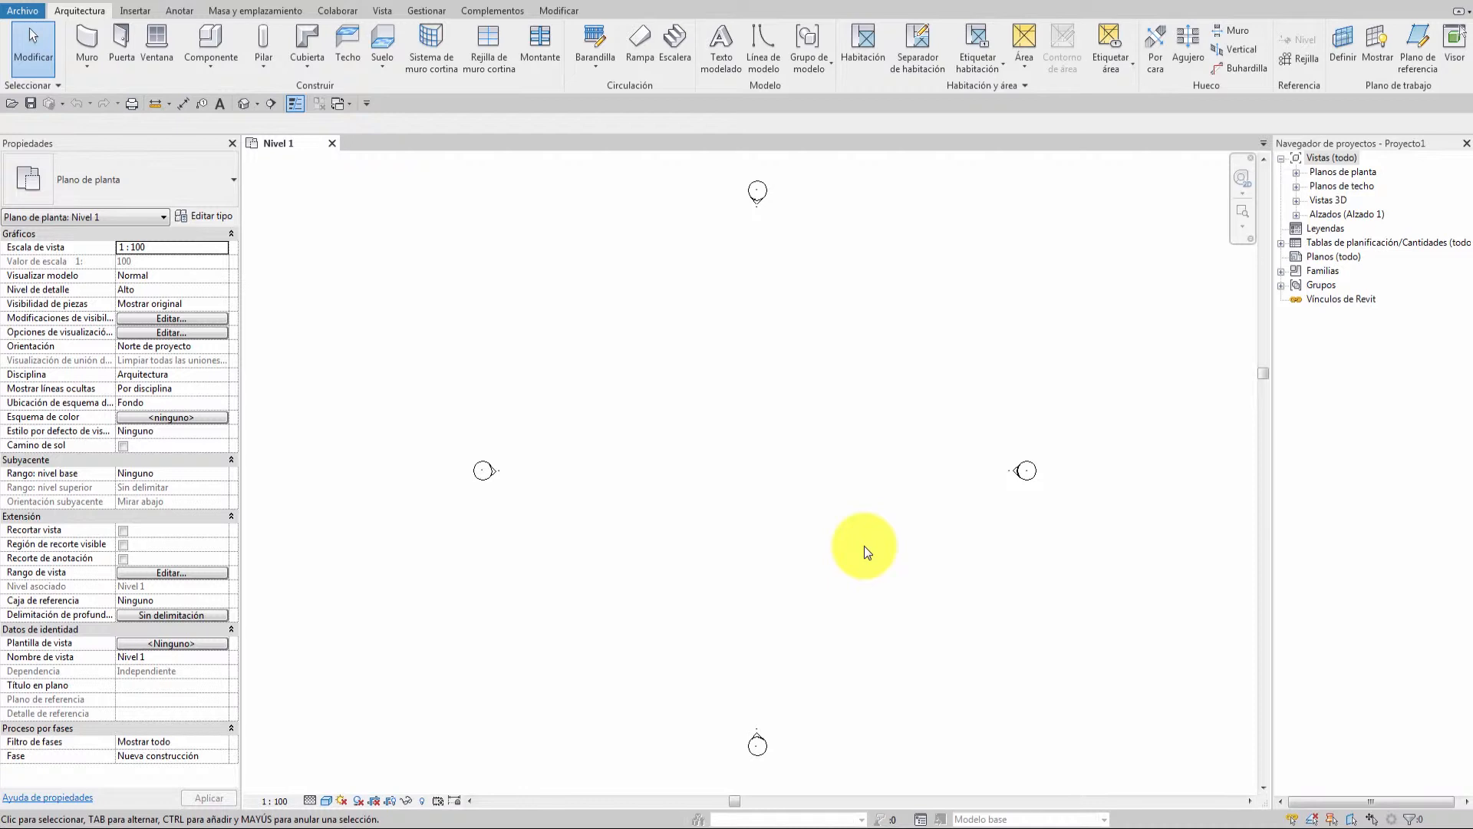
click(381, 12)
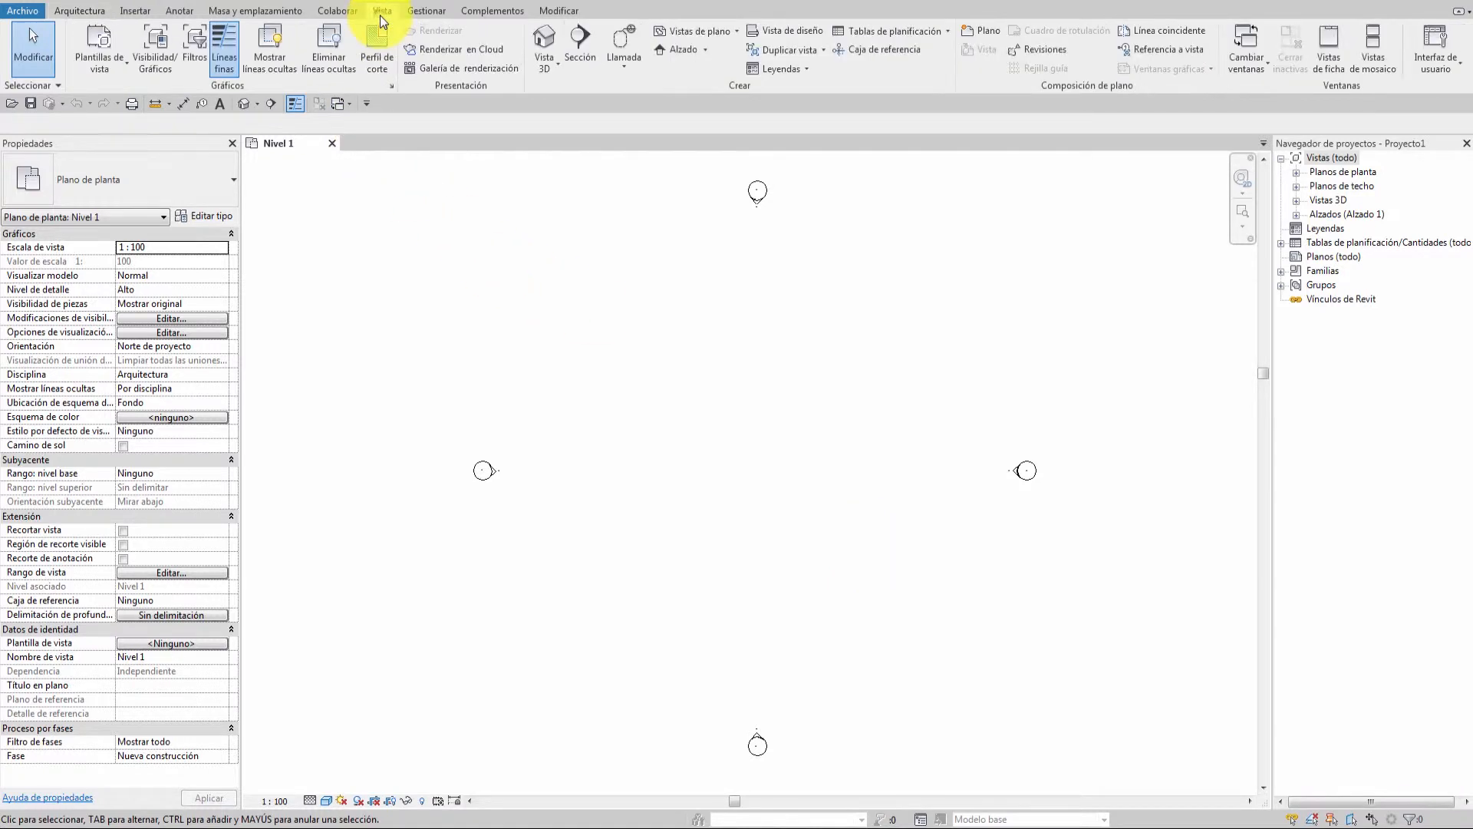
click(1438, 61)
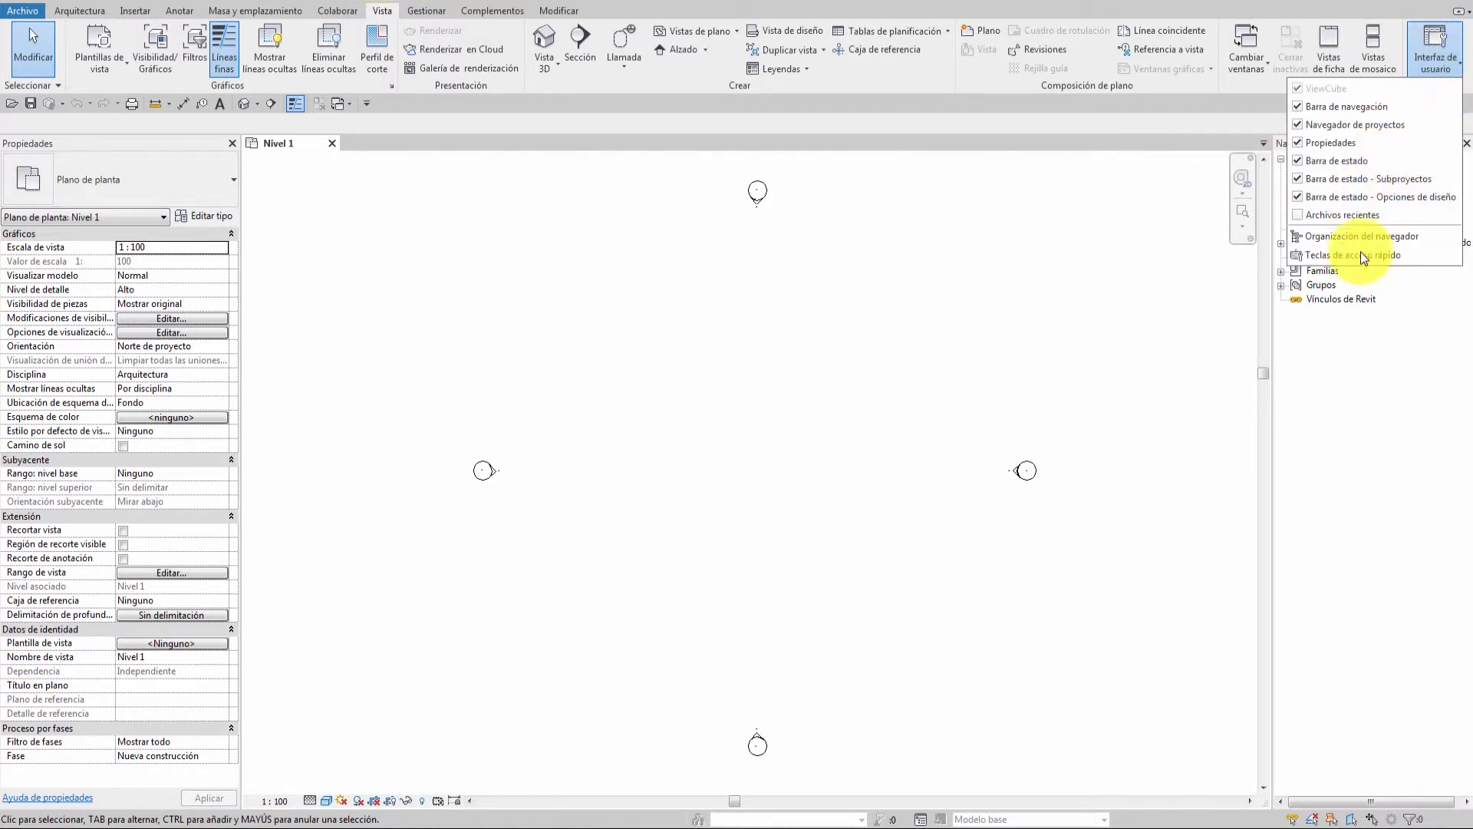
click(1420, 256)
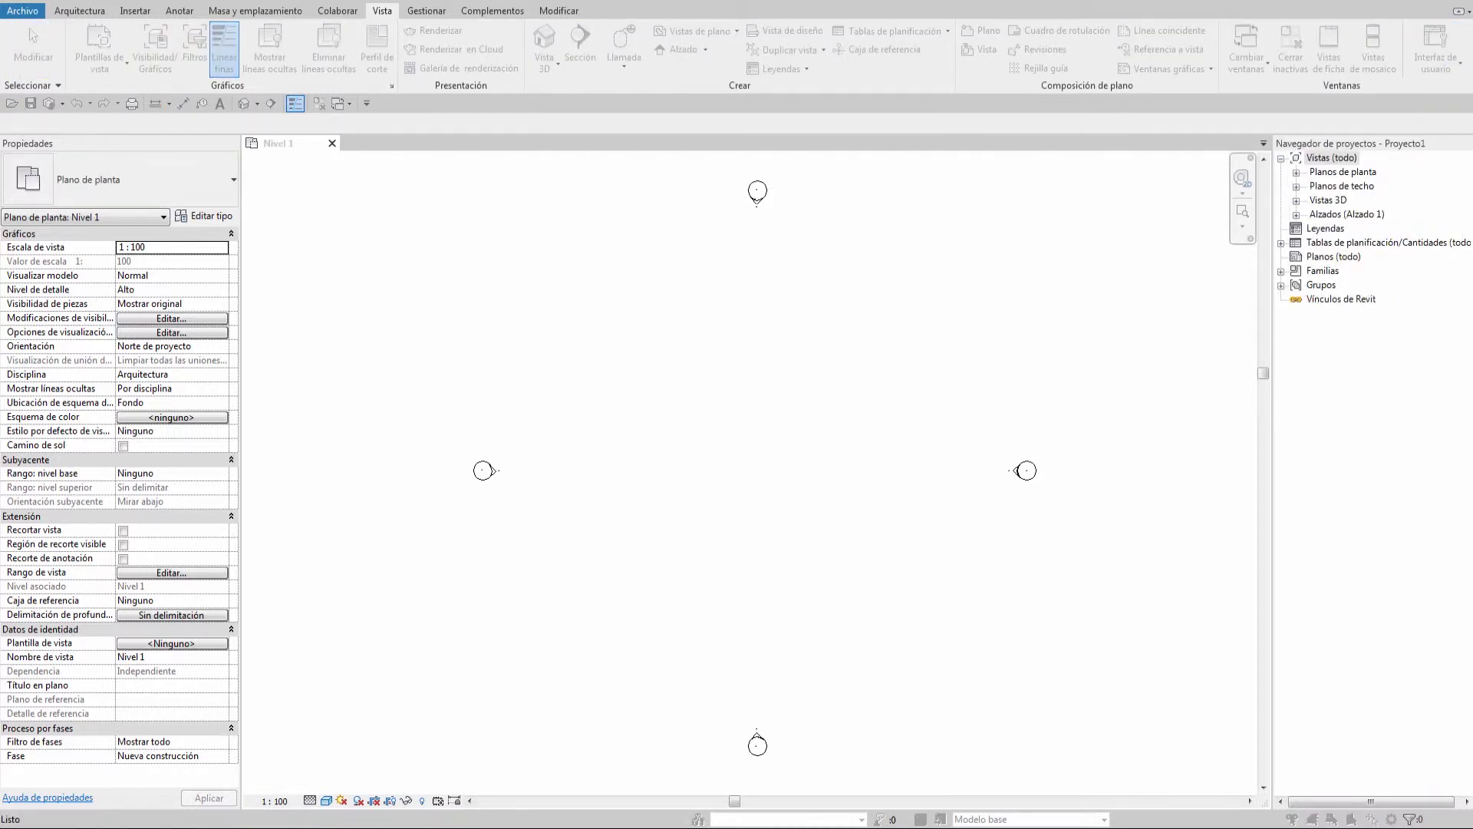
drag(1472, 207, 448, 193)
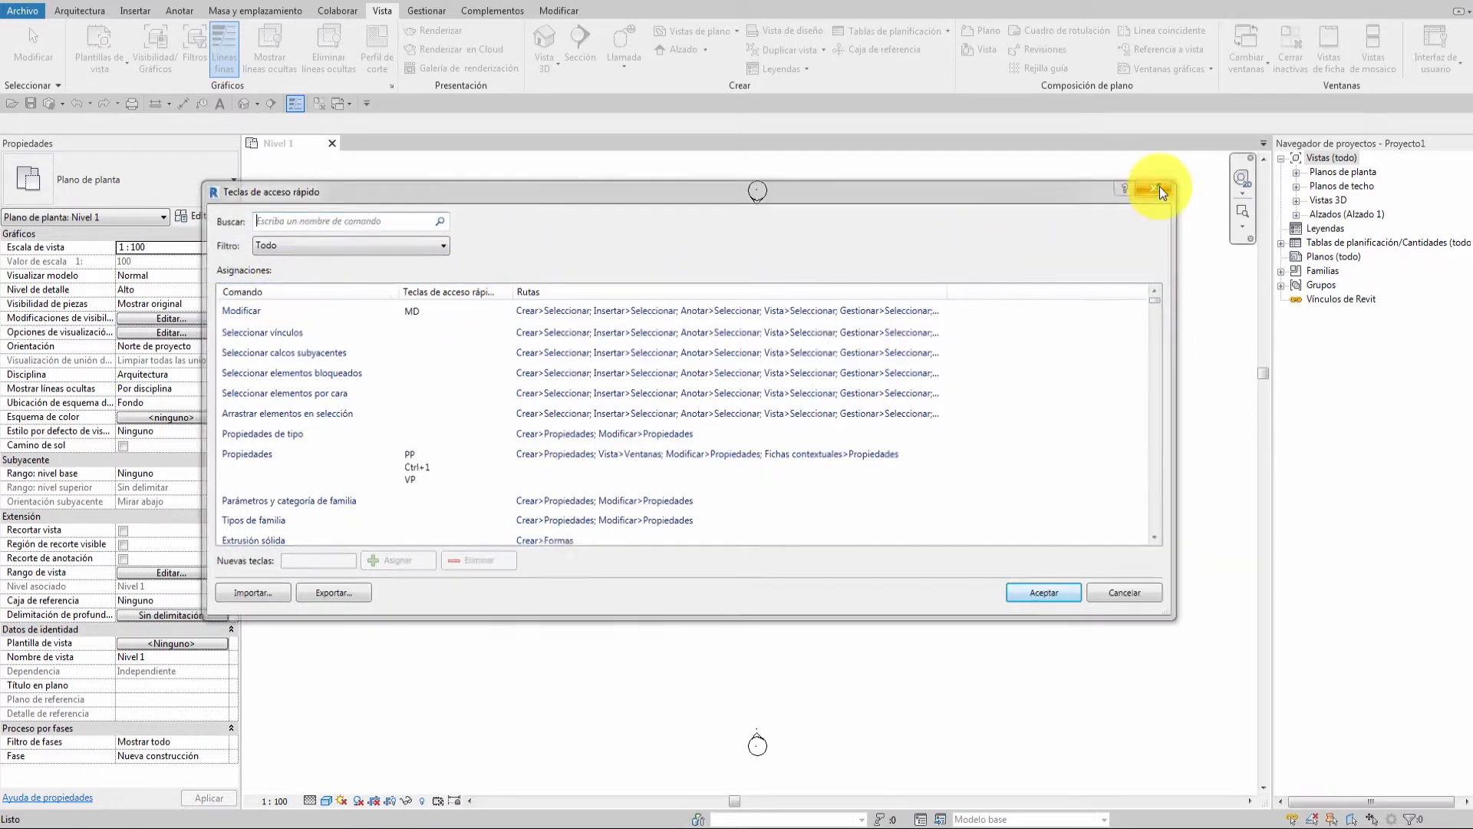
click(1158, 187)
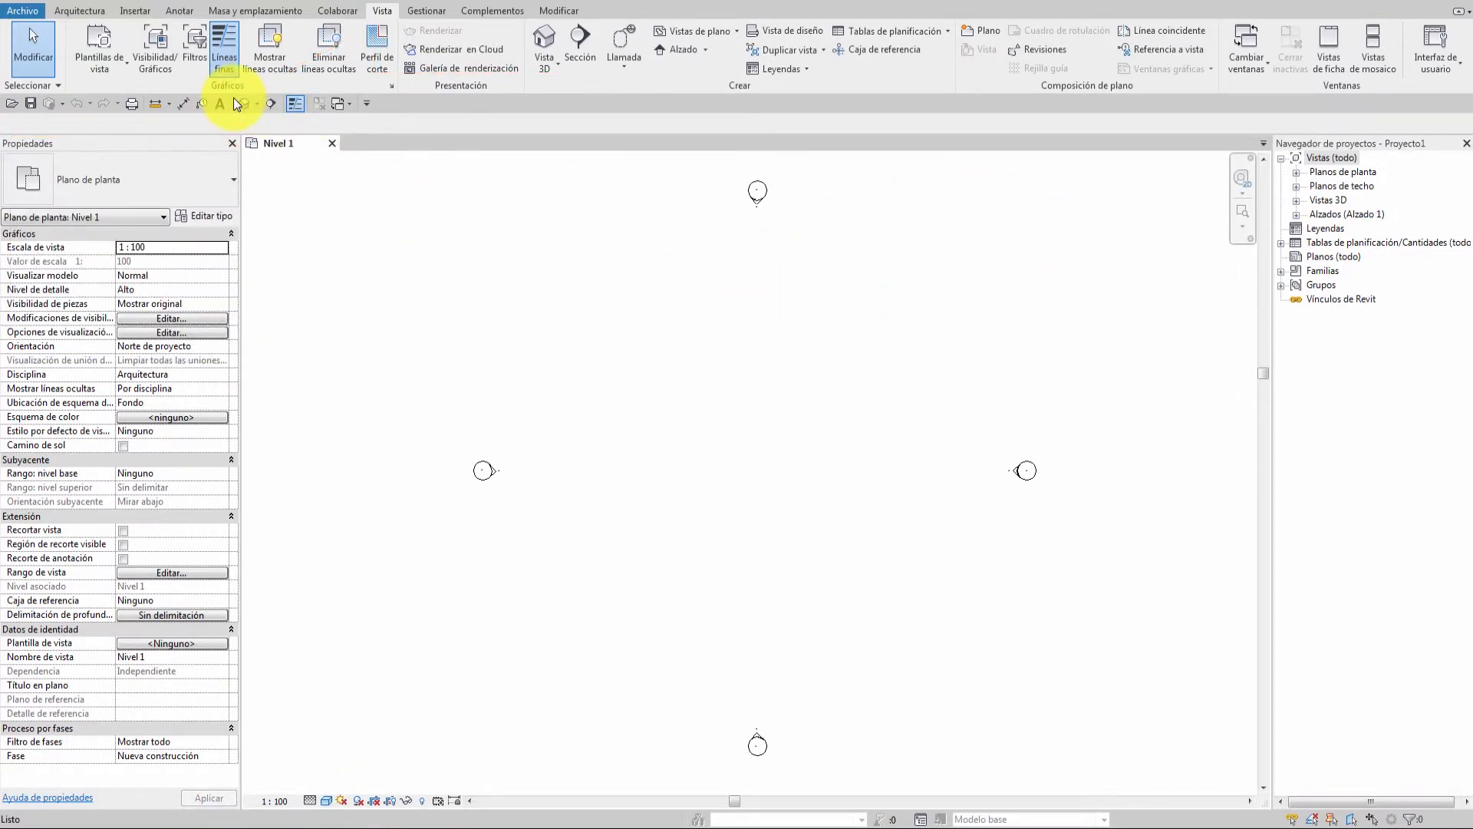
Open the Teclas de acceso rápido dialog with the KS shortcut, listing Modificar on MD.
click(1434, 52)
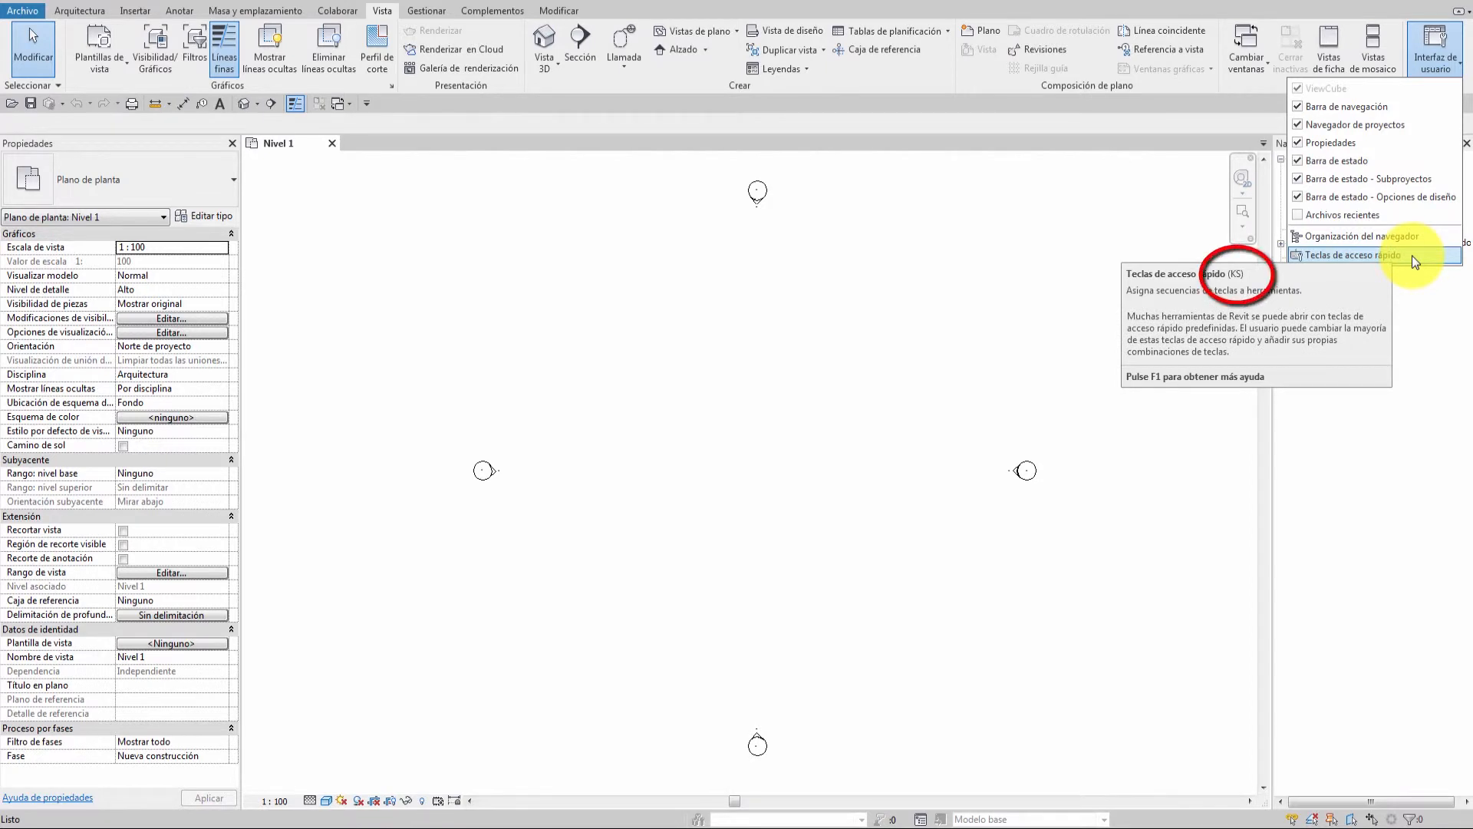
click(1412, 255)
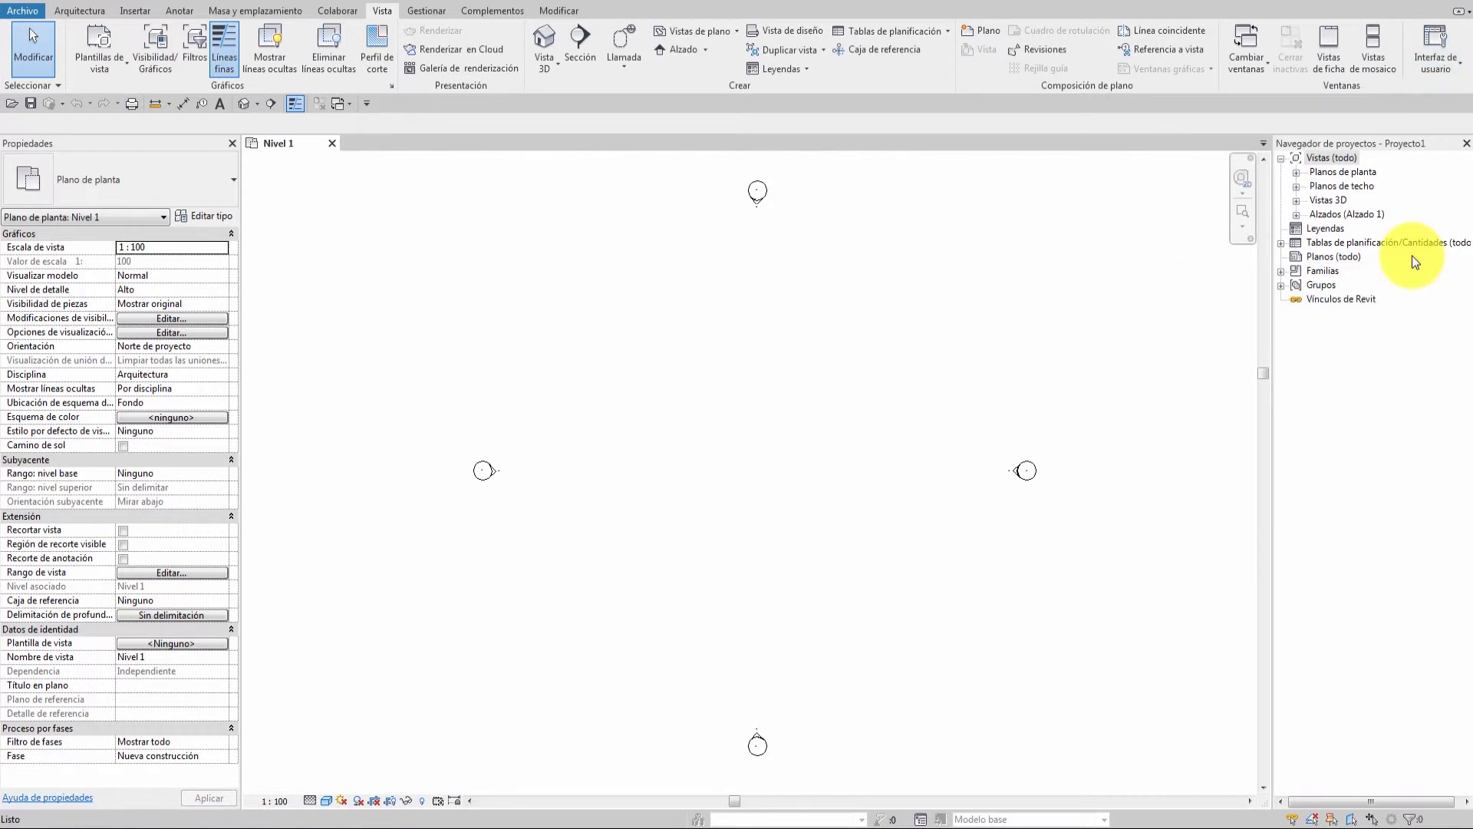
key(k)
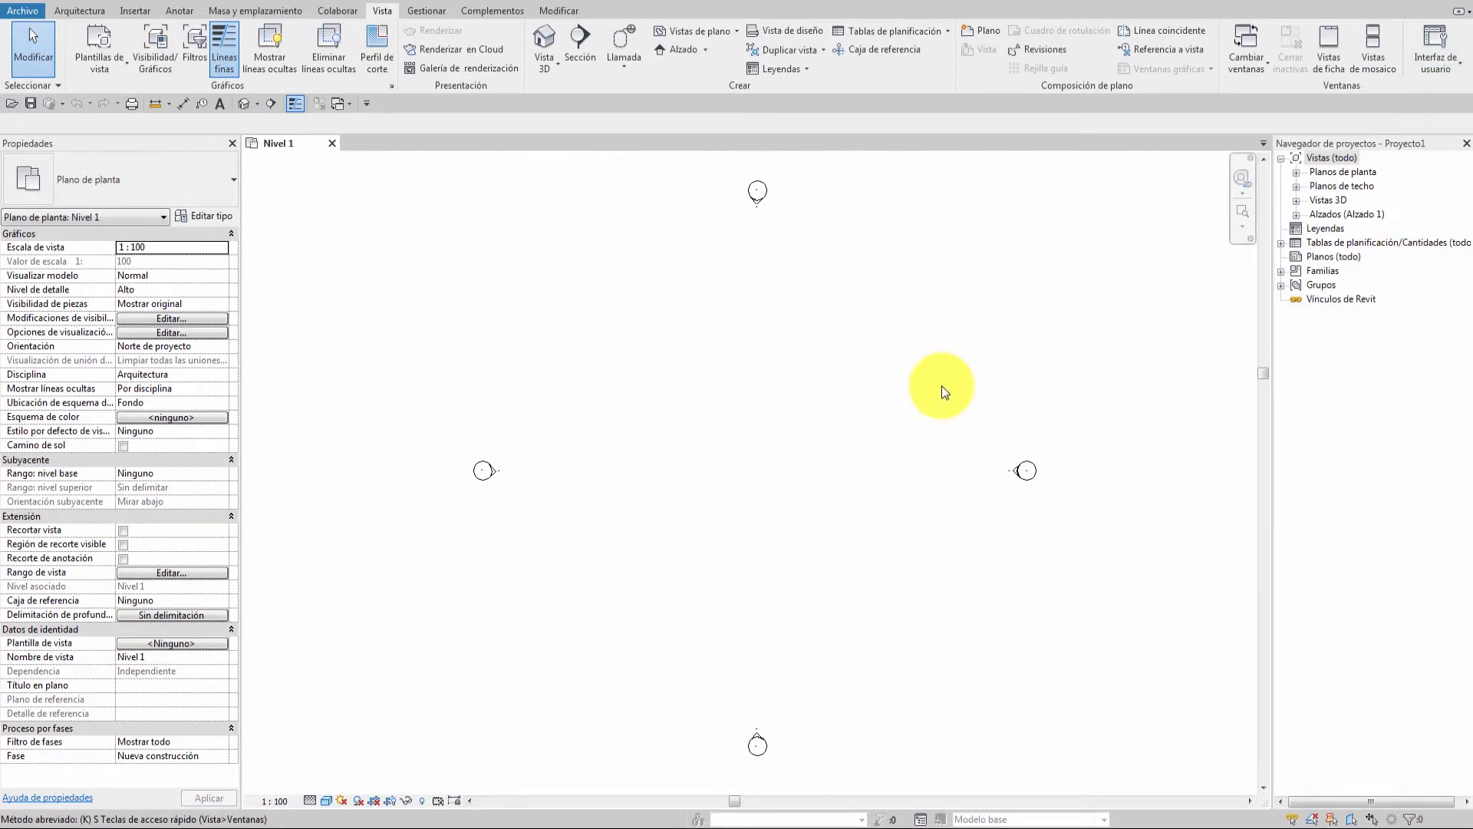
key(s)
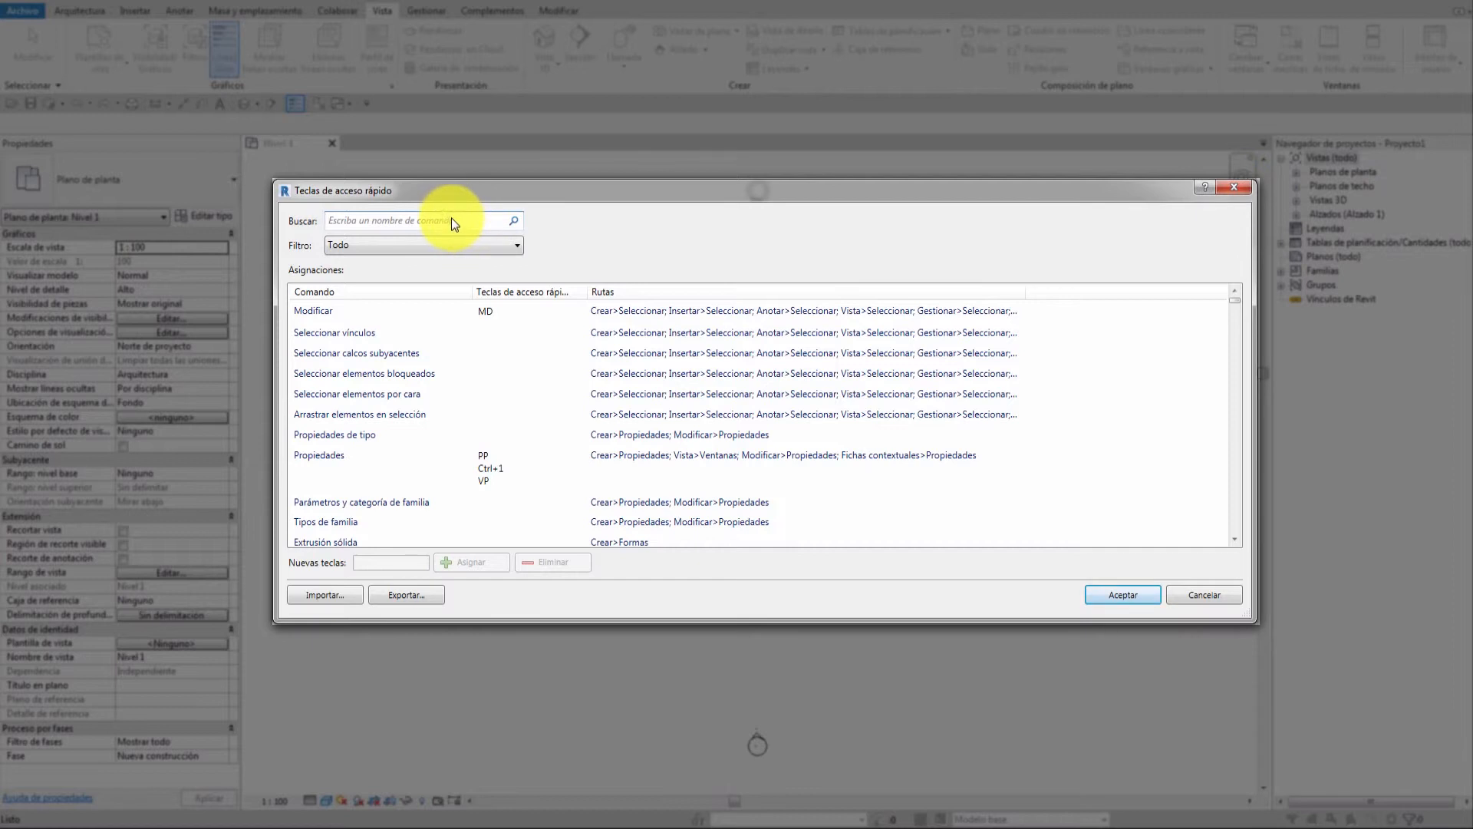
Search for 3d, assign shortcut 11 to Vista 3D, then remove it, leaving only D.
text(3d)
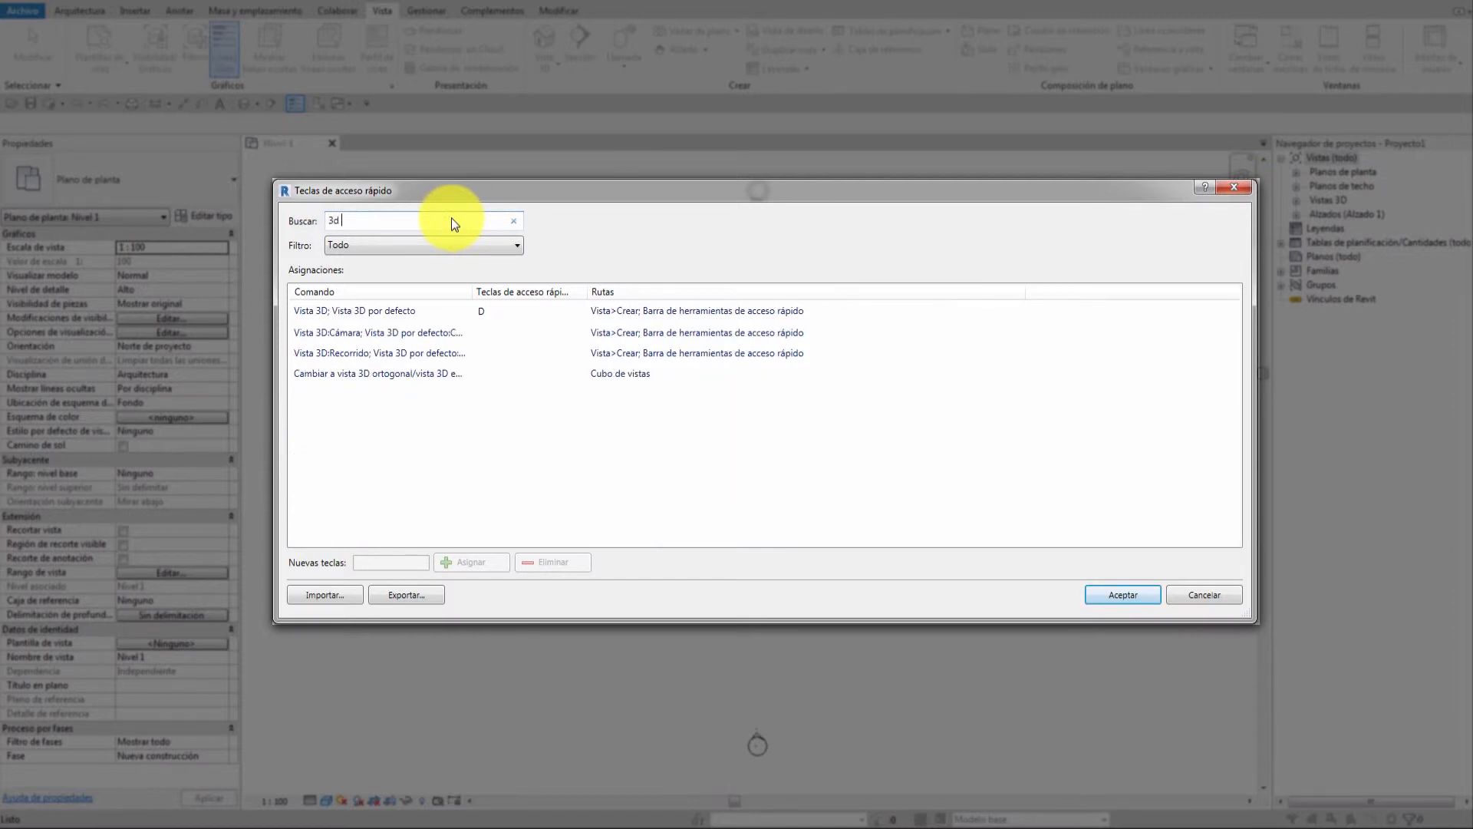
click(391, 310)
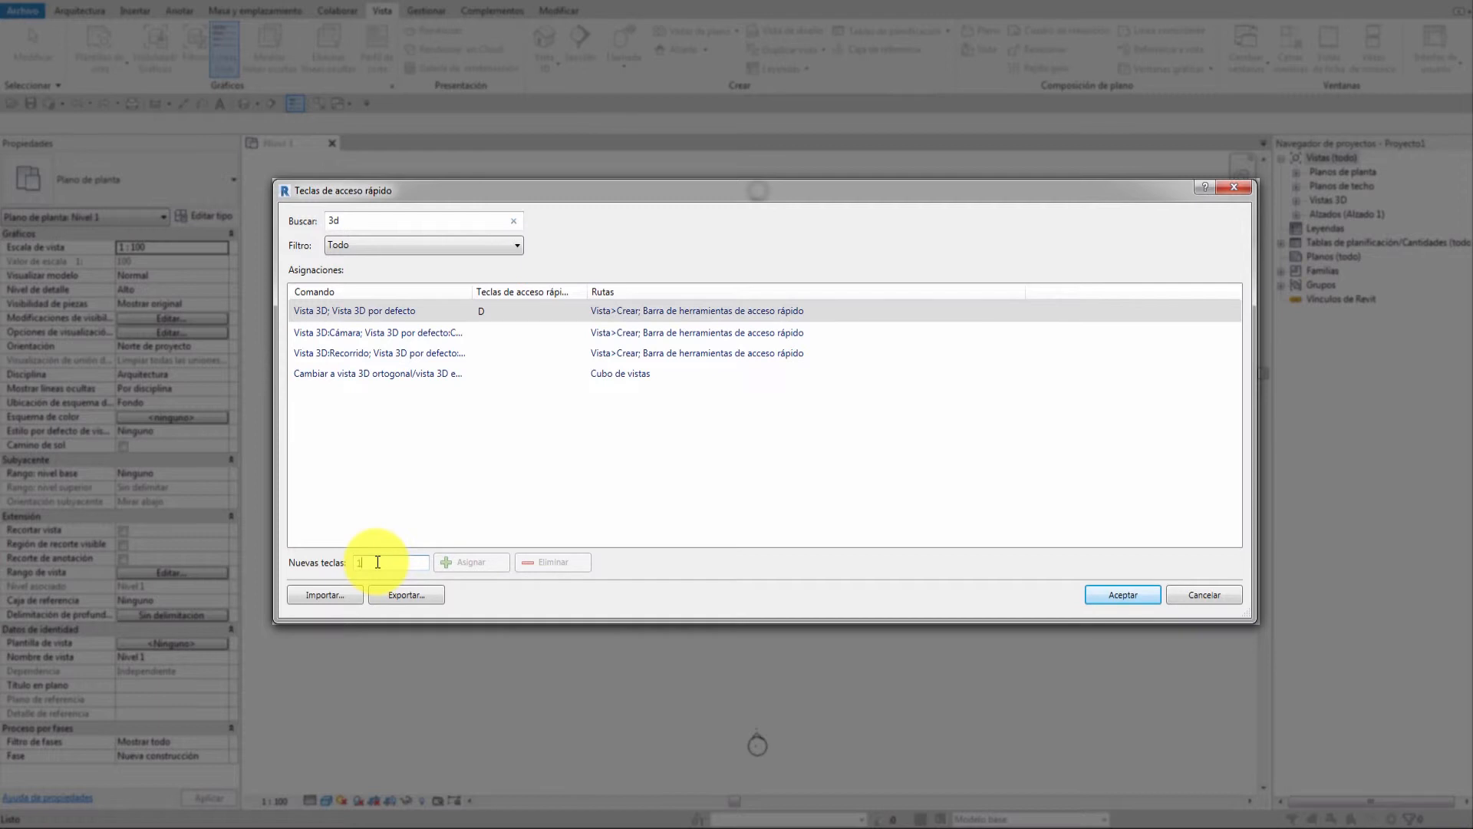
text(1)
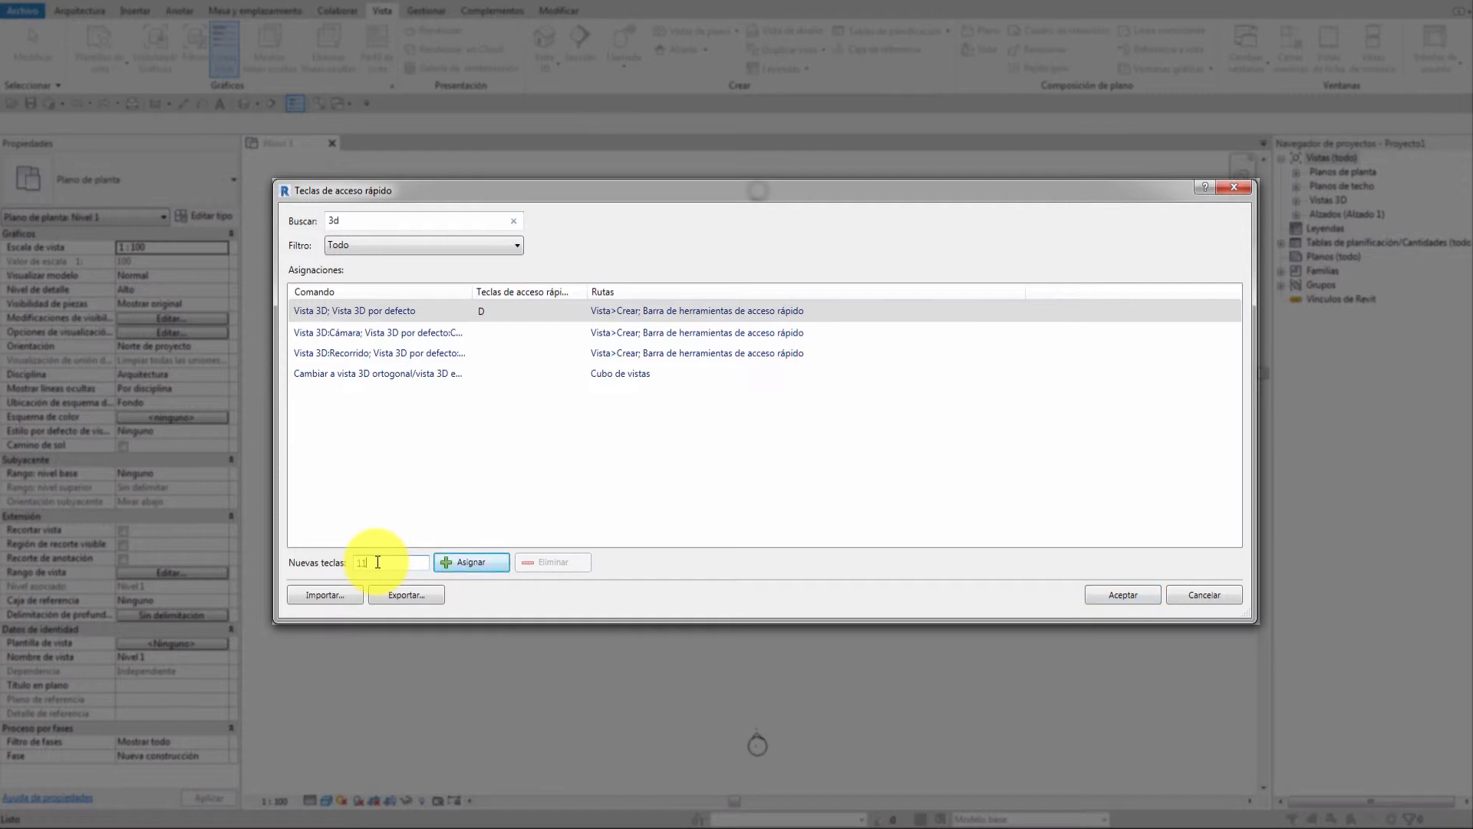
click(475, 564)
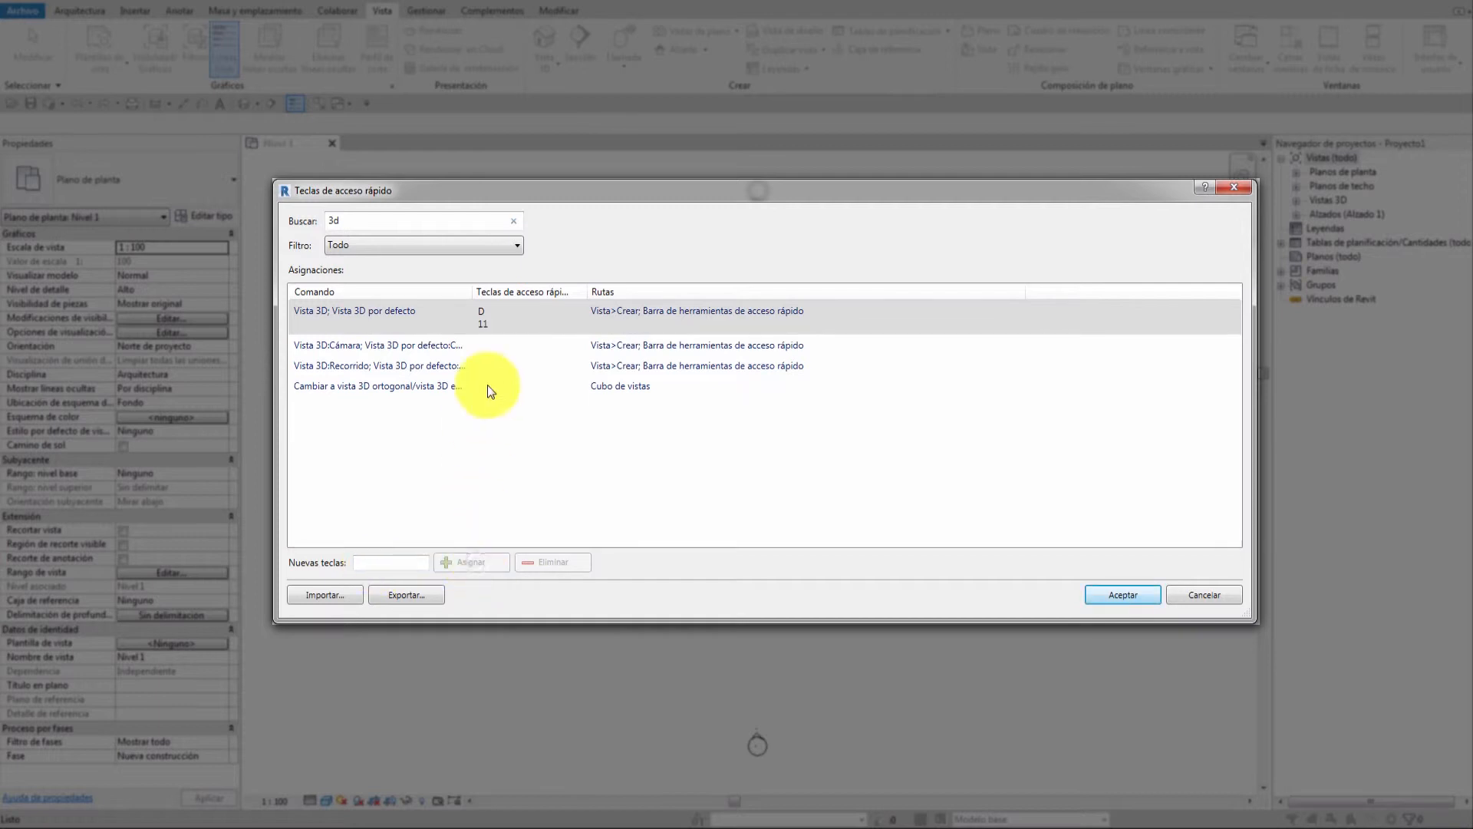
click(494, 324)
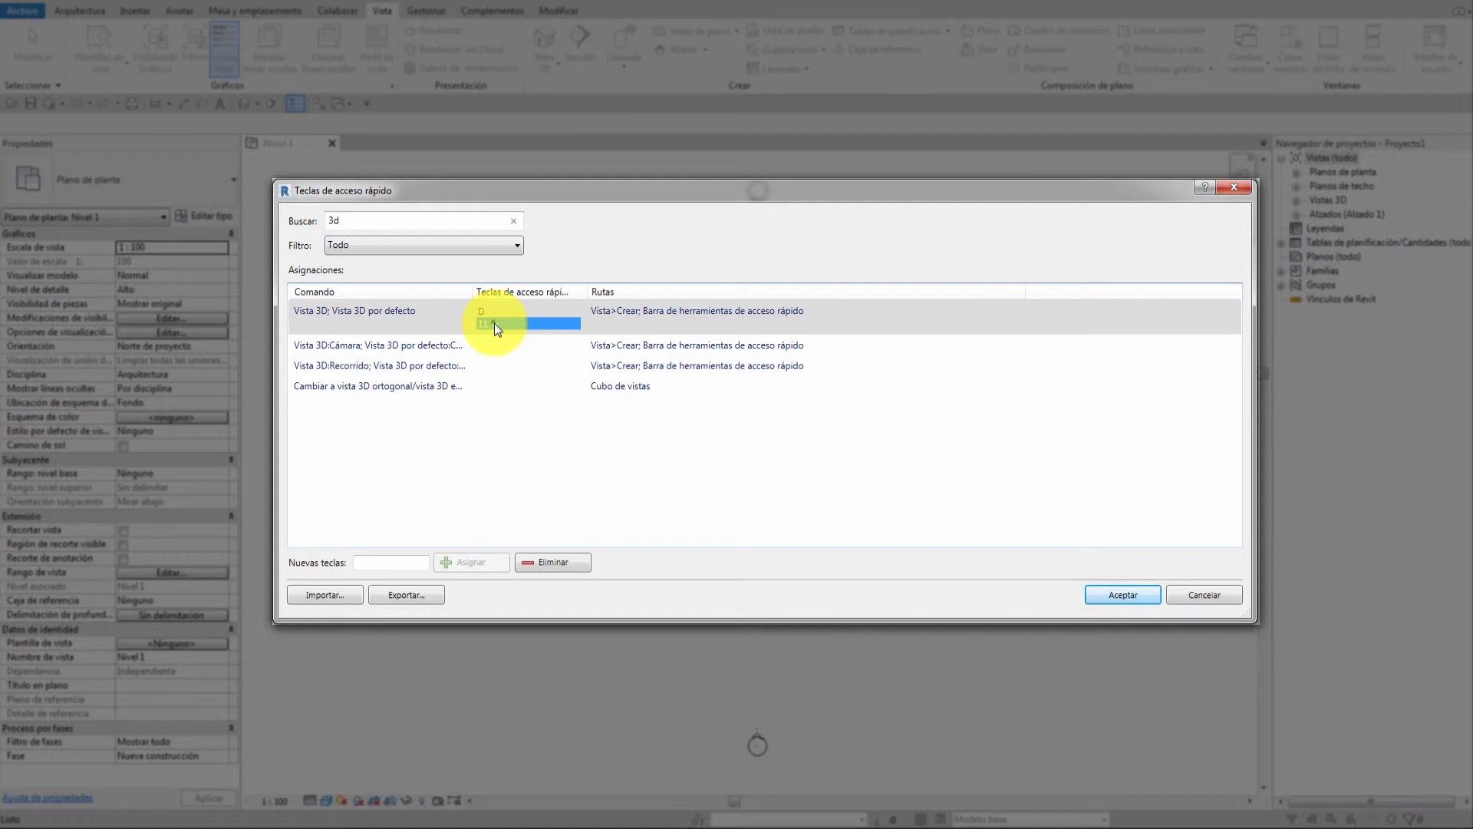
click(551, 561)
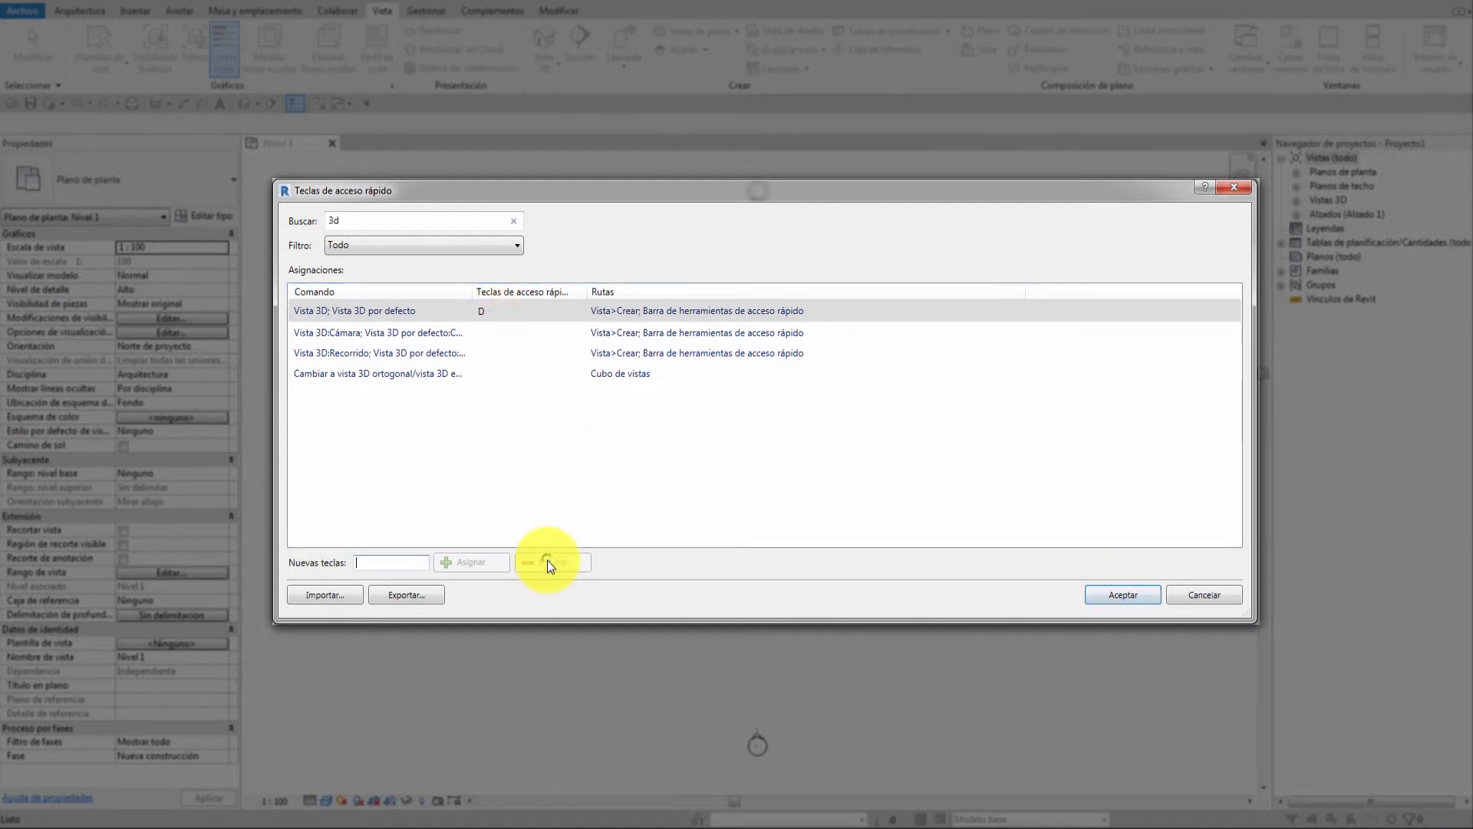
click(370, 246)
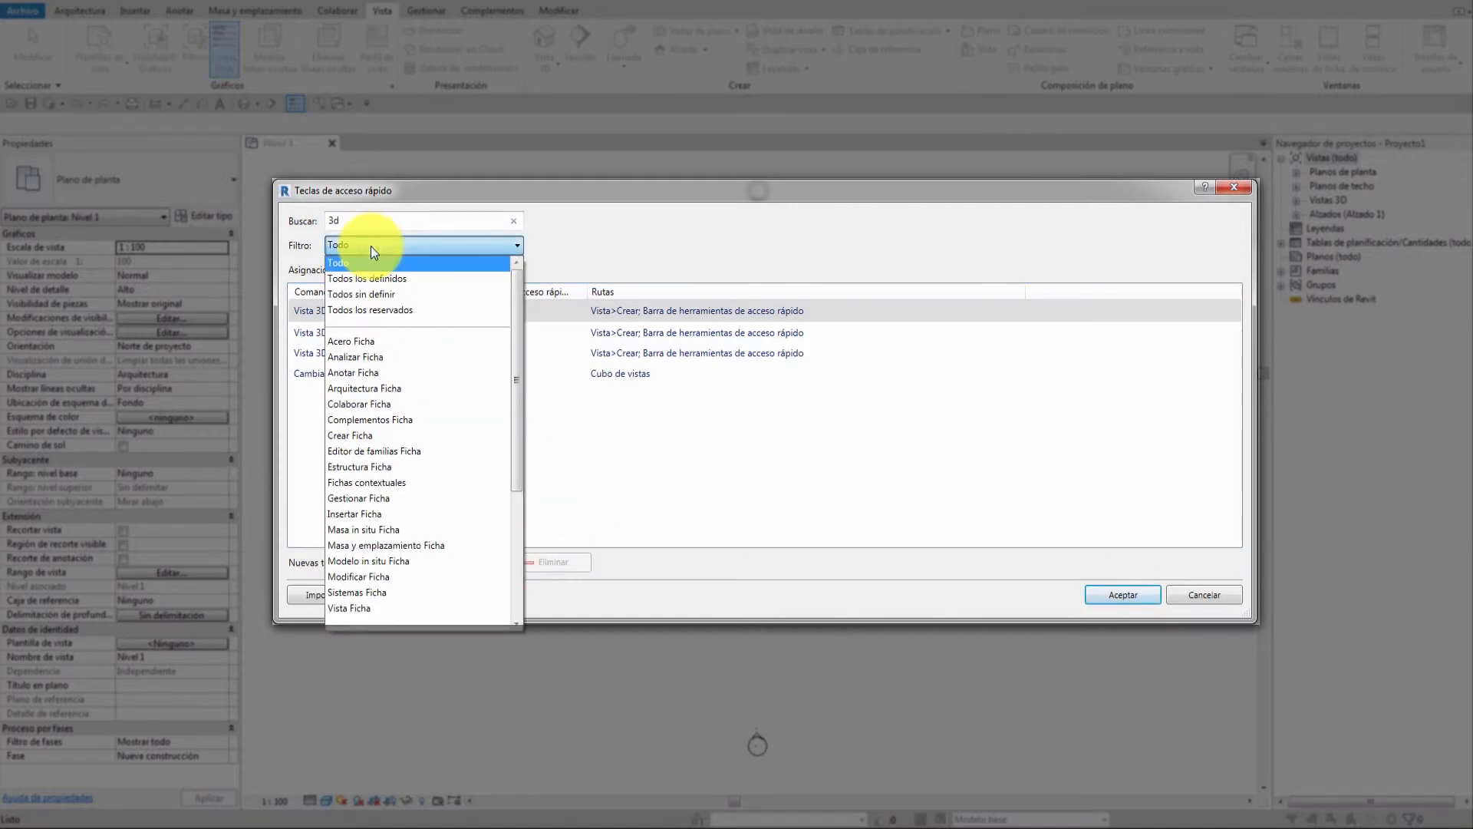
Filter the shortcut list by the Masa y emplazamiento and Arquitectura ribbon tabs.
drag(513, 310, 523, 503)
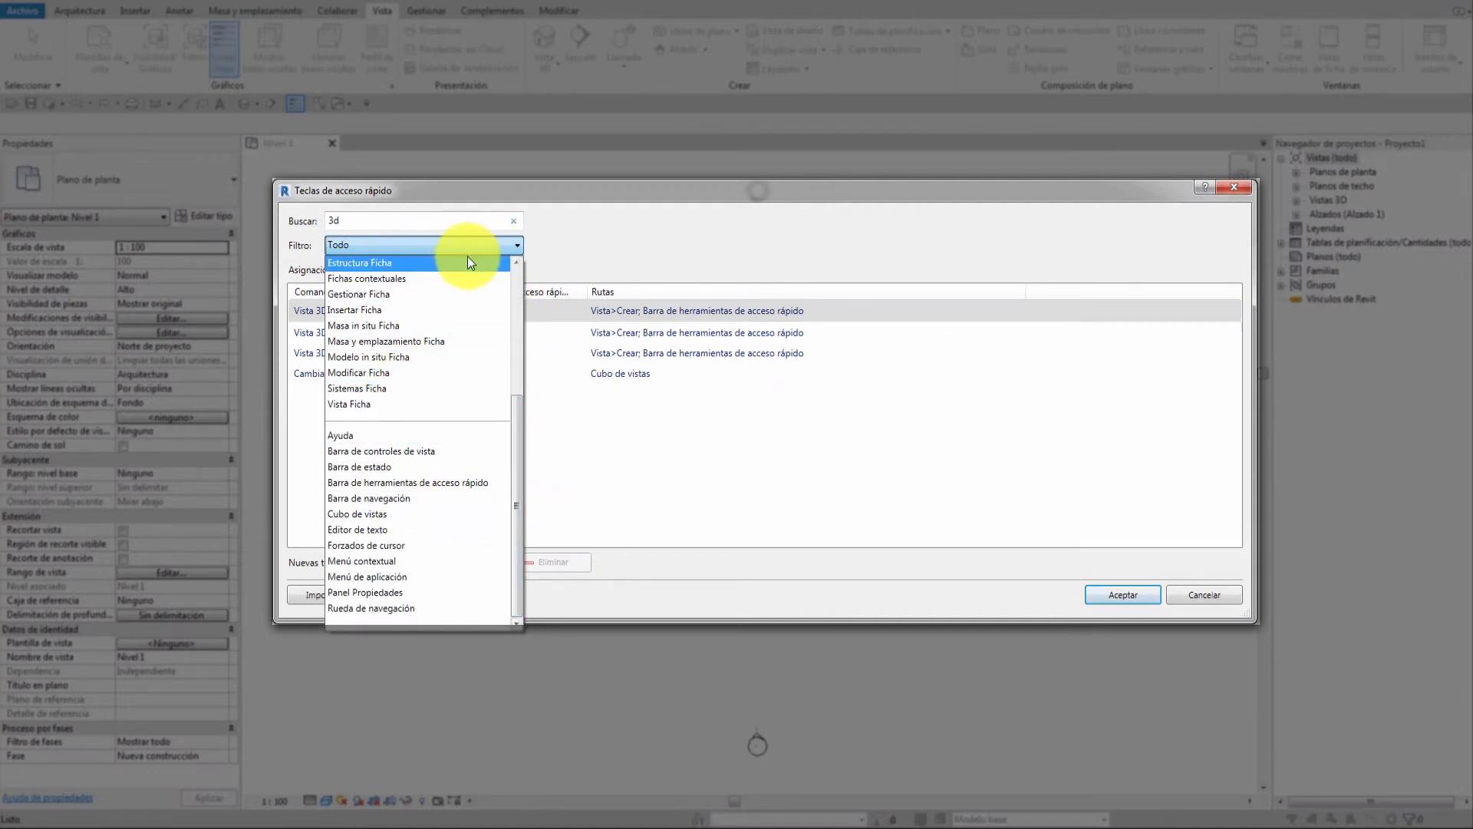
click(402, 341)
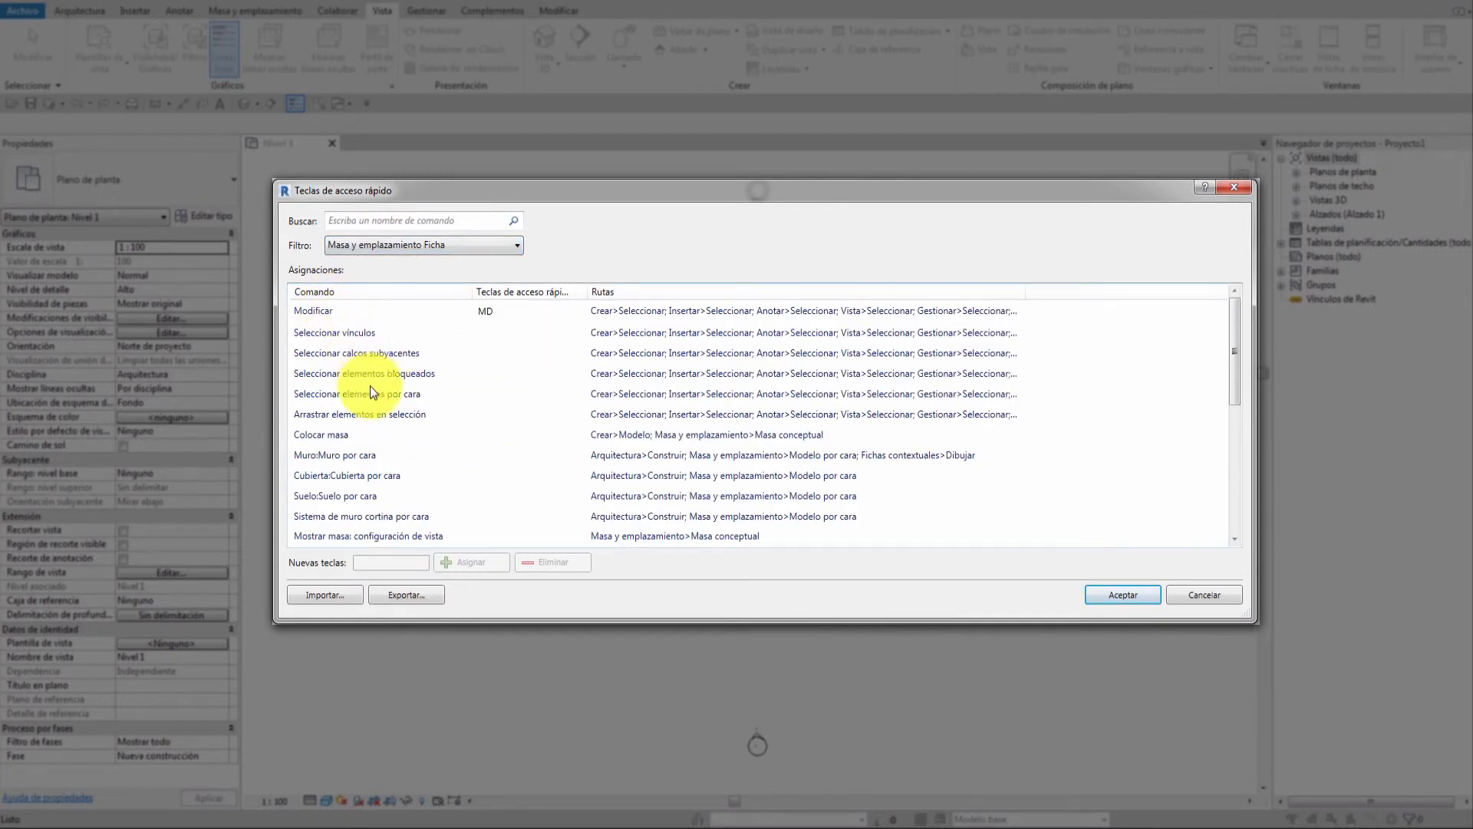
click(440, 245)
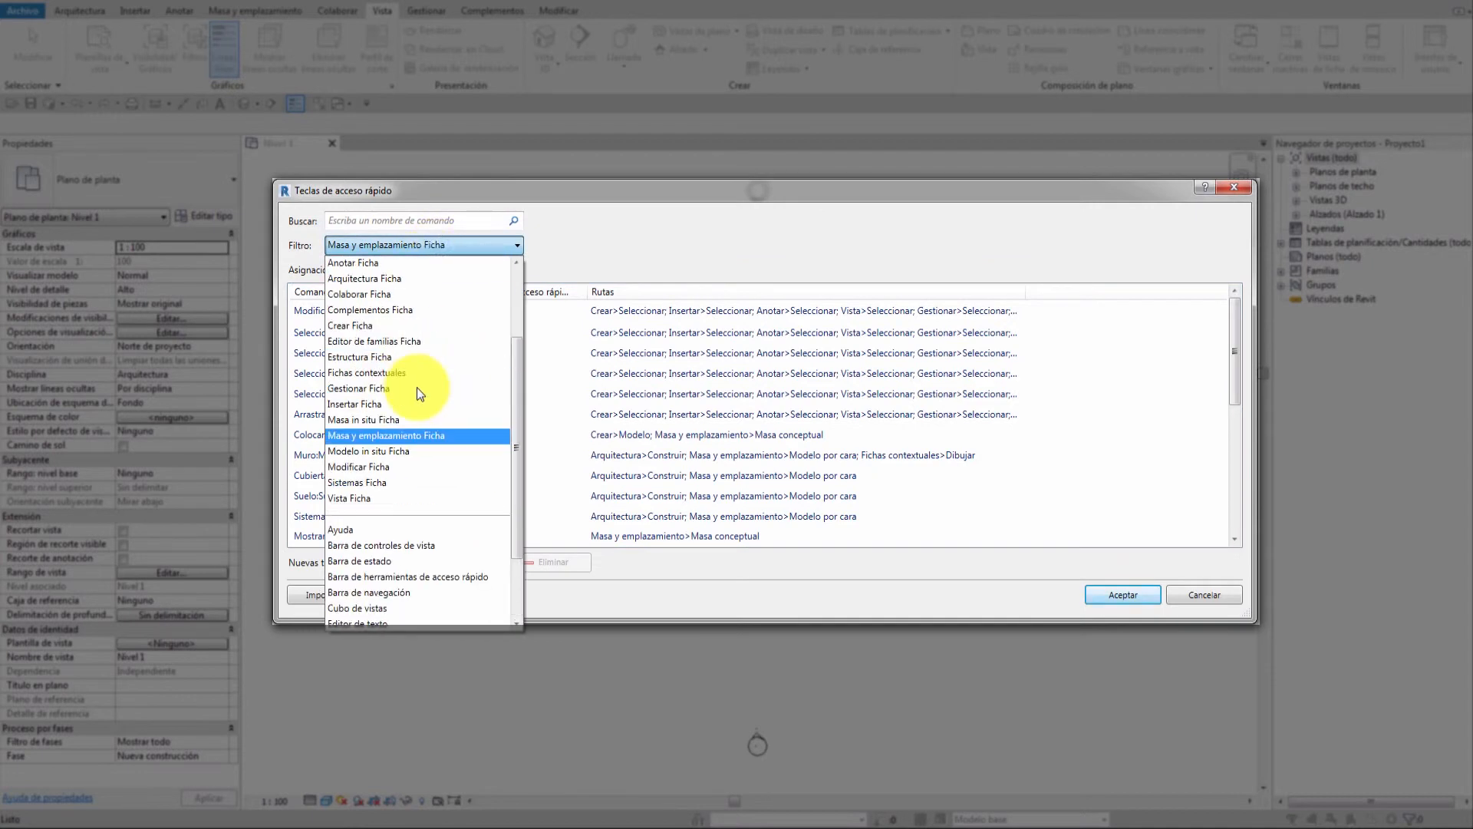
click(394, 278)
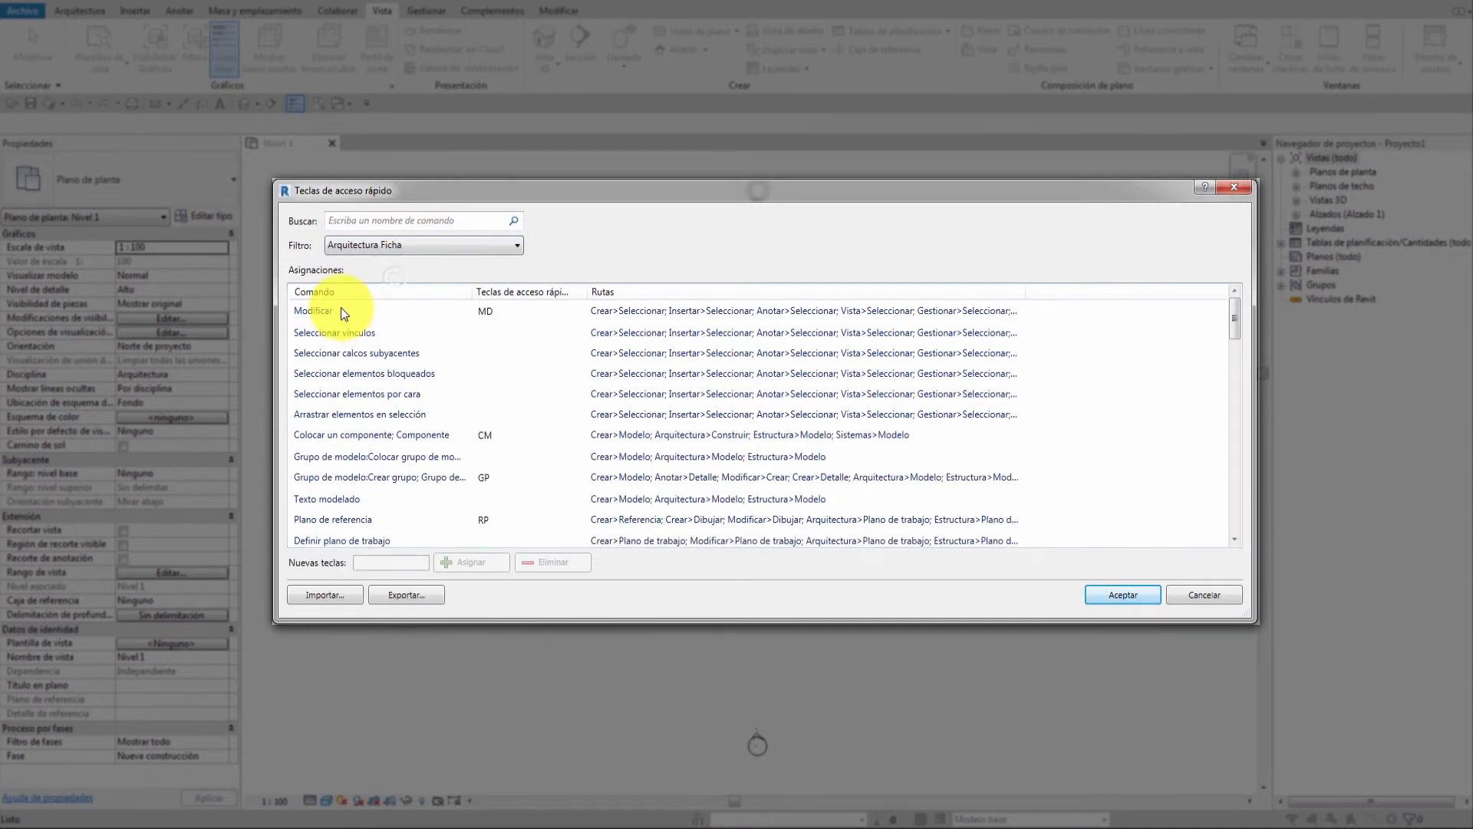
click(454, 244)
click(387, 265)
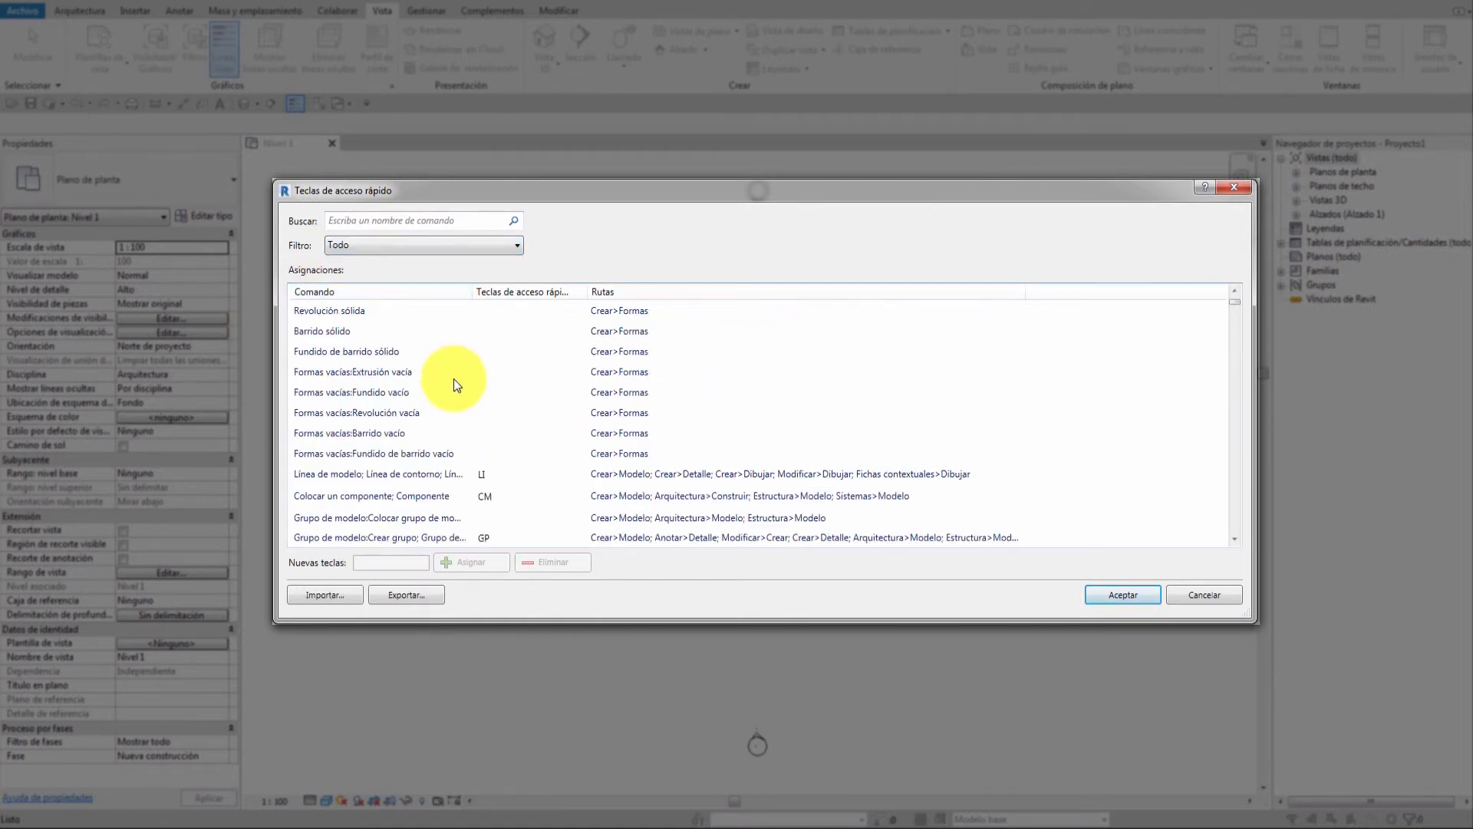
Filter by Todos los definidos and Todos sin definir, then return to Todo.
click(434, 245)
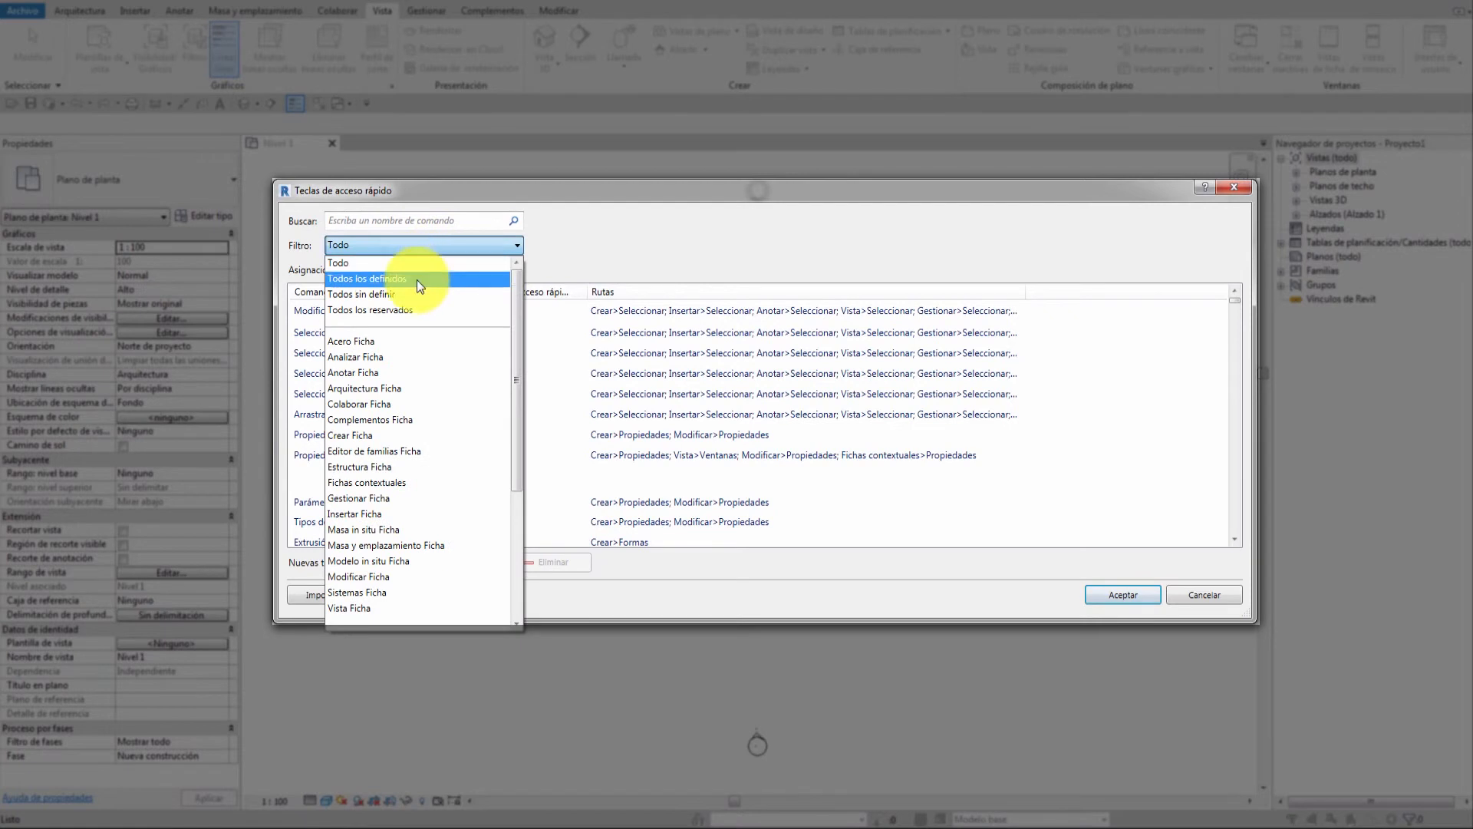
click(416, 278)
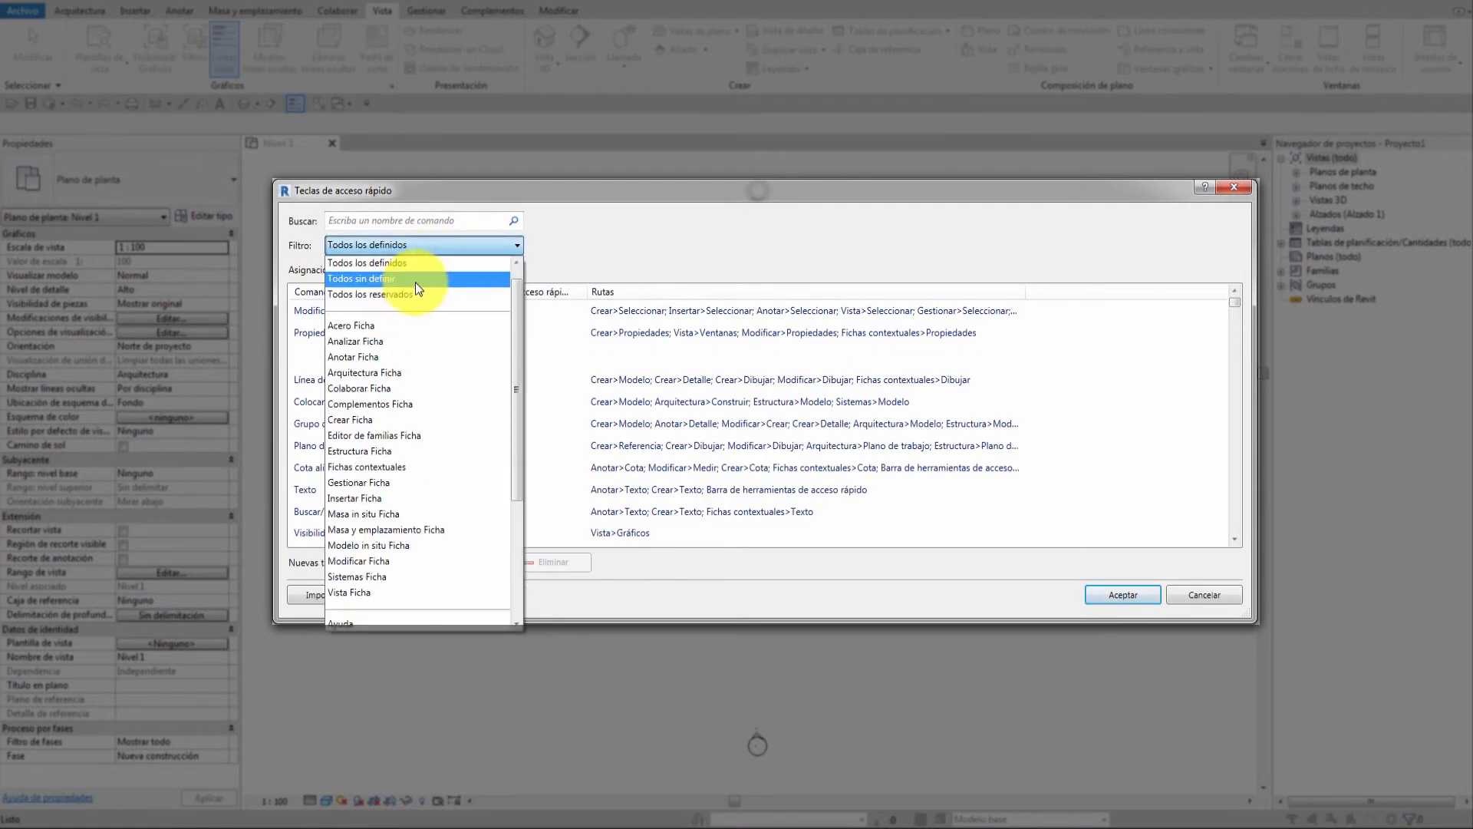
click(415, 281)
click(446, 249)
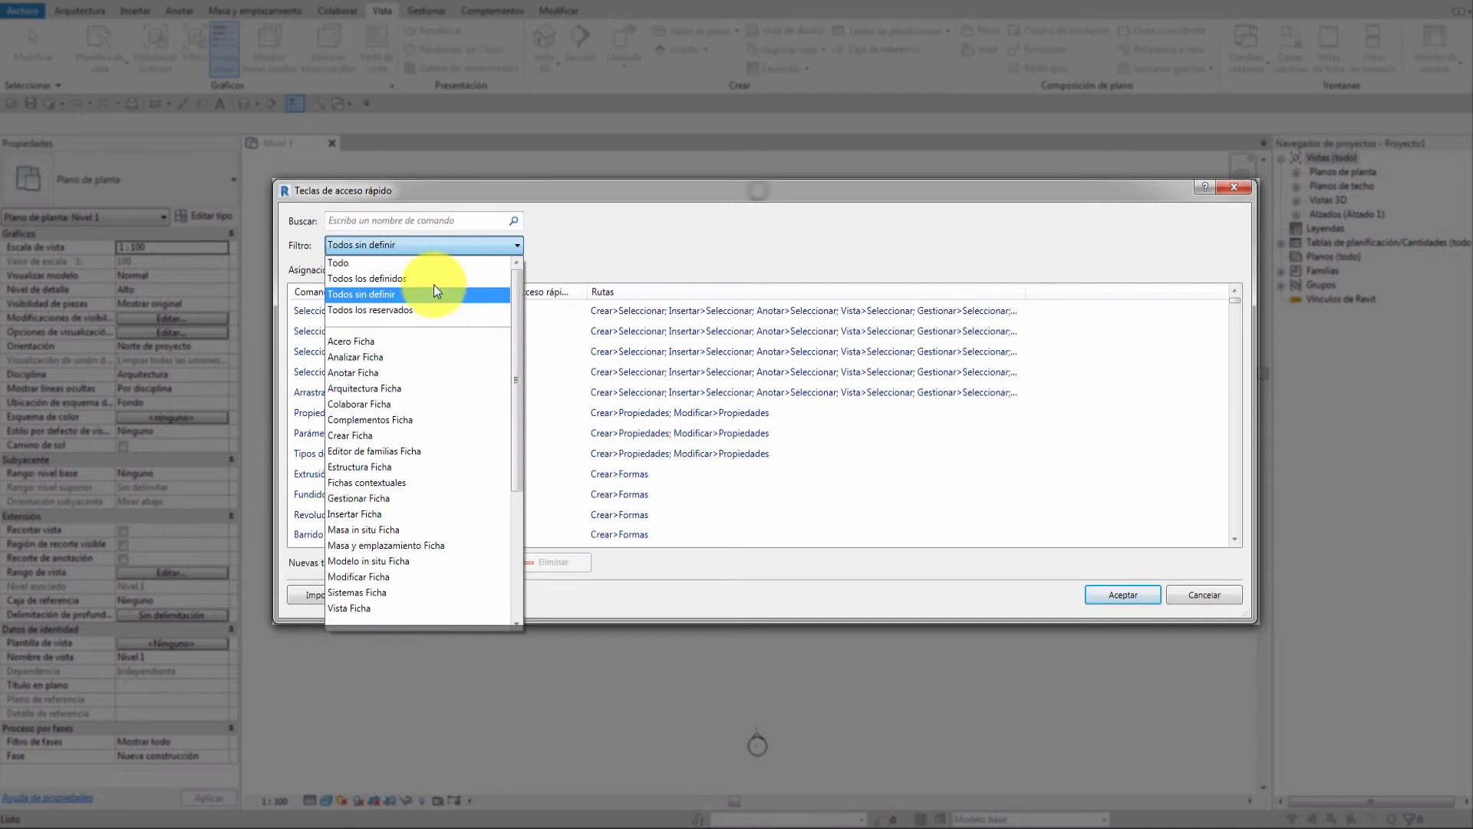
click(398, 261)
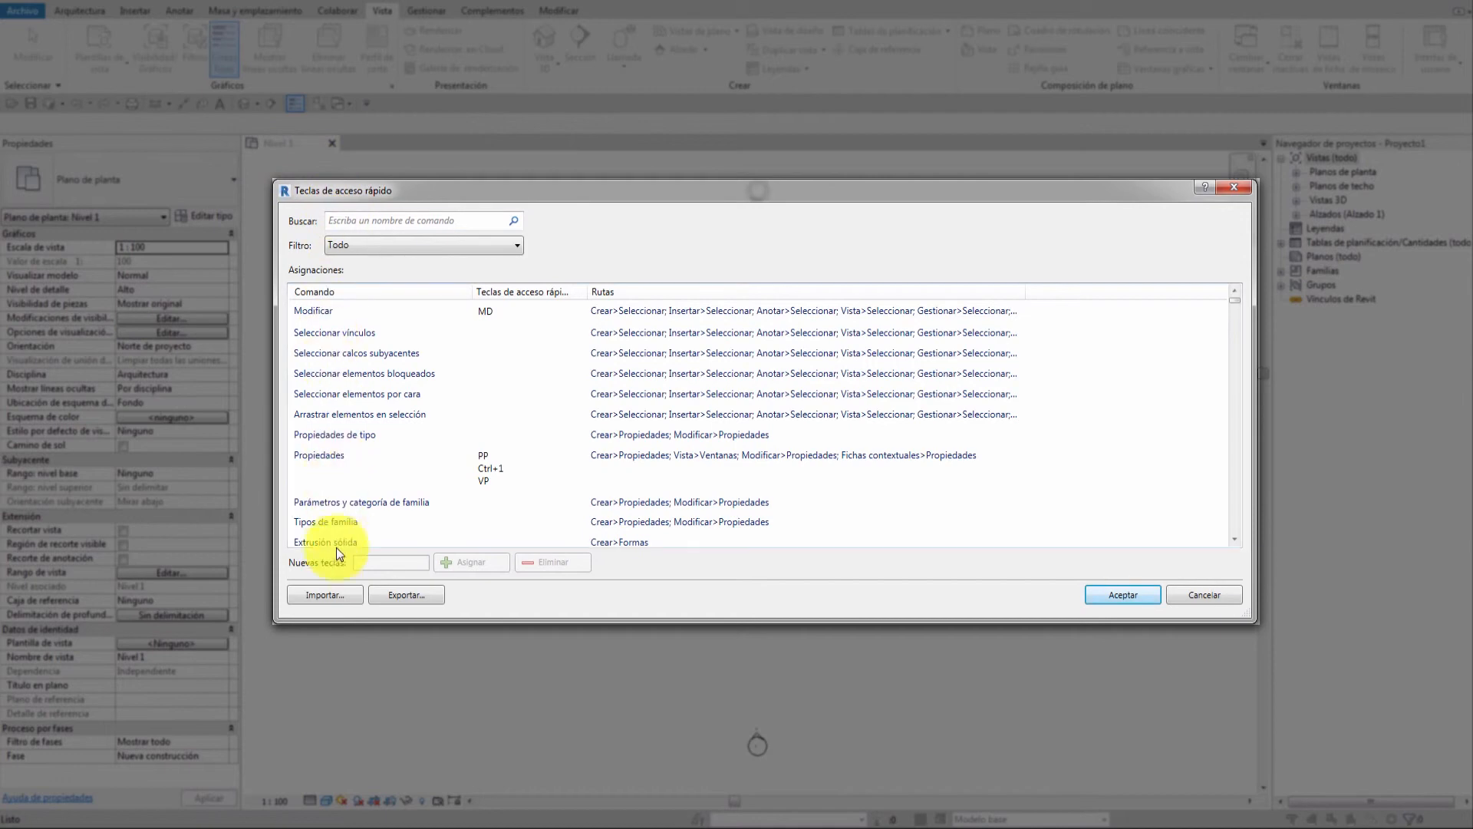
Open Exportar and Importar without using them, then close the shortcuts dialog with Aceptar.
click(408, 596)
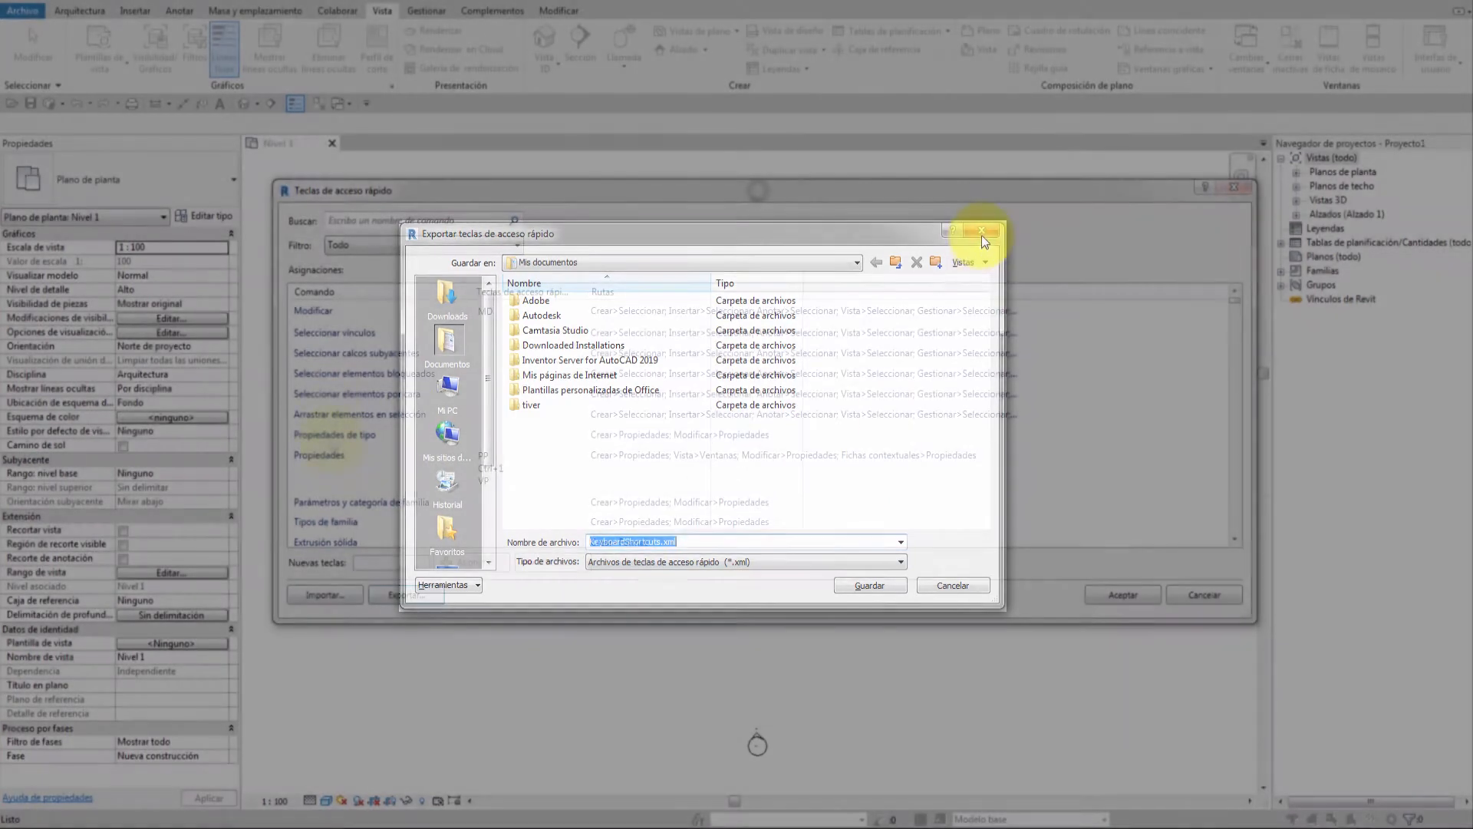
click(982, 231)
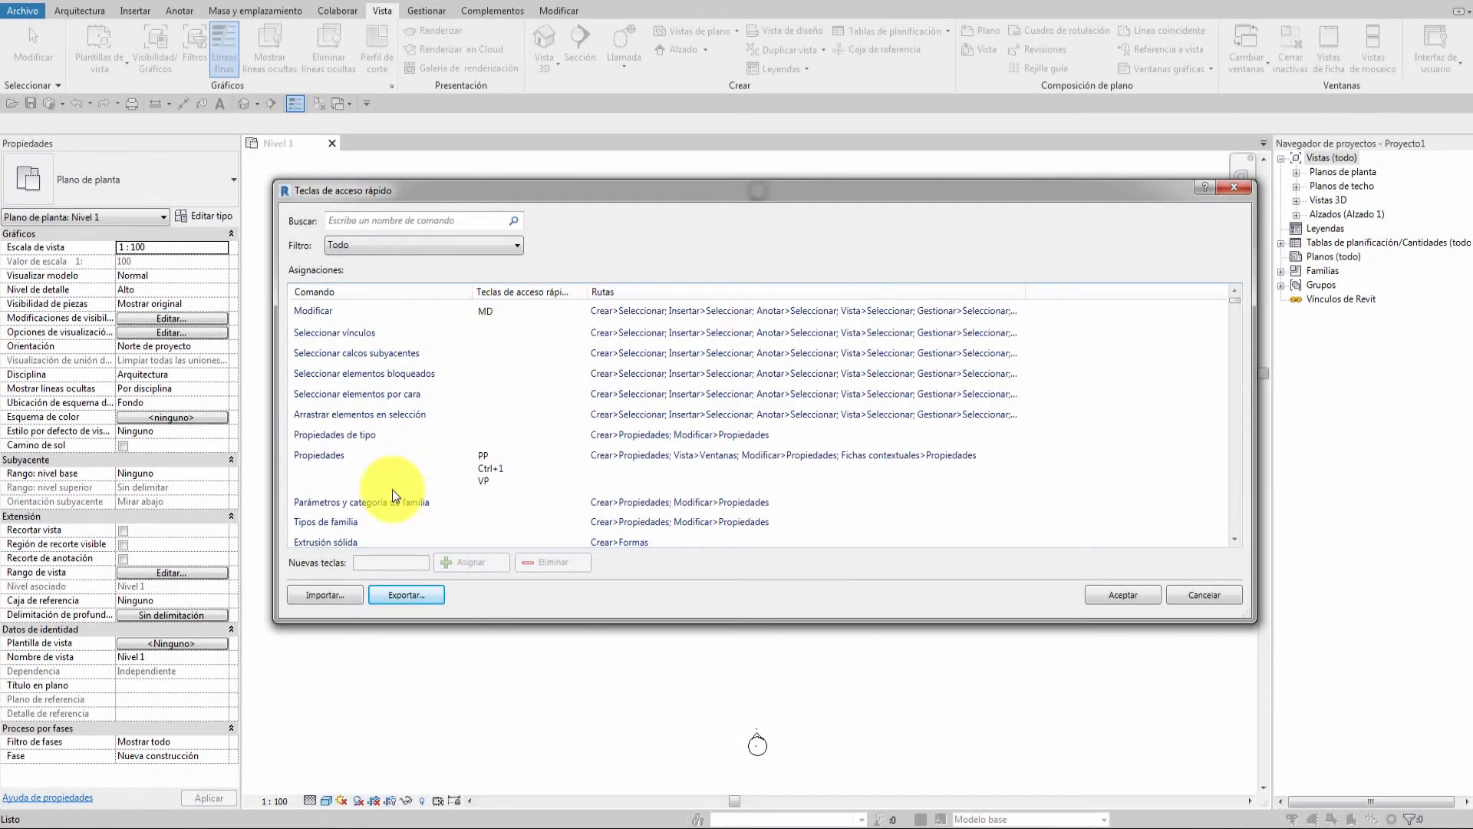
click(323, 592)
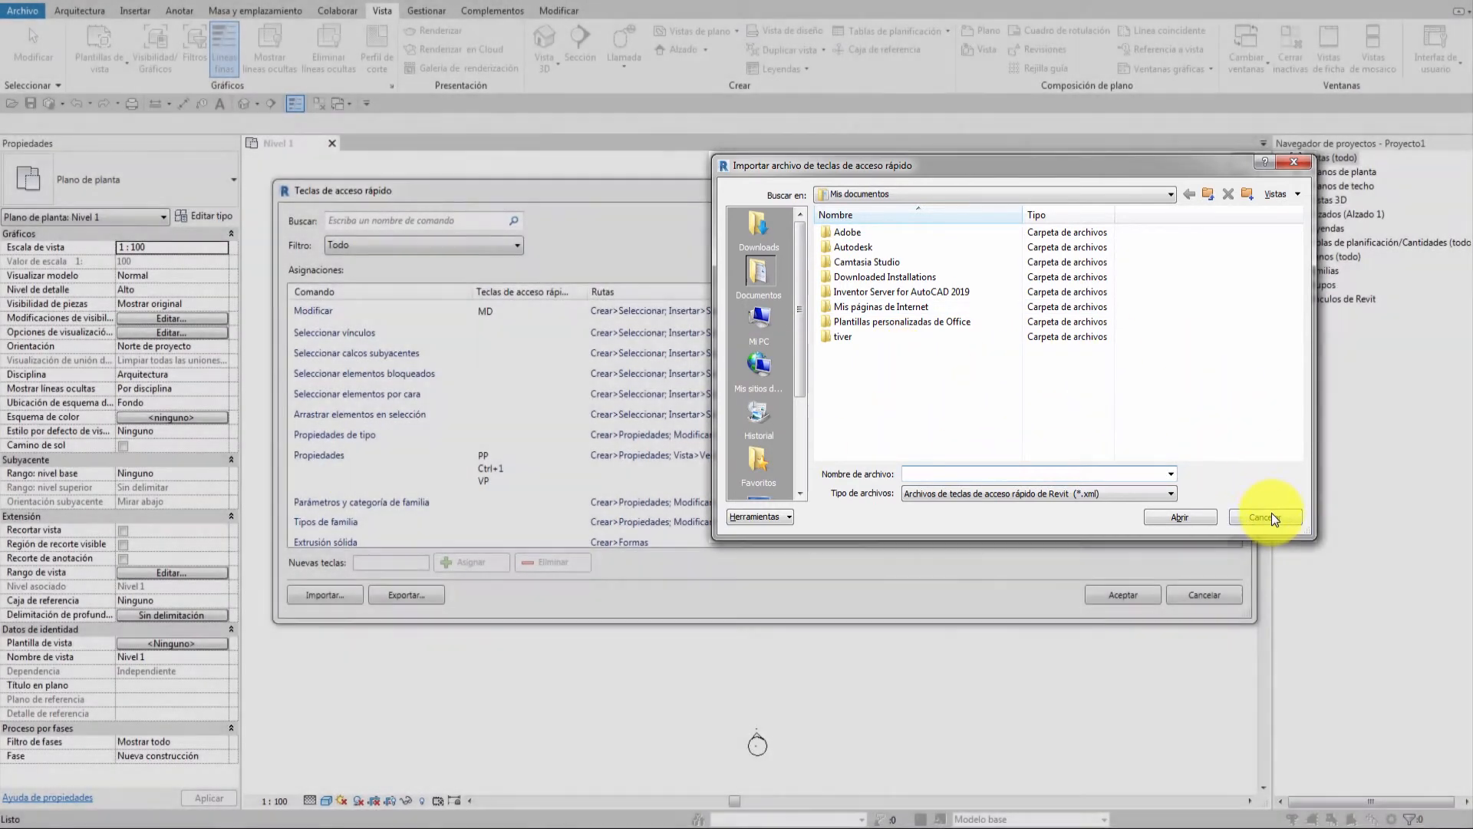
click(1265, 516)
click(1120, 595)
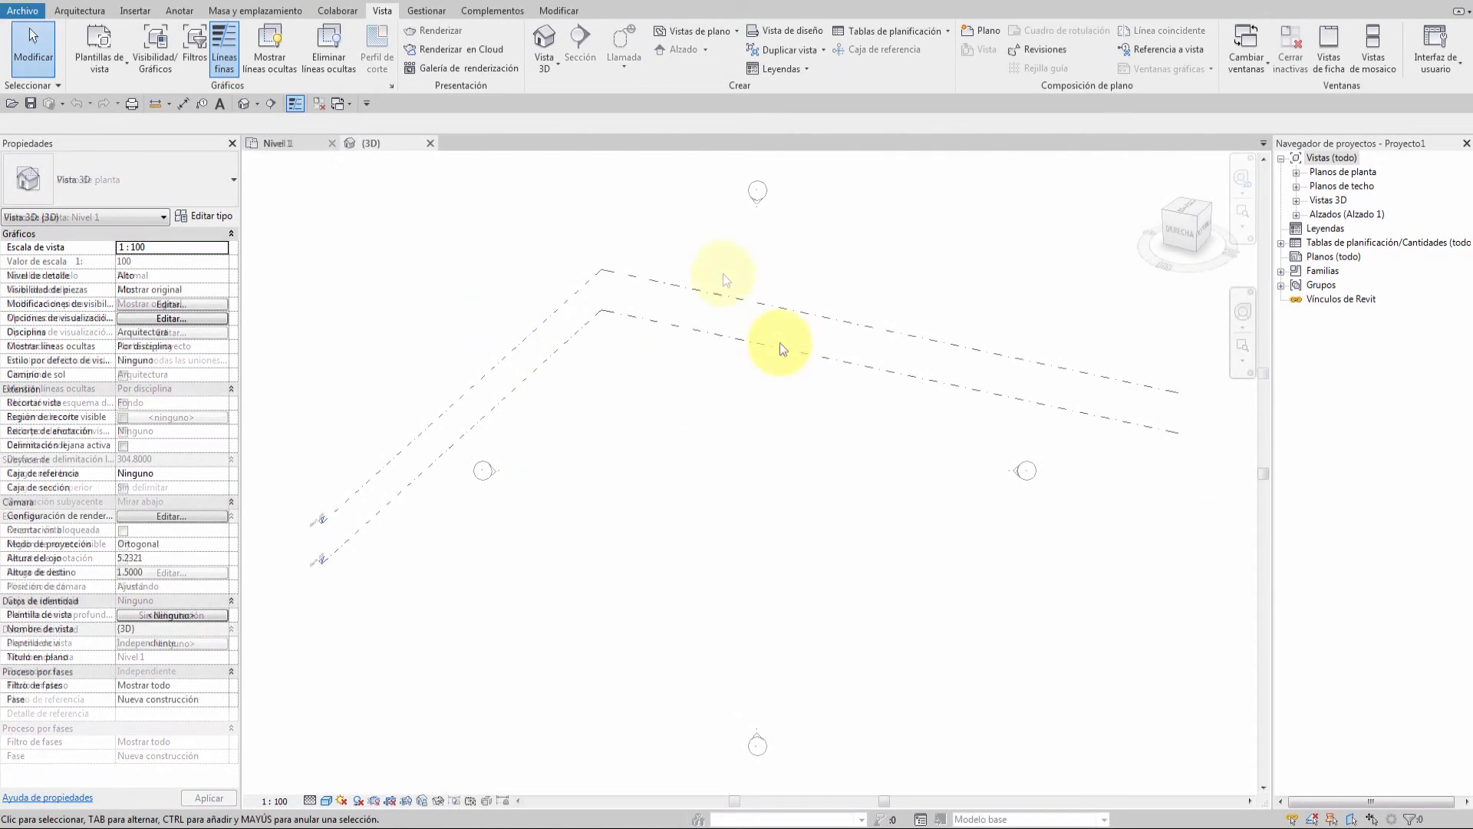
Reopen Teclas de acceso rápido with KS and search the commands for 3d.
key(k)
key(s)
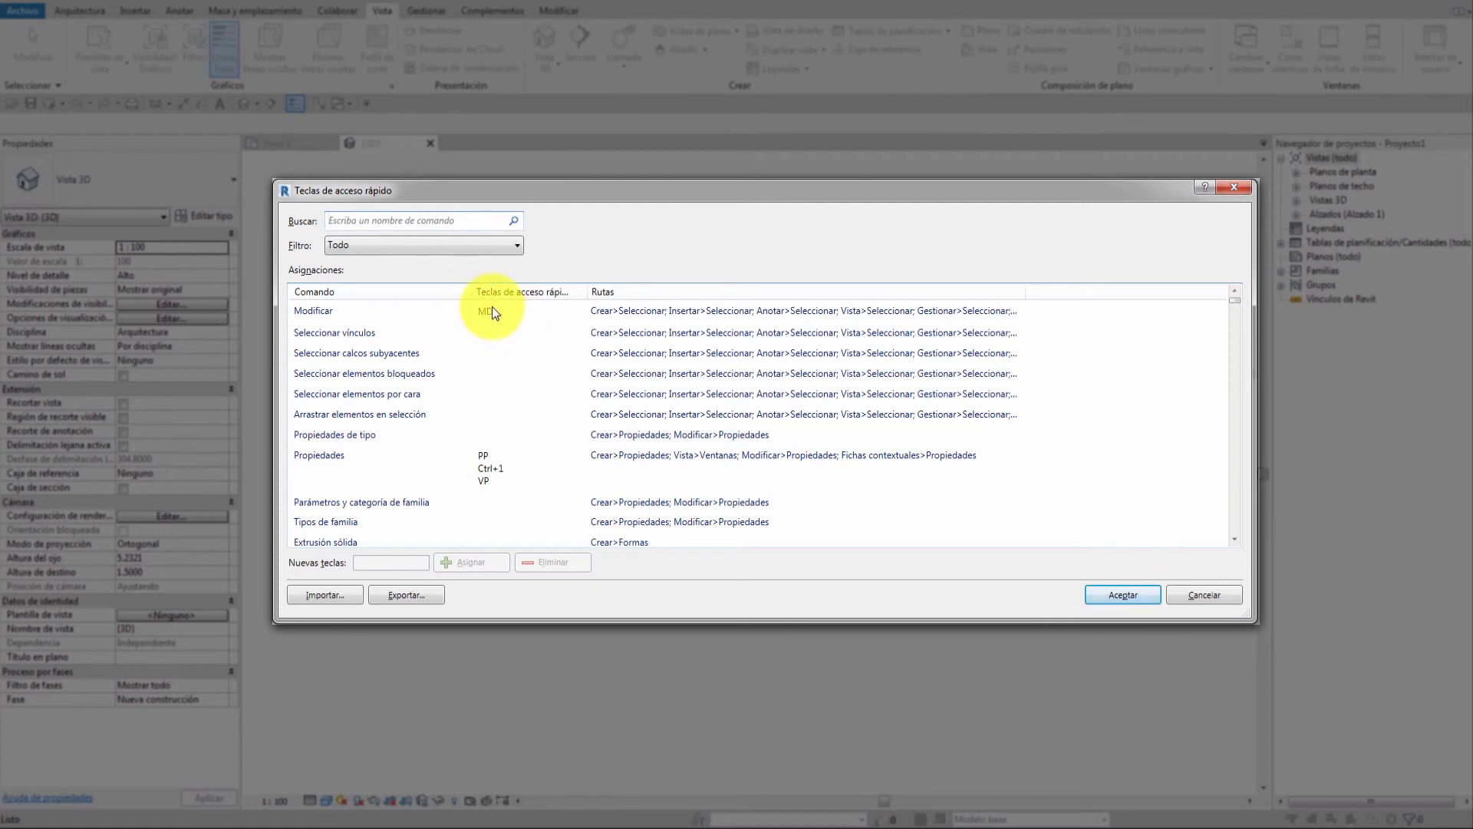
click(449, 219)
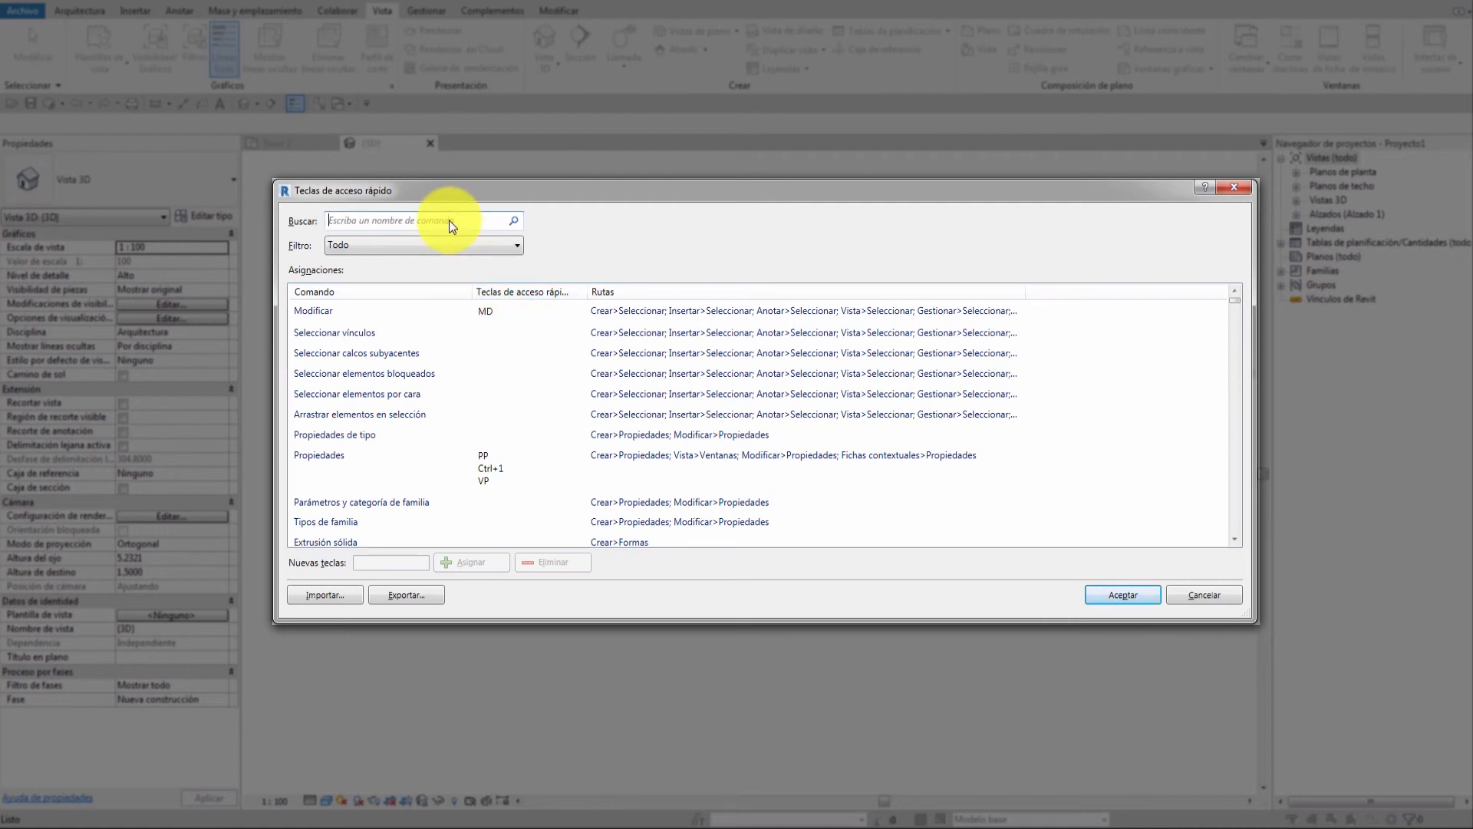
text(3d)
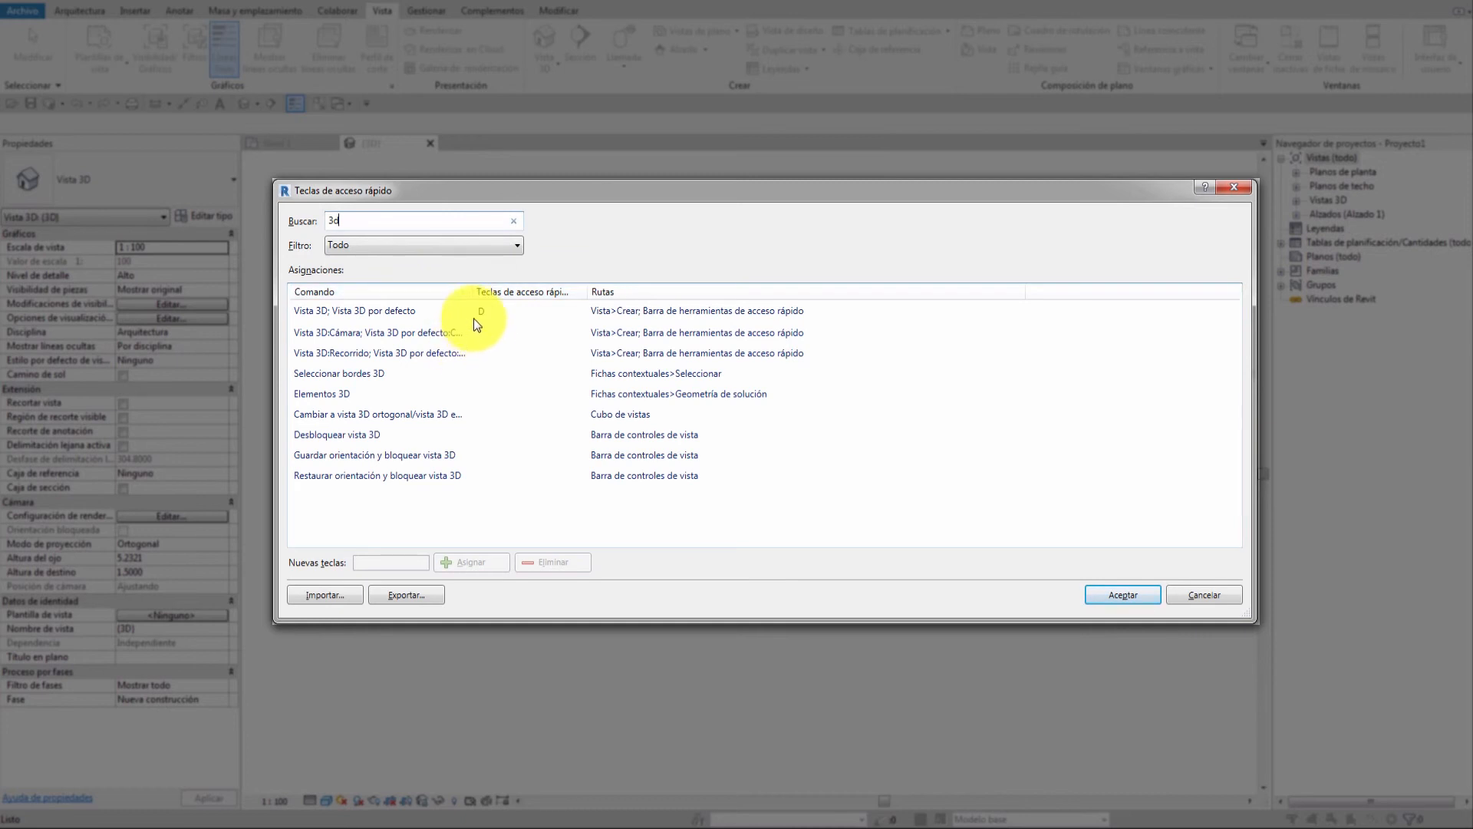